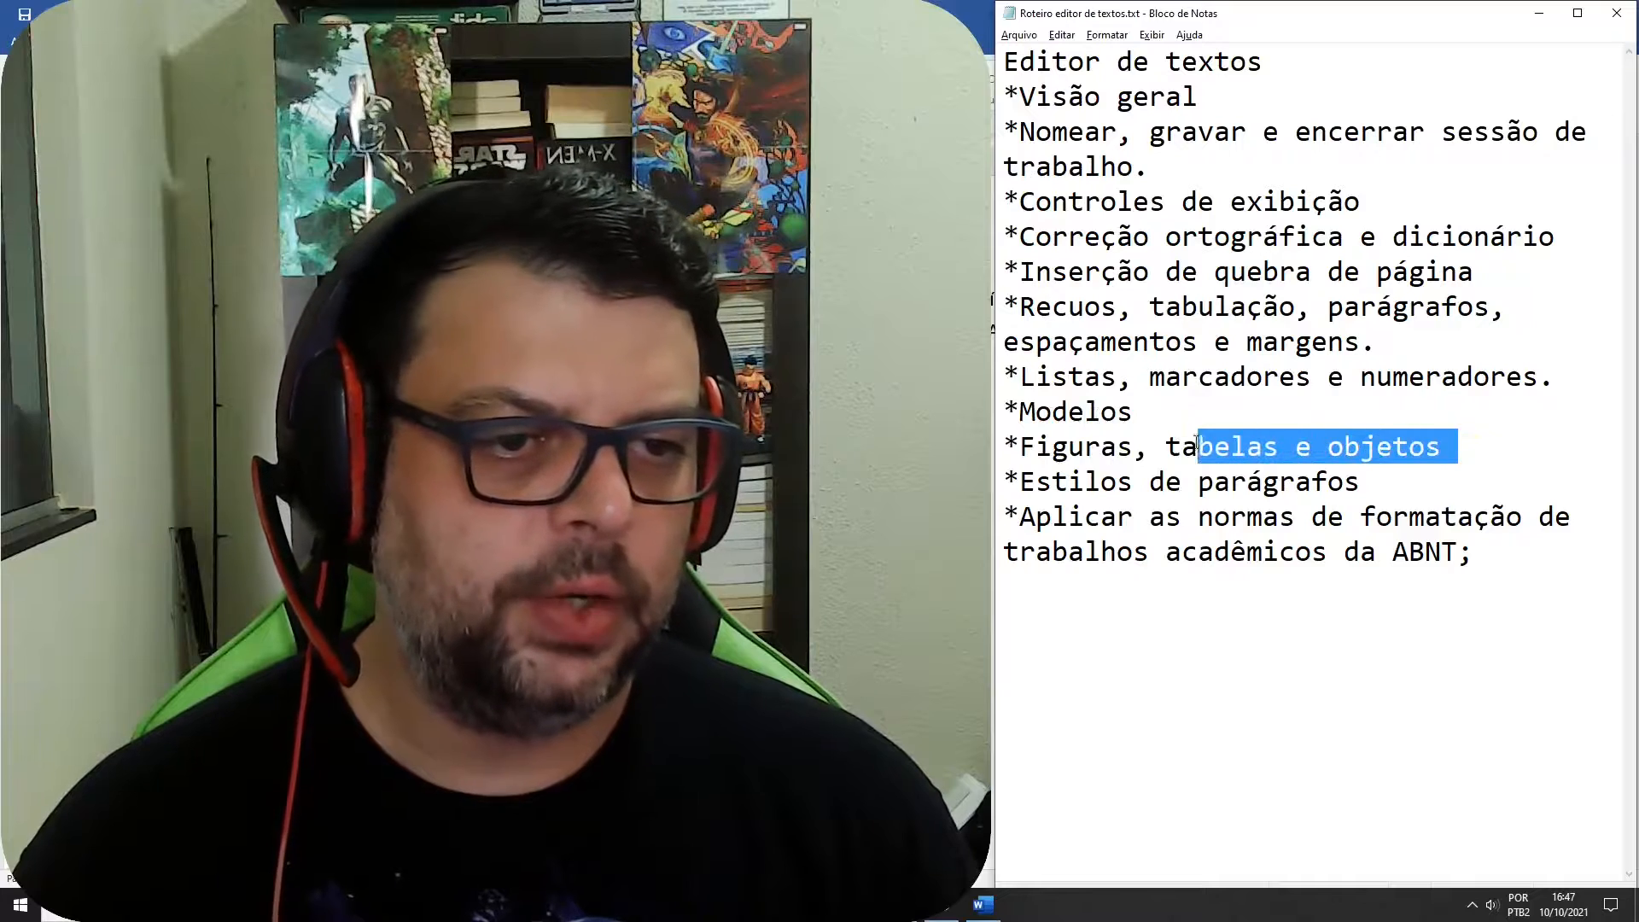
Review the "Figuras, tabelas e objetos" topic in the Notepad outline, checking it against the Word document
left_click(1262, 453)
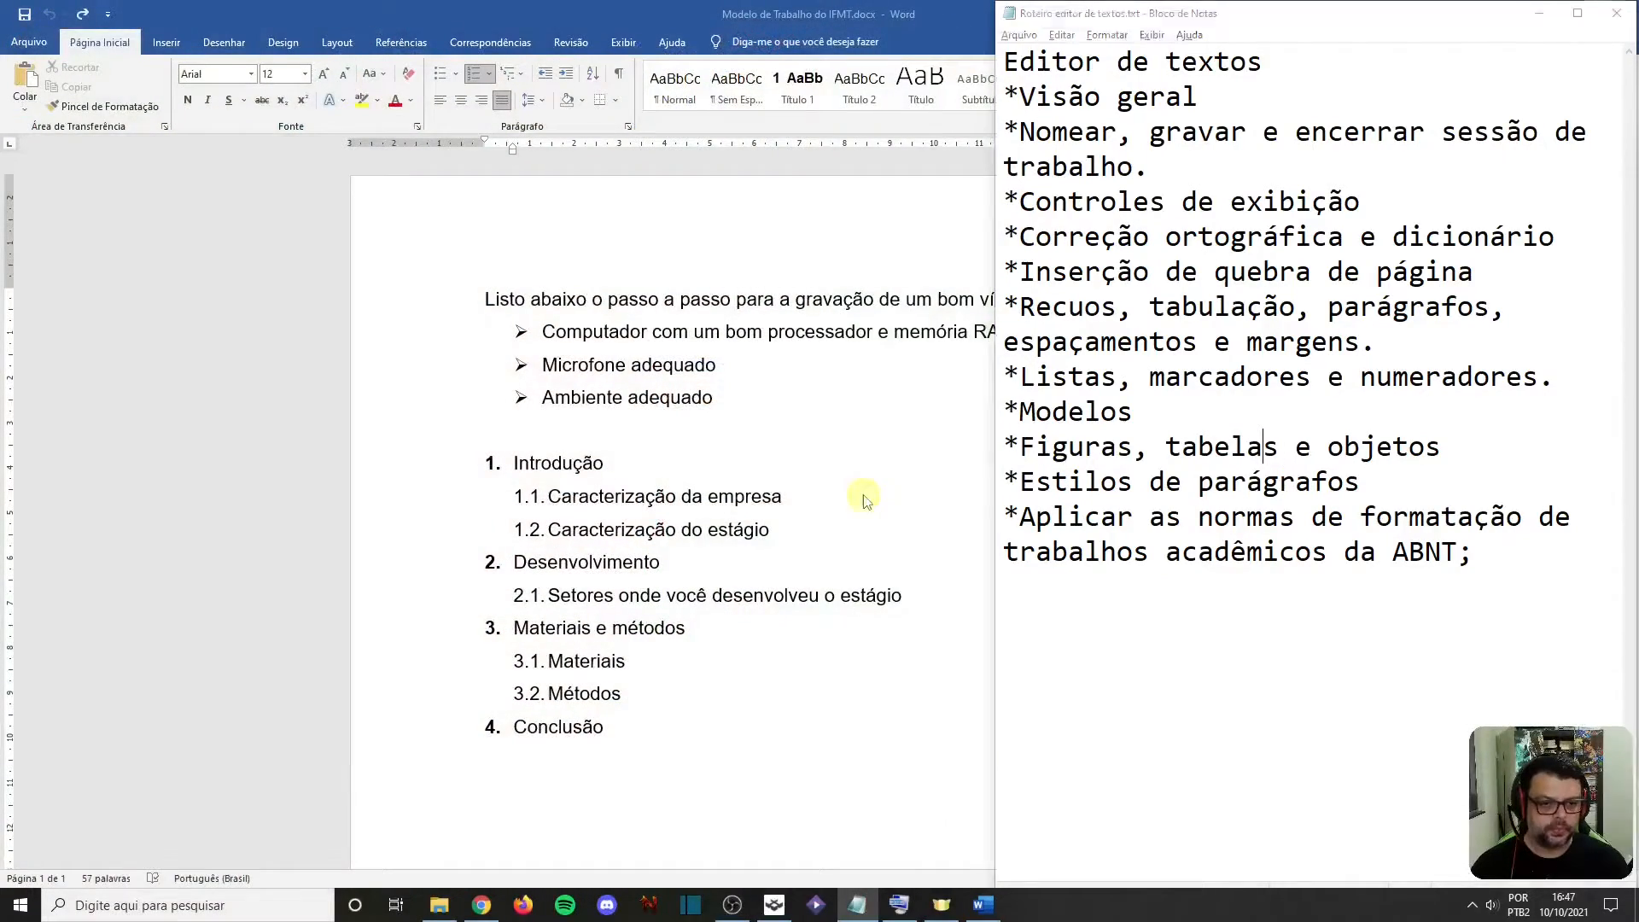
key("alt+Tab")
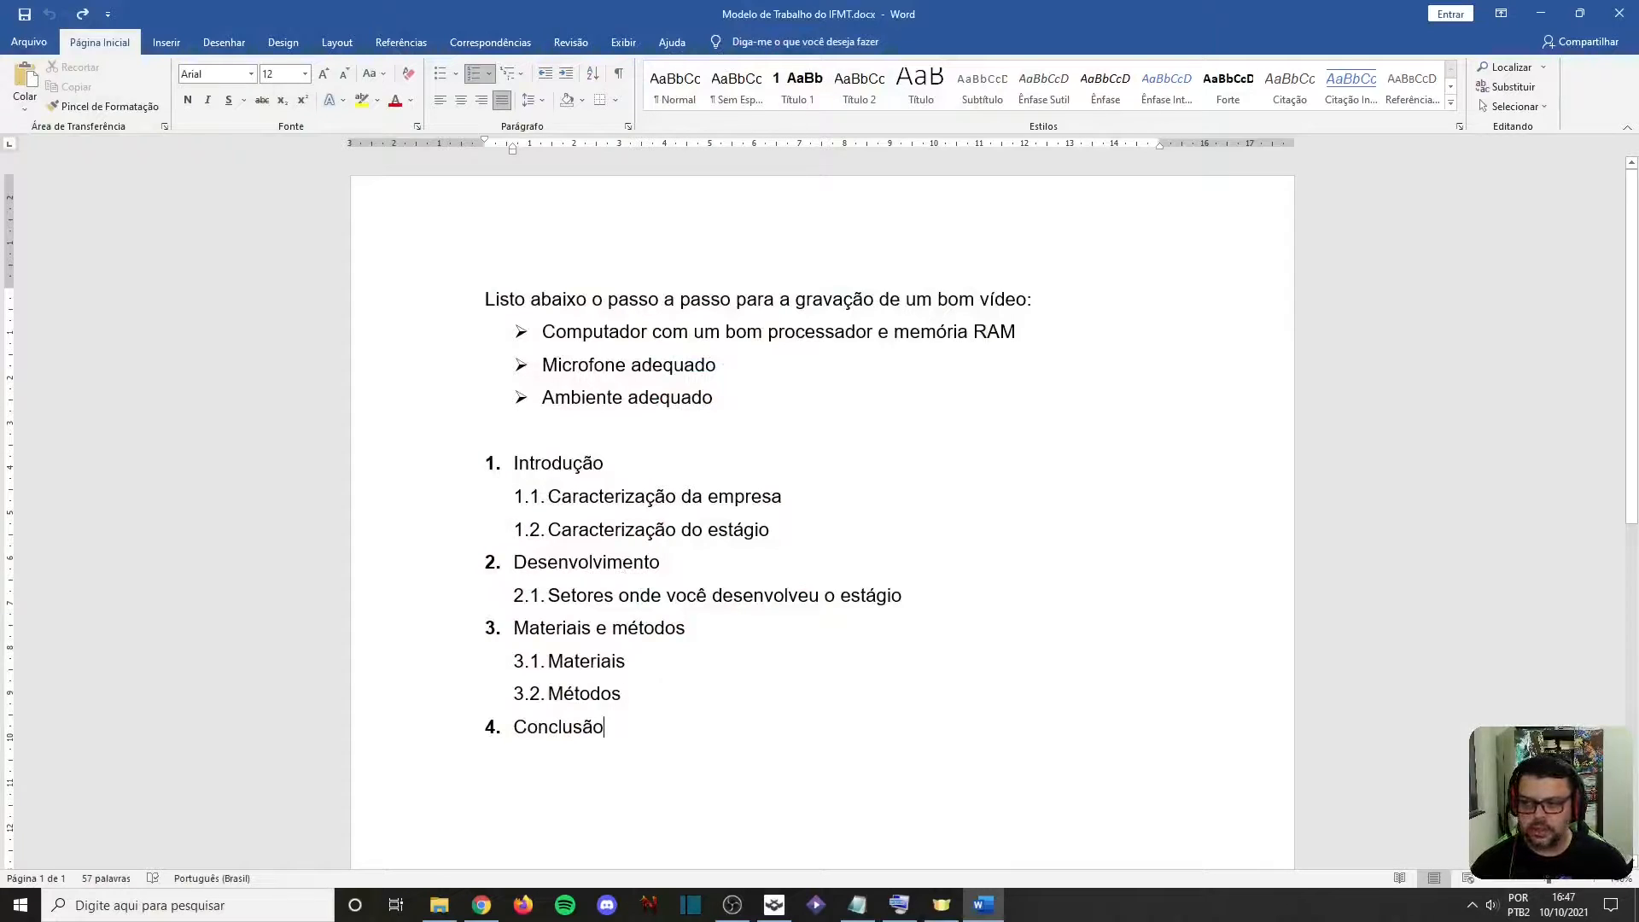
key("alt+Tab")
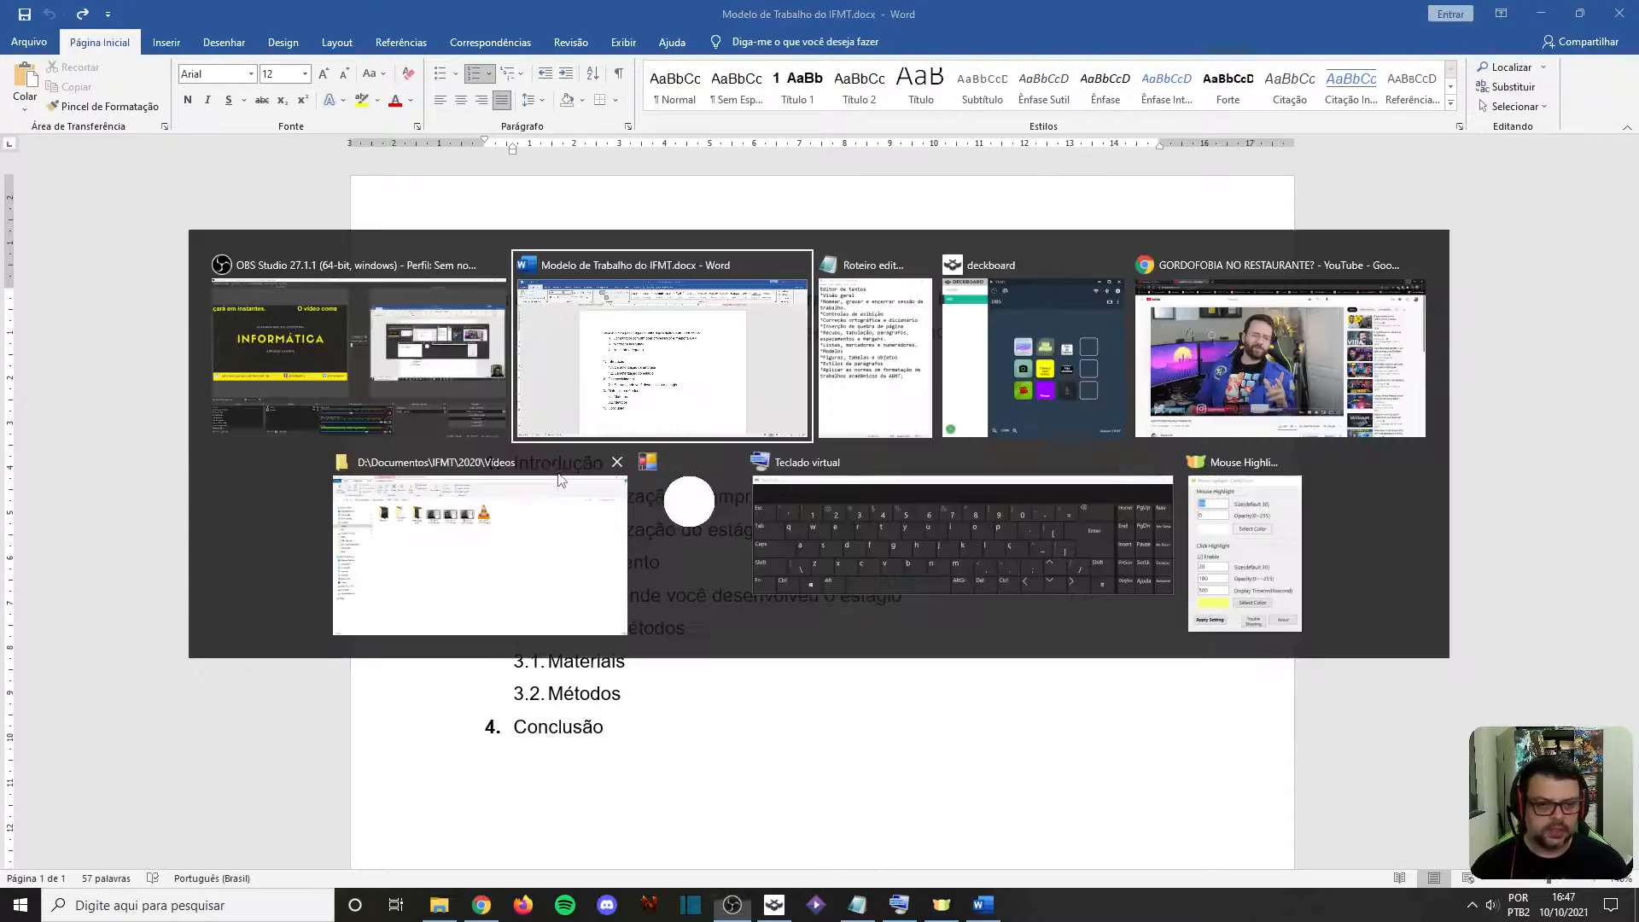
key("alt+Tab")
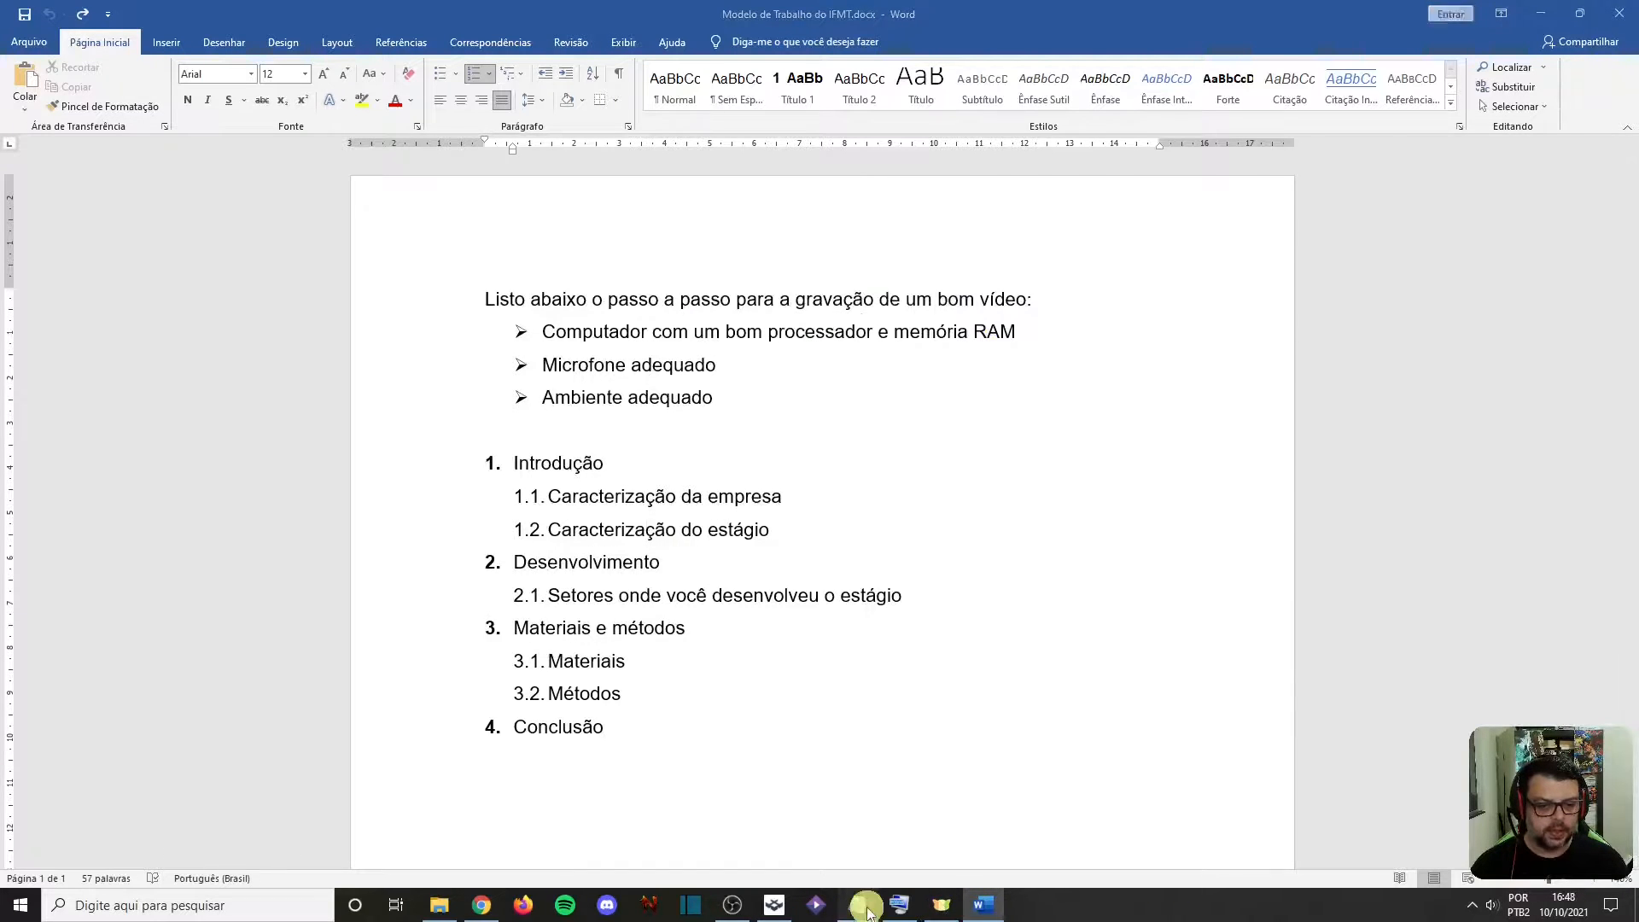
left_click(857, 905)
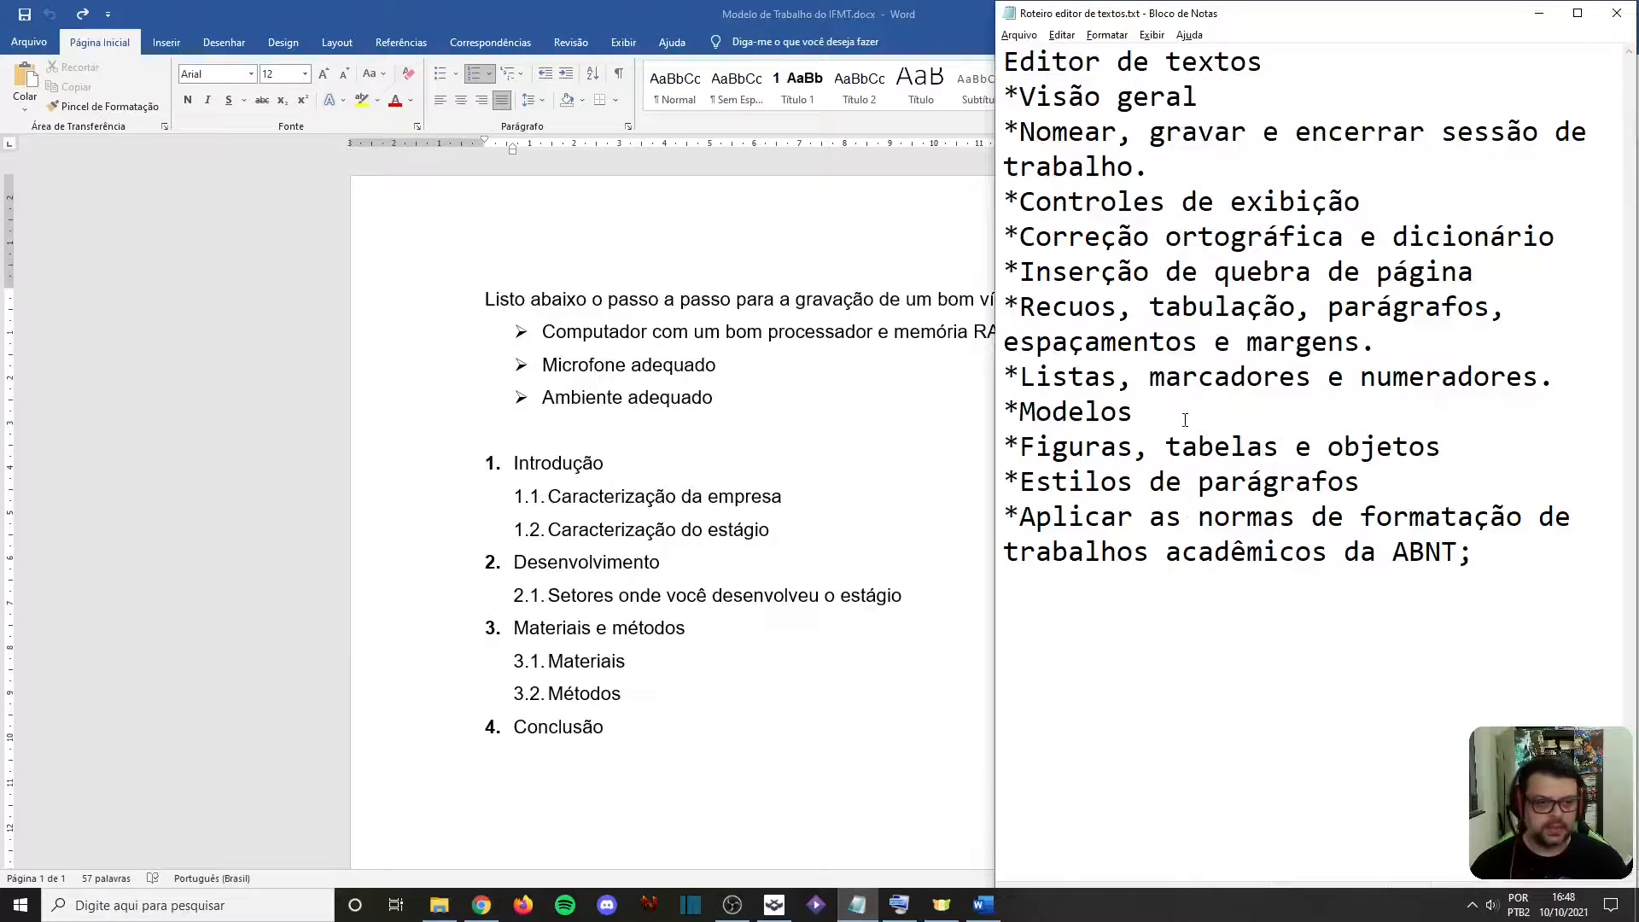
left_click(1264, 447)
left_click(1461, 446)
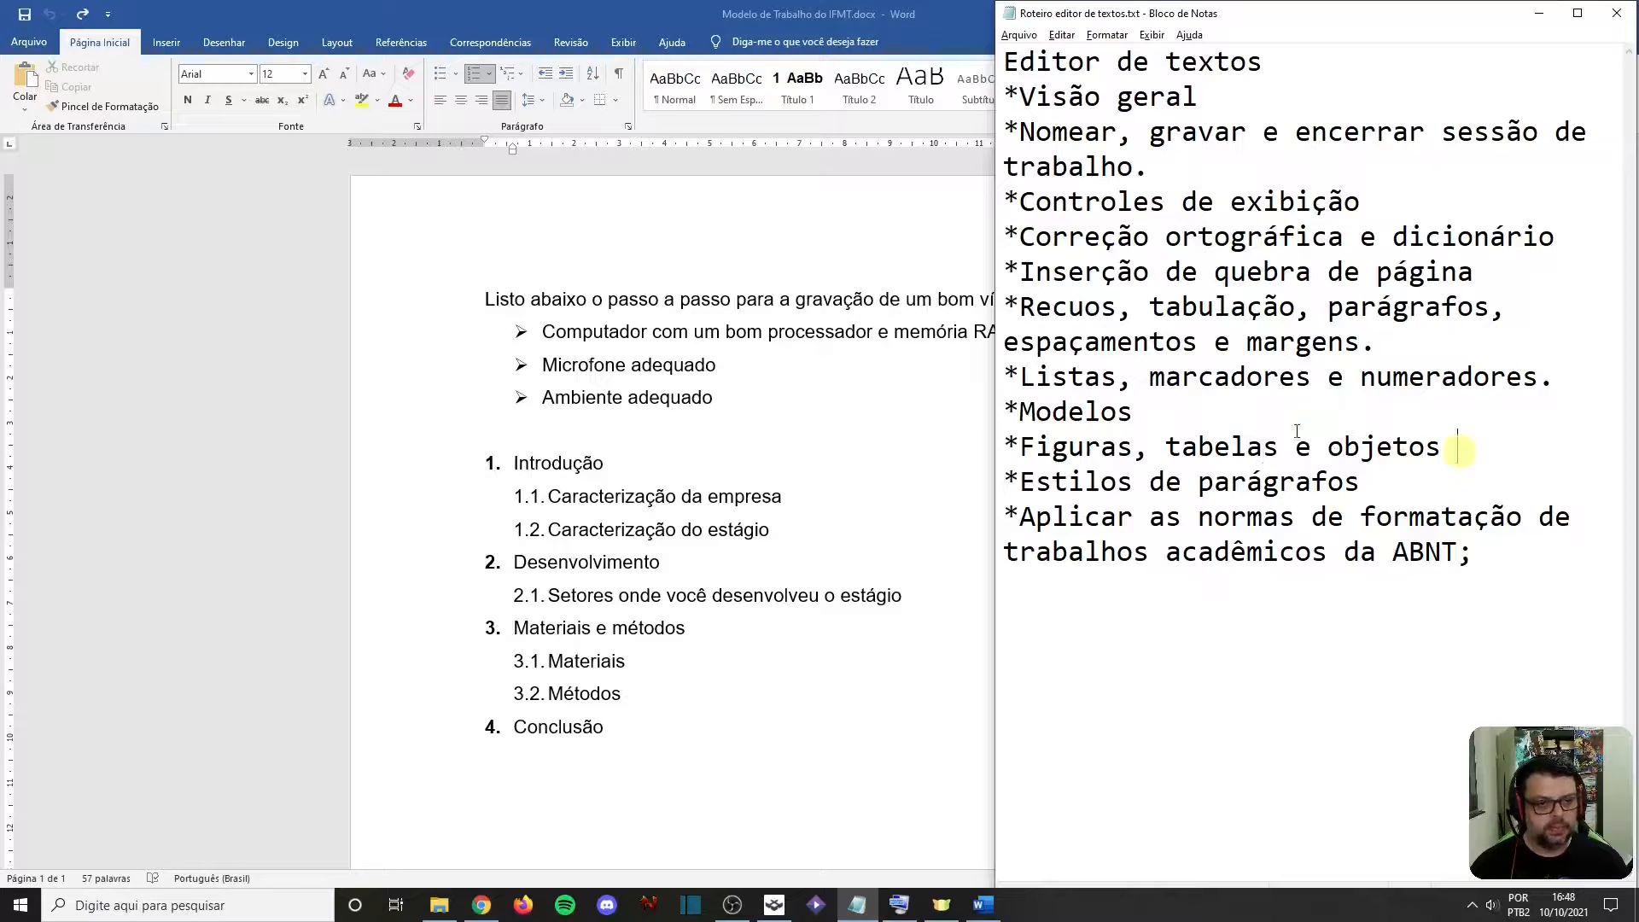
In the Word document, insert a page break after "Conclusão" and remove the list indentation on the new page
left_click(639, 741)
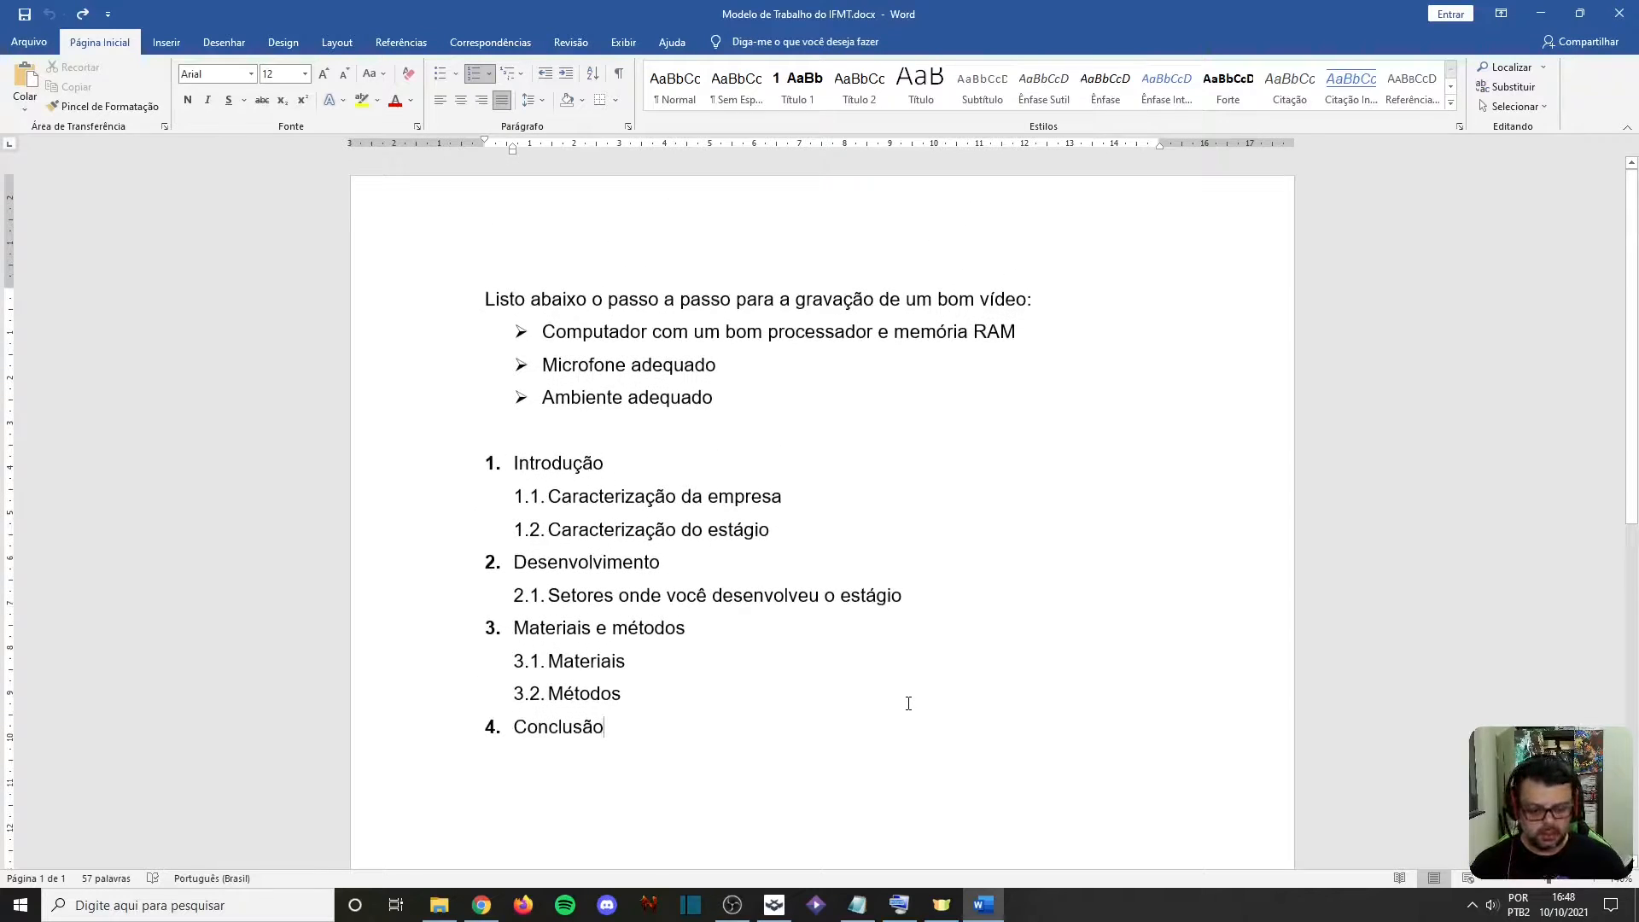
key("ctrl+Return")
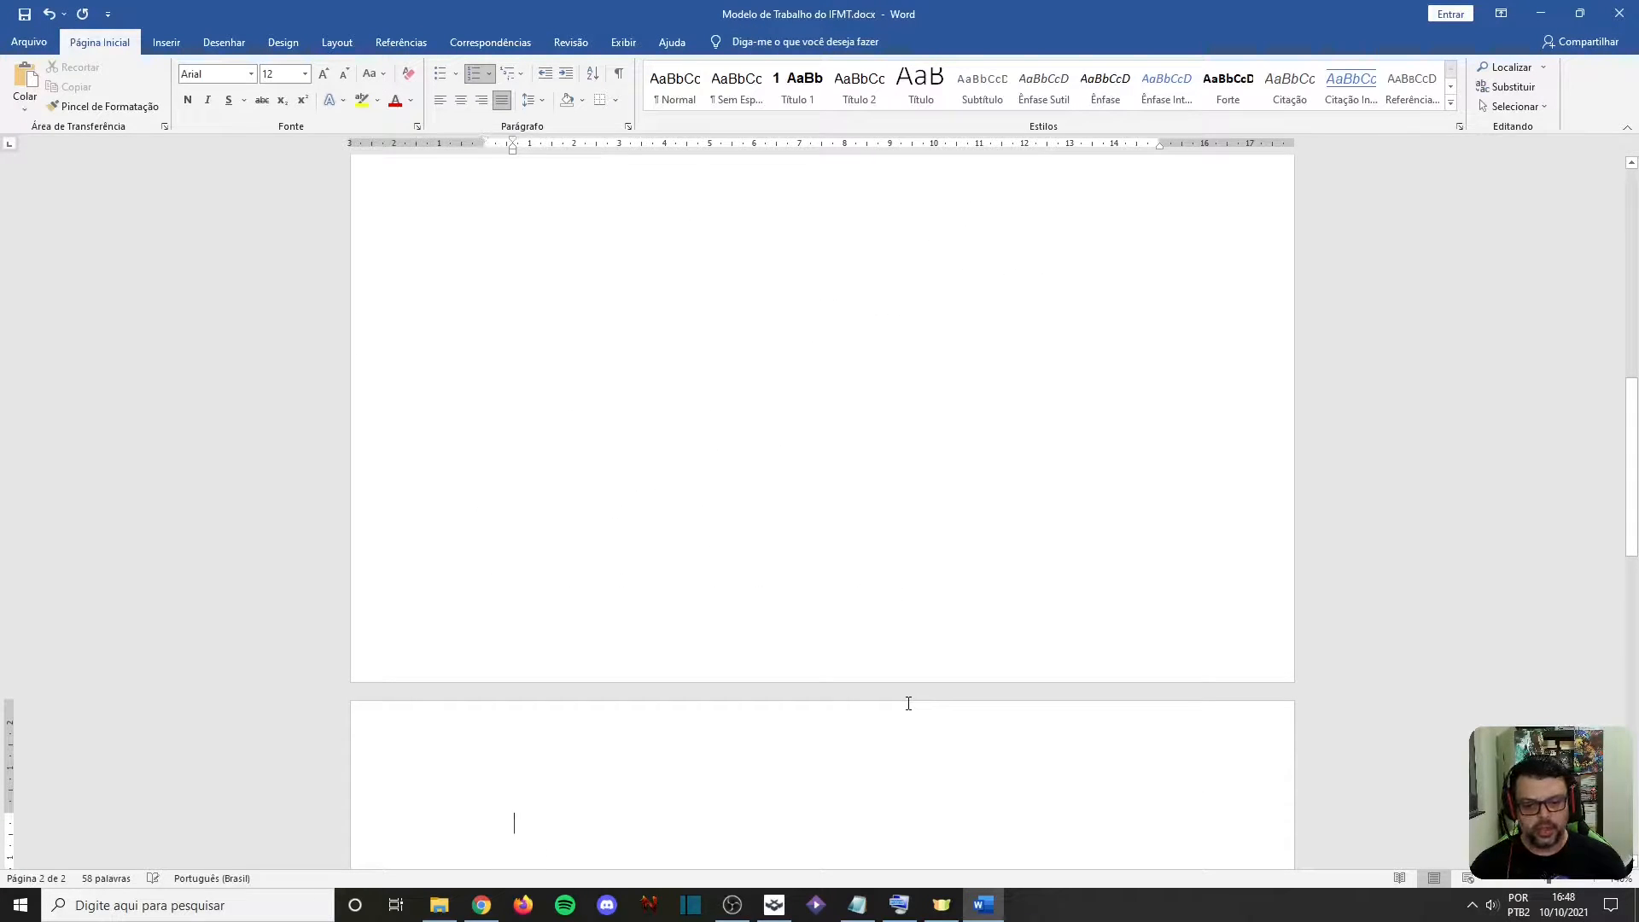
key("BackSpace")
scroll(550, 425, "down", 5)
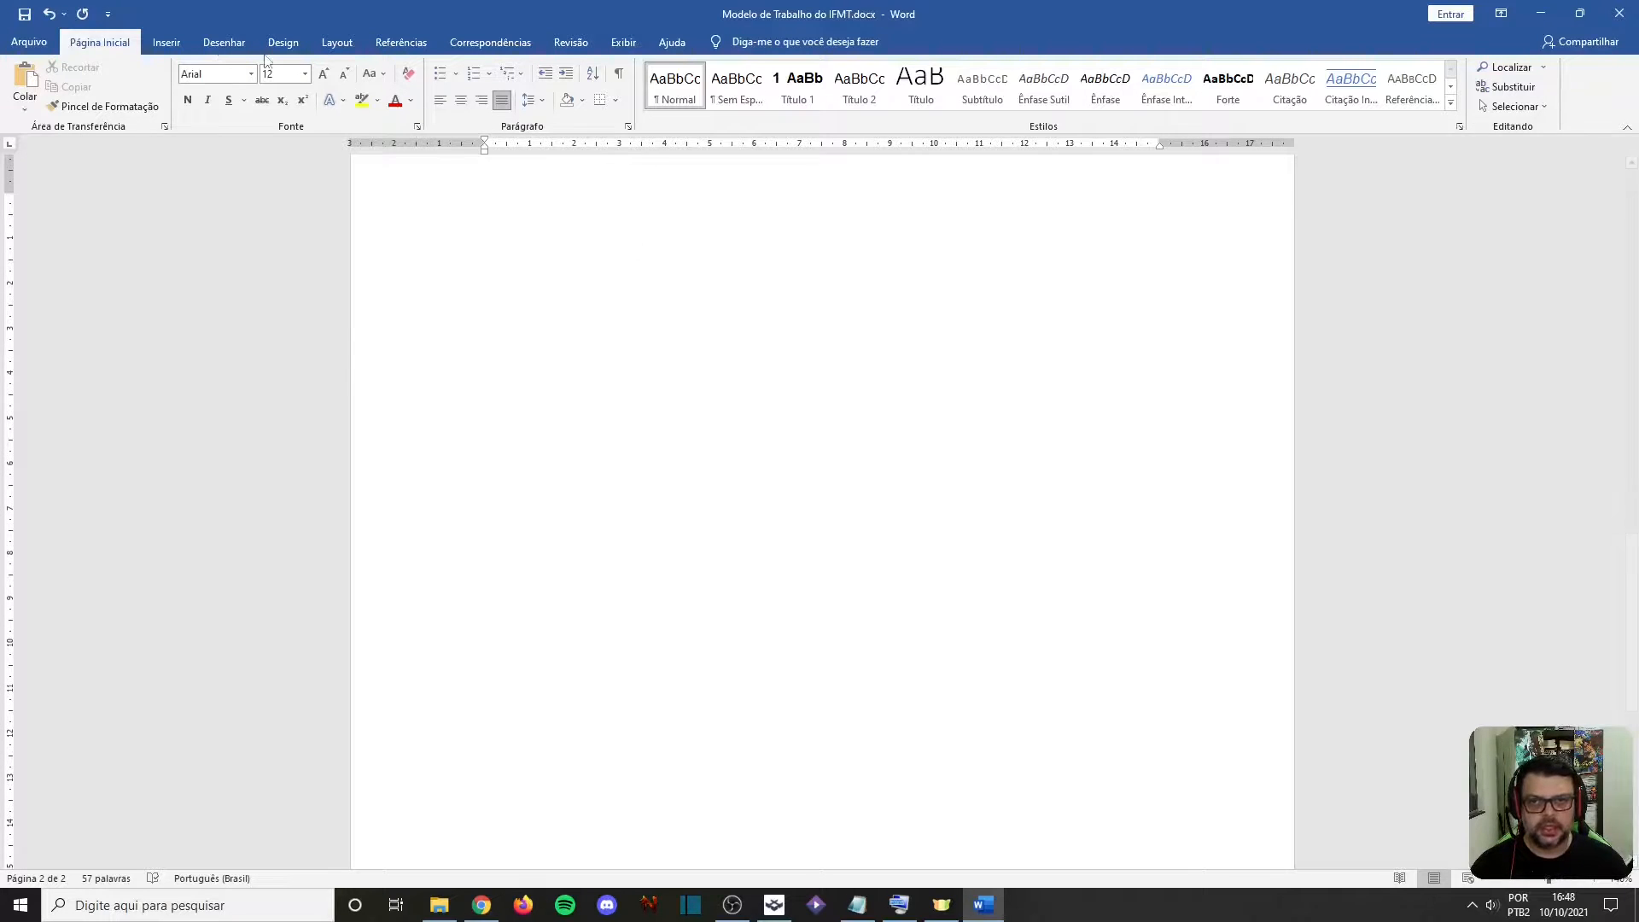
Insert the picture Brasão.jpg from this device's Imagens folder at the start of the second page
left_click(167, 42)
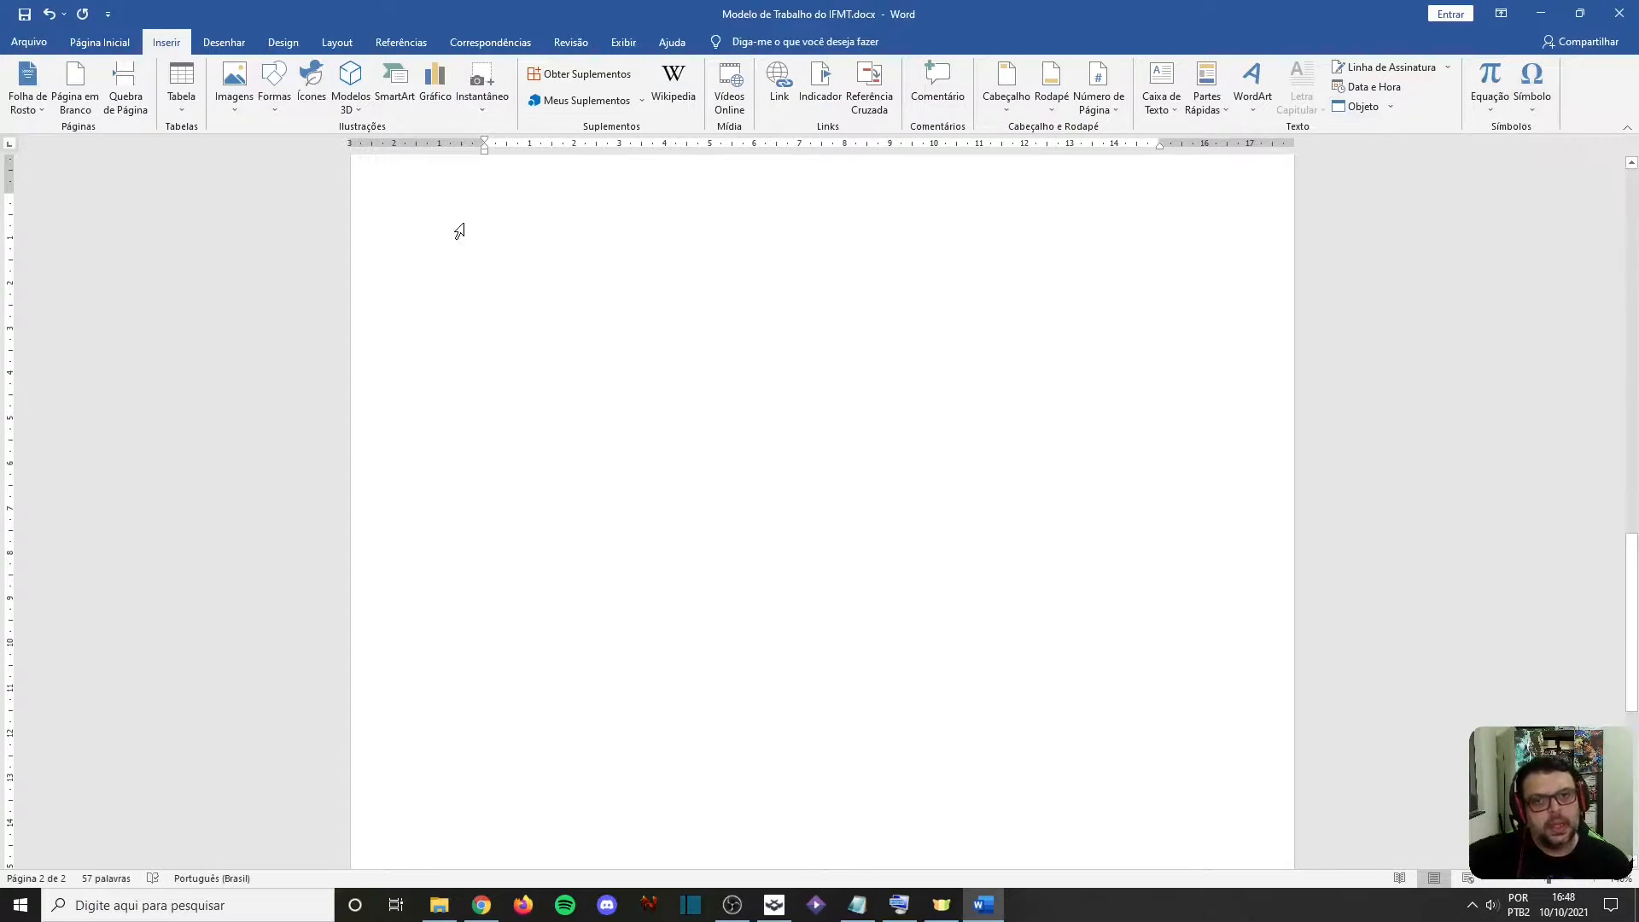
left_click(484, 203)
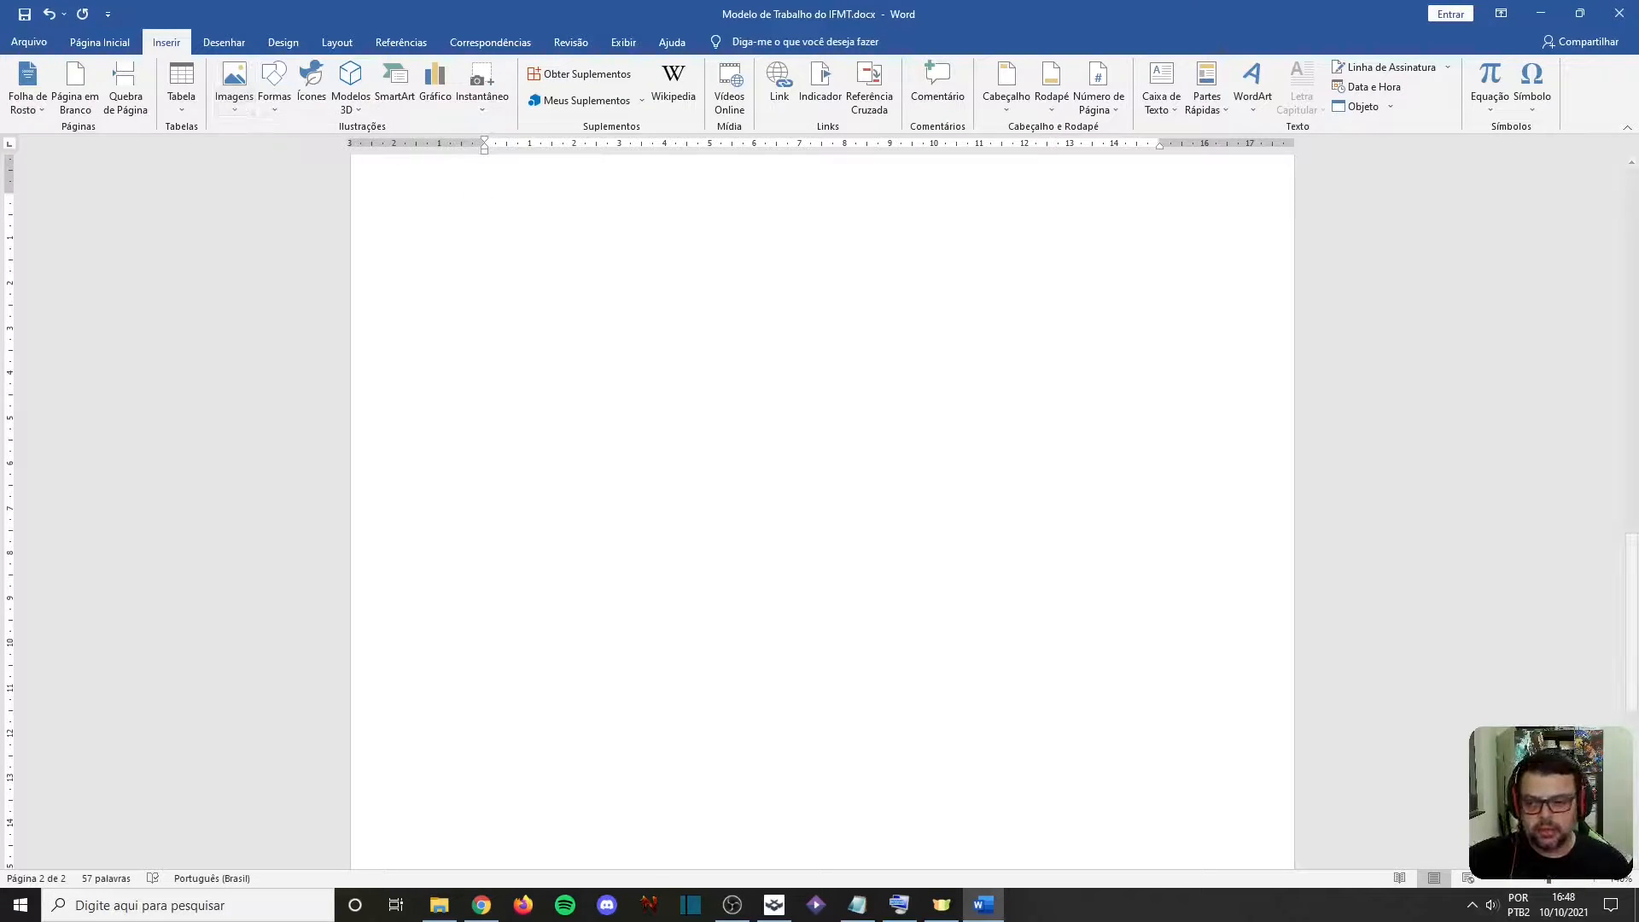
key("alt+Tab")
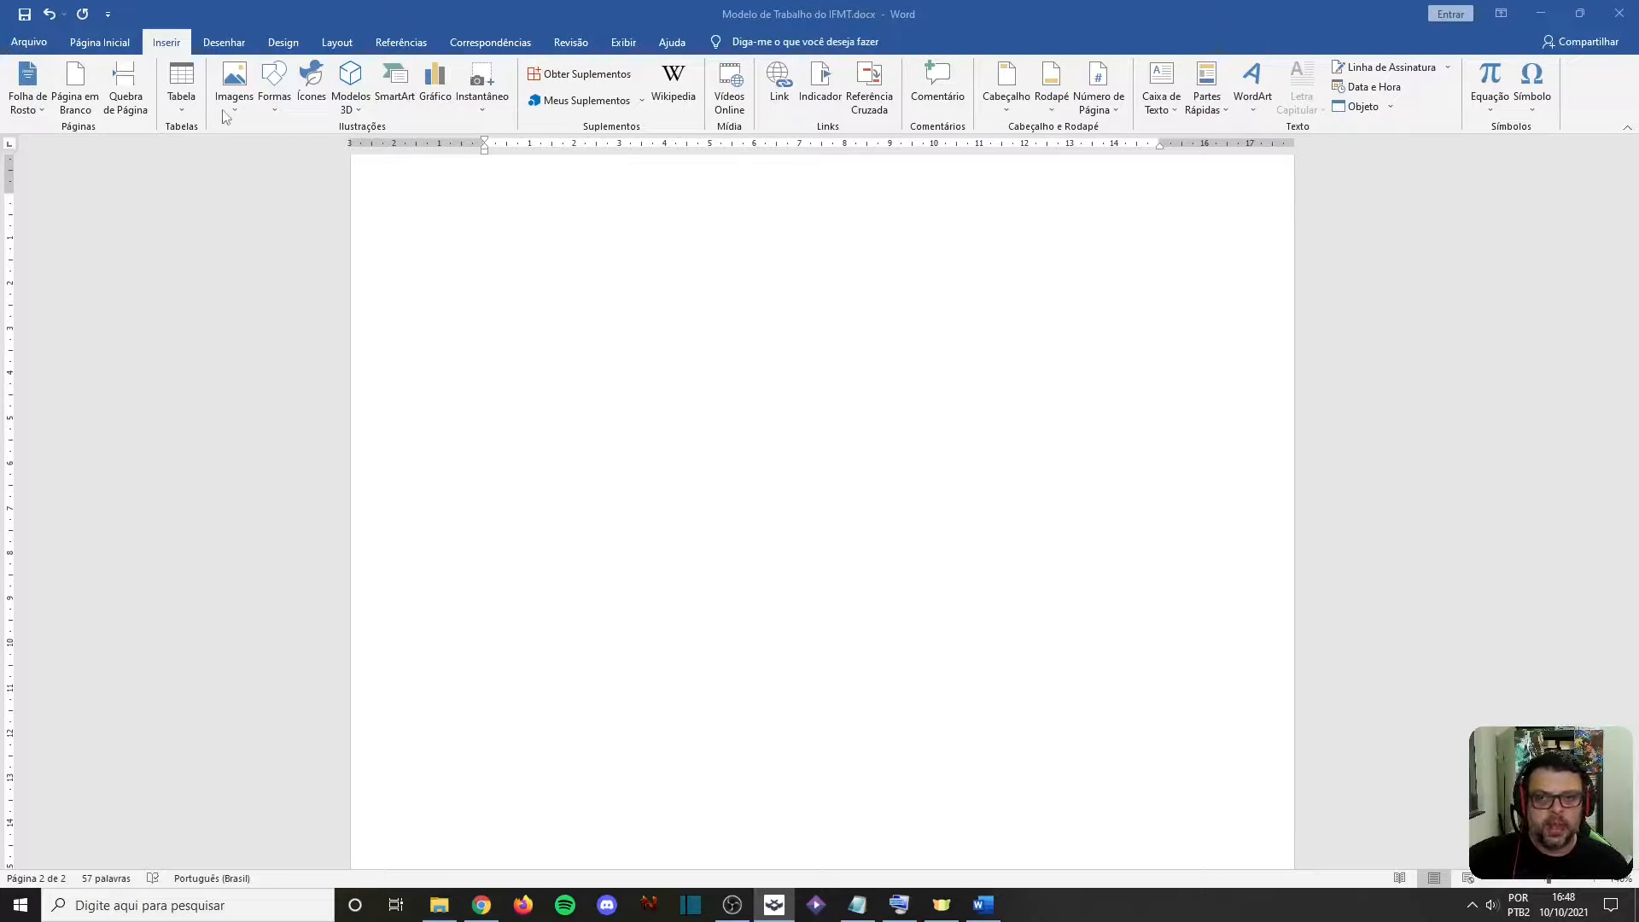
left_click(300, 5)
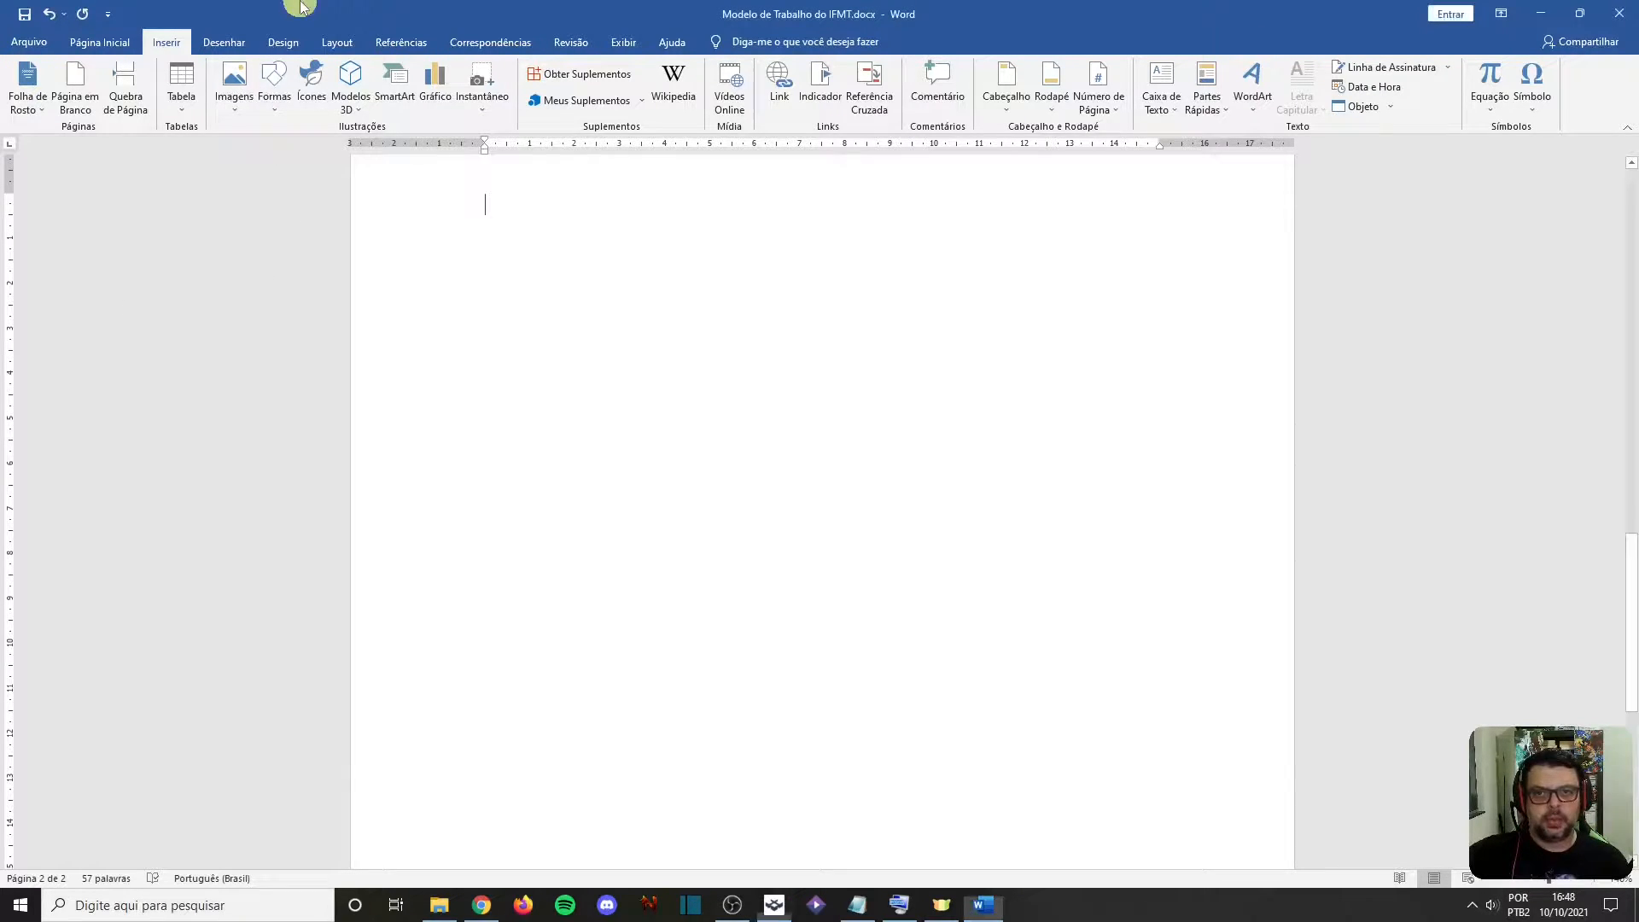
left_click(237, 114)
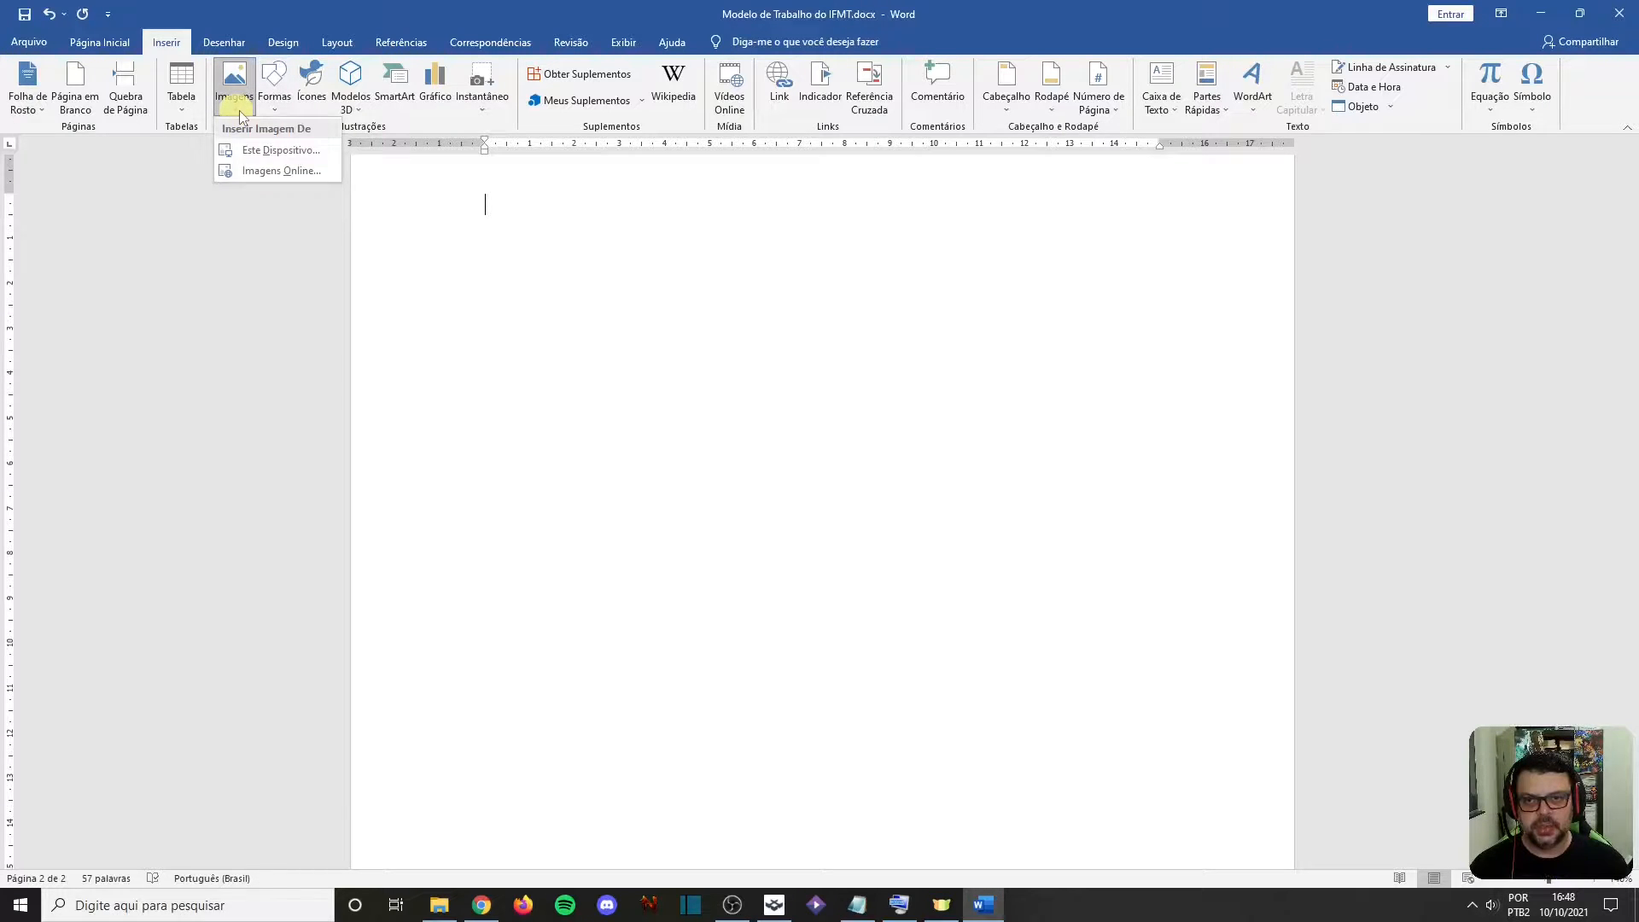
left_click(303, 164)
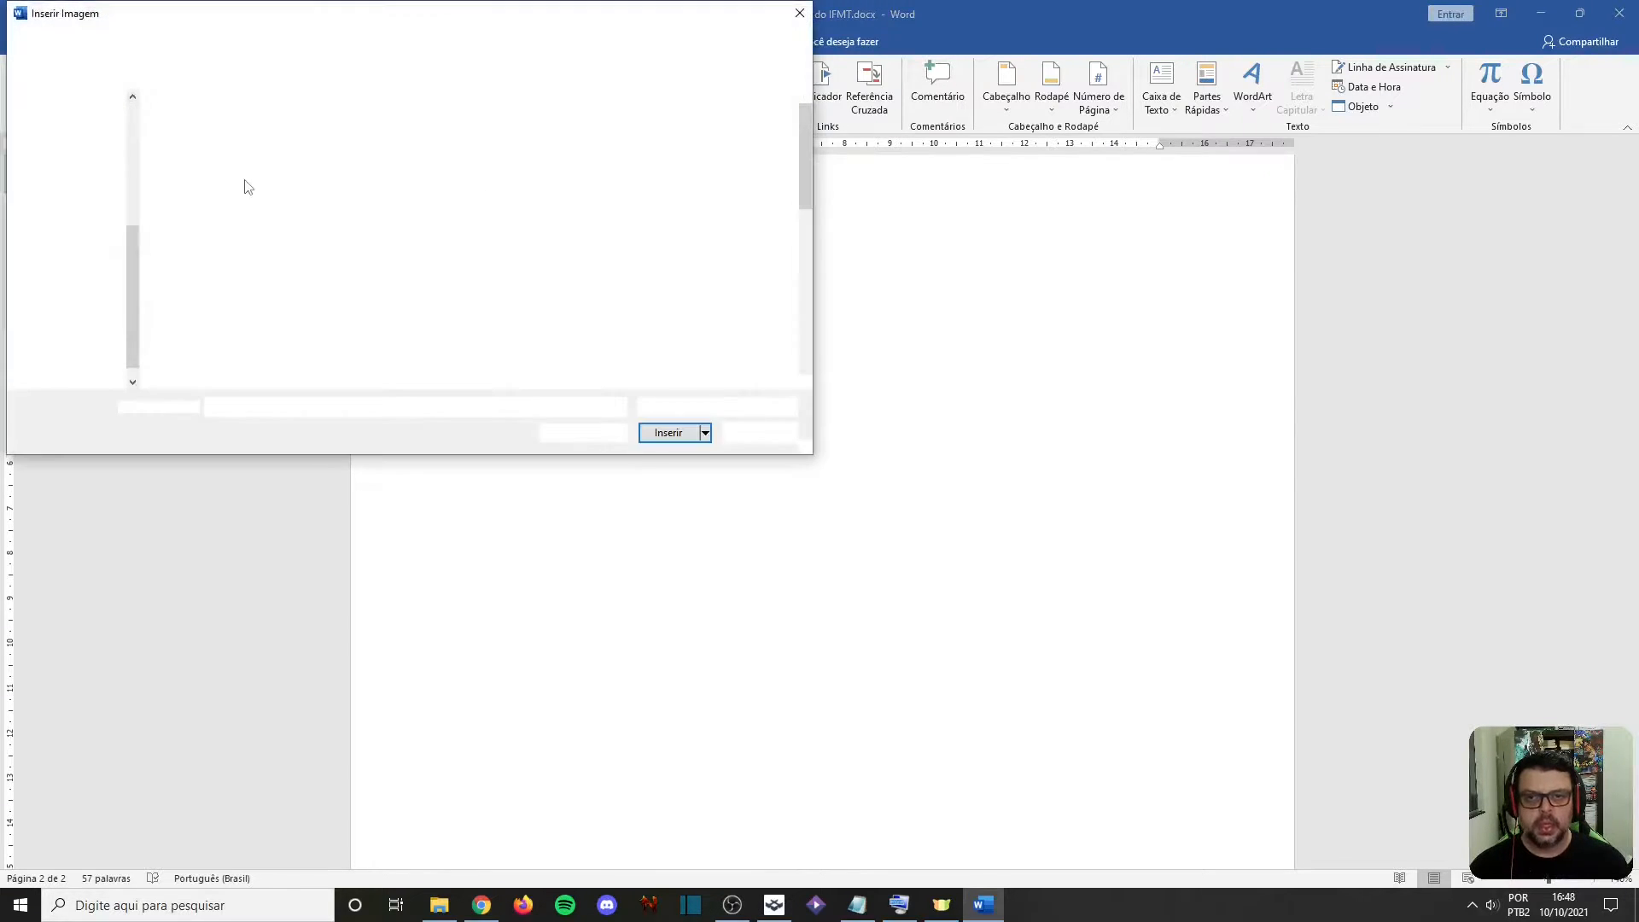
scroll(101, 229, "up", 5)
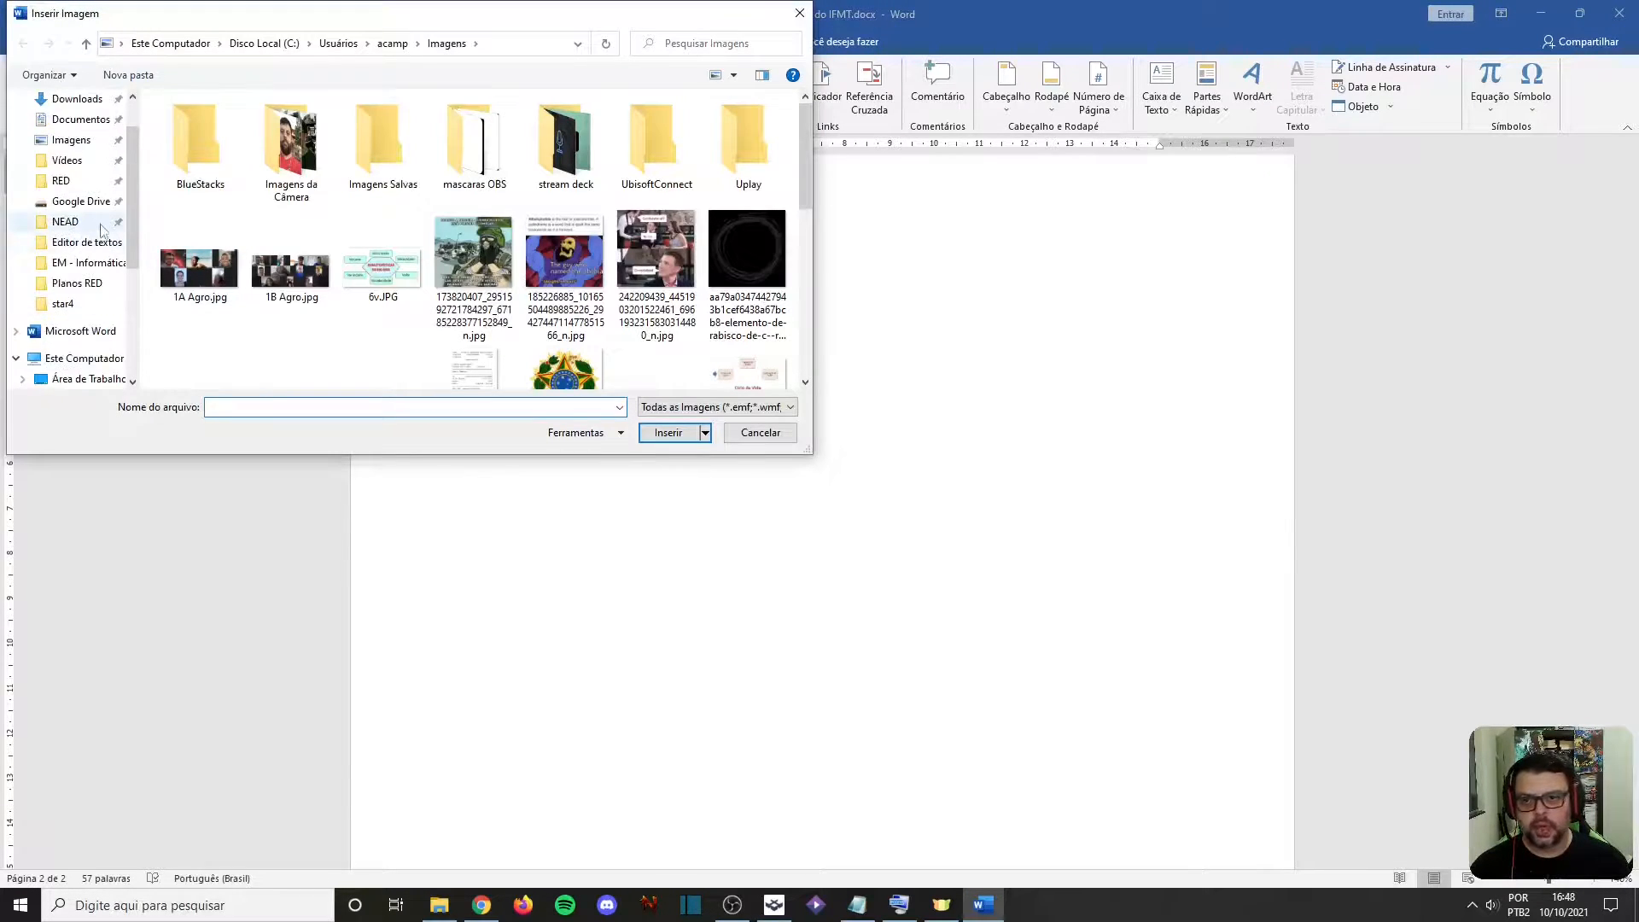
scroll(101, 229, "up", 2)
left_click(72, 195)
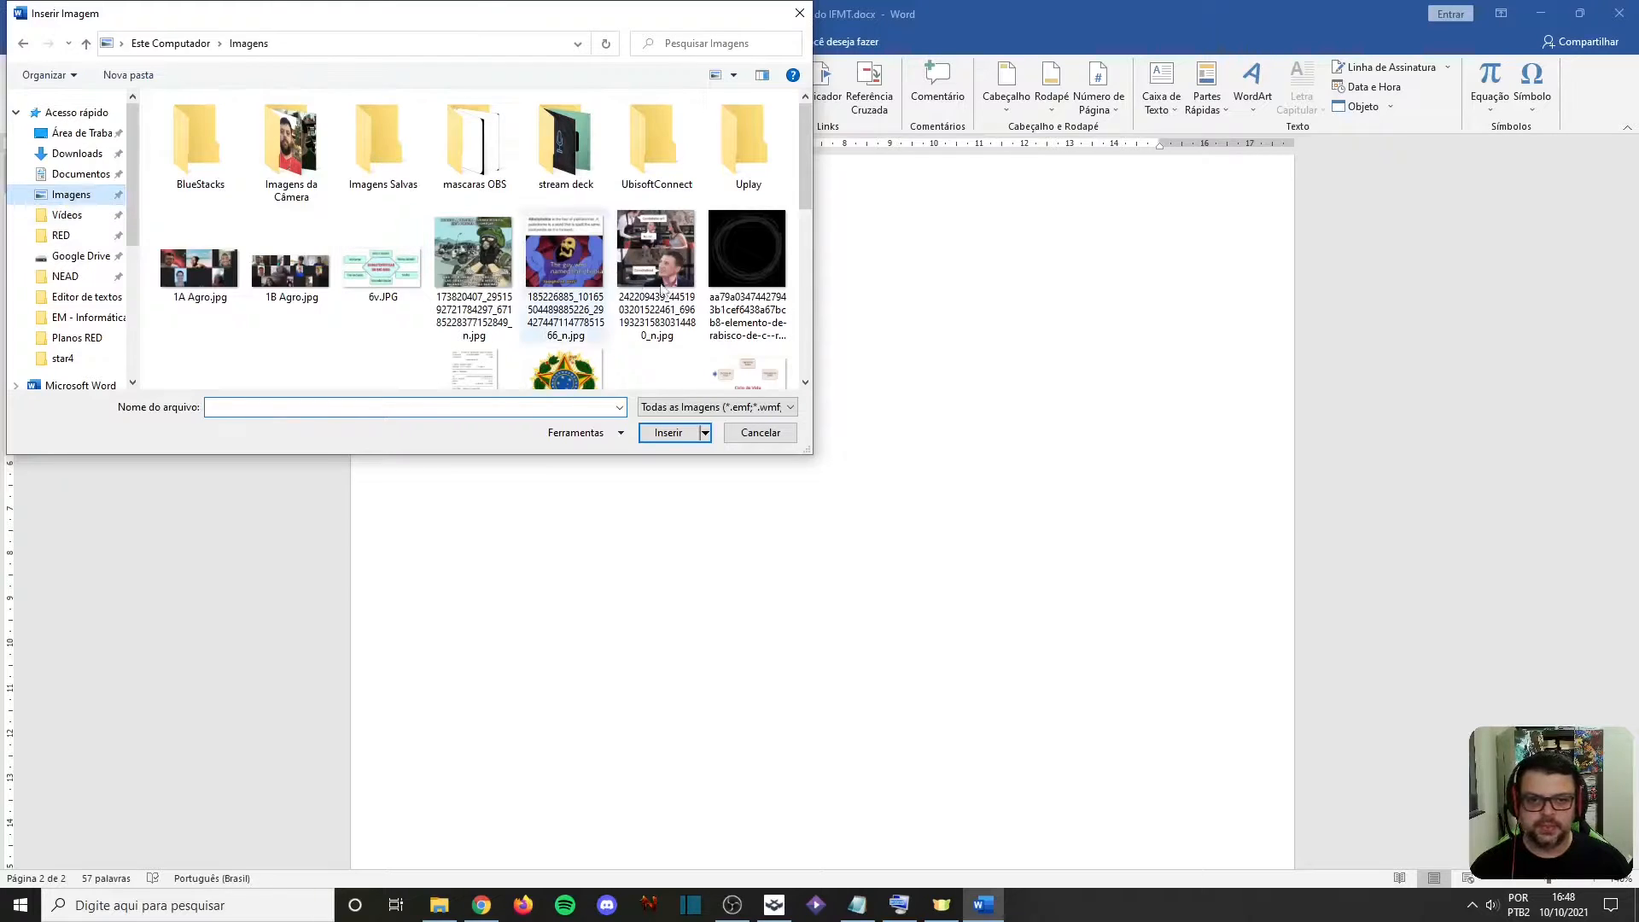
scroll(659, 286, "down", 1)
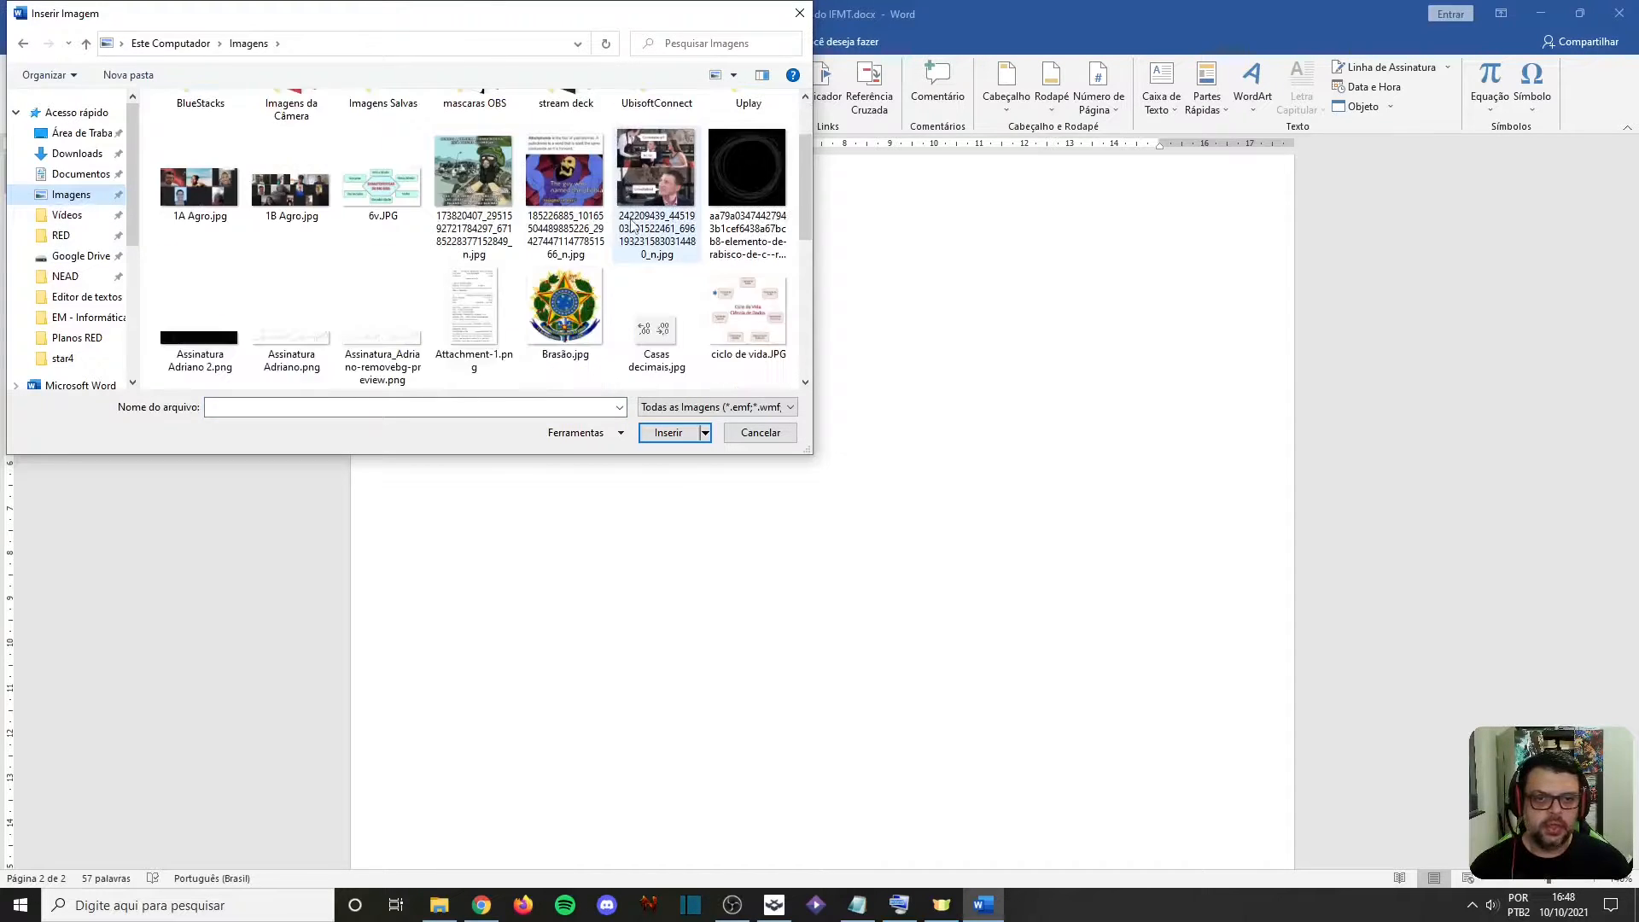
left_click(584, 307)
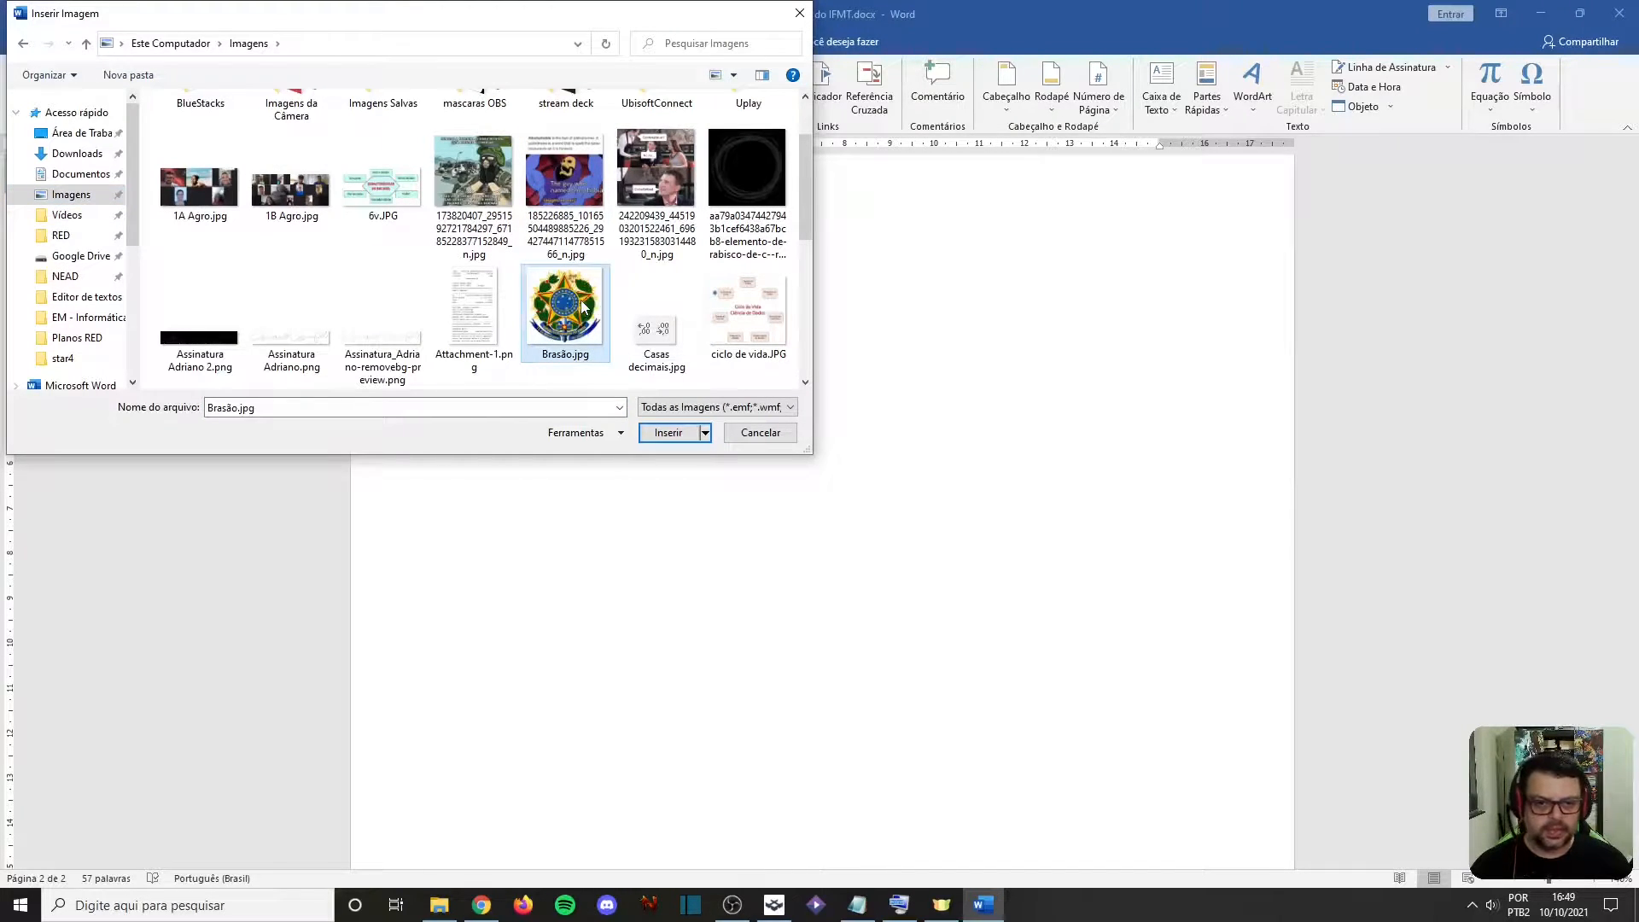
left_click(658, 435)
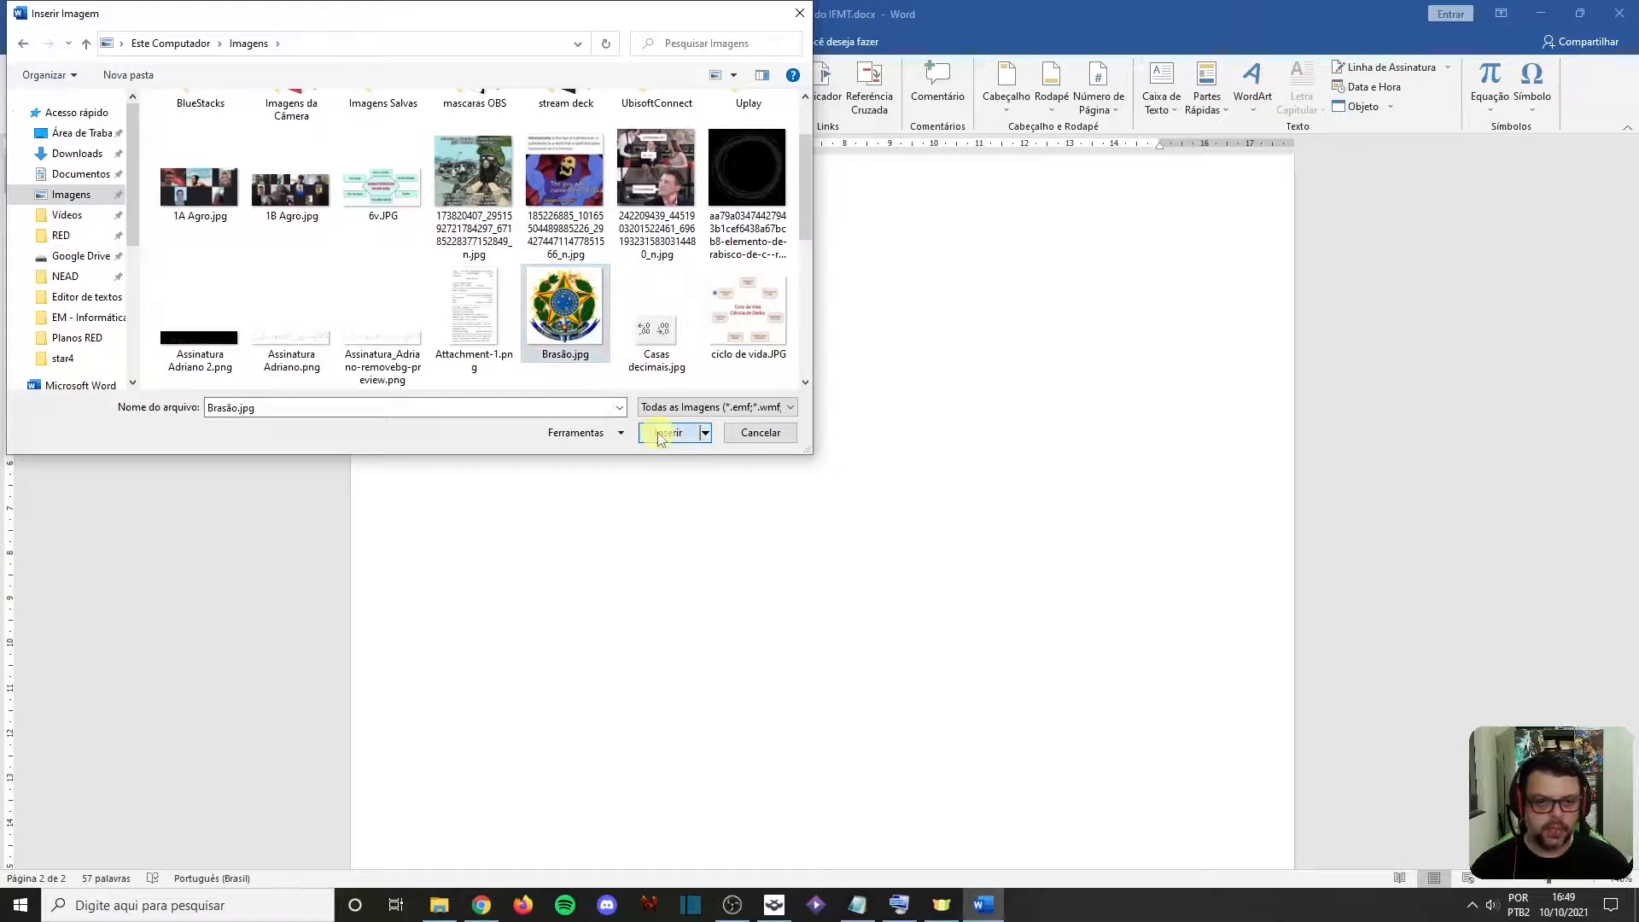
Try enlarging the coat-of-arms picture proportionally, undo the resize, and look over its text wrapping options
scroll(654, 344, "up", 2)
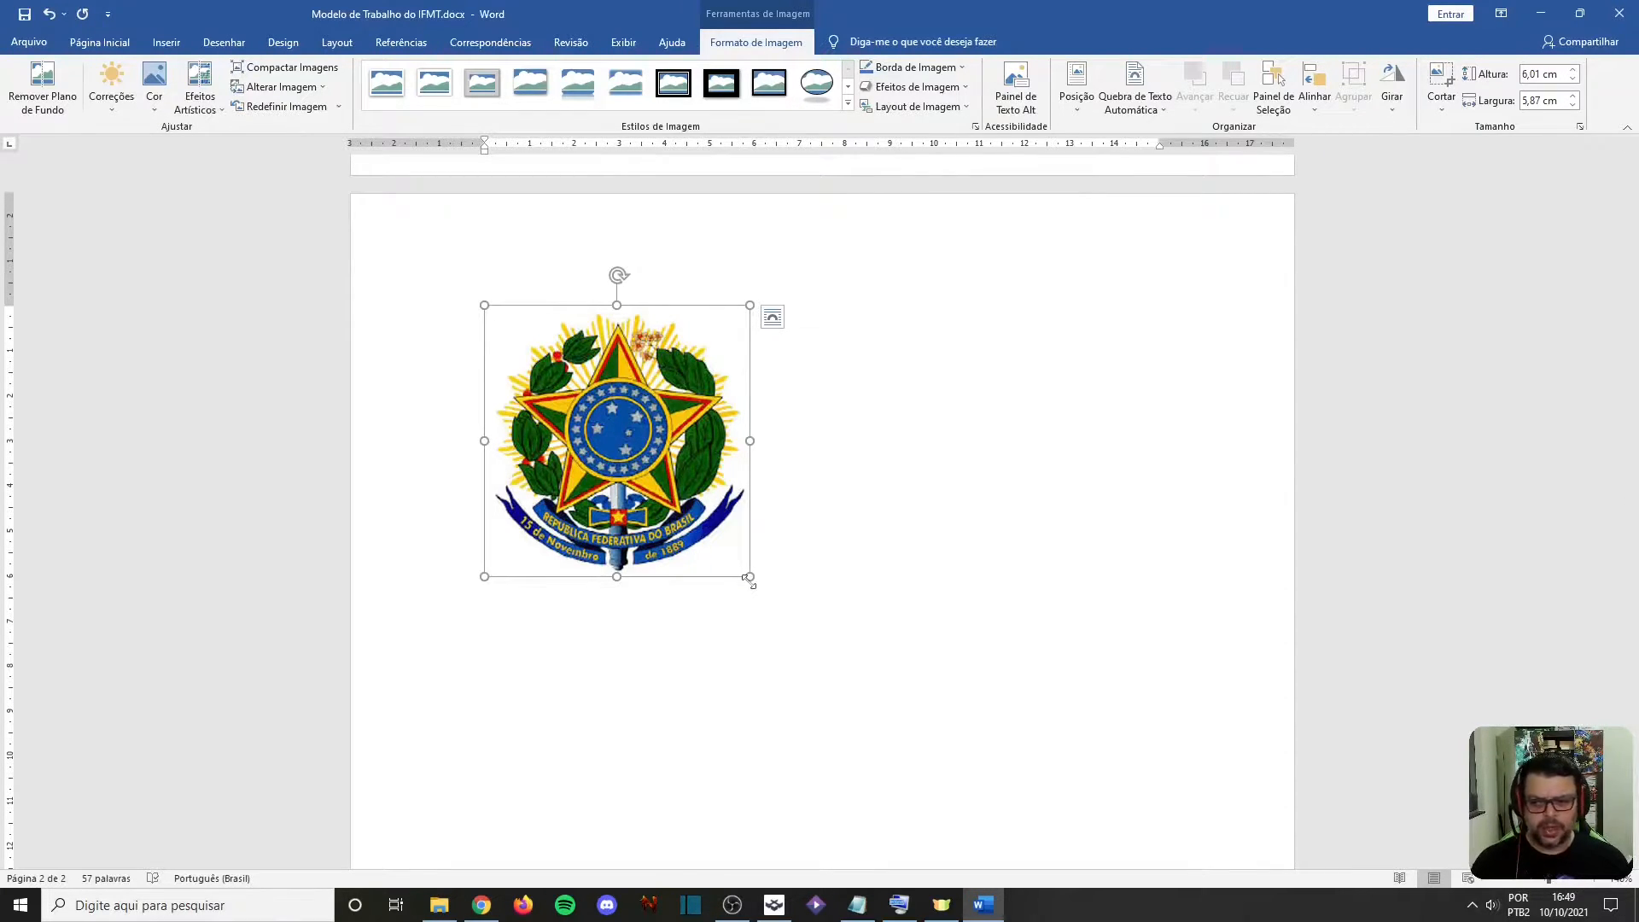
left_click_drag(748, 581, 954, 739)
key("ctrl+z")
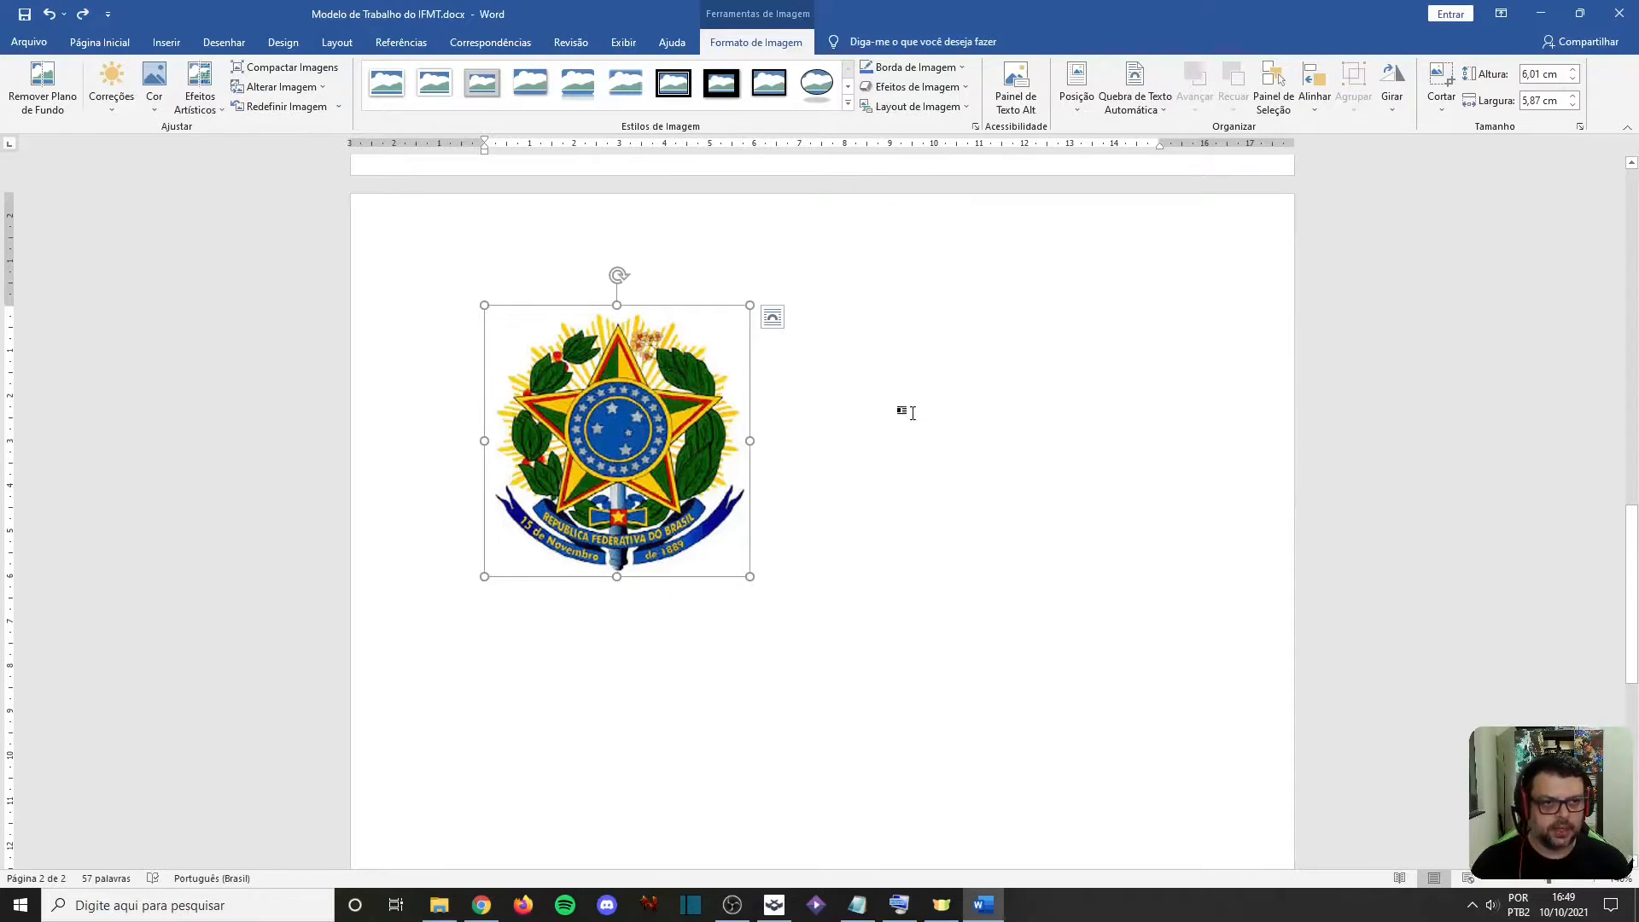
left_click(1130, 105)
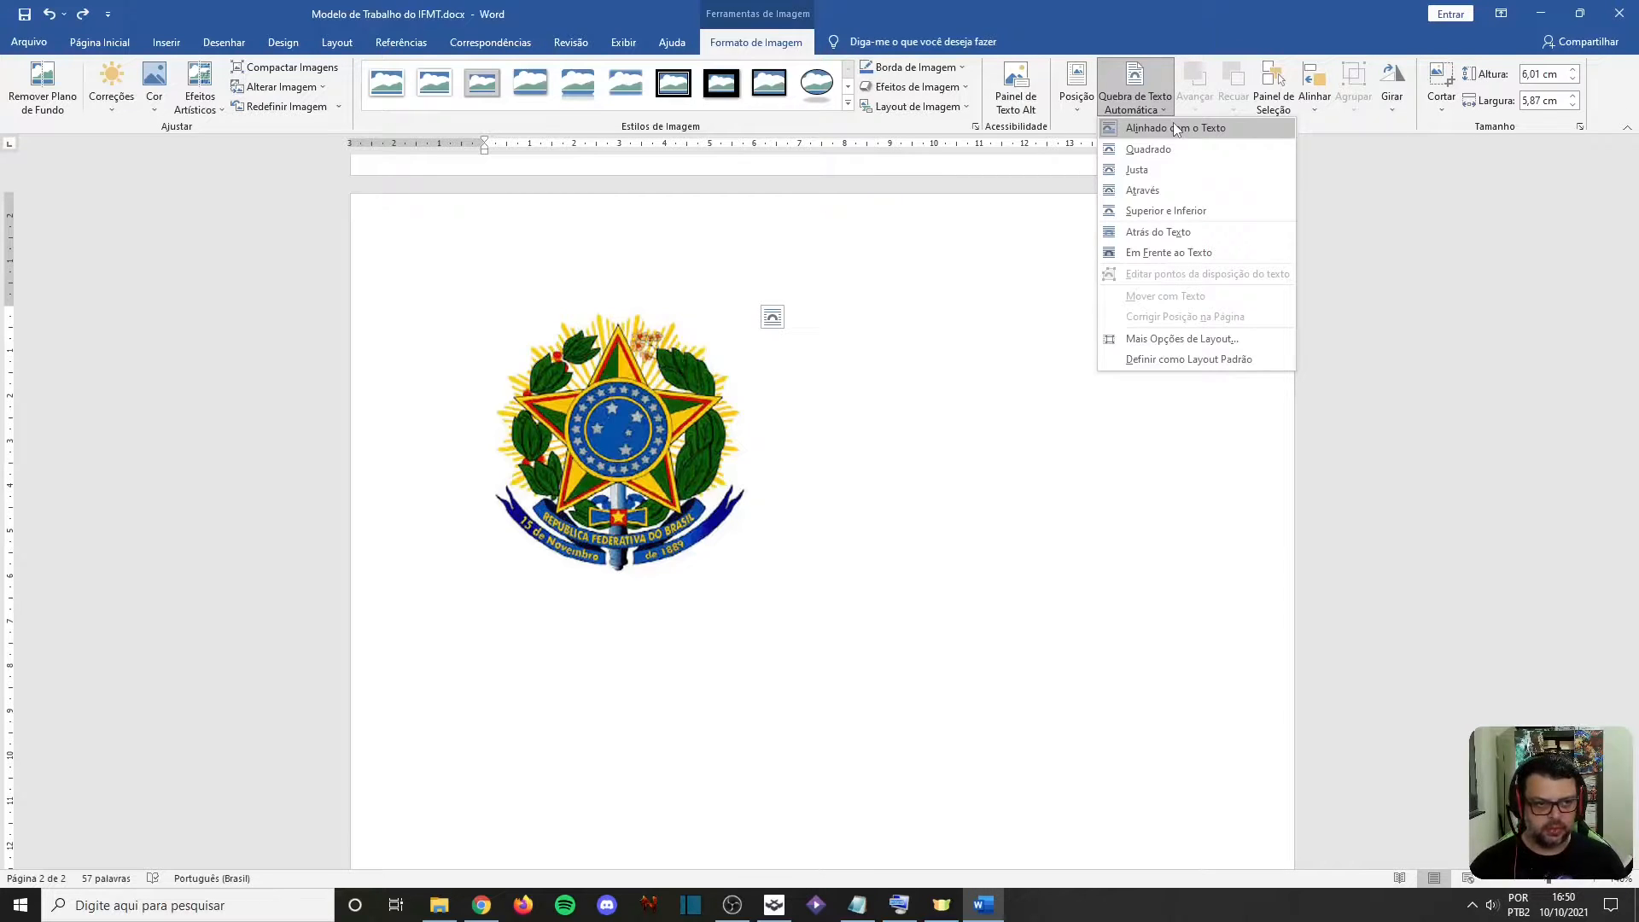
left_click(629, 401)
Write "Abobrinha é muito bom" on the line below the coat-of-arms picture
left_click(535, 646)
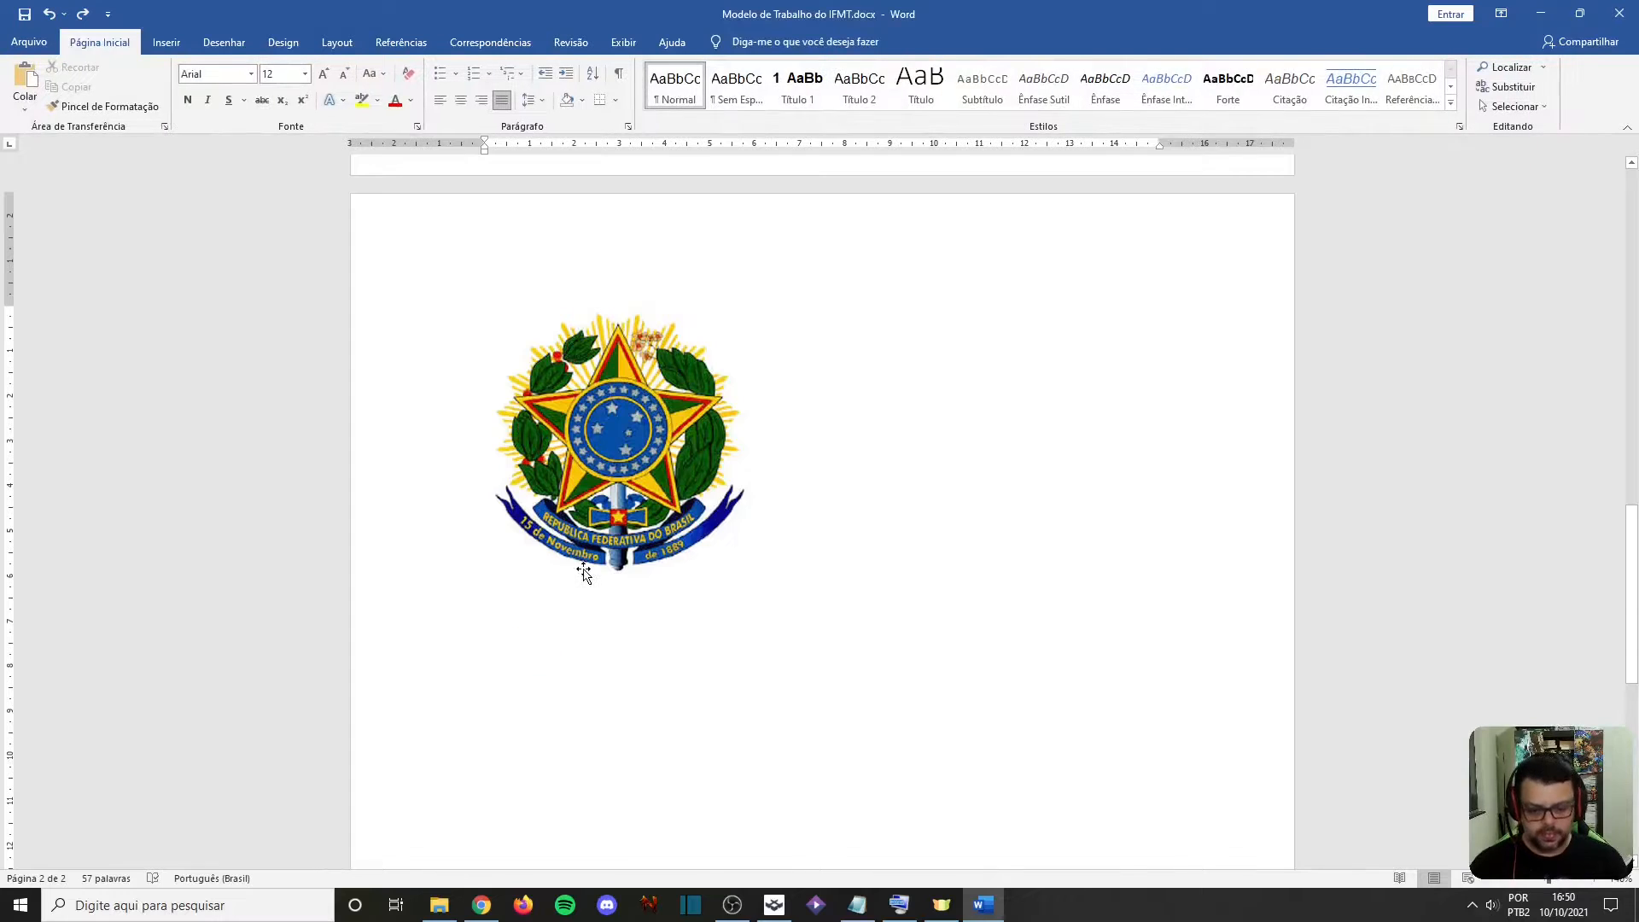
type("Abobrinha e")
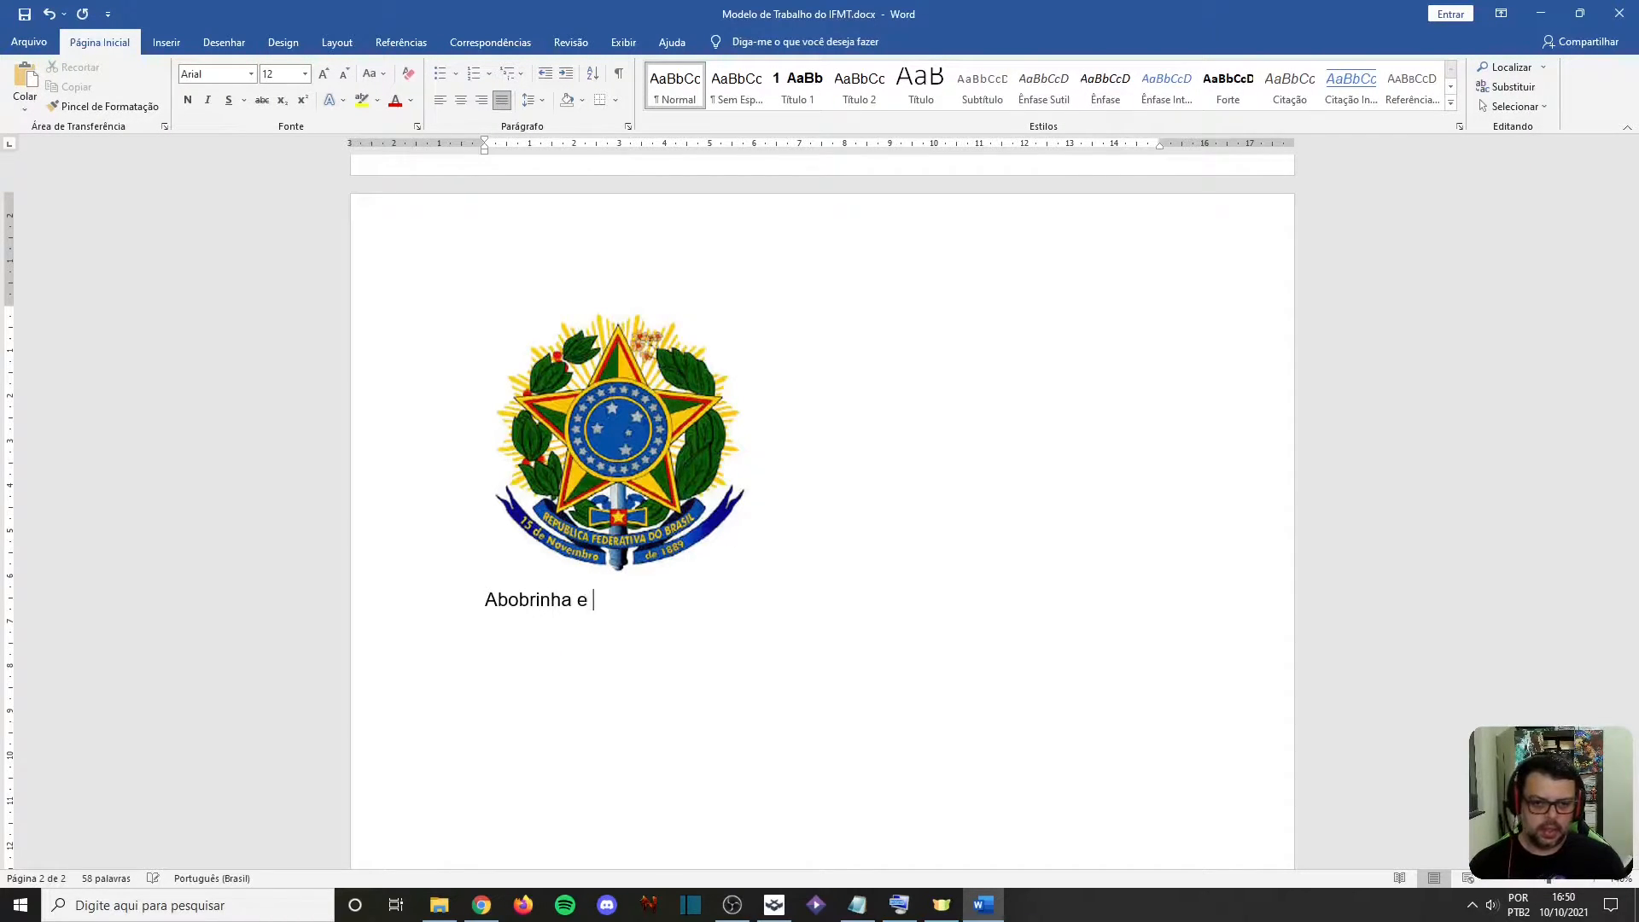
key("BackSpace")
key("BackSpace")
type("é muito bom")
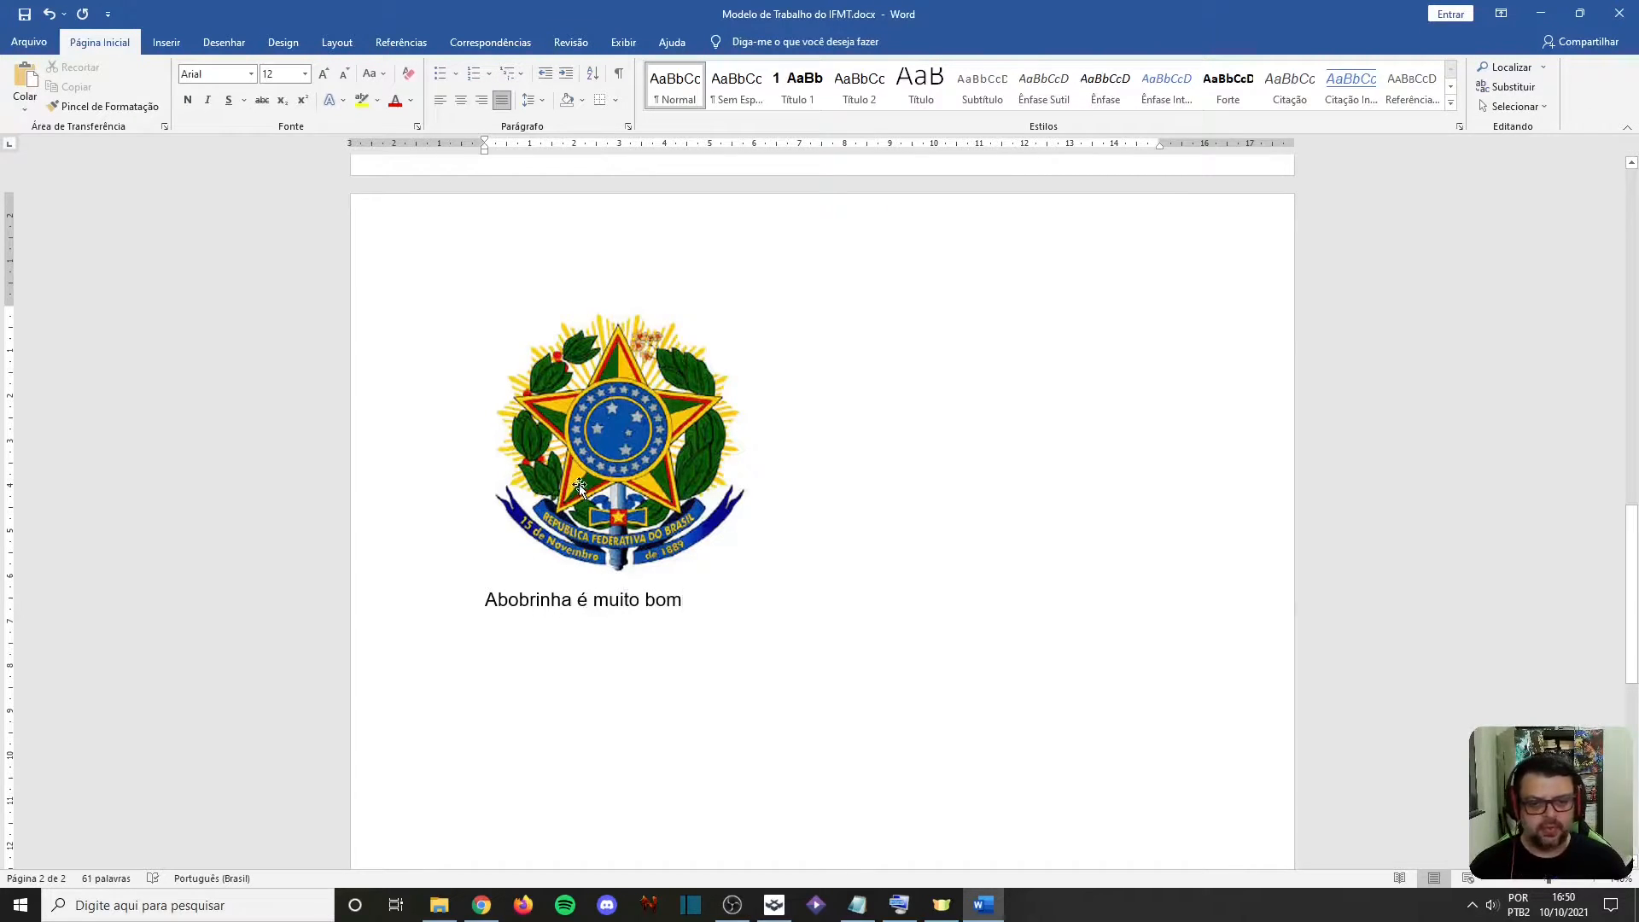
Move the coat-of-arms picture into the sentence "Abobrinha é muito bom", and then to the end of it
left_click(614, 412)
left_click_drag(615, 411, 741, 577)
left_click_drag(762, 516, 870, 533)
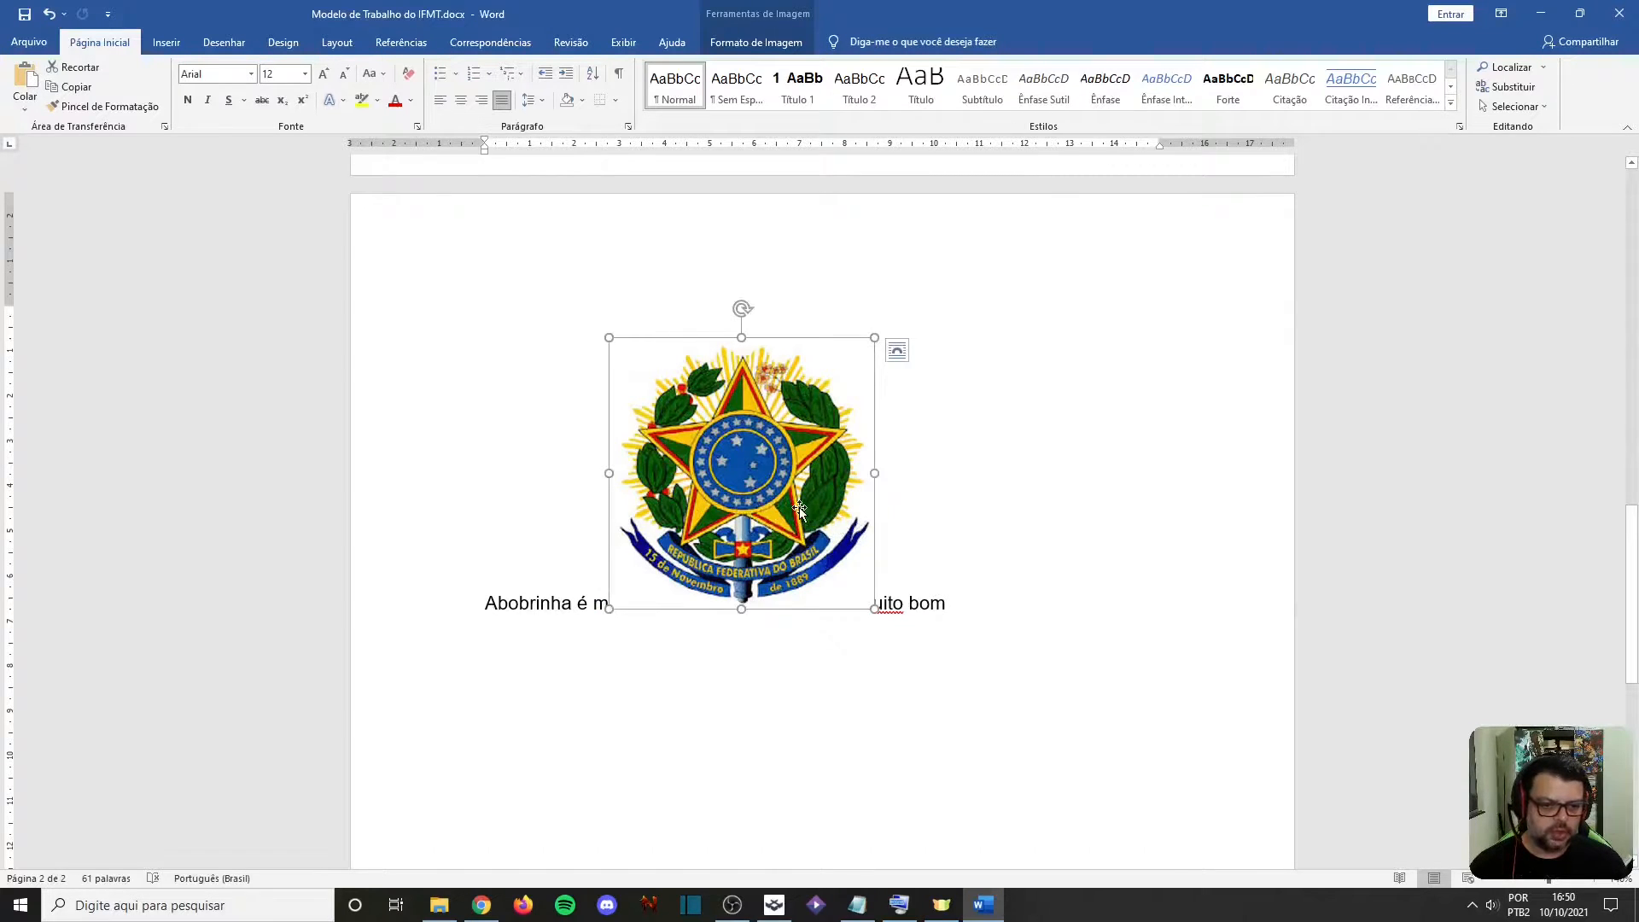
left_click_drag(746, 499, 902, 508)
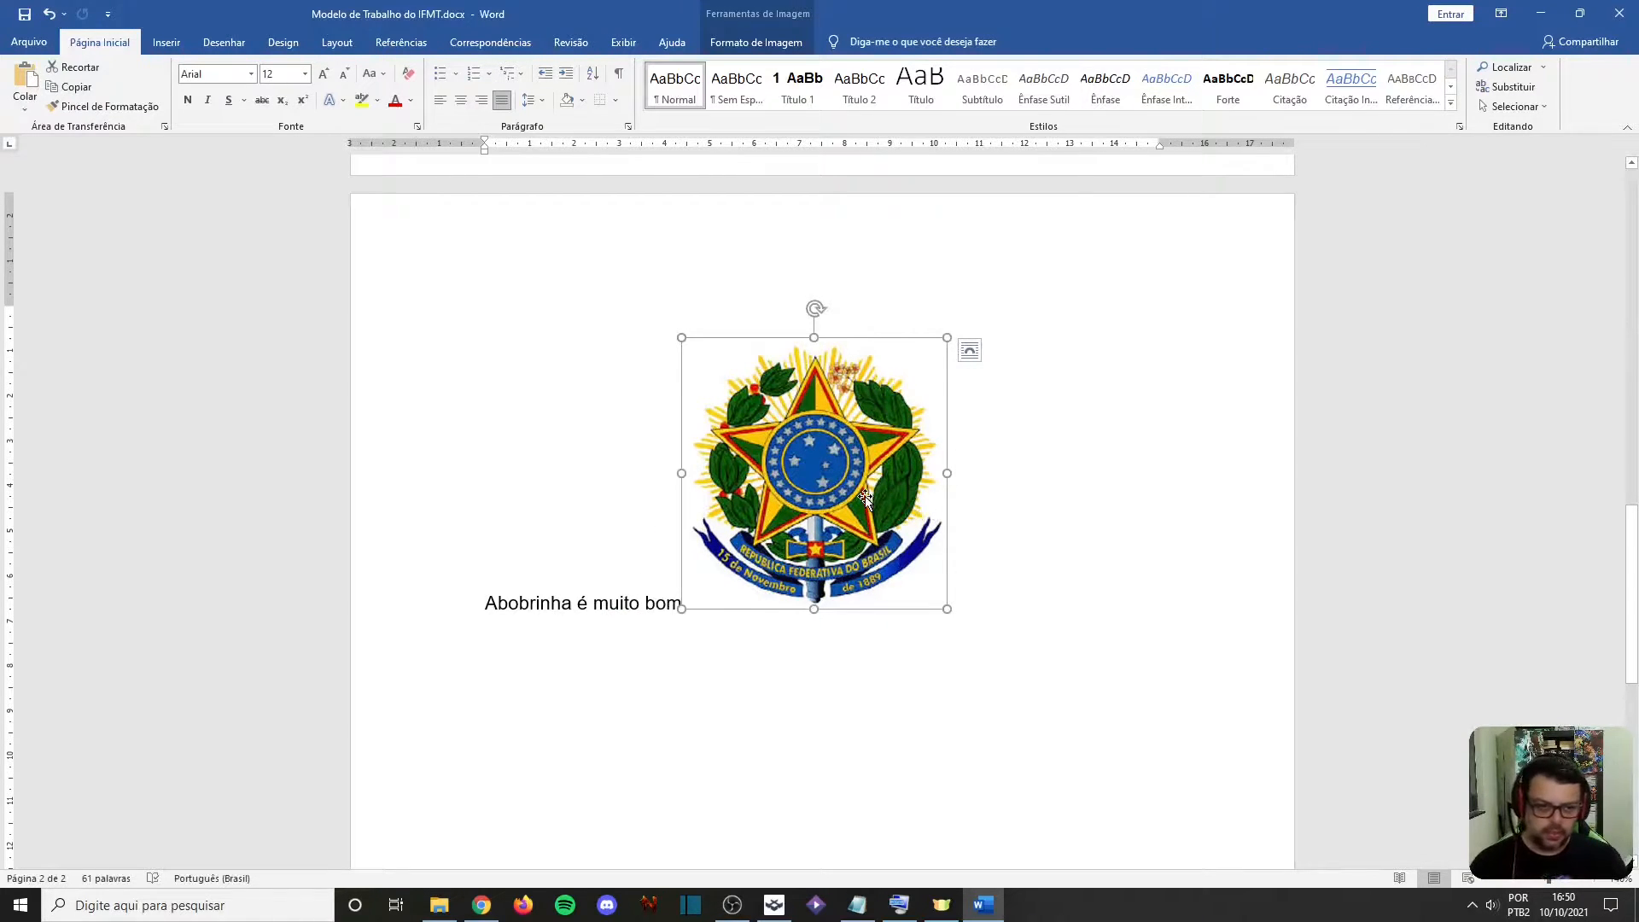
left_click(592, 380)
Preview the available text wrapping and page position options for the coat-of-arms picture
left_click(804, 434)
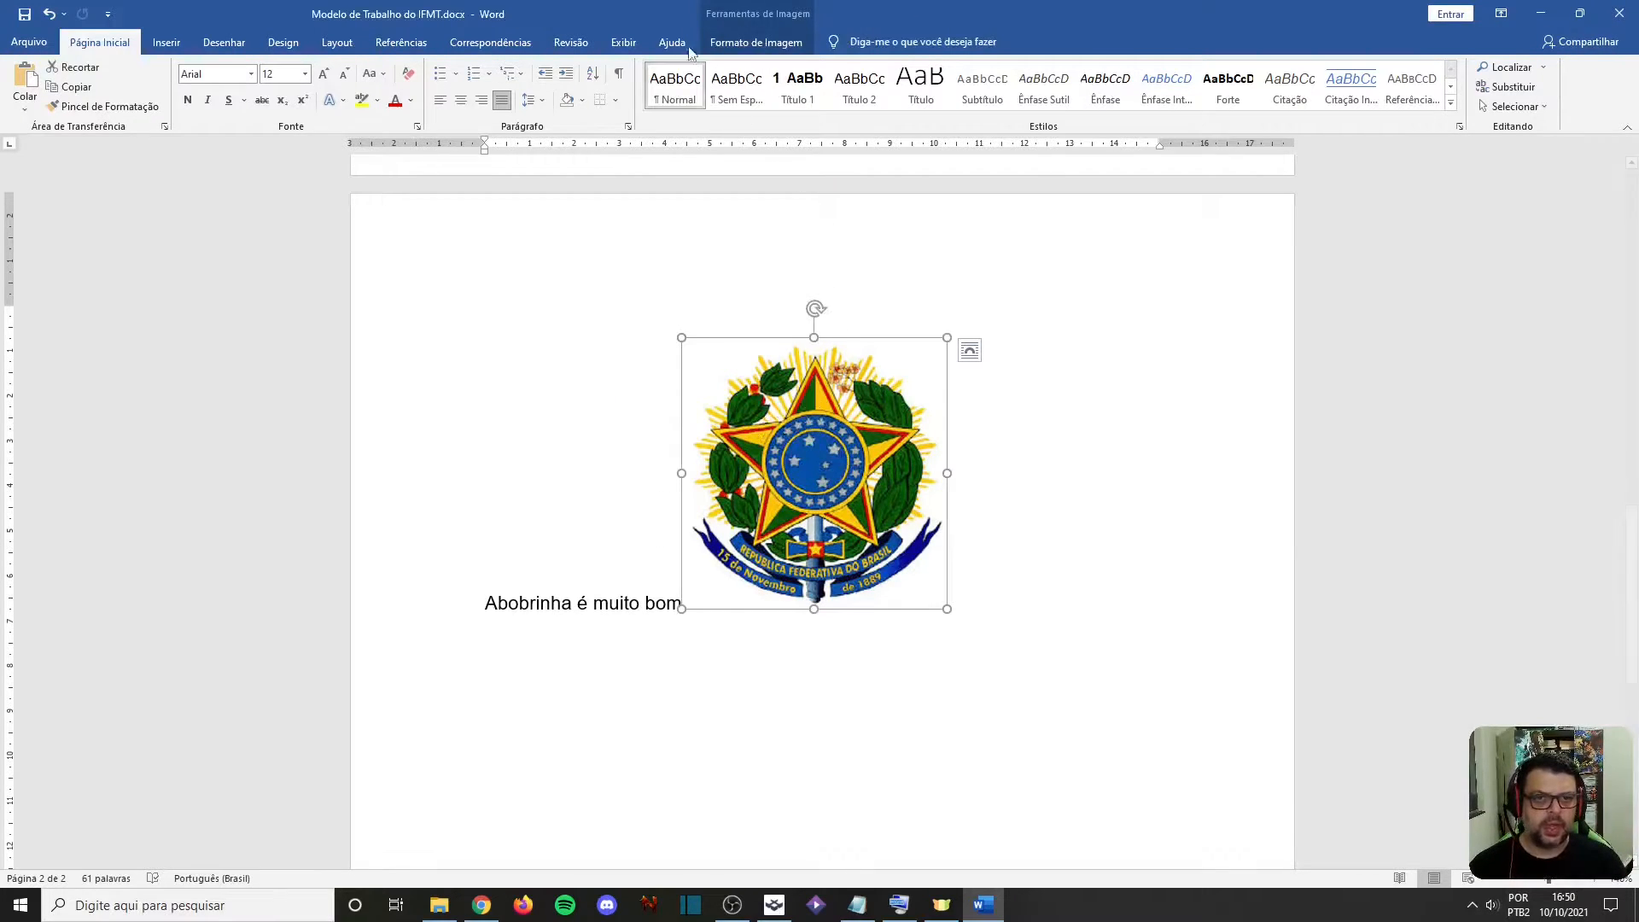
left_click(749, 43)
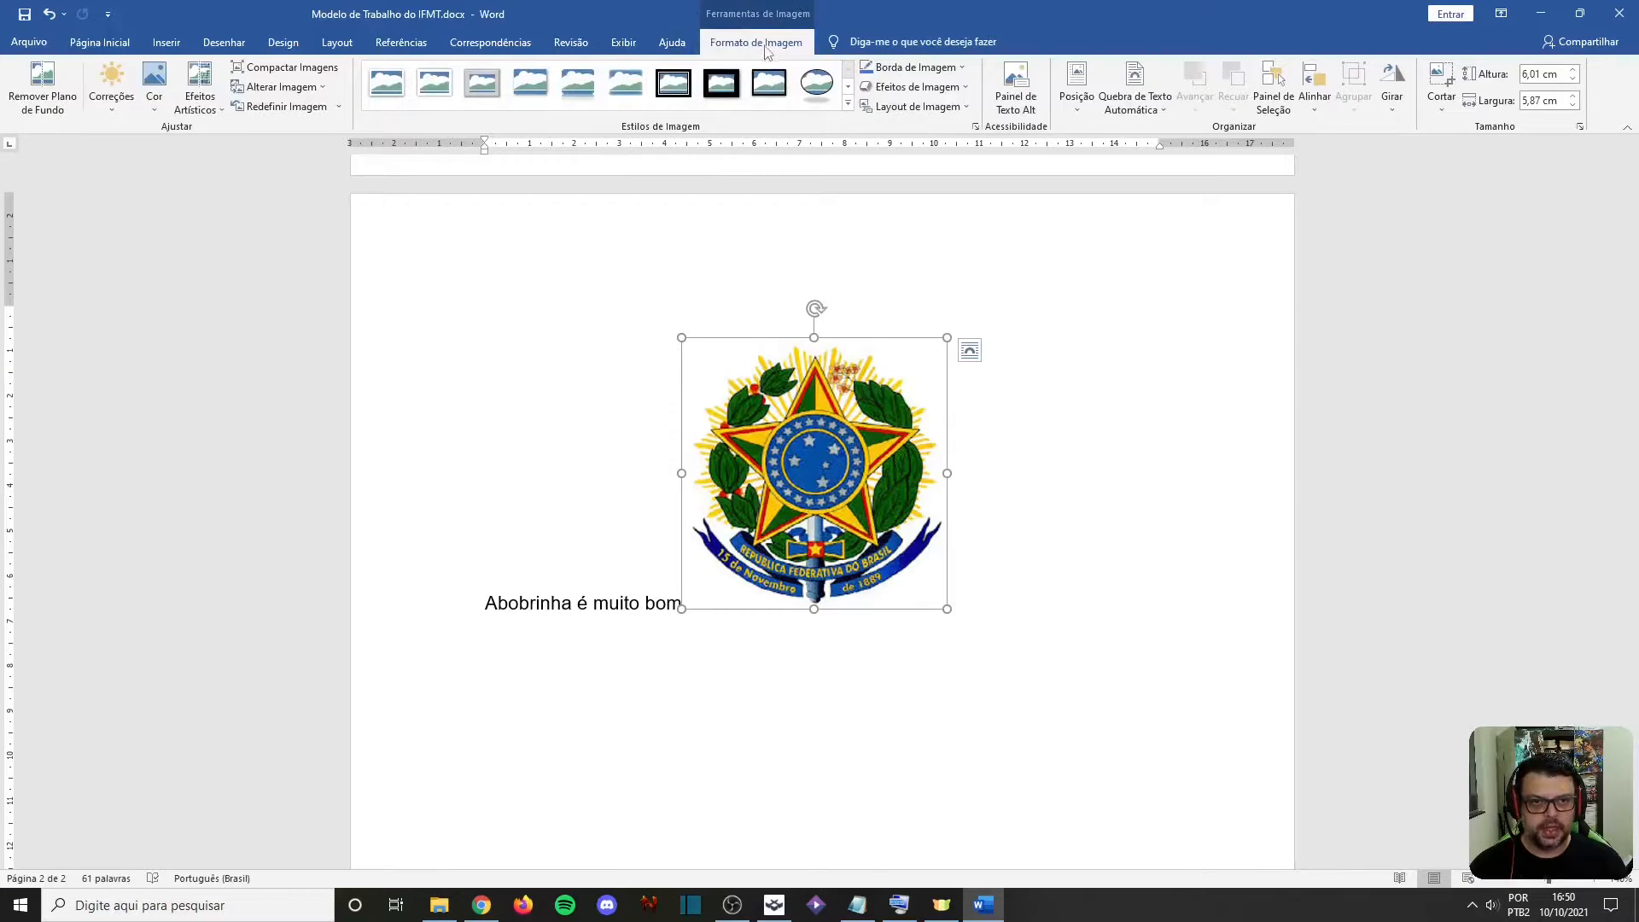
left_click(1134, 100)
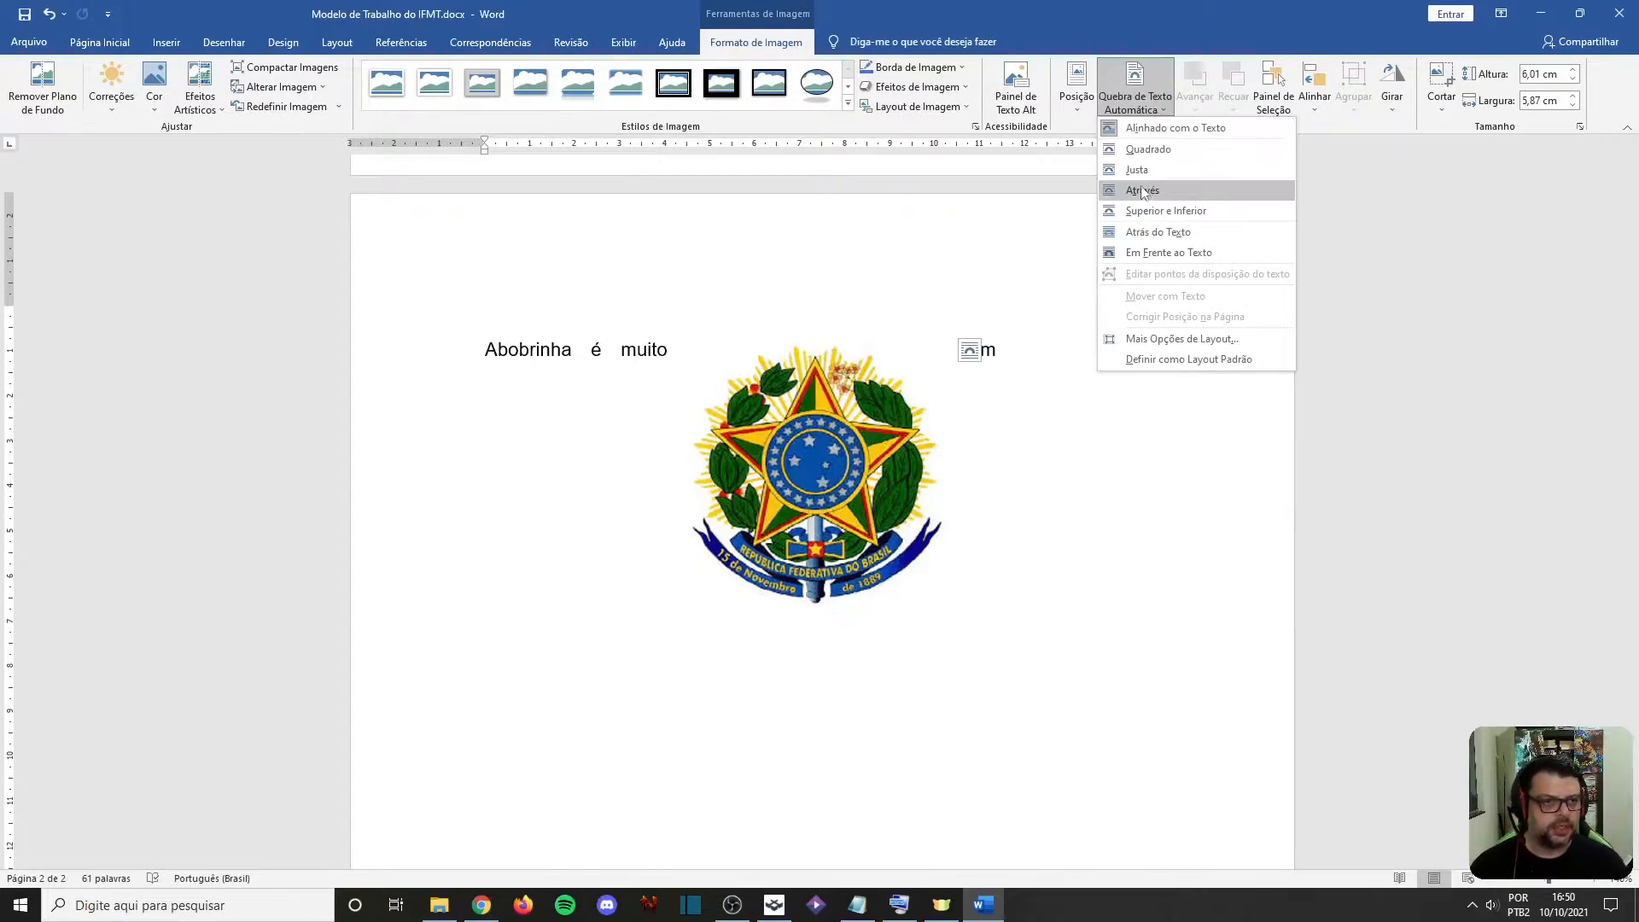
left_click(1111, 133)
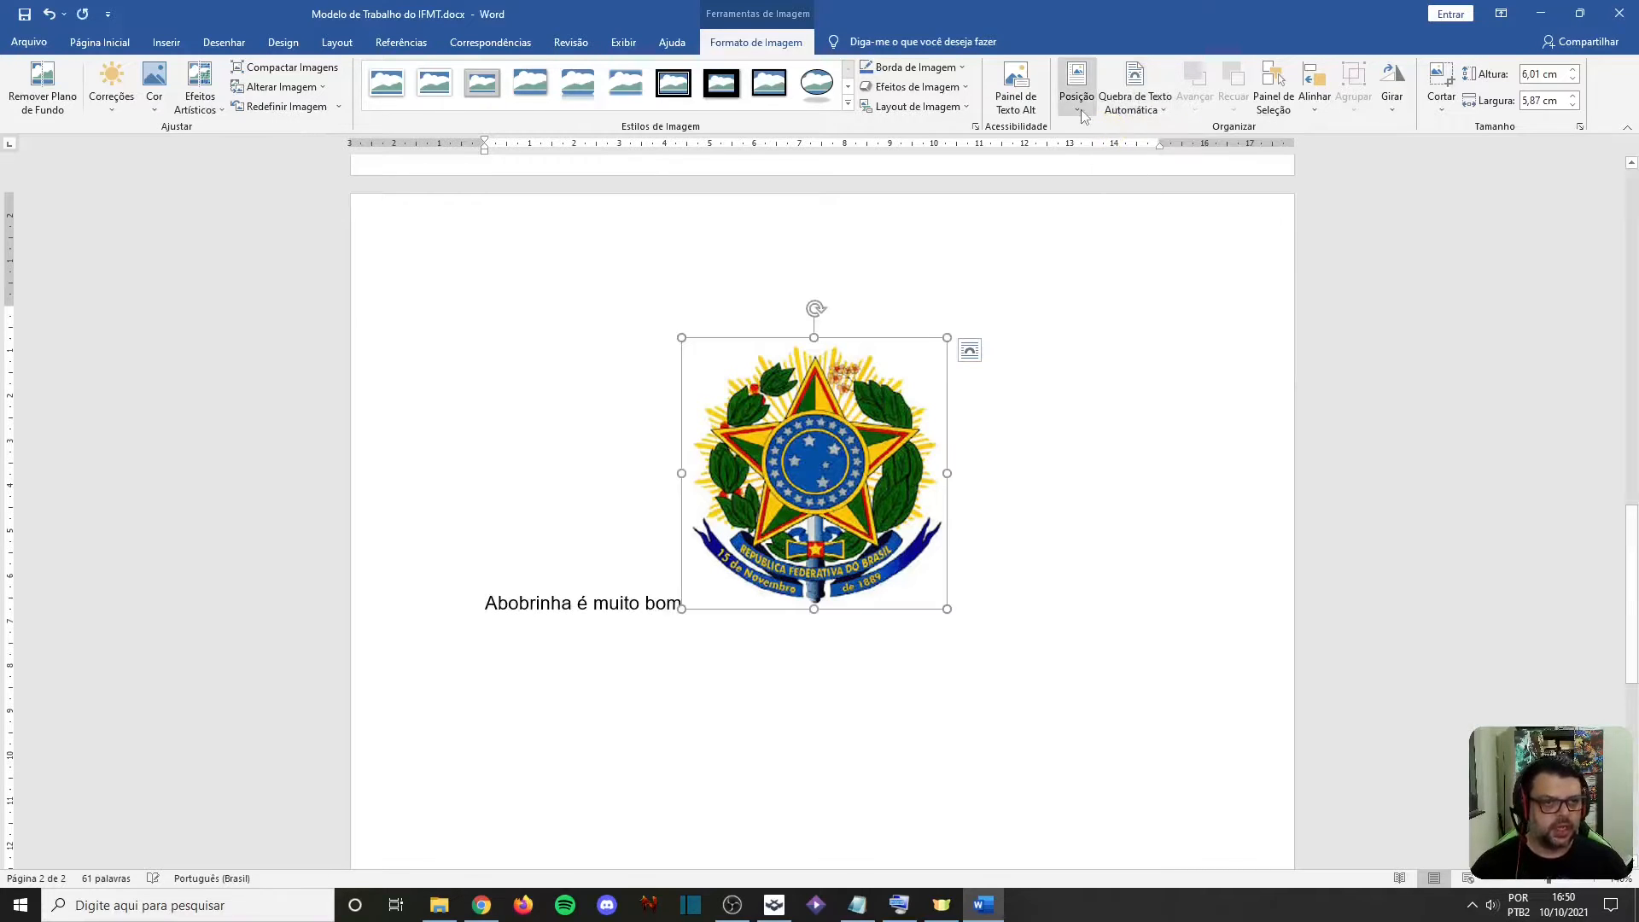
left_click(1080, 113)
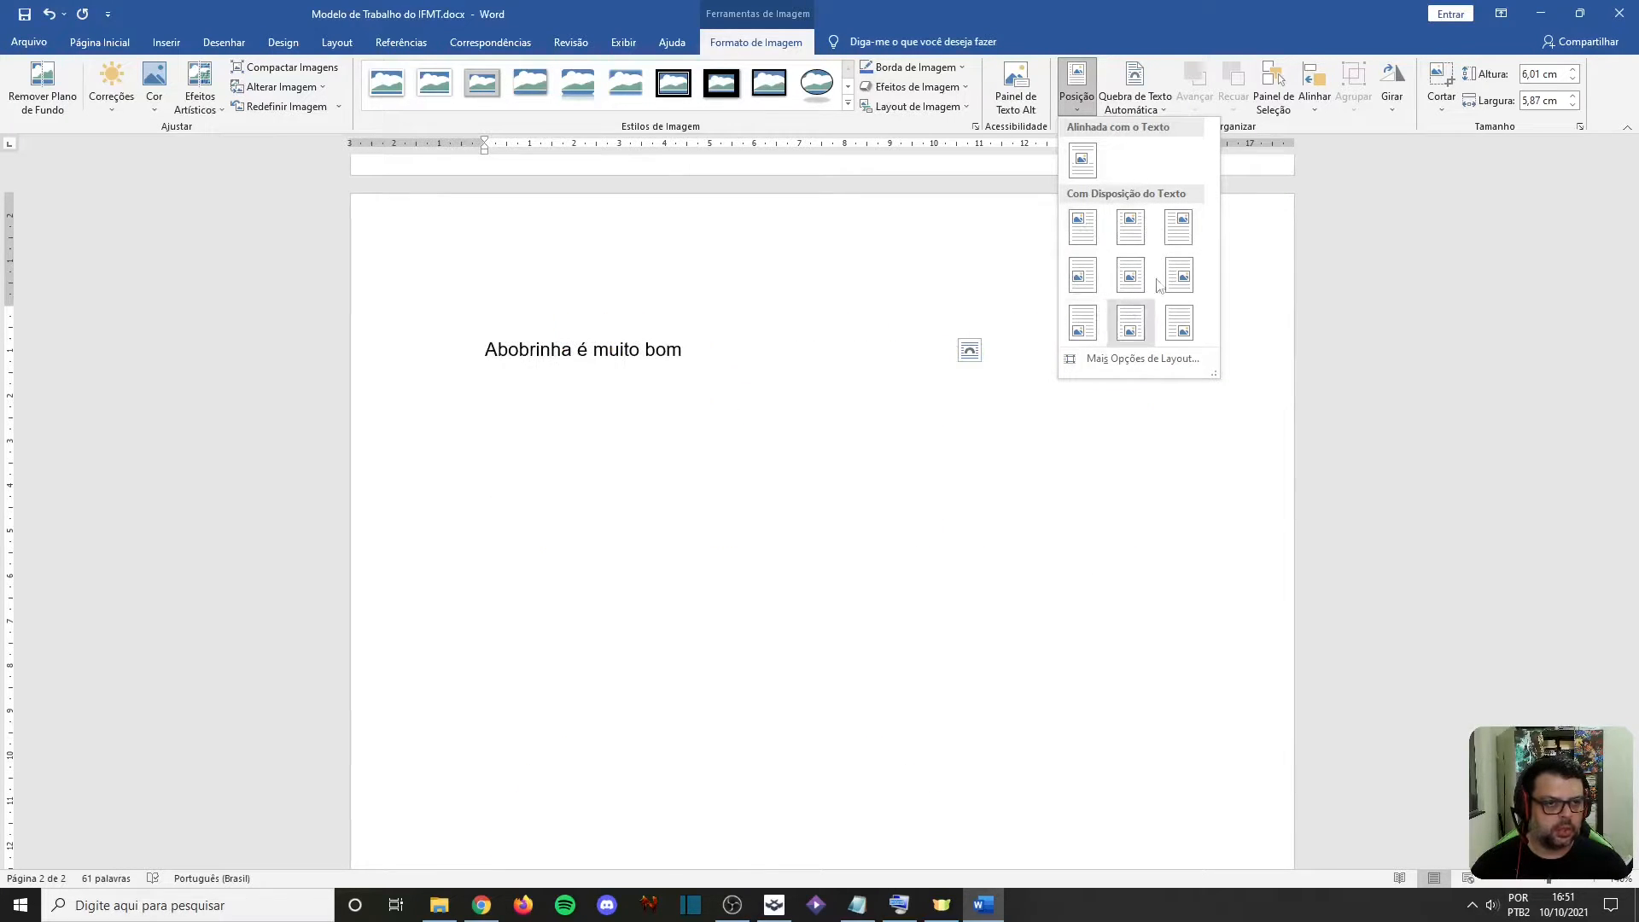
Set the coat-of-arms picture's text wrapping to Justa and move it slightly down, below the text line
left_click(1131, 102)
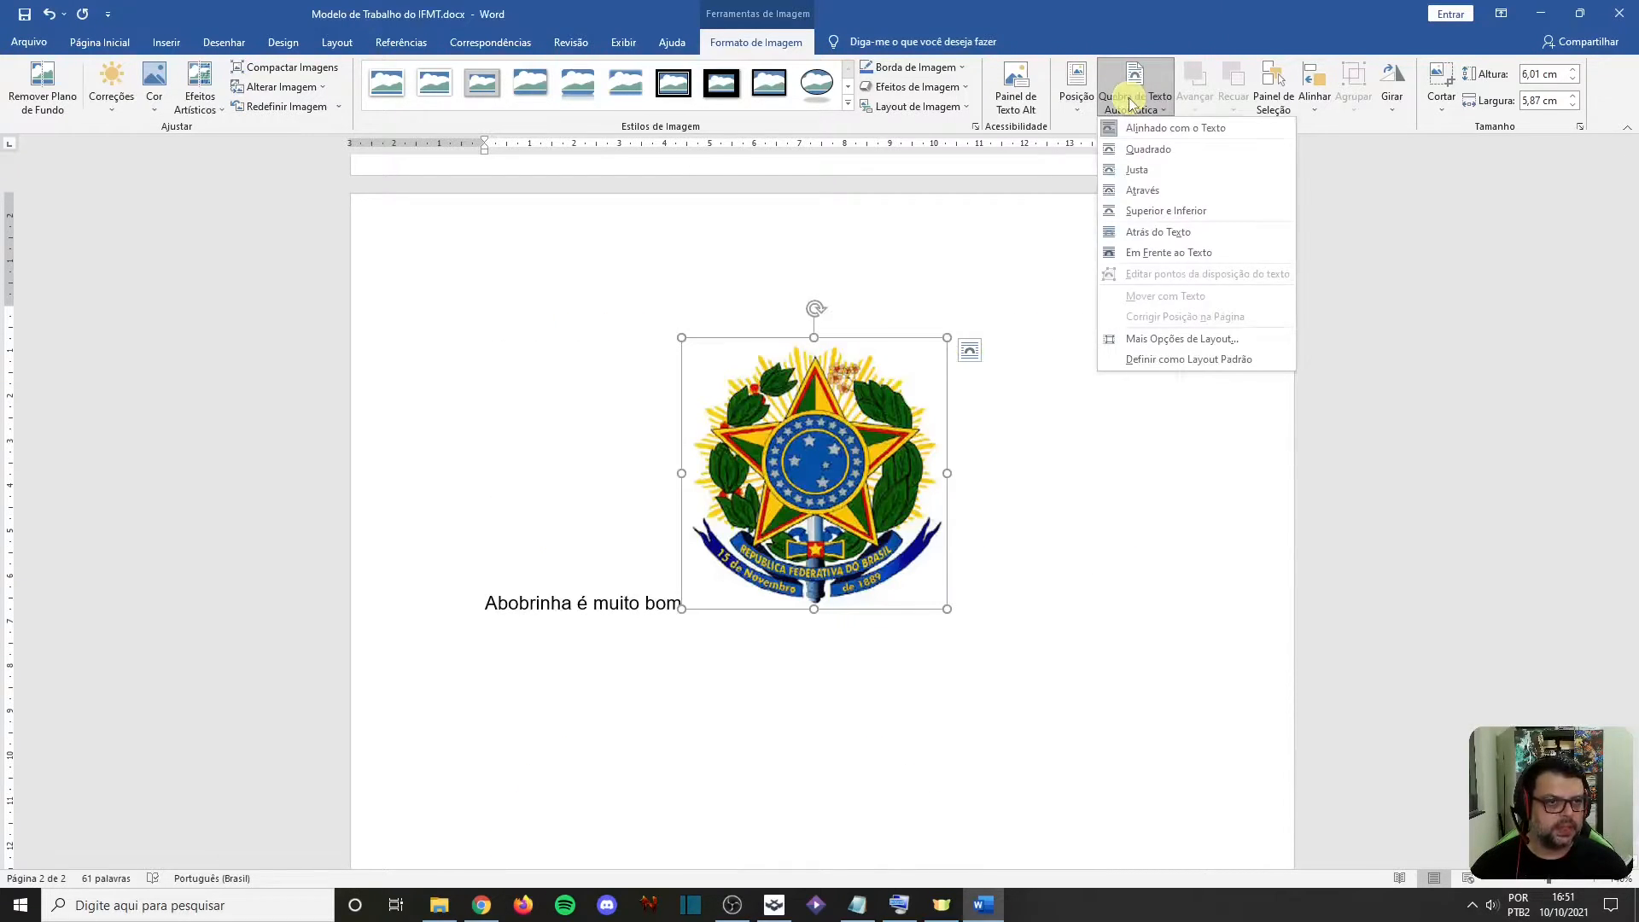
left_click(1142, 170)
left_click_drag(845, 433, 848, 466)
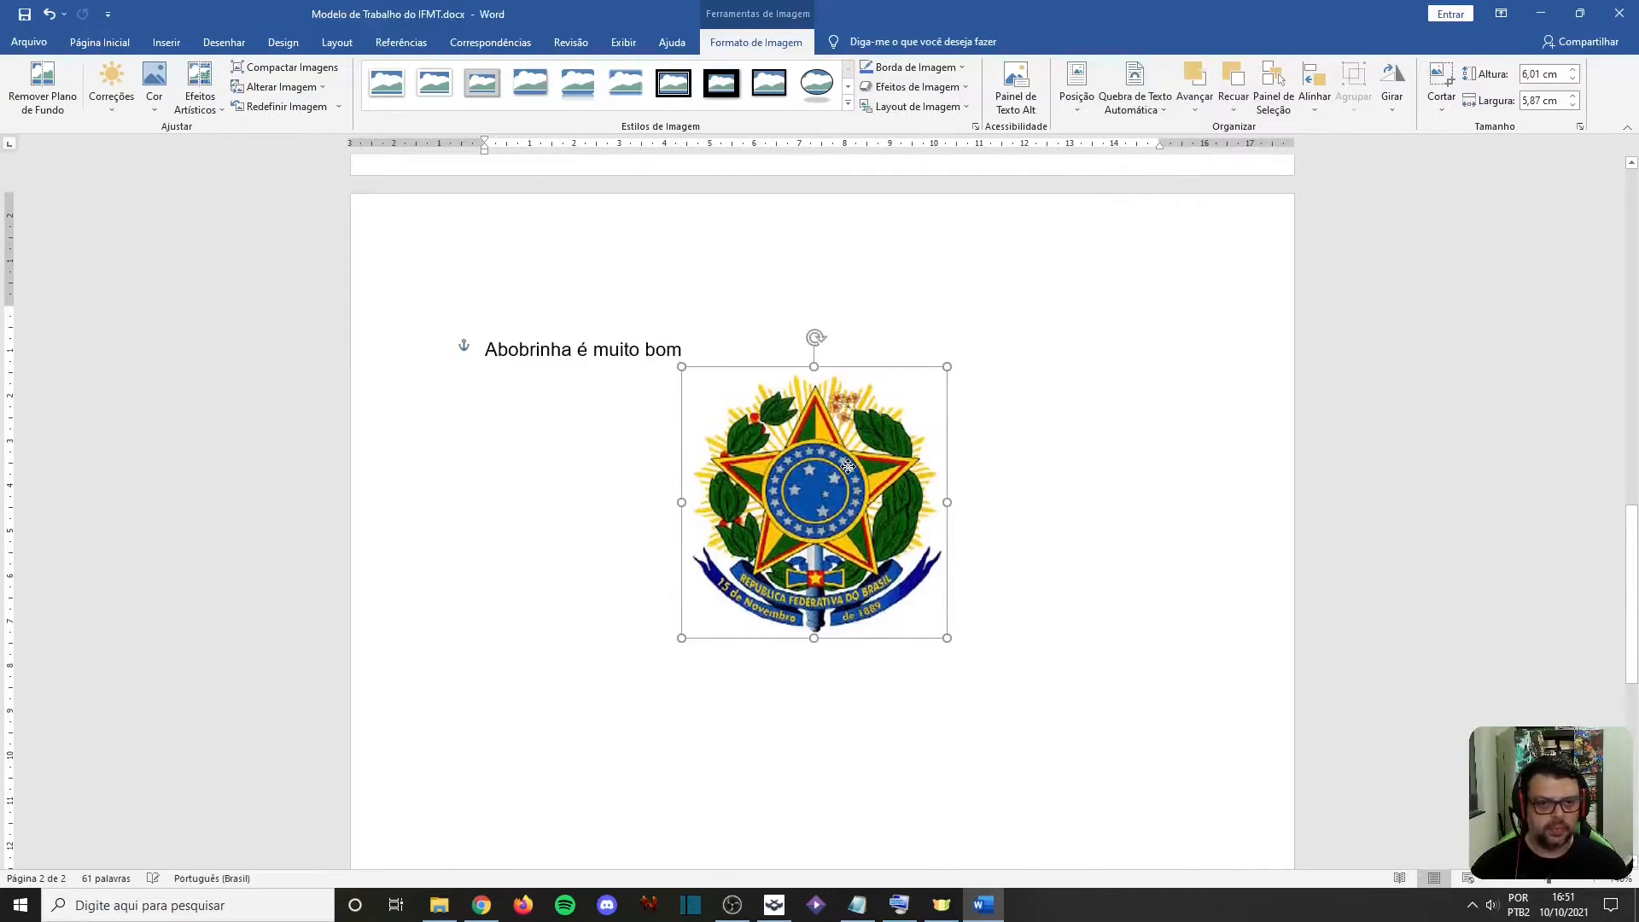
Reapply the Justa text wrapping to the coat-of-arms picture and move it slightly to the left
left_click(1129, 93)
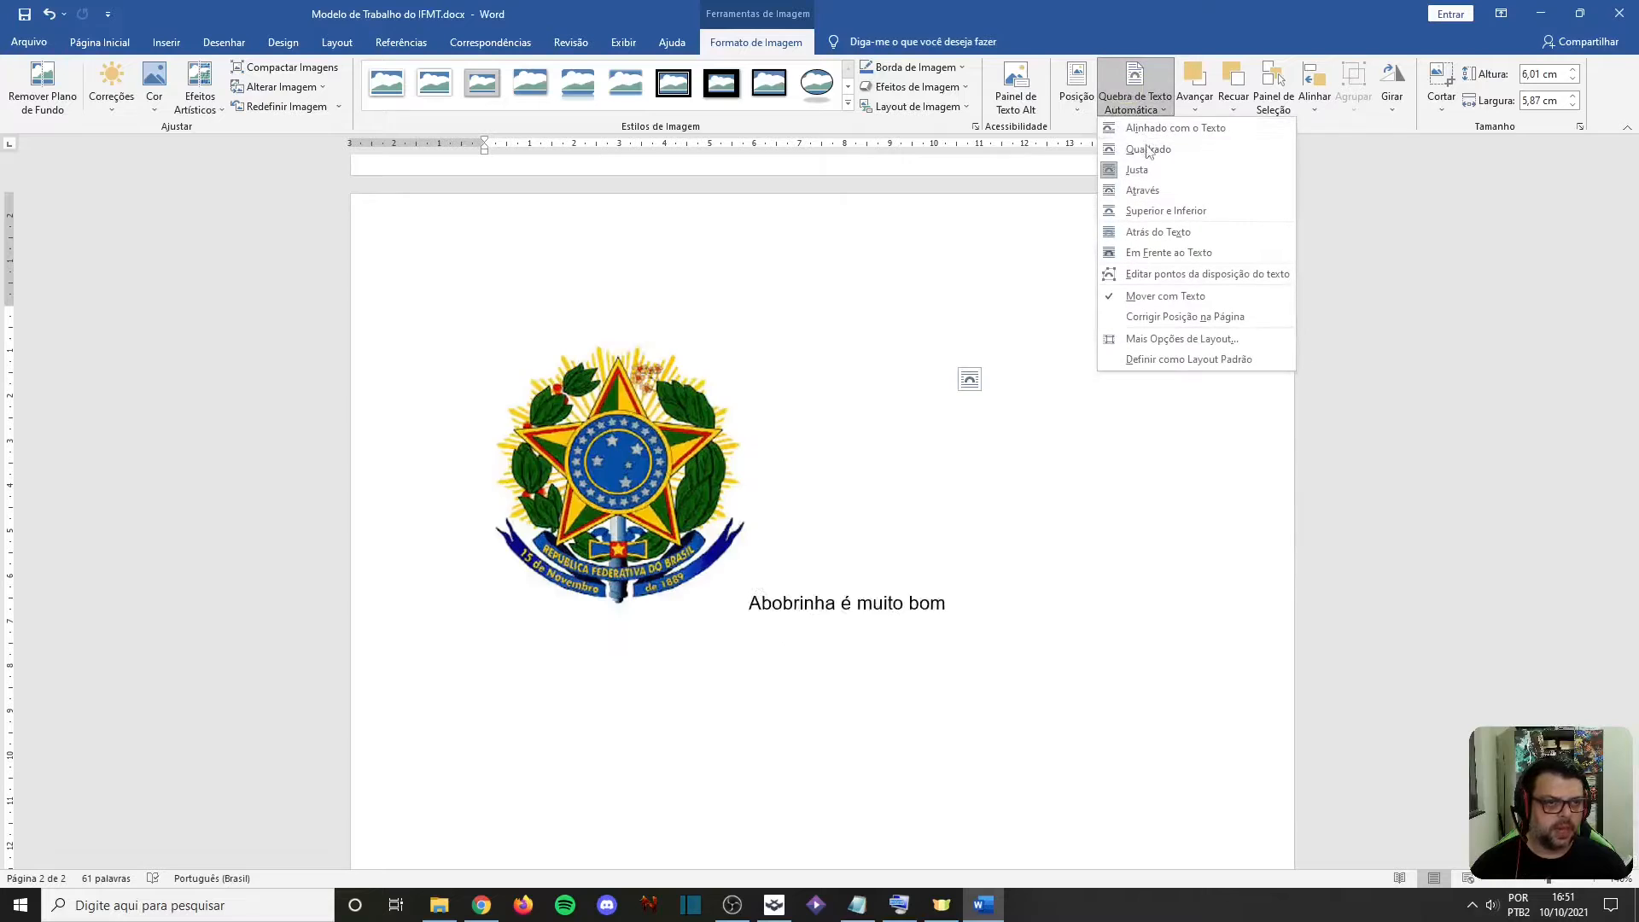
left_click(1138, 170)
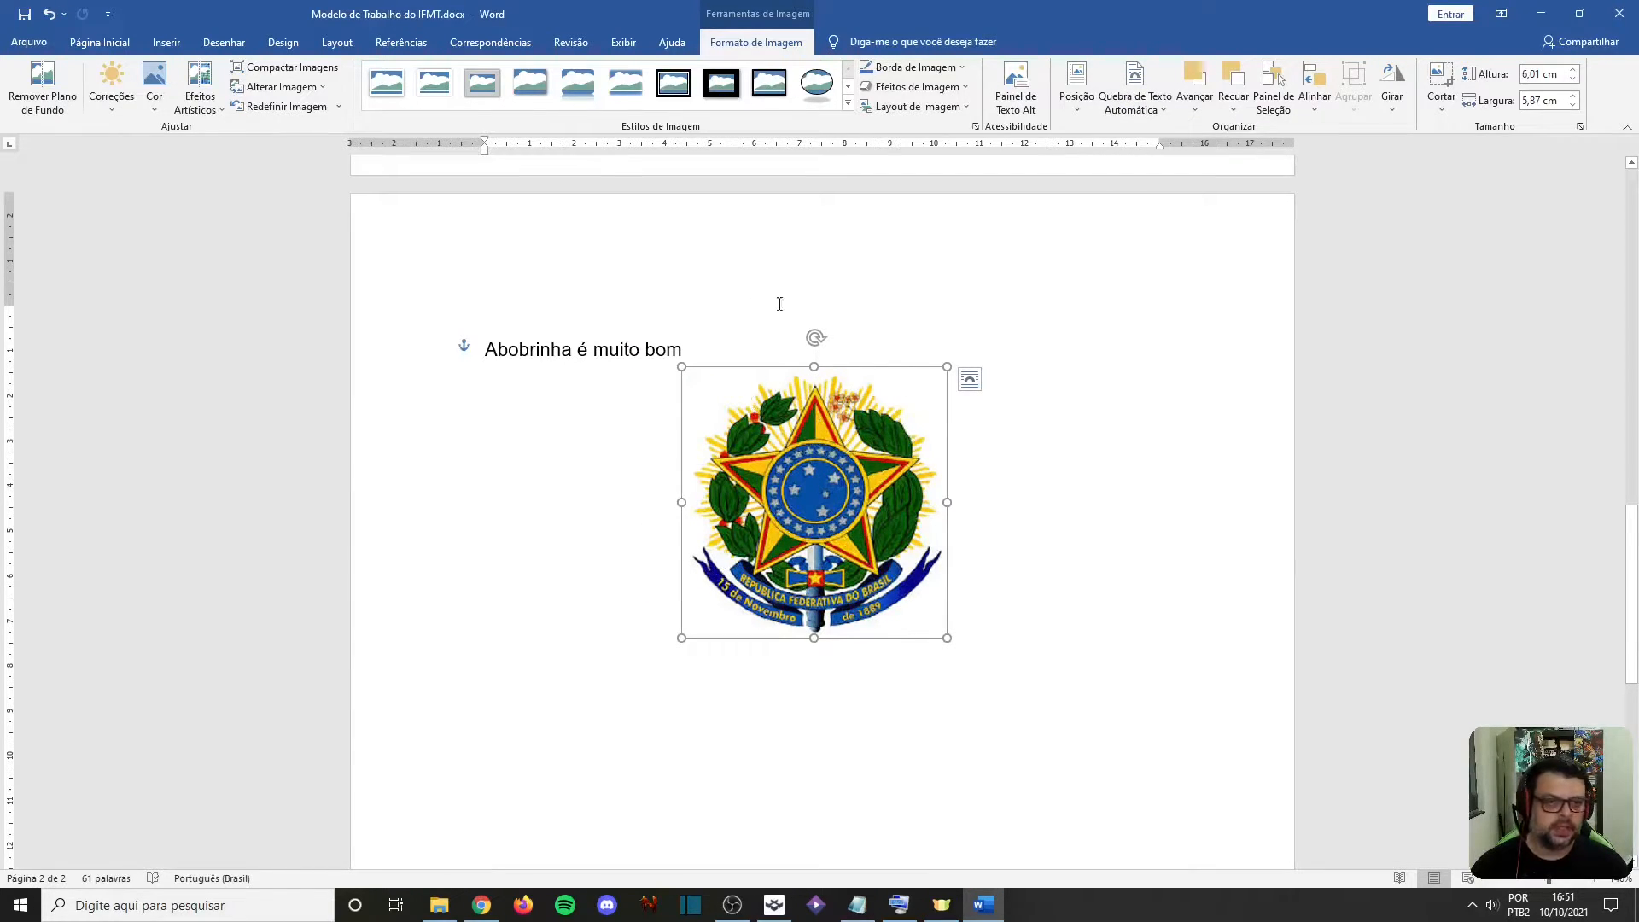
left_click_drag(827, 461, 787, 468)
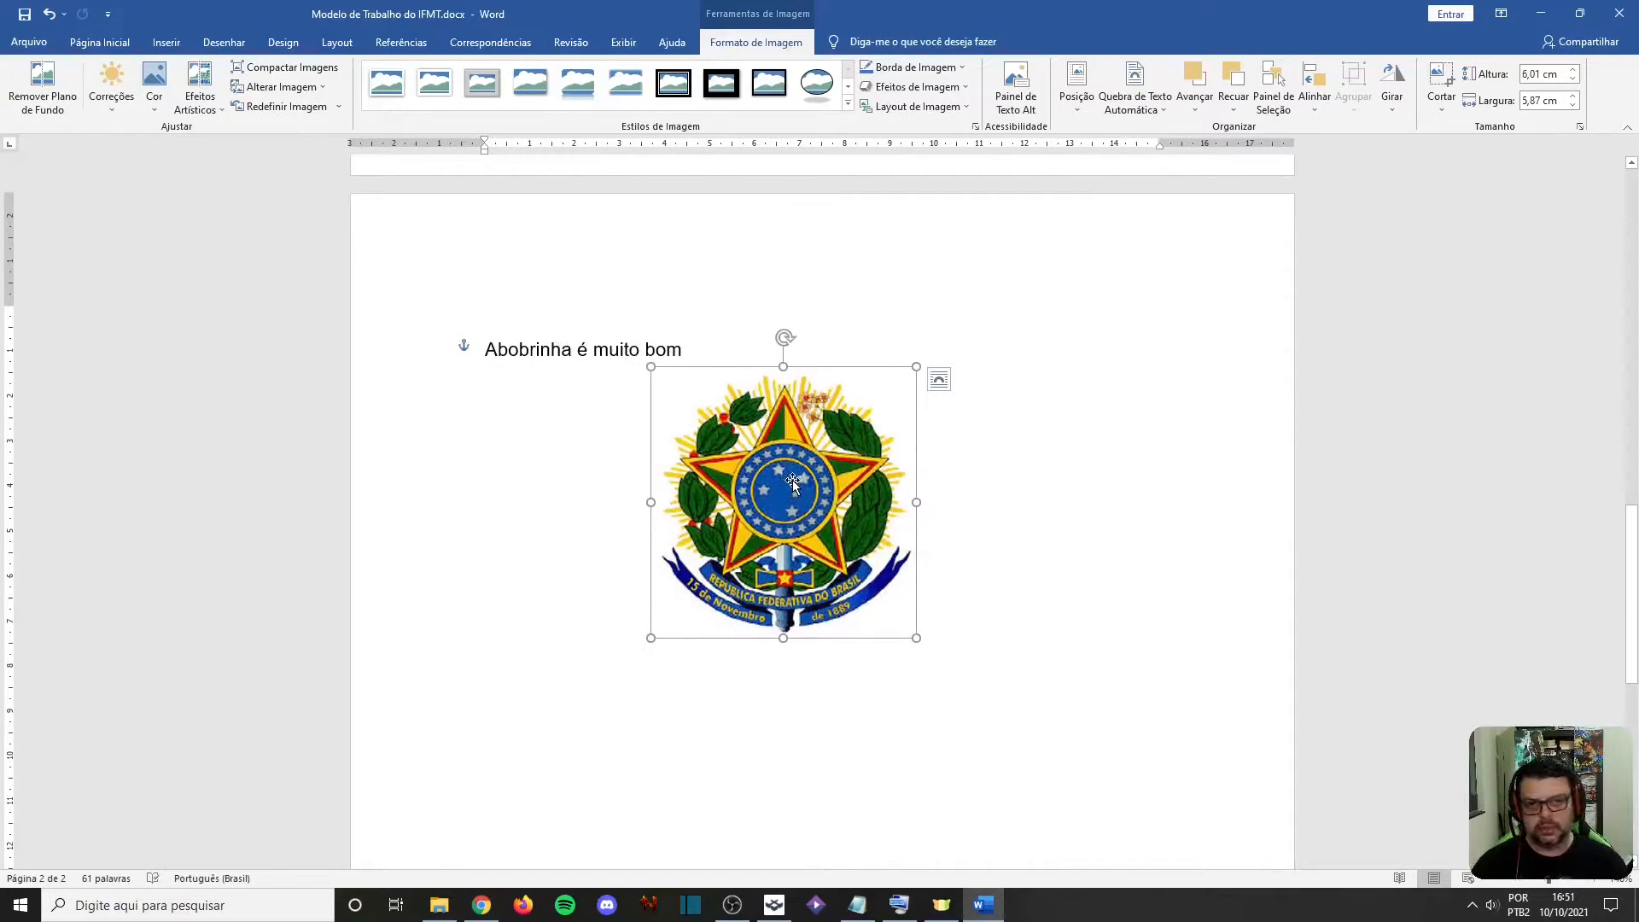
Review the coat-of-arms picture's page position and text wrapping options, keeping the Justa wrapping
left_click(1076, 84)
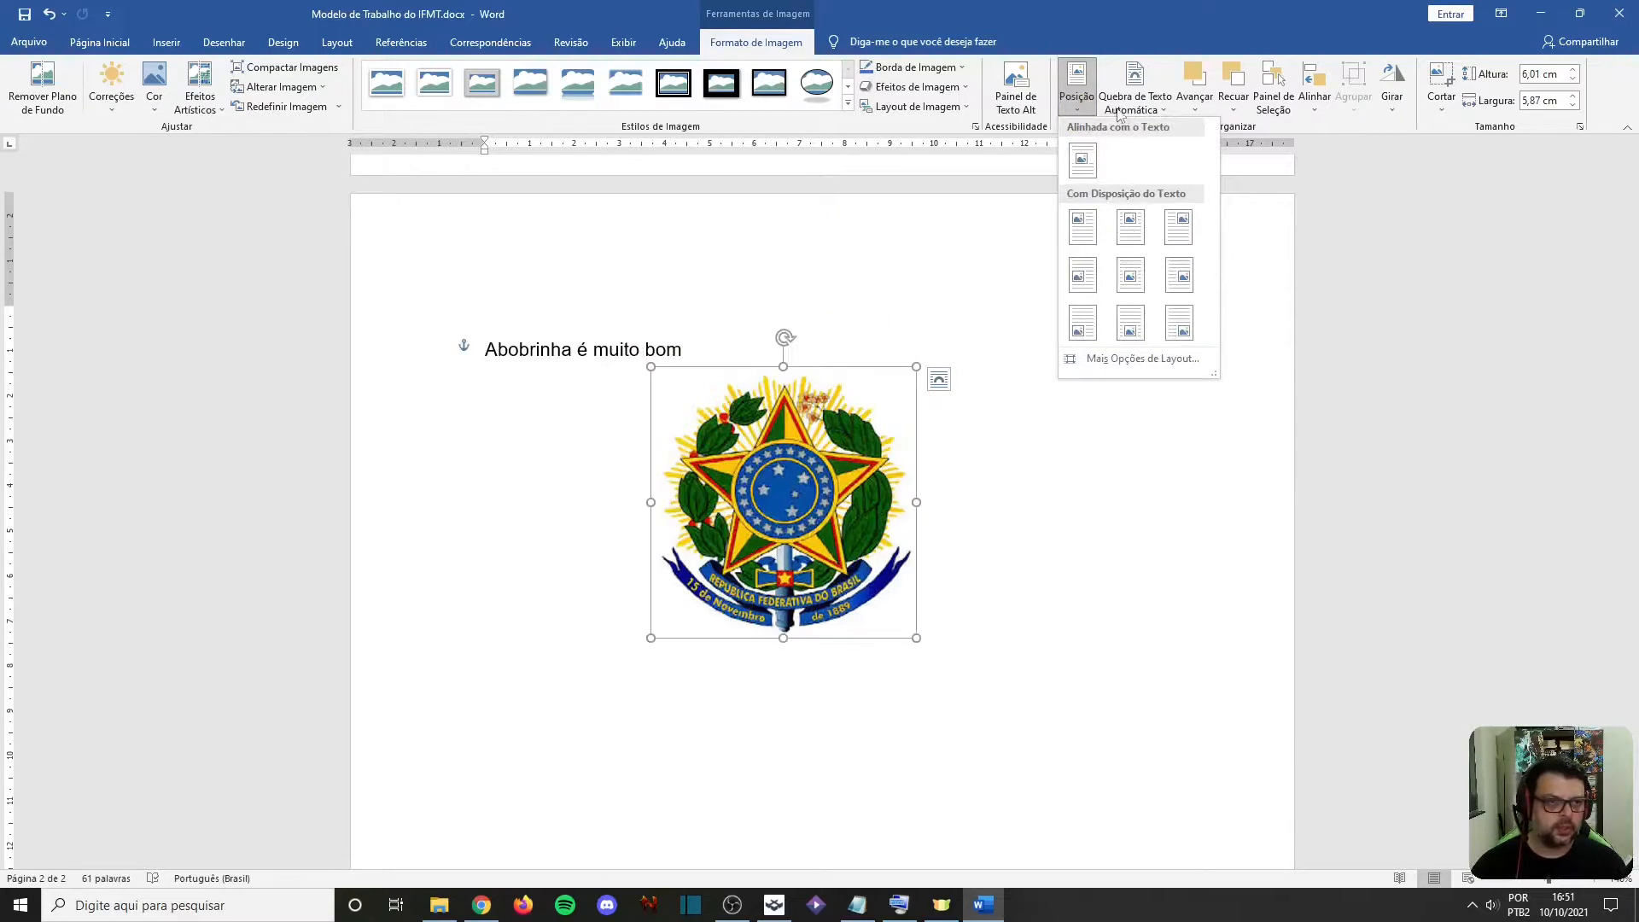
left_click(1134, 85)
left_click(1134, 90)
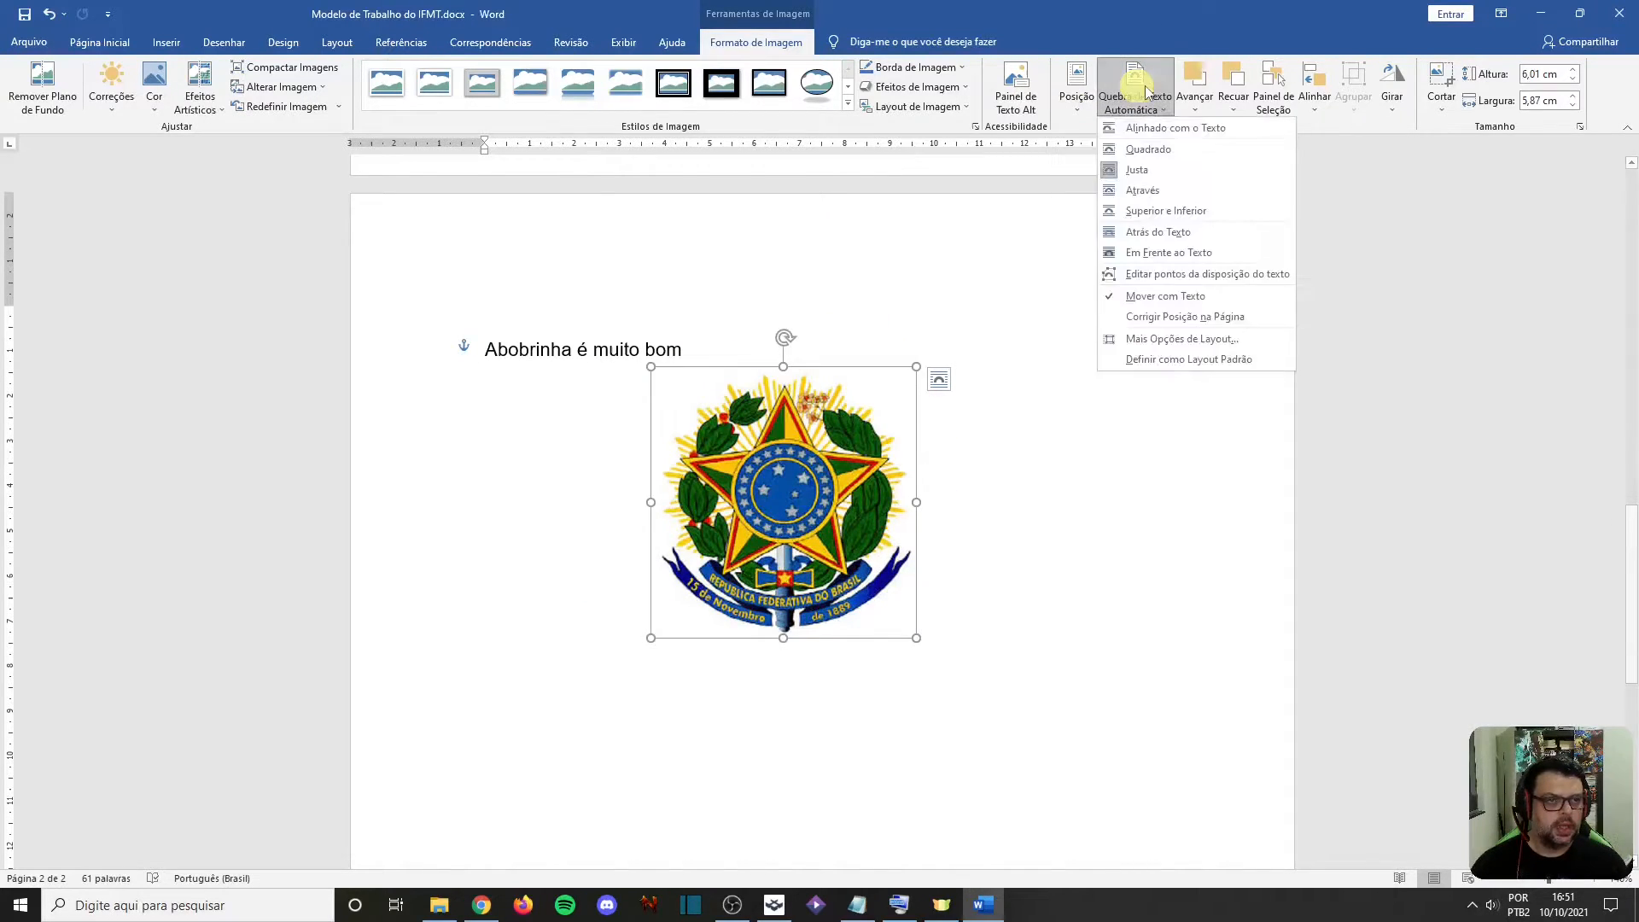
left_click(1136, 178)
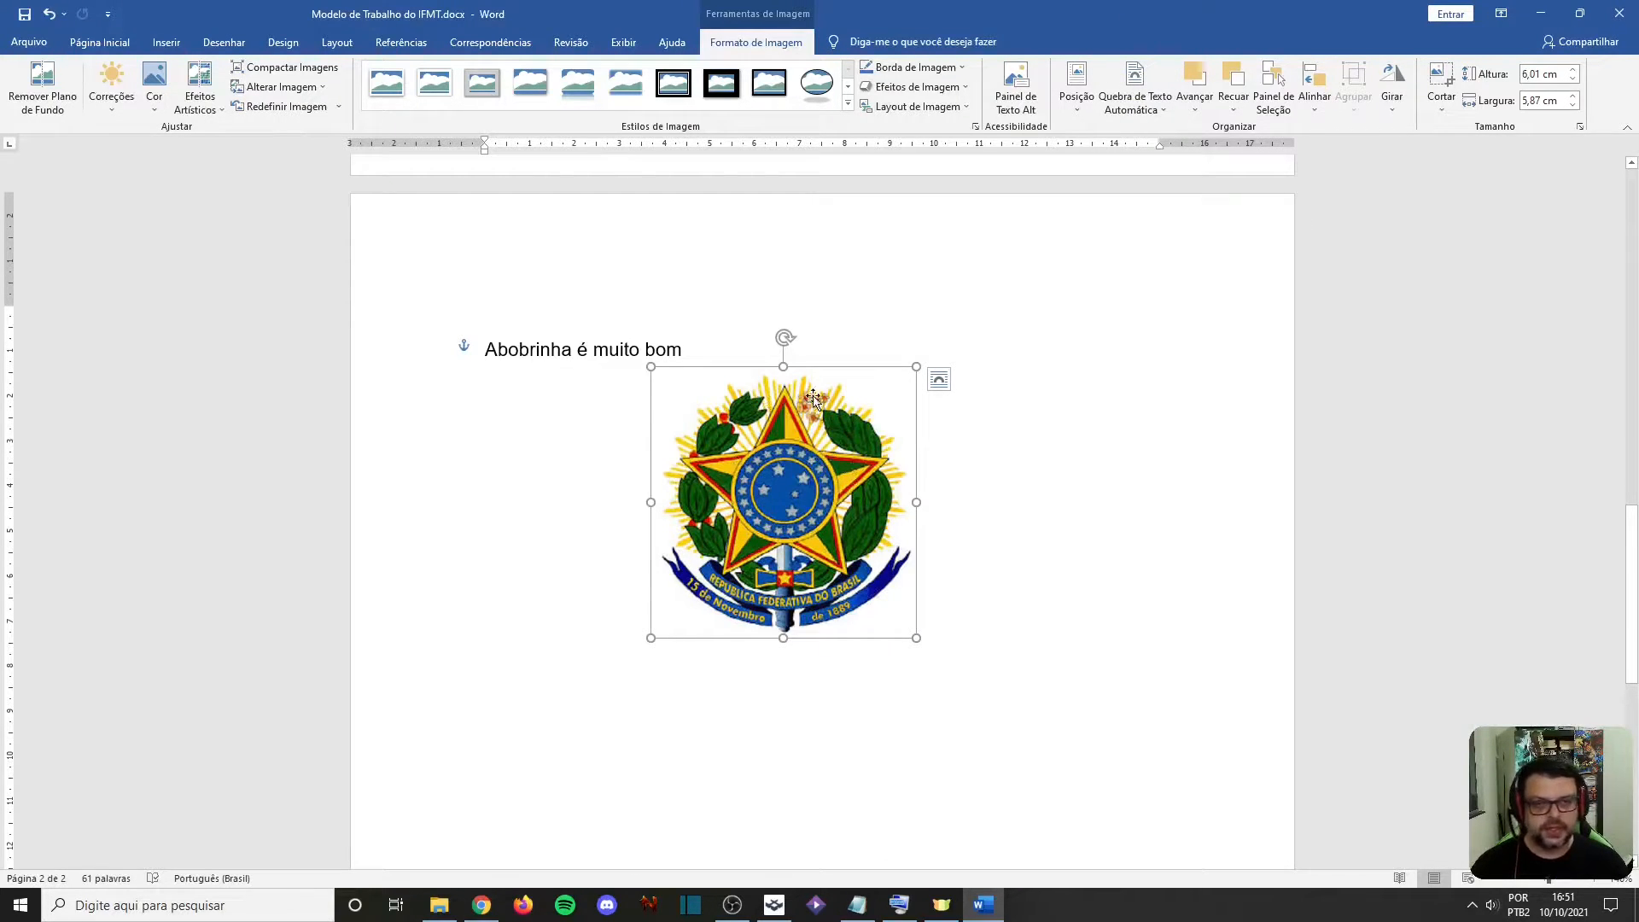
Examine the size, text wrapping and position settings in the picture's Layout dialog without changing them
right_click(751, 436)
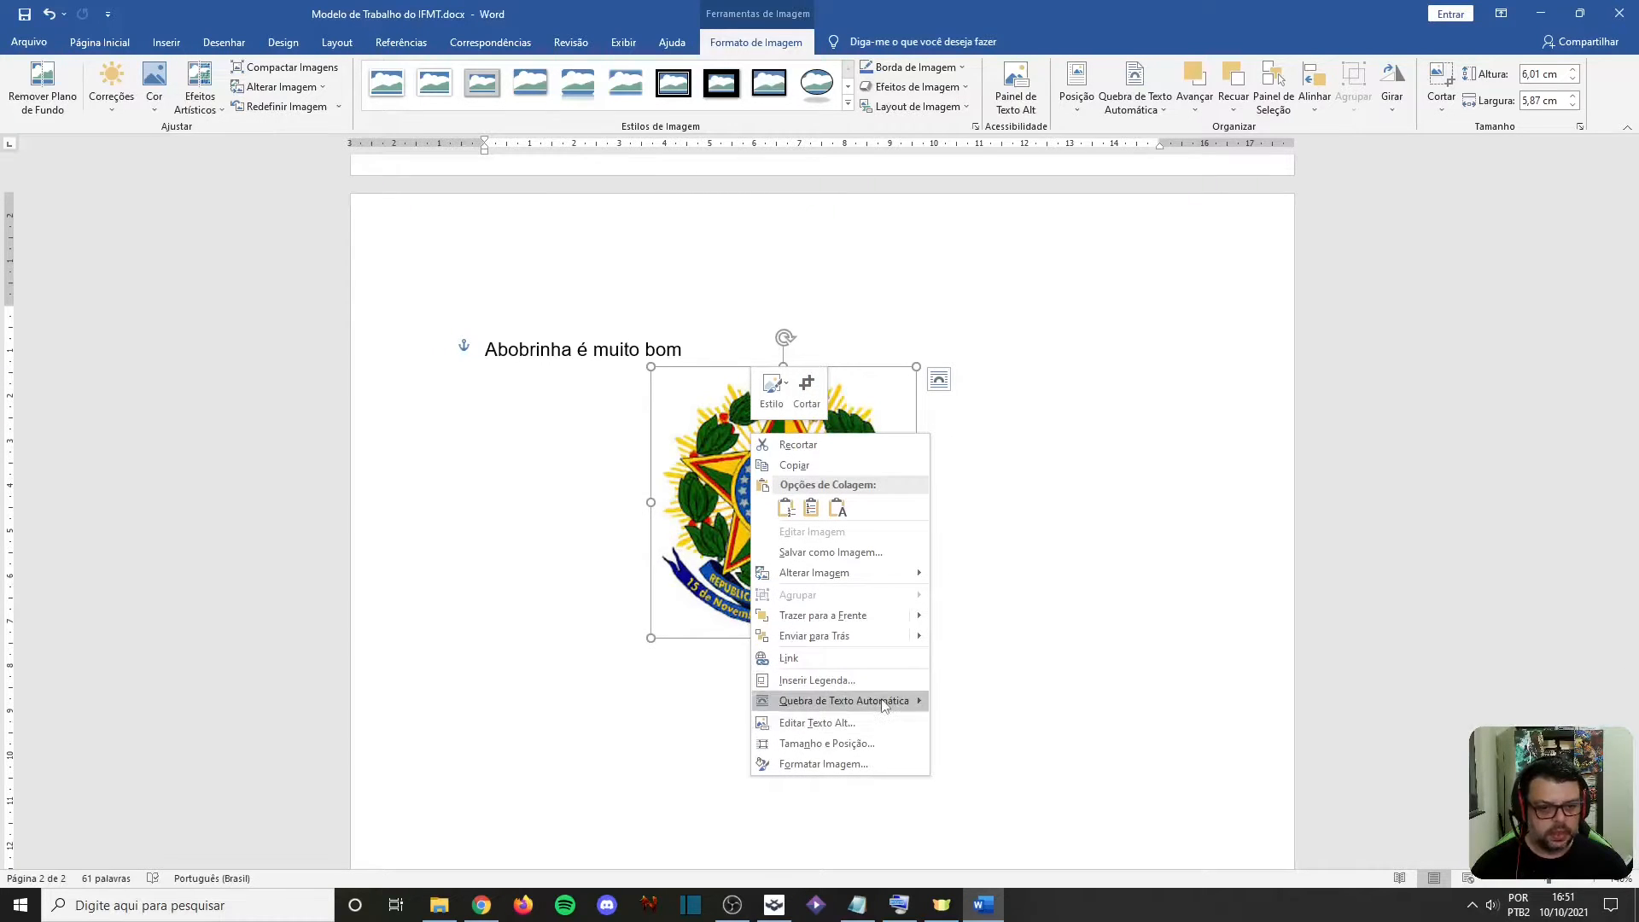
mouse_move(884, 705)
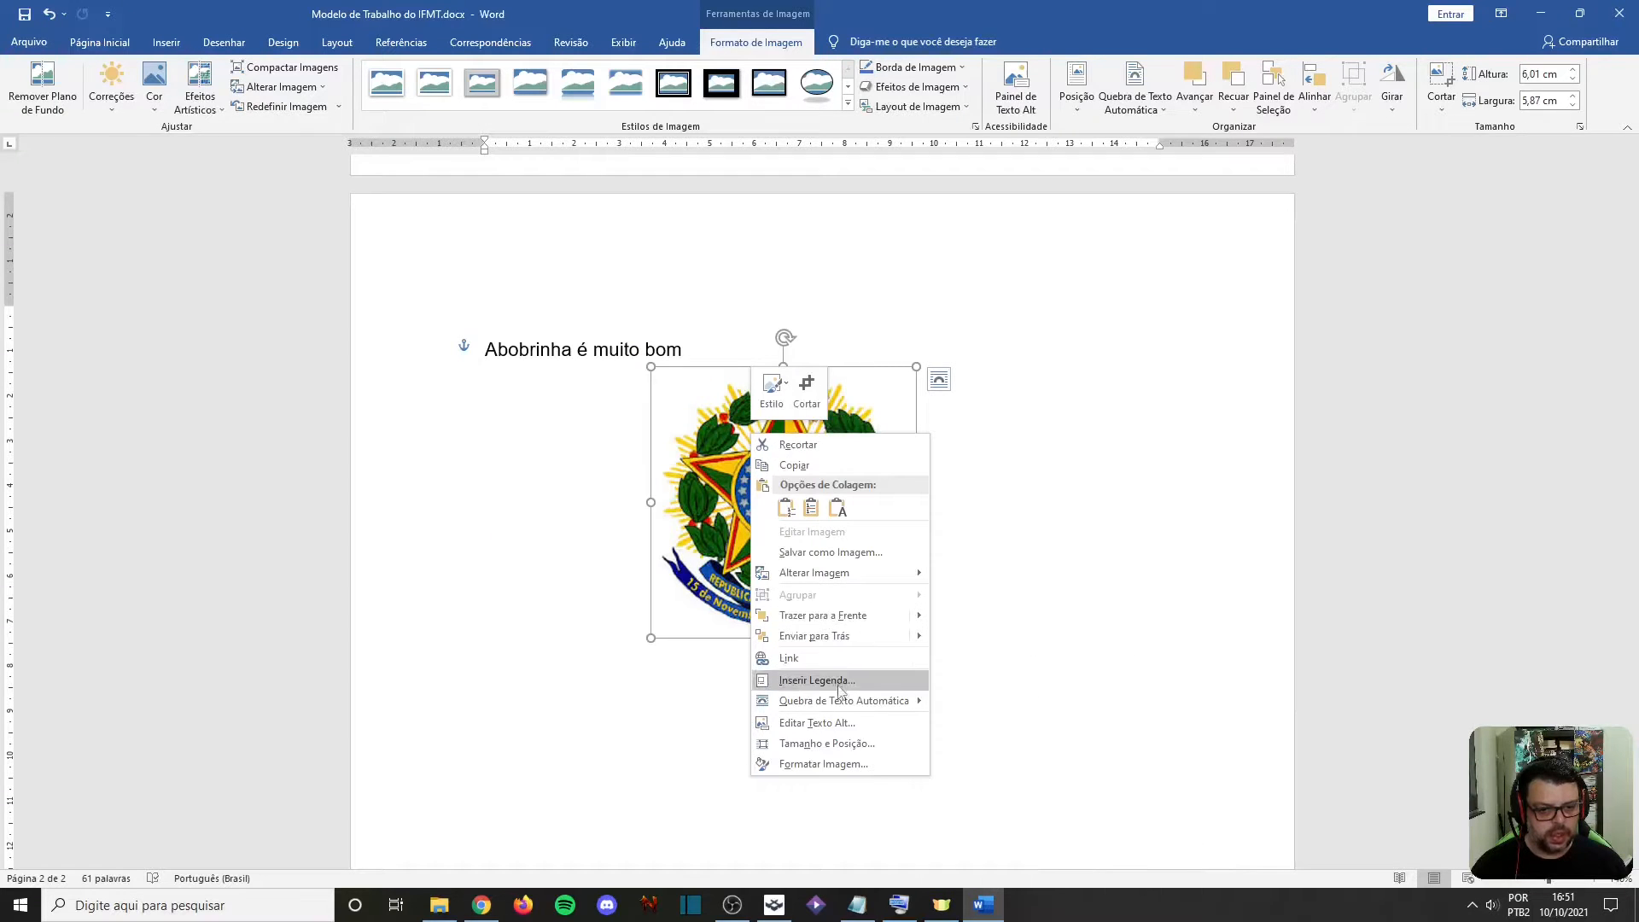
left_click(843, 745)
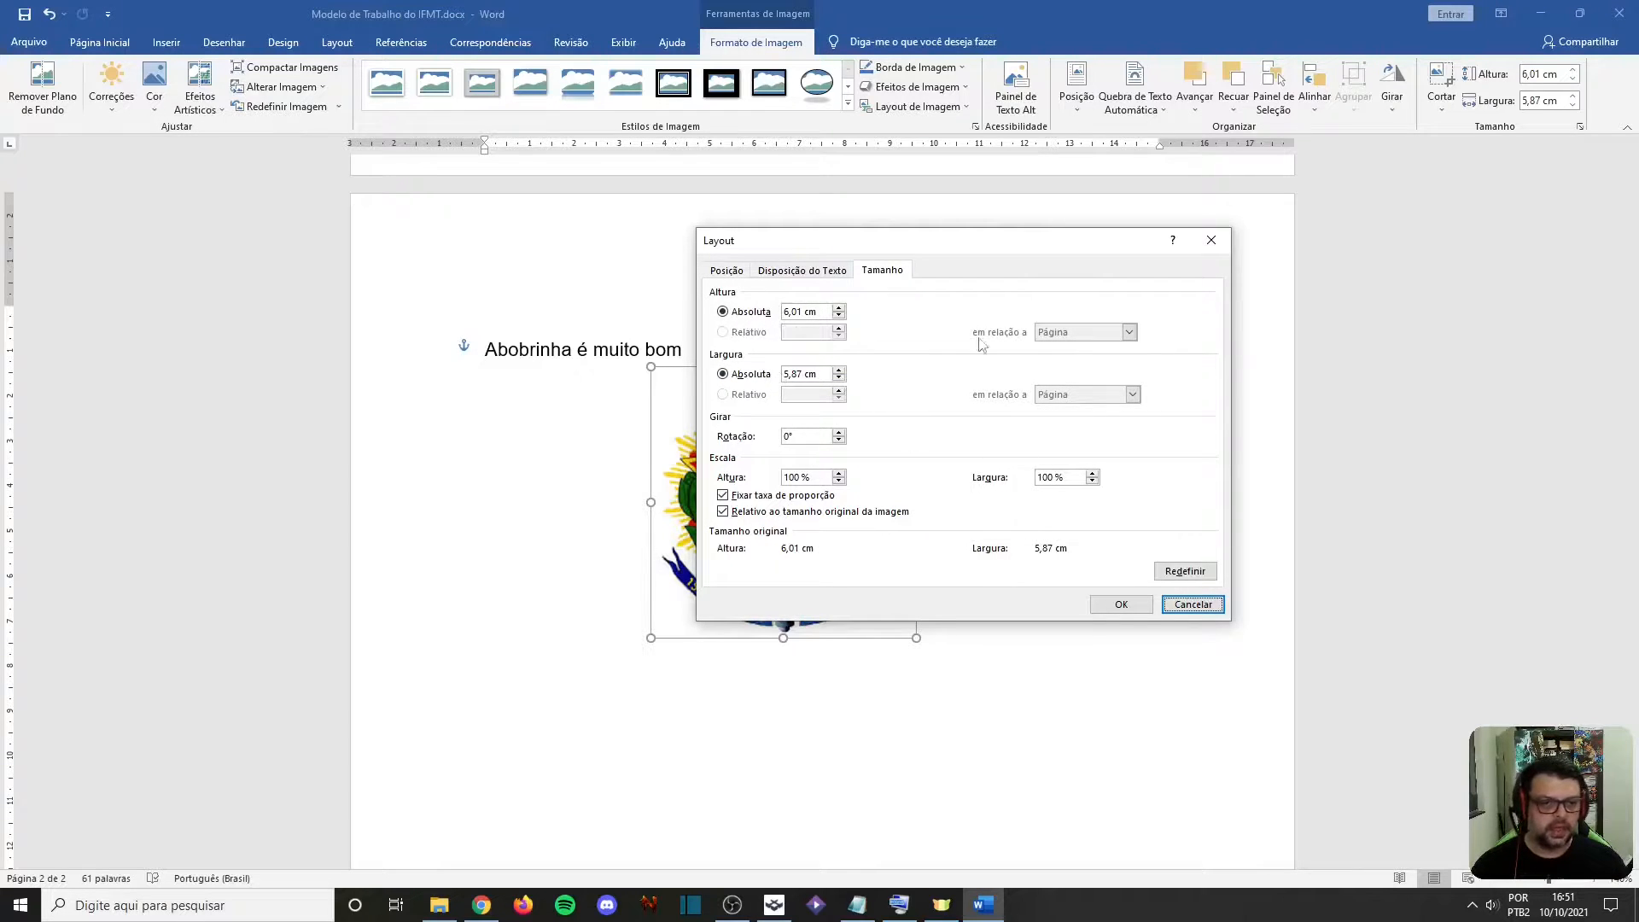
left_click(776, 271)
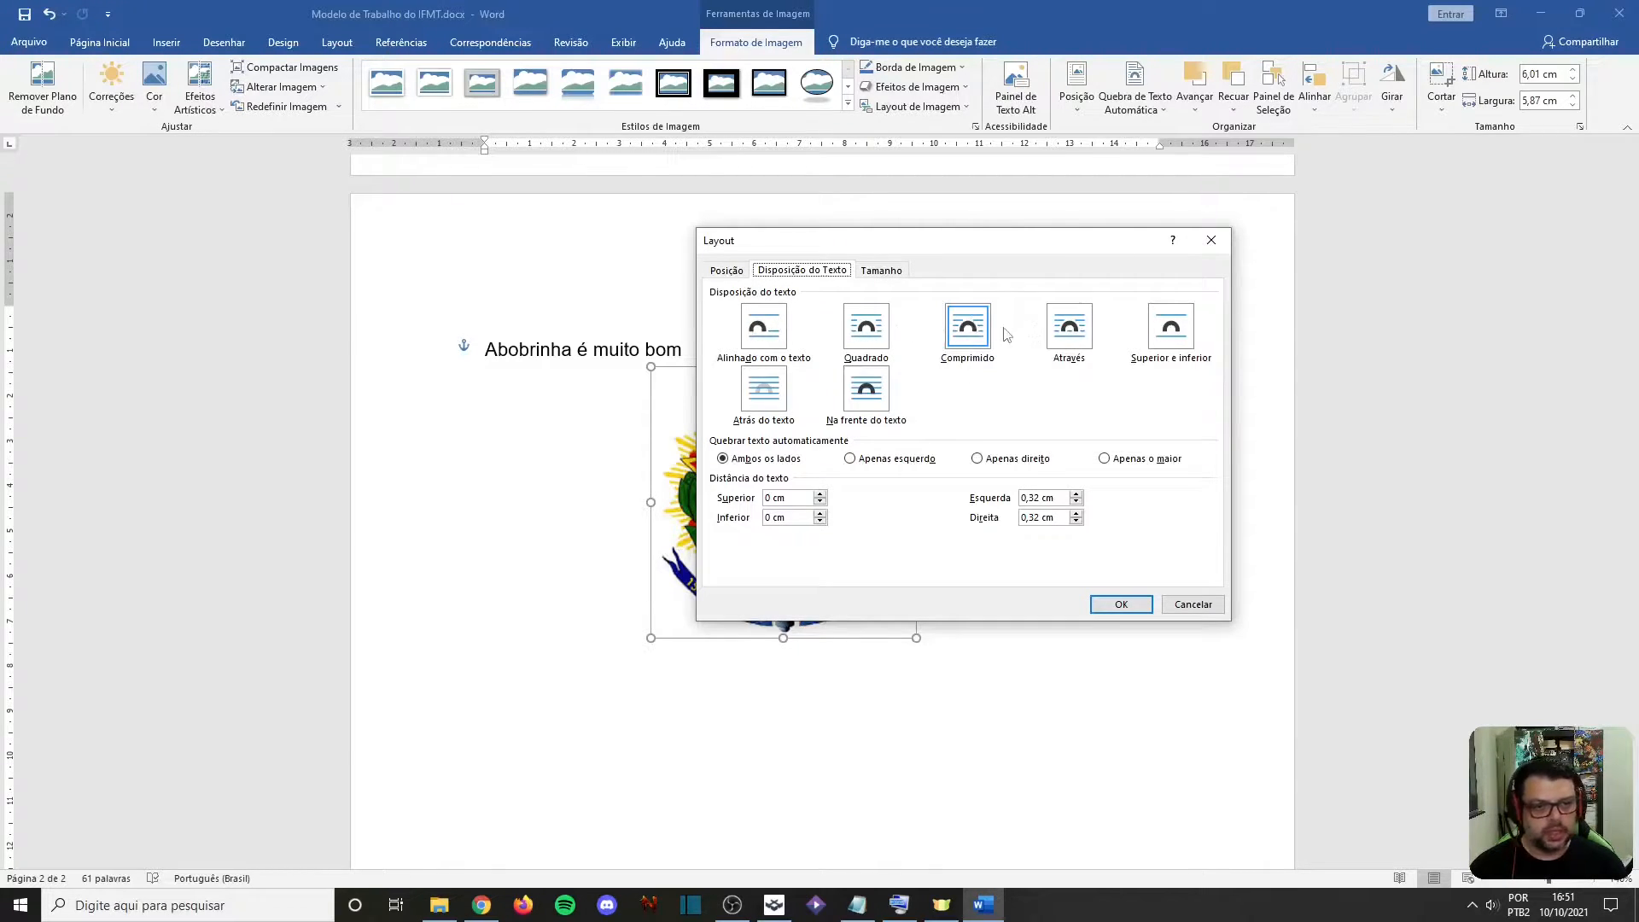
left_click(726, 270)
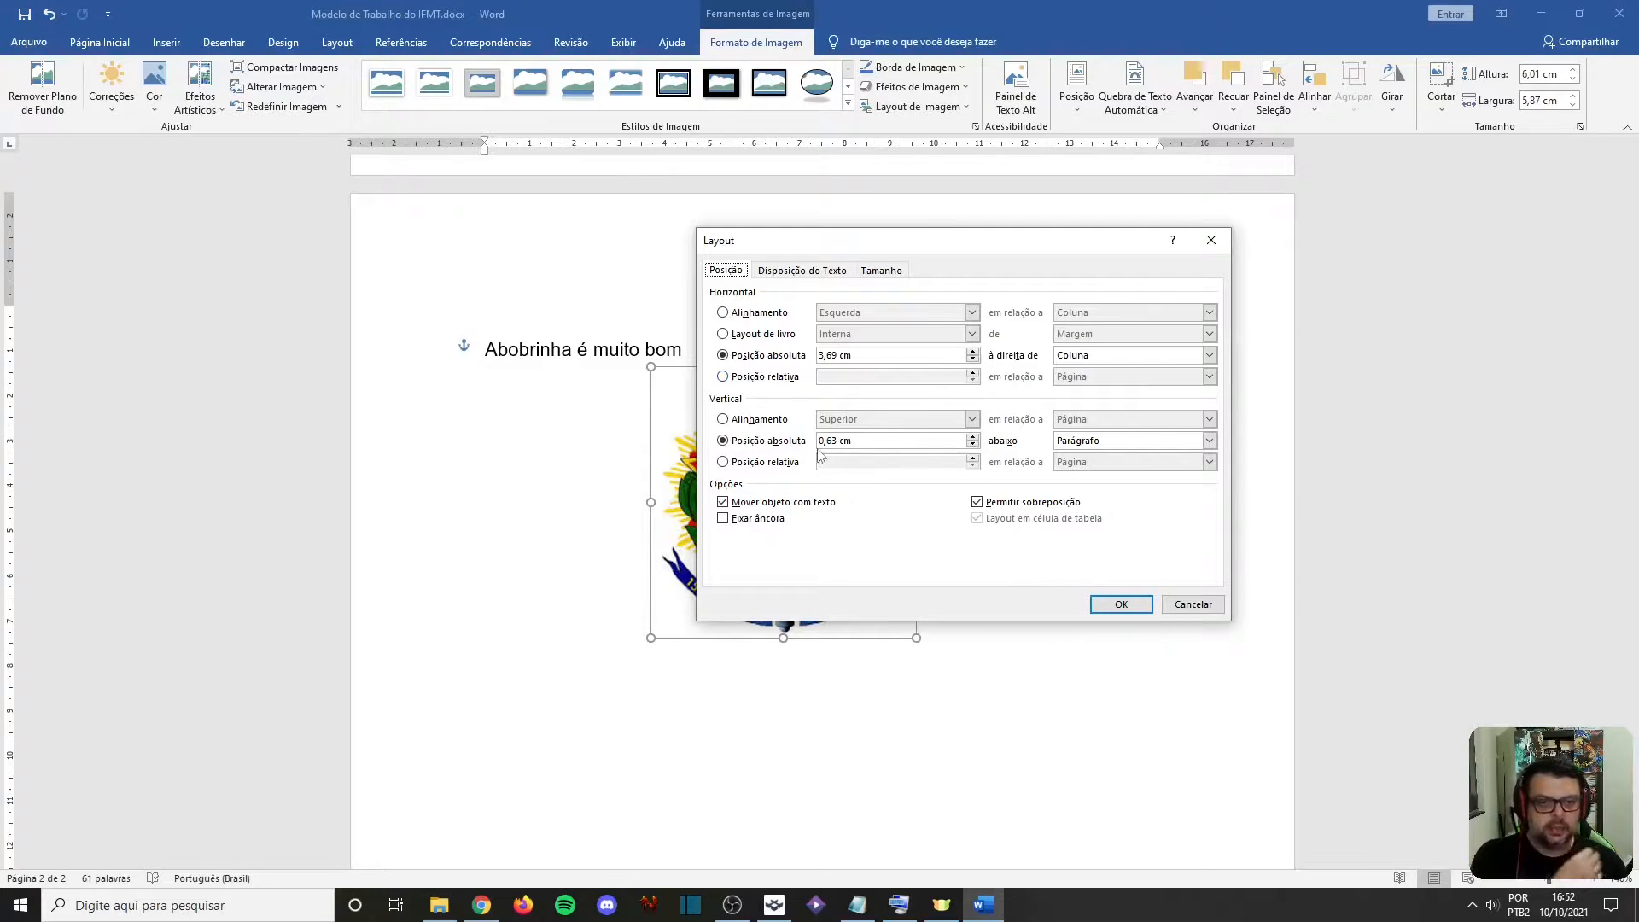
left_click(1190, 602)
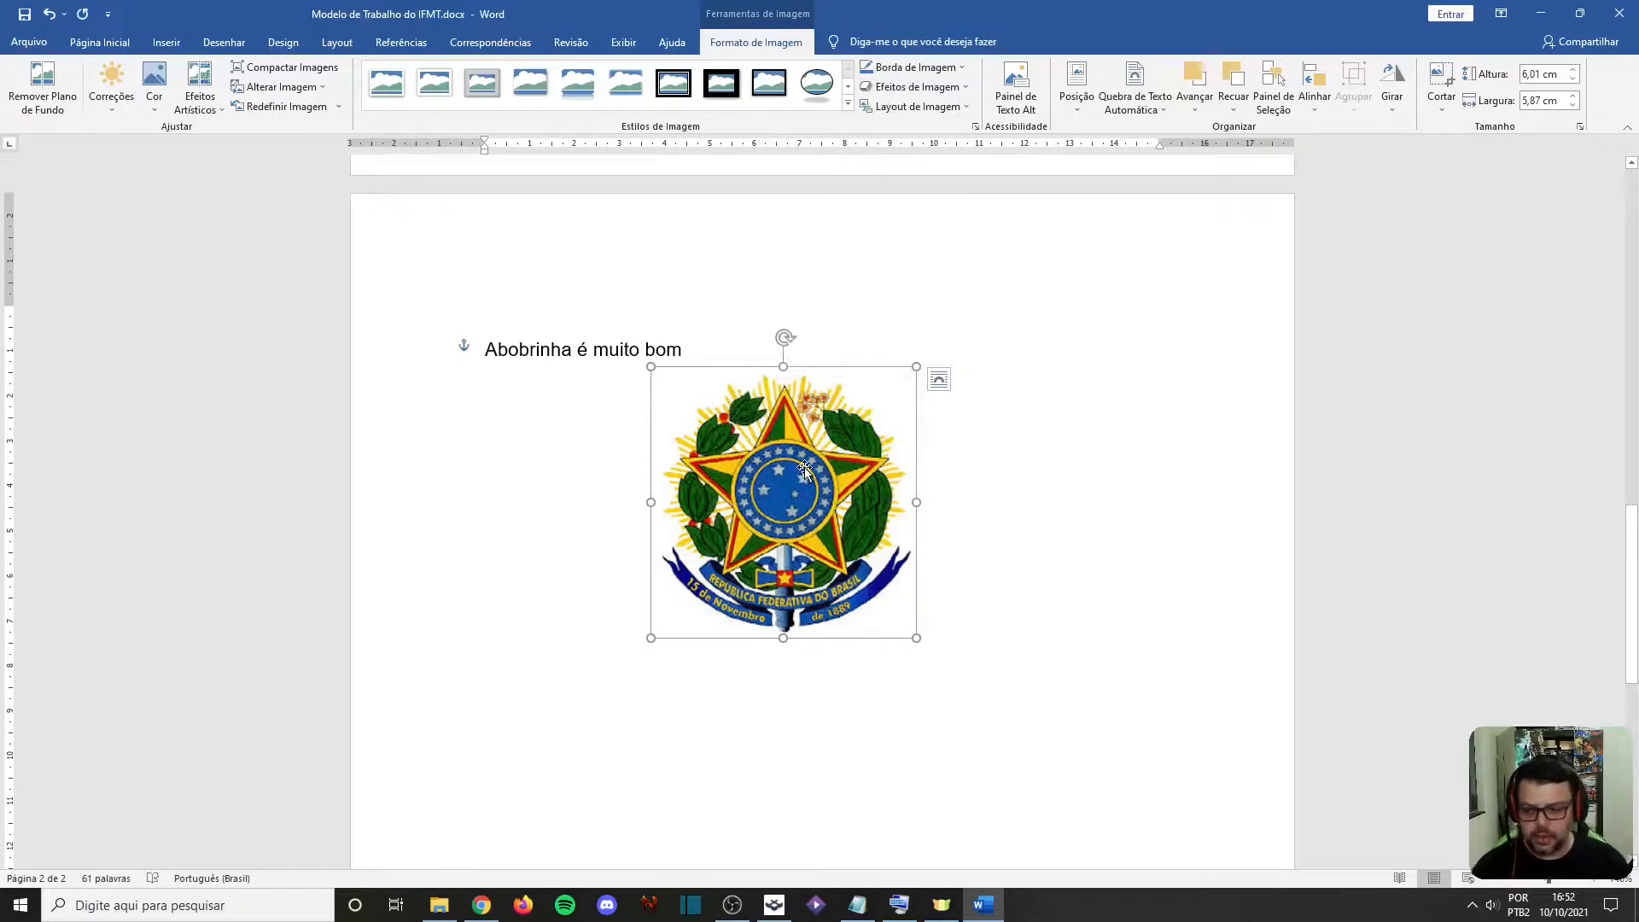
Keep the Justa wrapping and enlarge the coat-of-arms picture to 8,41 cm high by 8,22 cm wide below the text line
left_click(1141, 105)
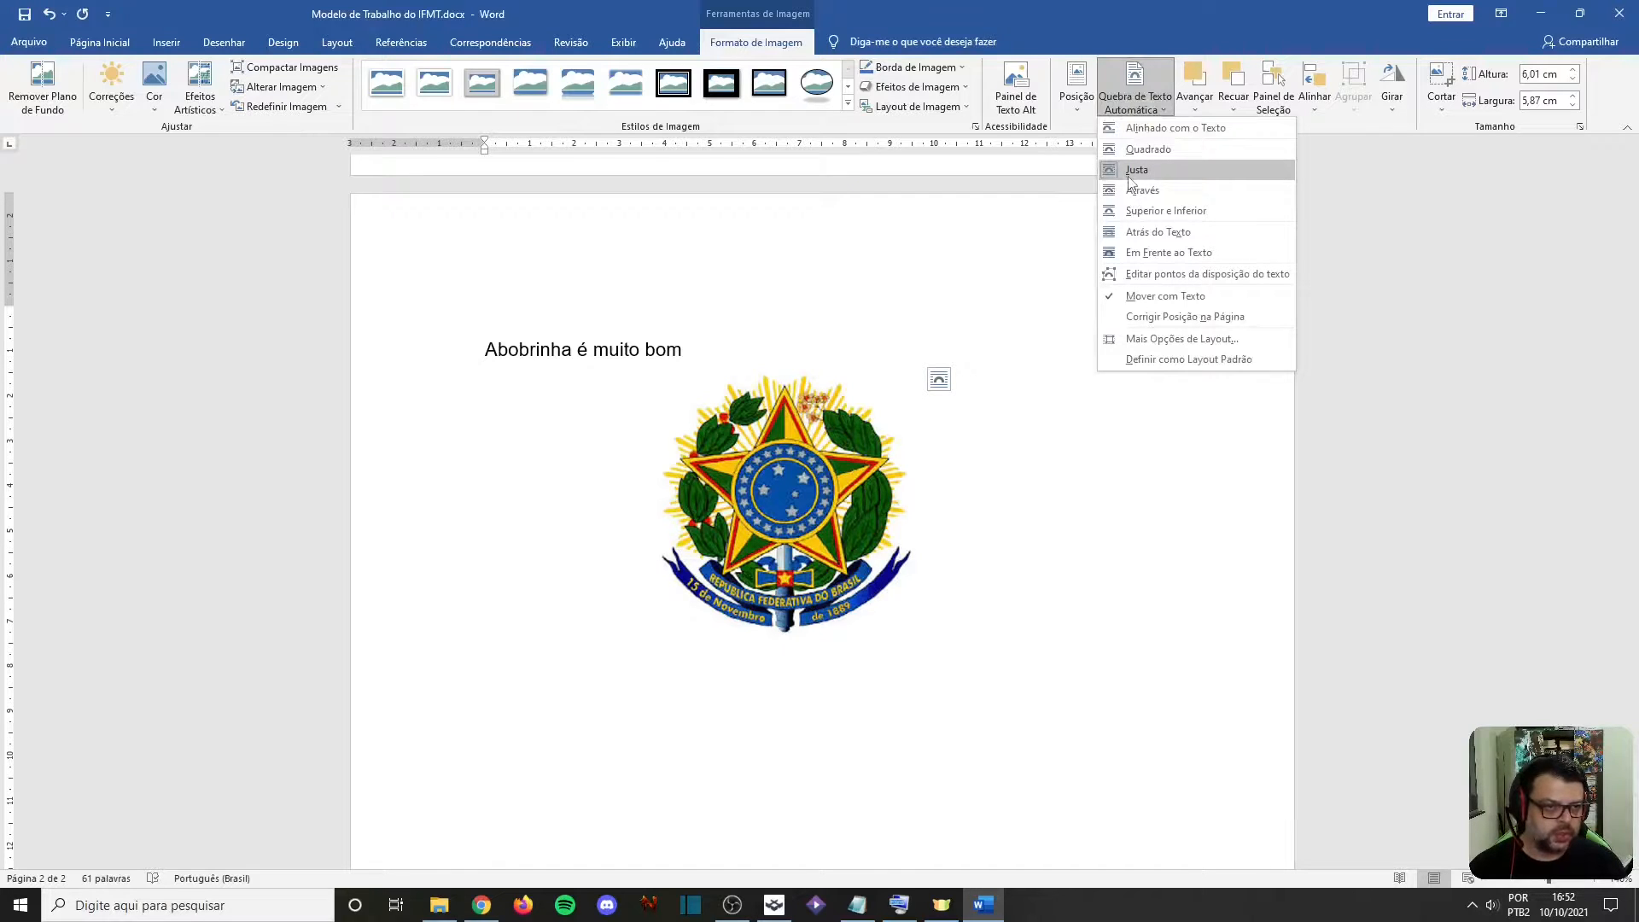
left_click(1139, 170)
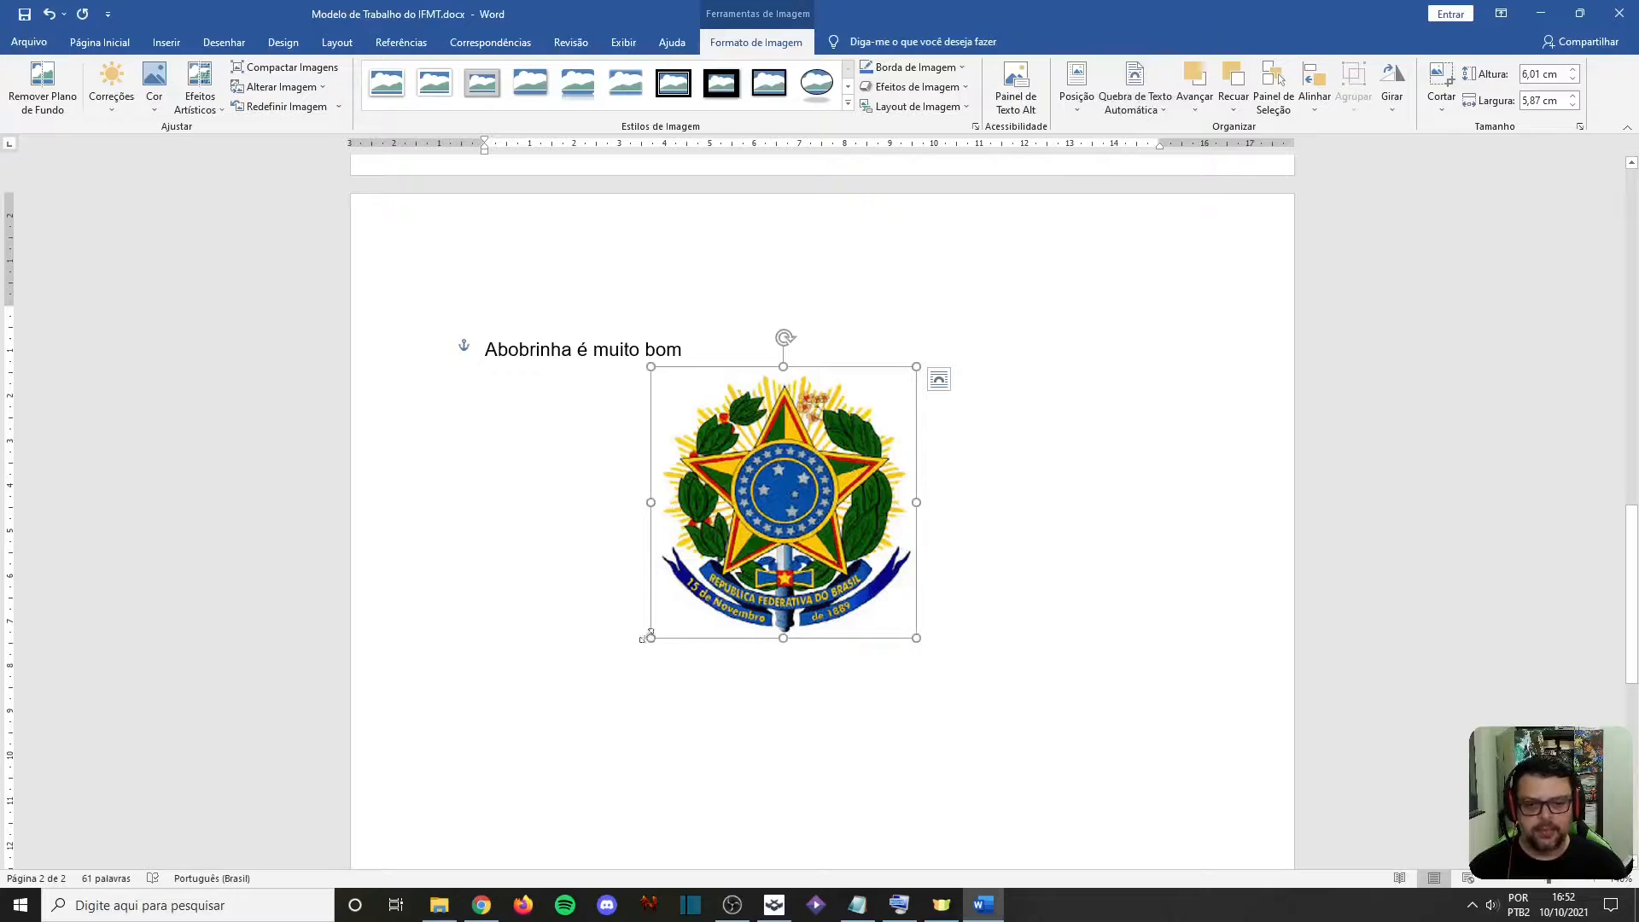
left_click_drag(646, 636, 548, 669)
left_click_drag(707, 613, 772, 610)
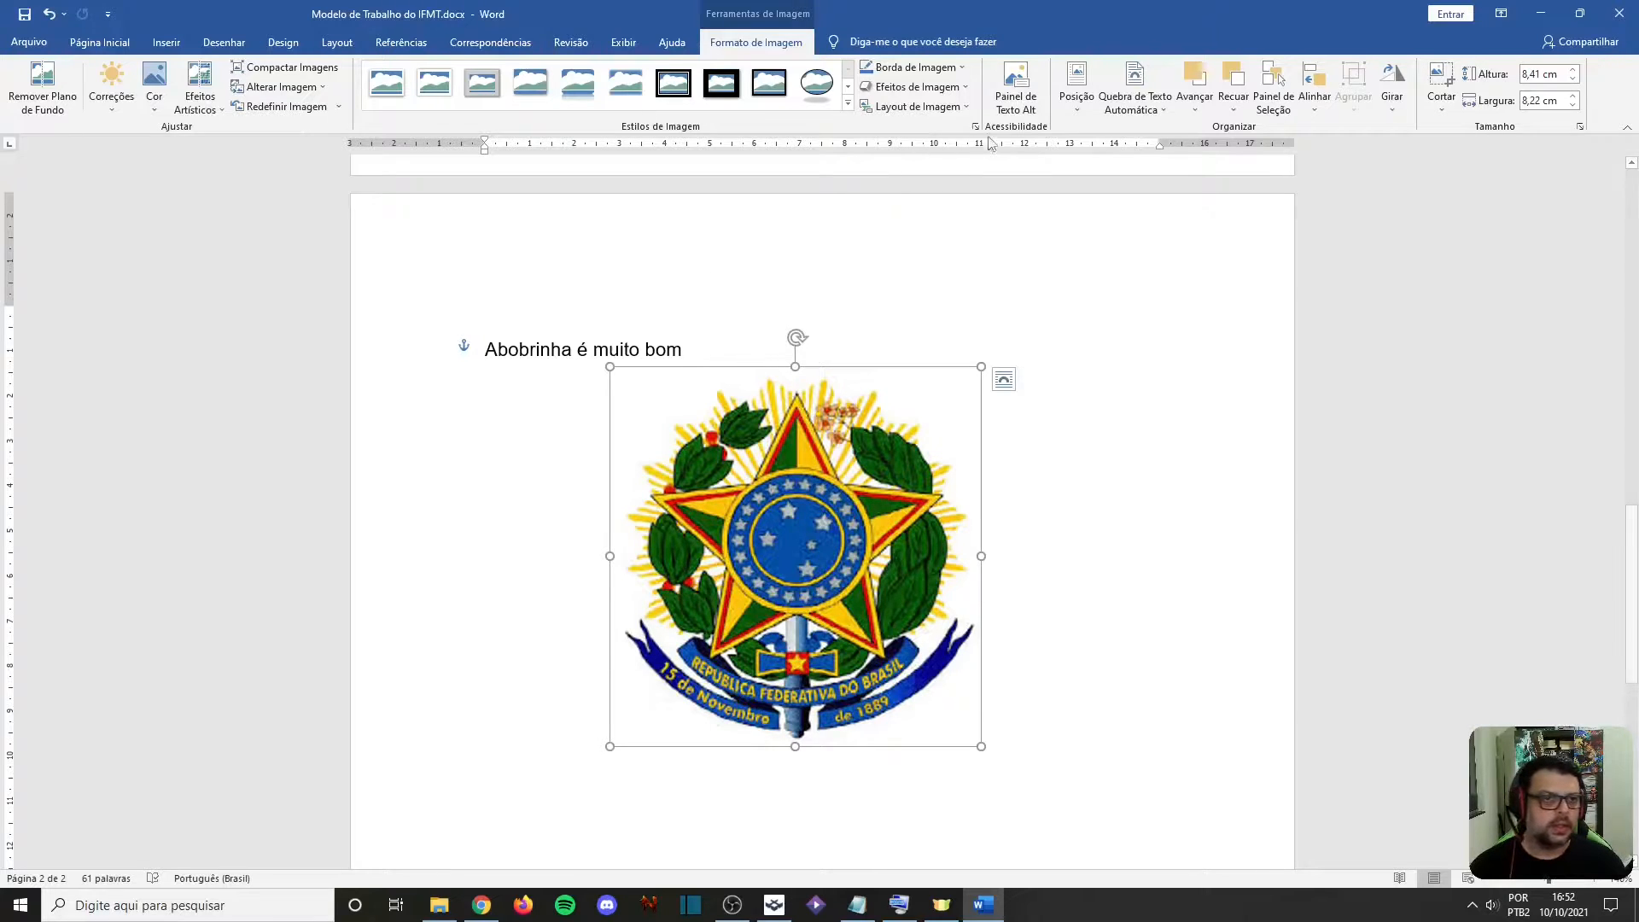
Look over the coat-of-arms picture's position presets and its options for changing the image, without applying any
left_click(1076, 85)
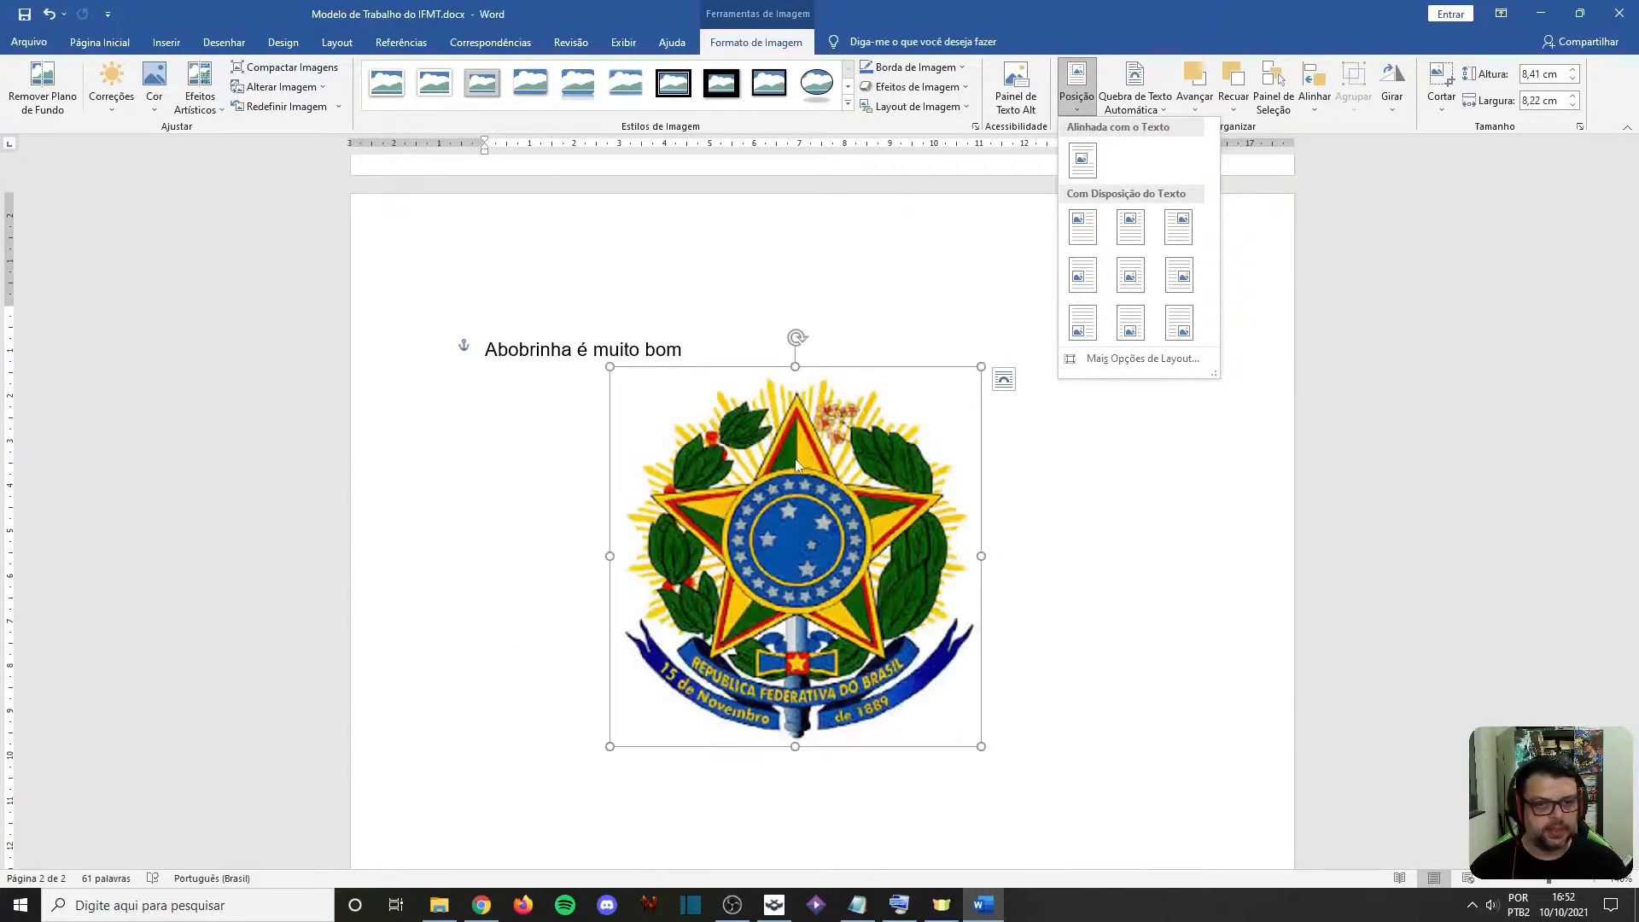
left_click(1063, 562)
right_click(794, 535)
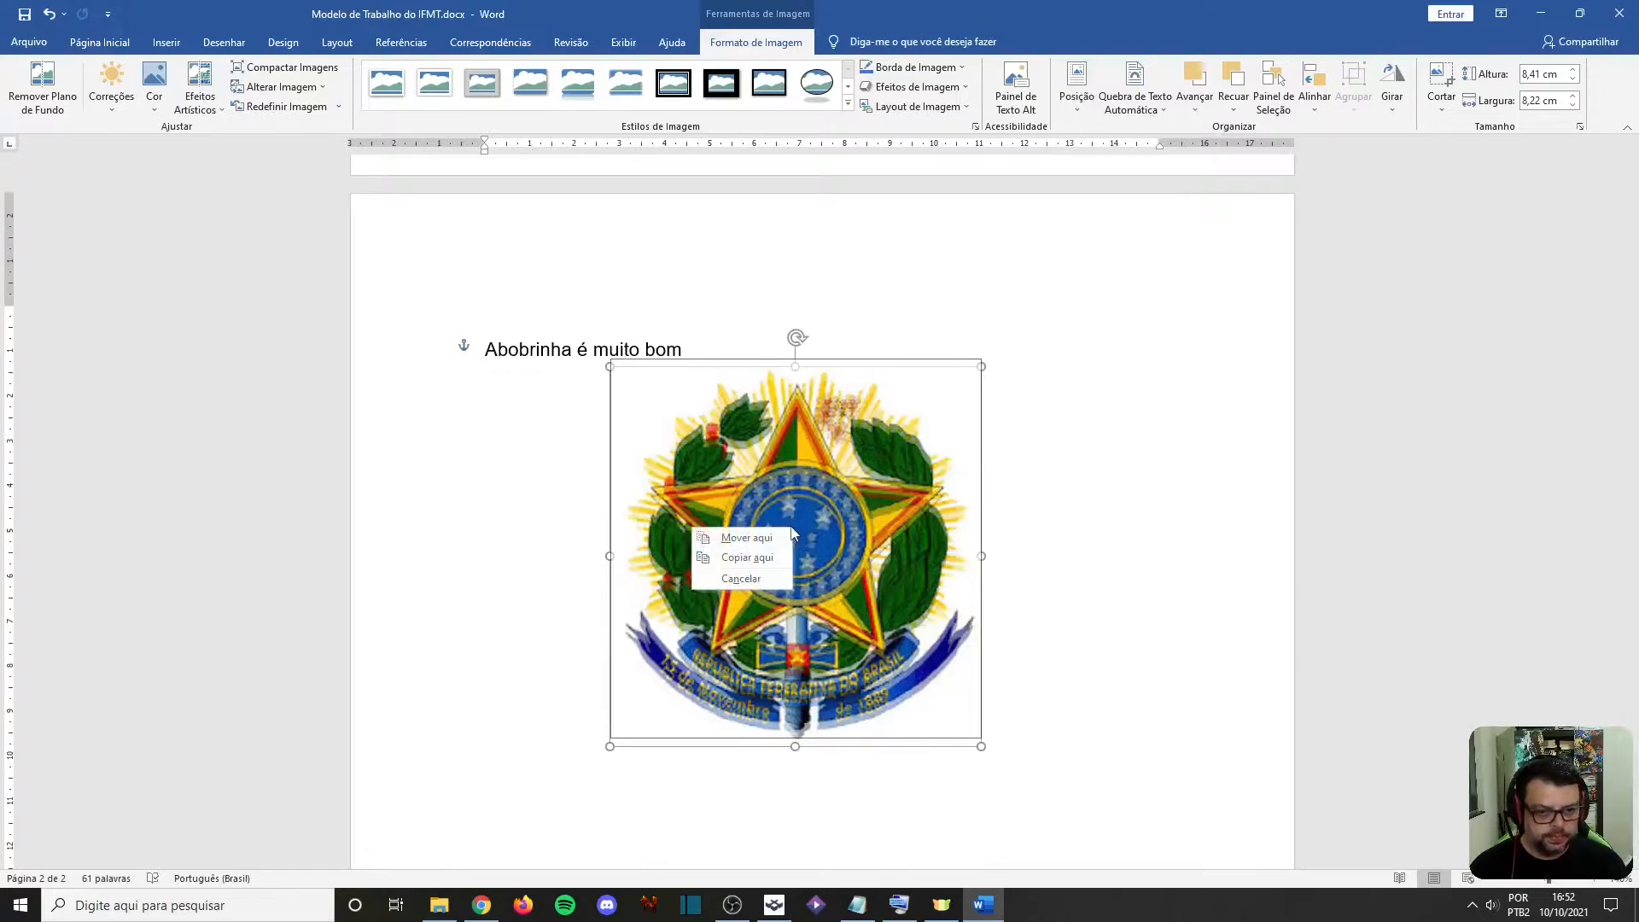
left_click(881, 520)
right_click(852, 521)
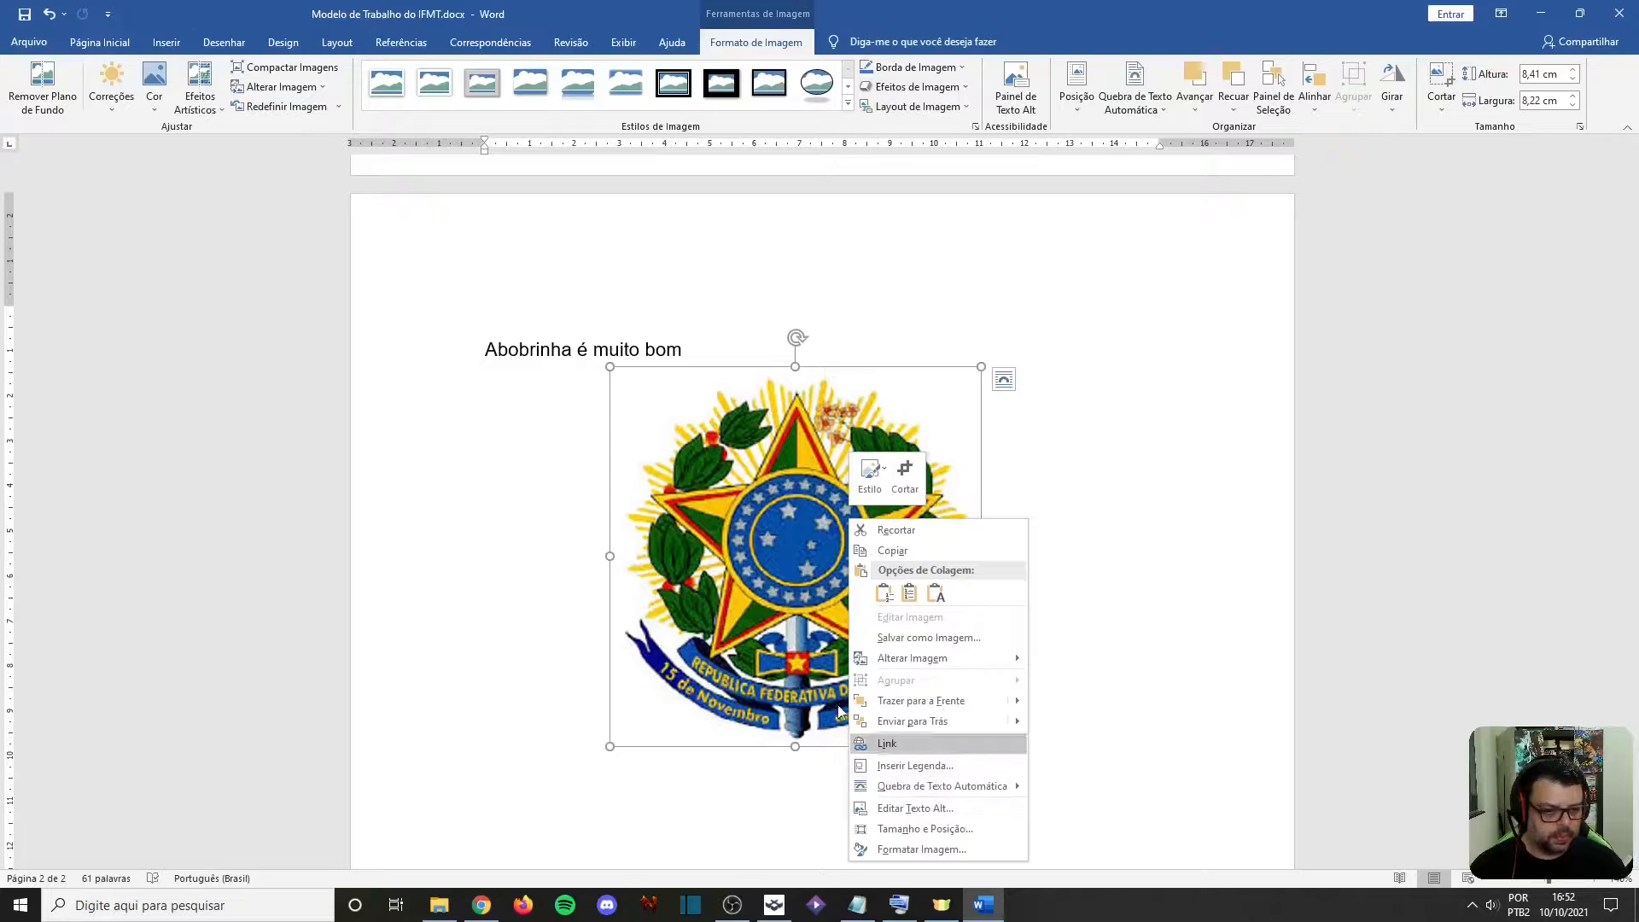
mouse_move(956, 657)
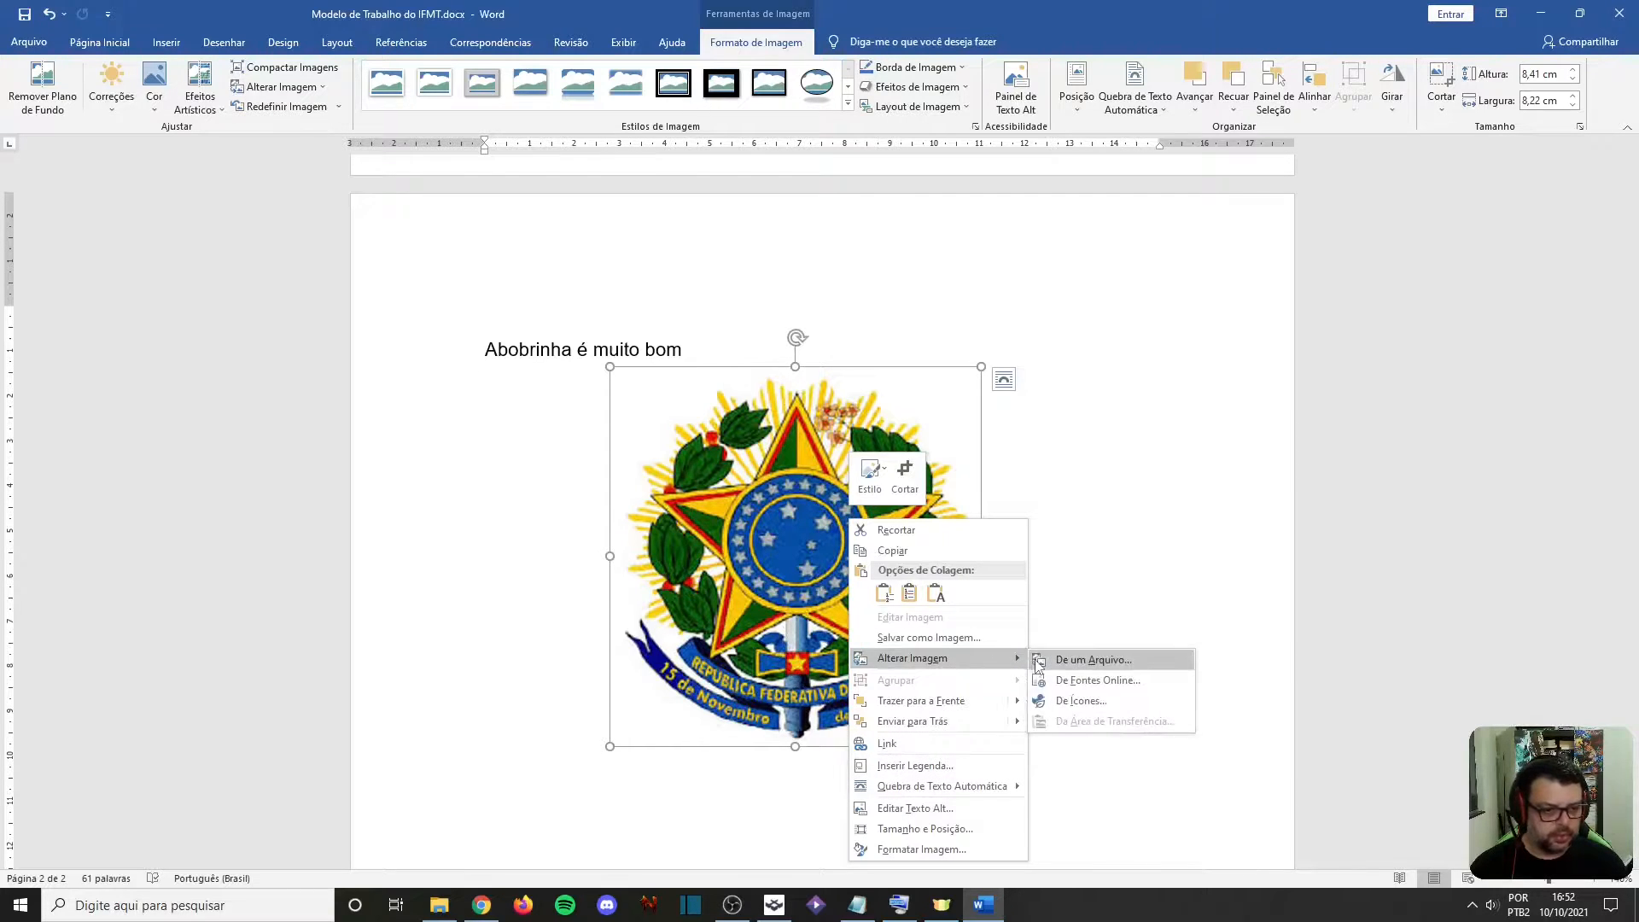
left_click(574, 519)
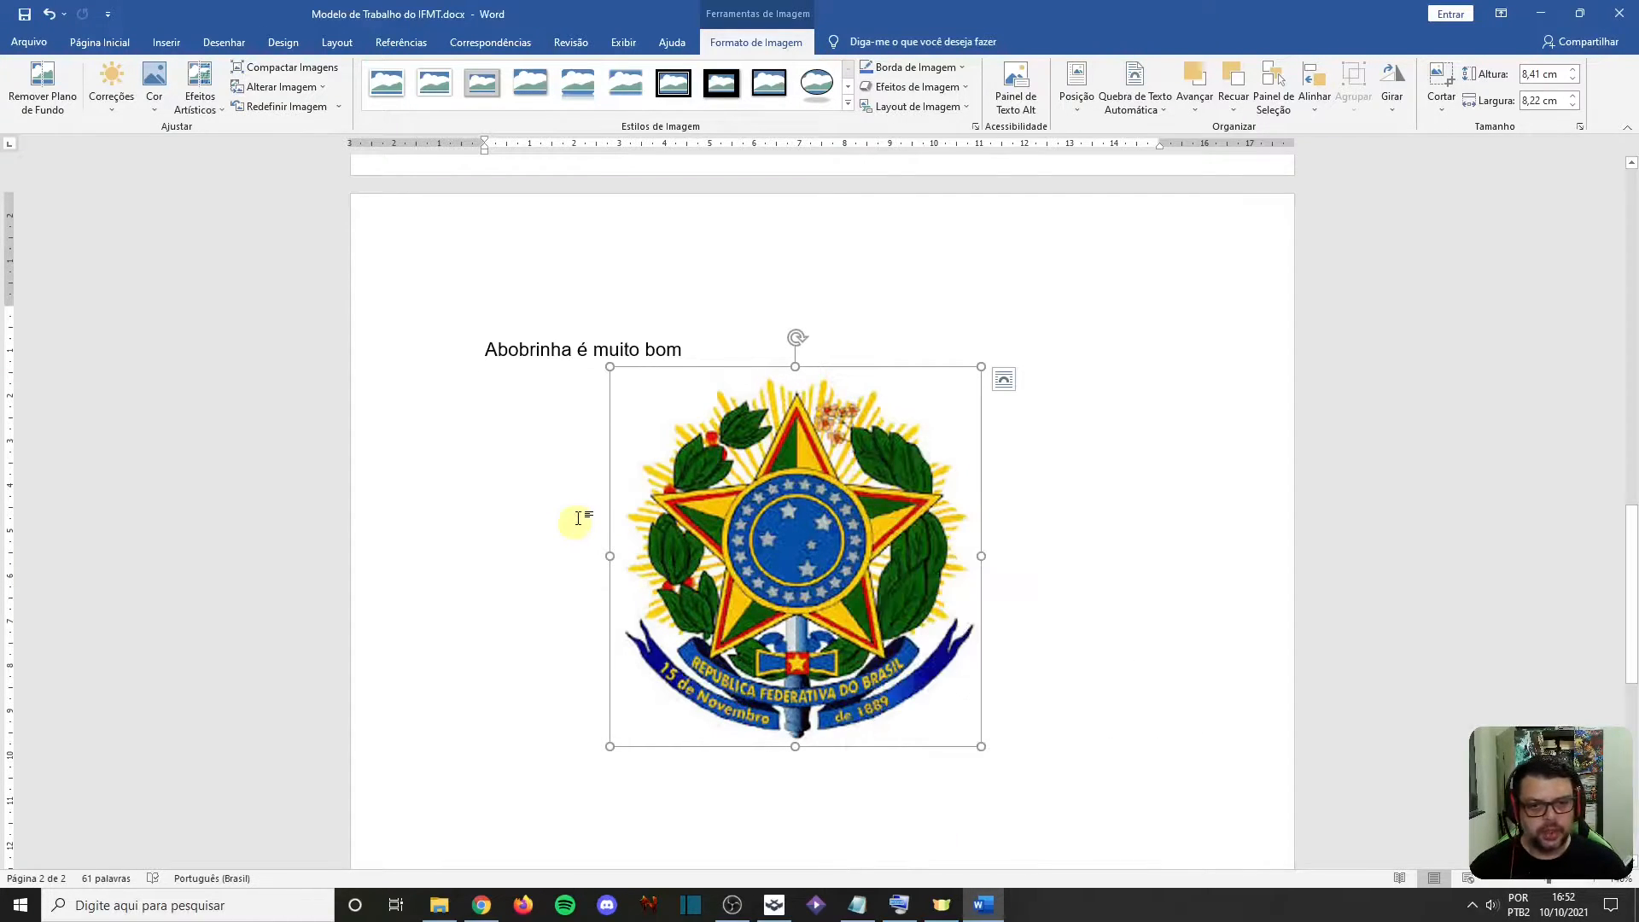
Add an empty line below "Abobrinha é muito bom"
scroll(574, 555, "down", 3)
left_click(590, 582)
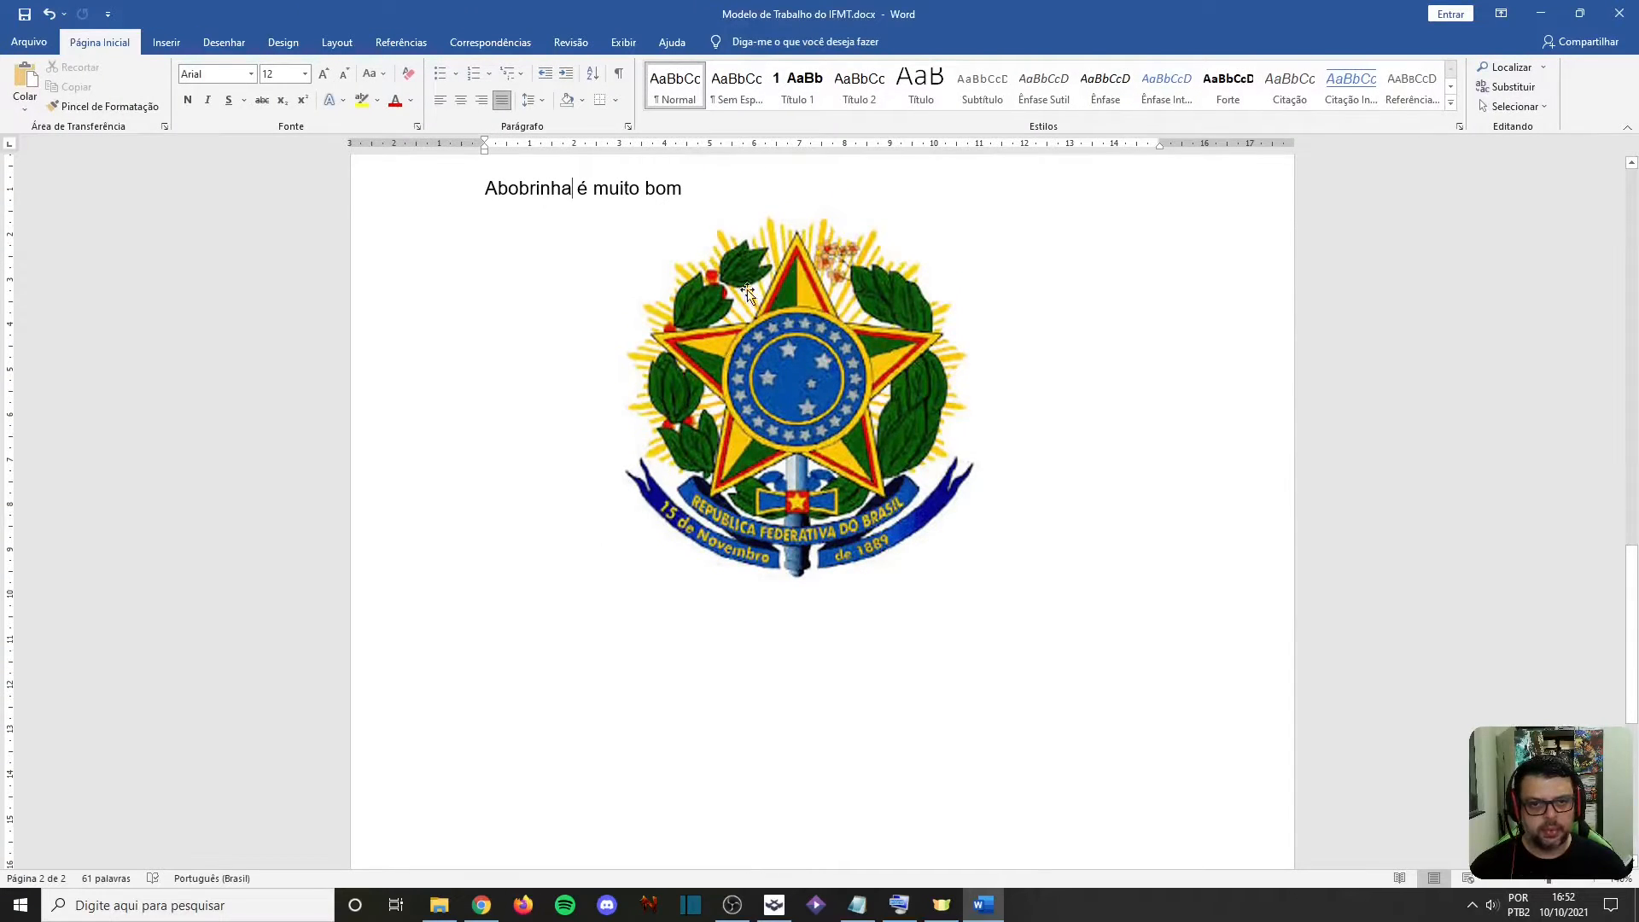
left_click(761, 202)
key("ctrl+z")
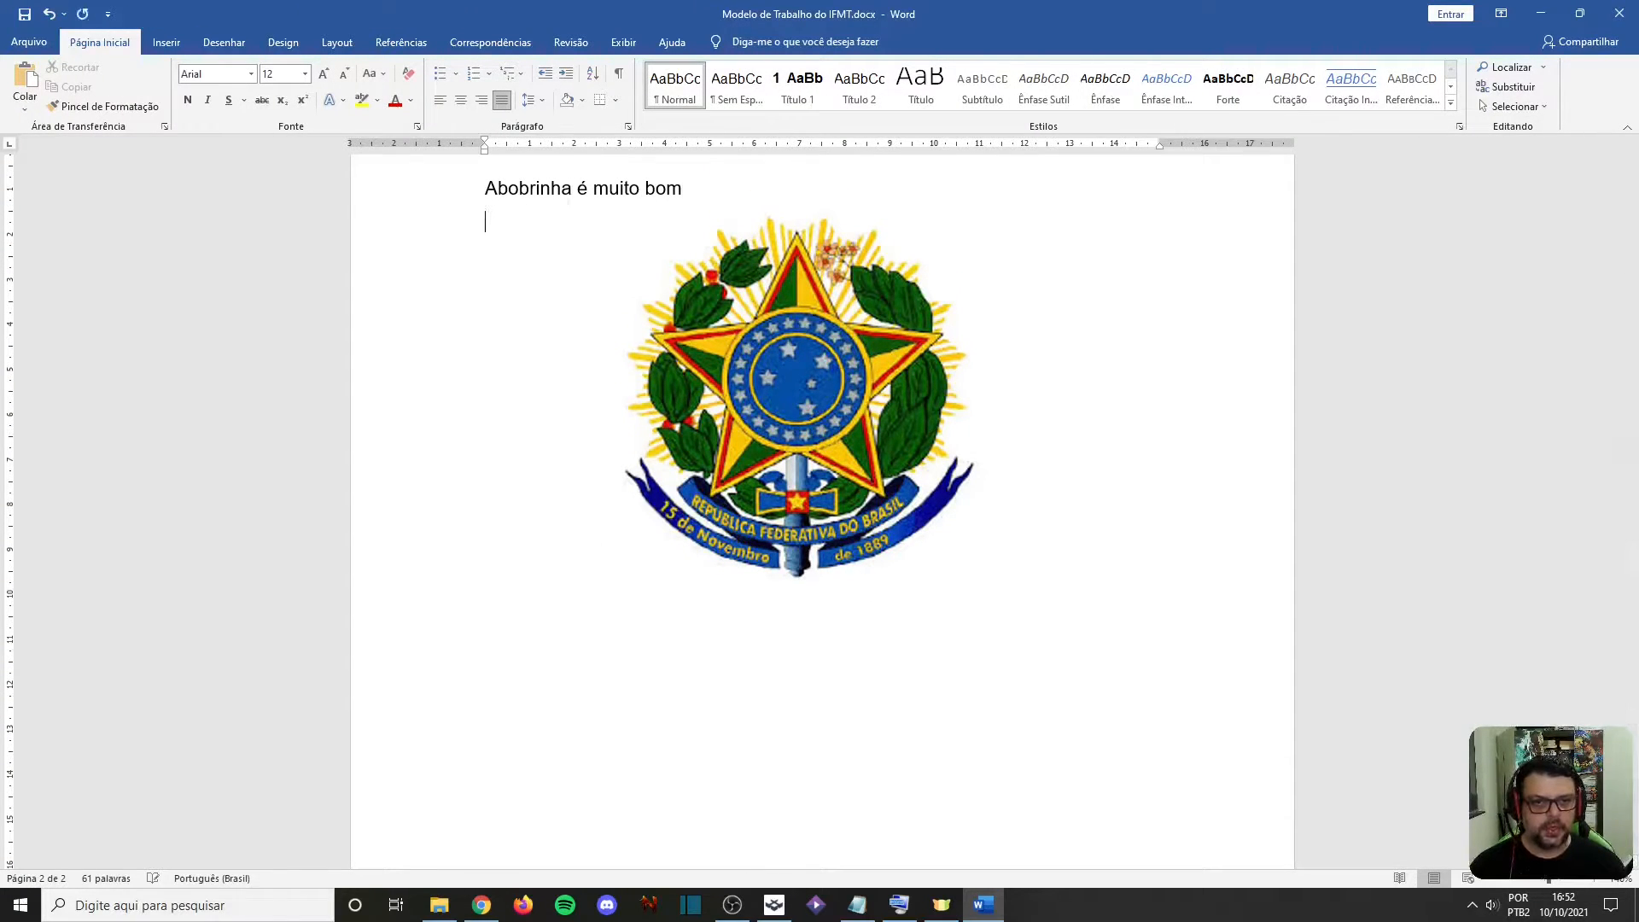
Set the coat-of-arms picture's text wrapping to Superior e Inferior
left_click(800, 312)
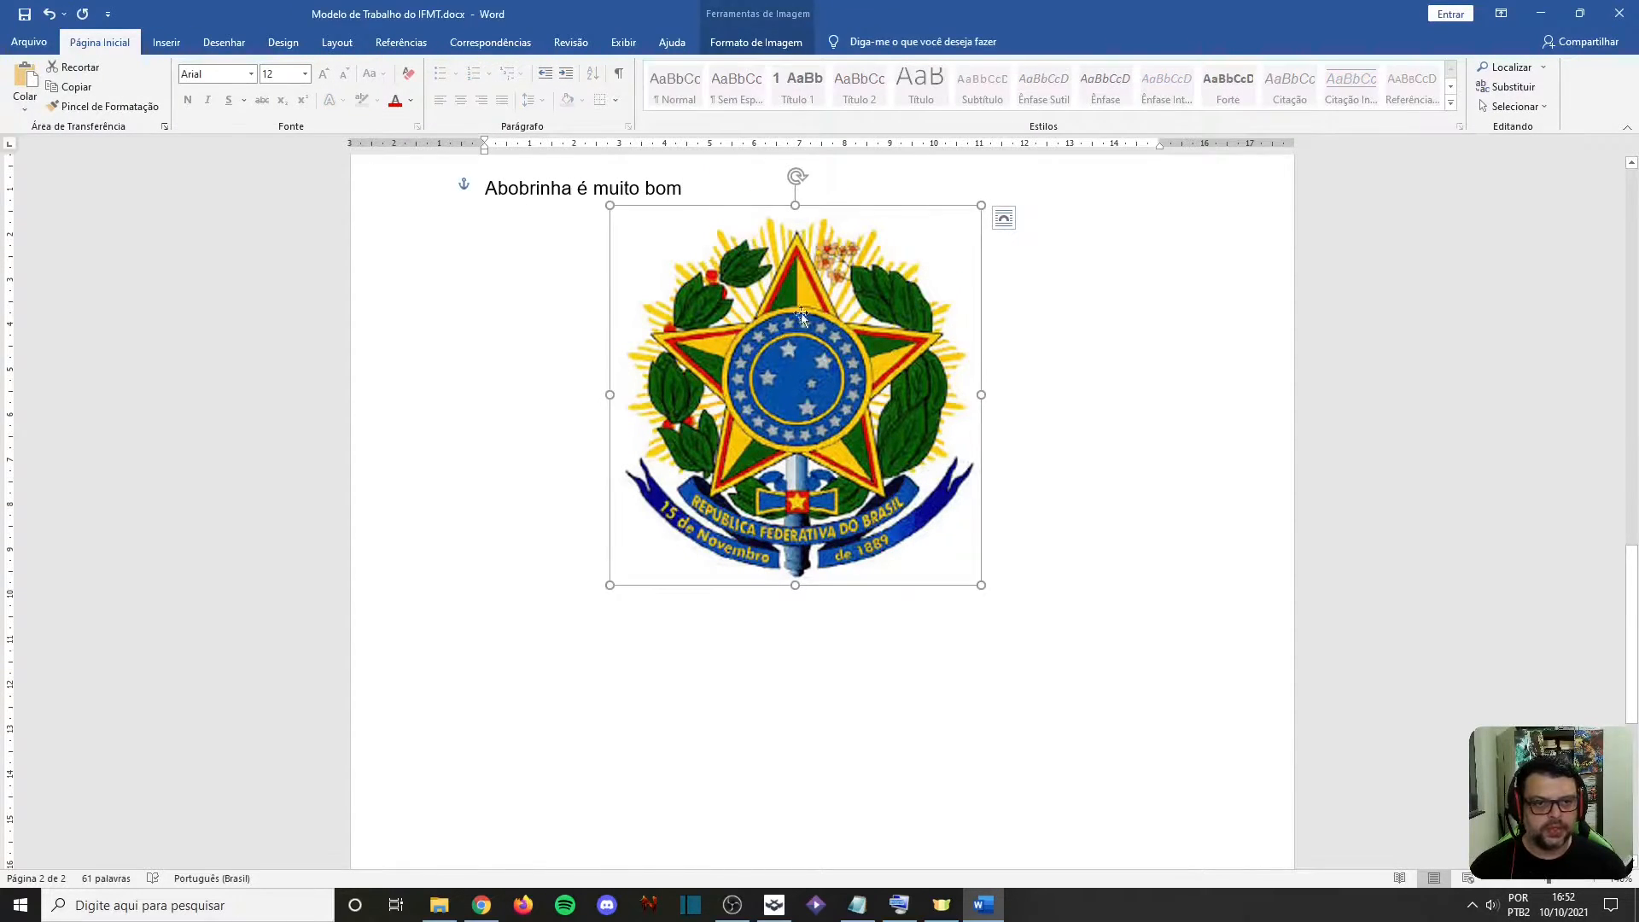
left_click(806, 43)
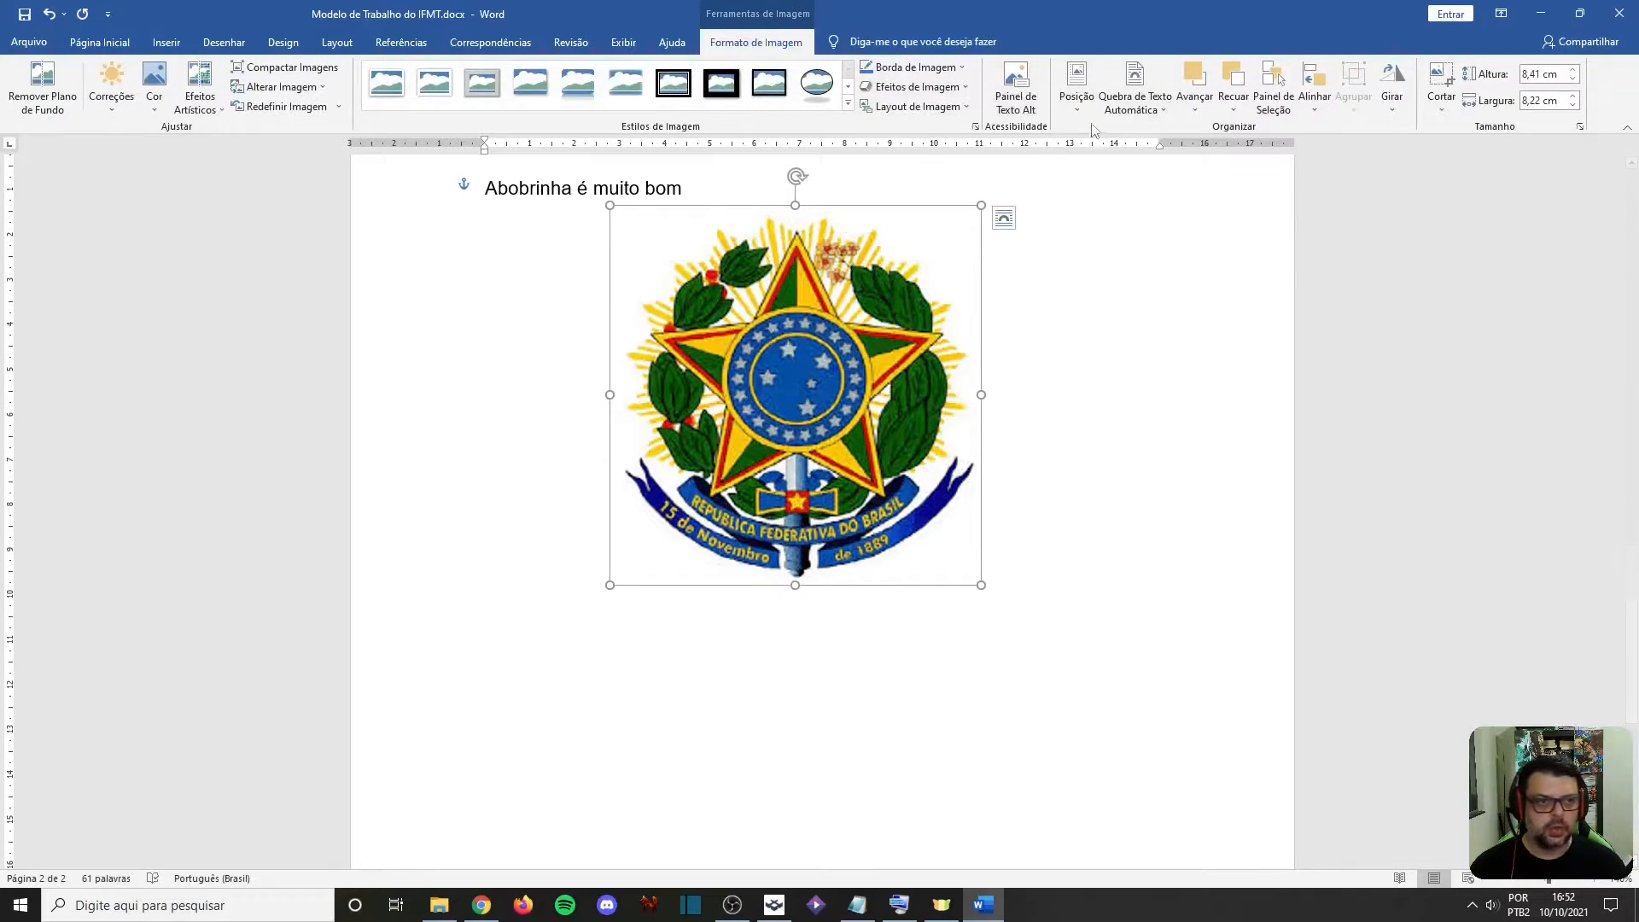
left_click(1134, 94)
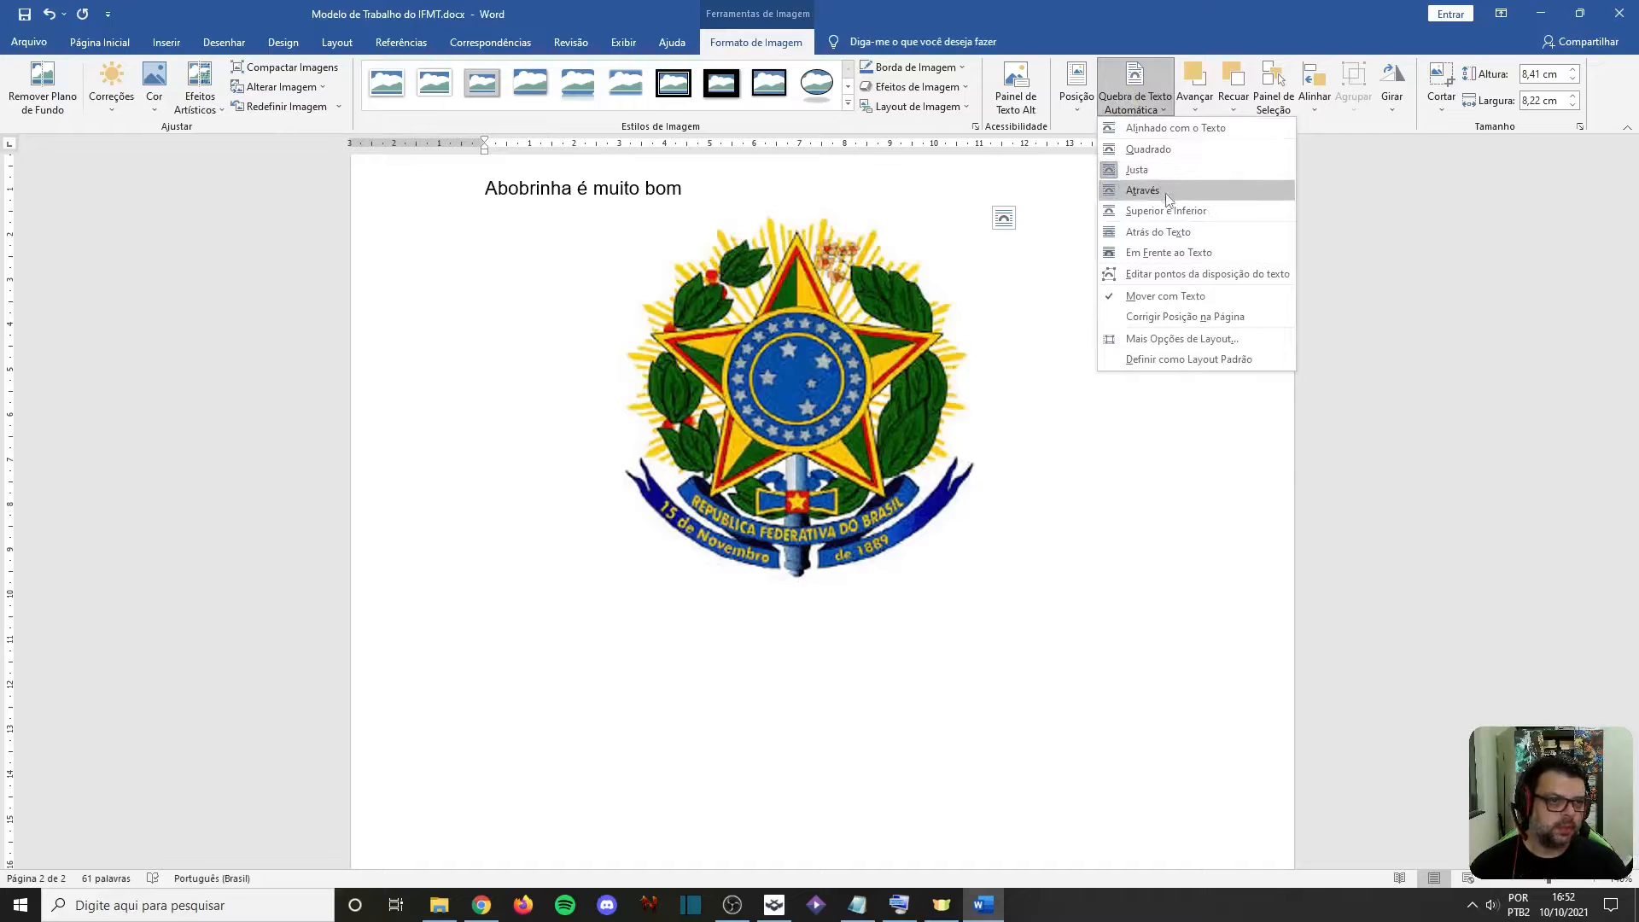
left_click(1164, 210)
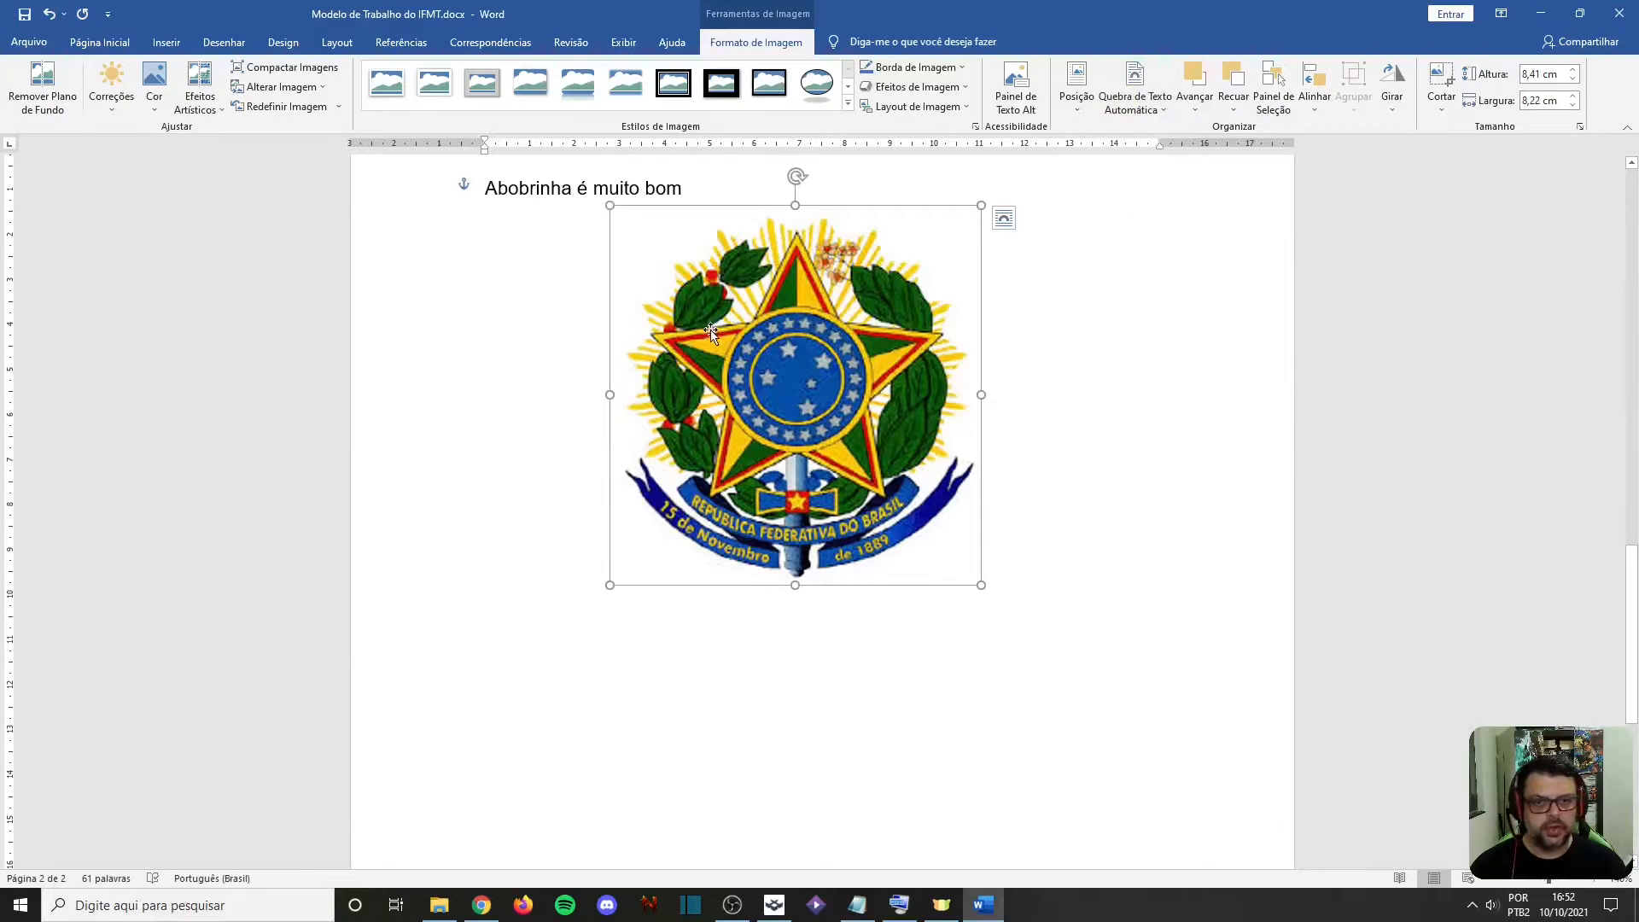
Write the filler text "Alkdf çasjd fçlkajfd lçkajj dflçkj lçksdf" on the line below the coat-of-arms picture
left_click(516, 481)
left_click(673, 189)
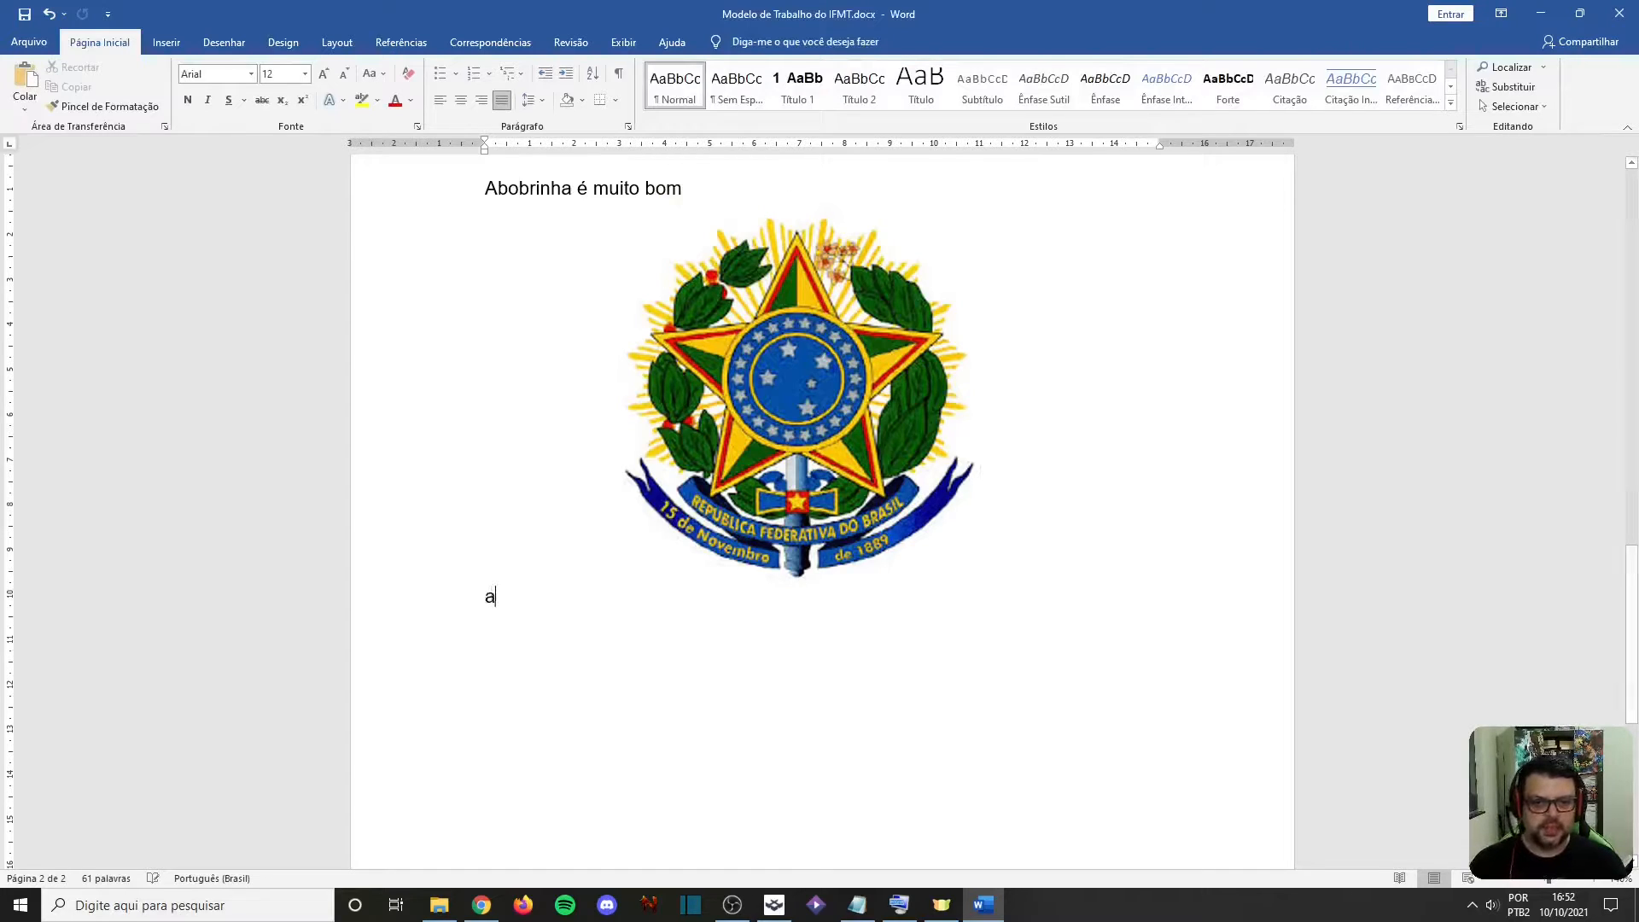
type("lkdf çasjd fçlkajfd lçkajj dflçkj lçksdf")
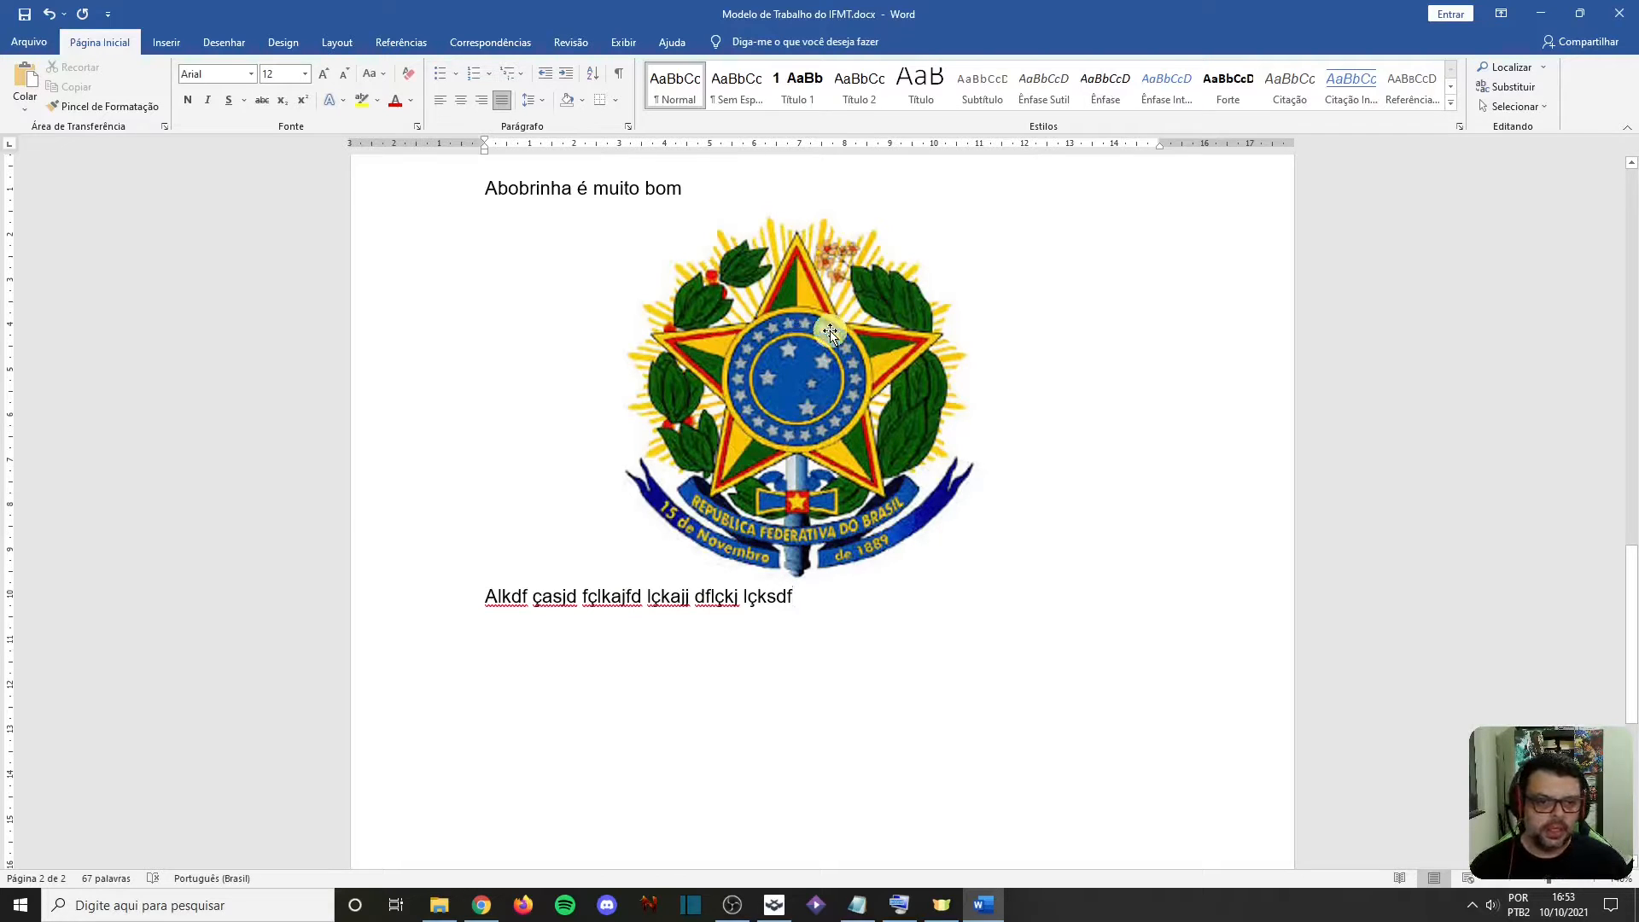
Try moving the coat-of-arms picture to the right between the two text lines, and undo the picture moves
left_click_drag(829, 330, 962, 316)
left_click(662, 282)
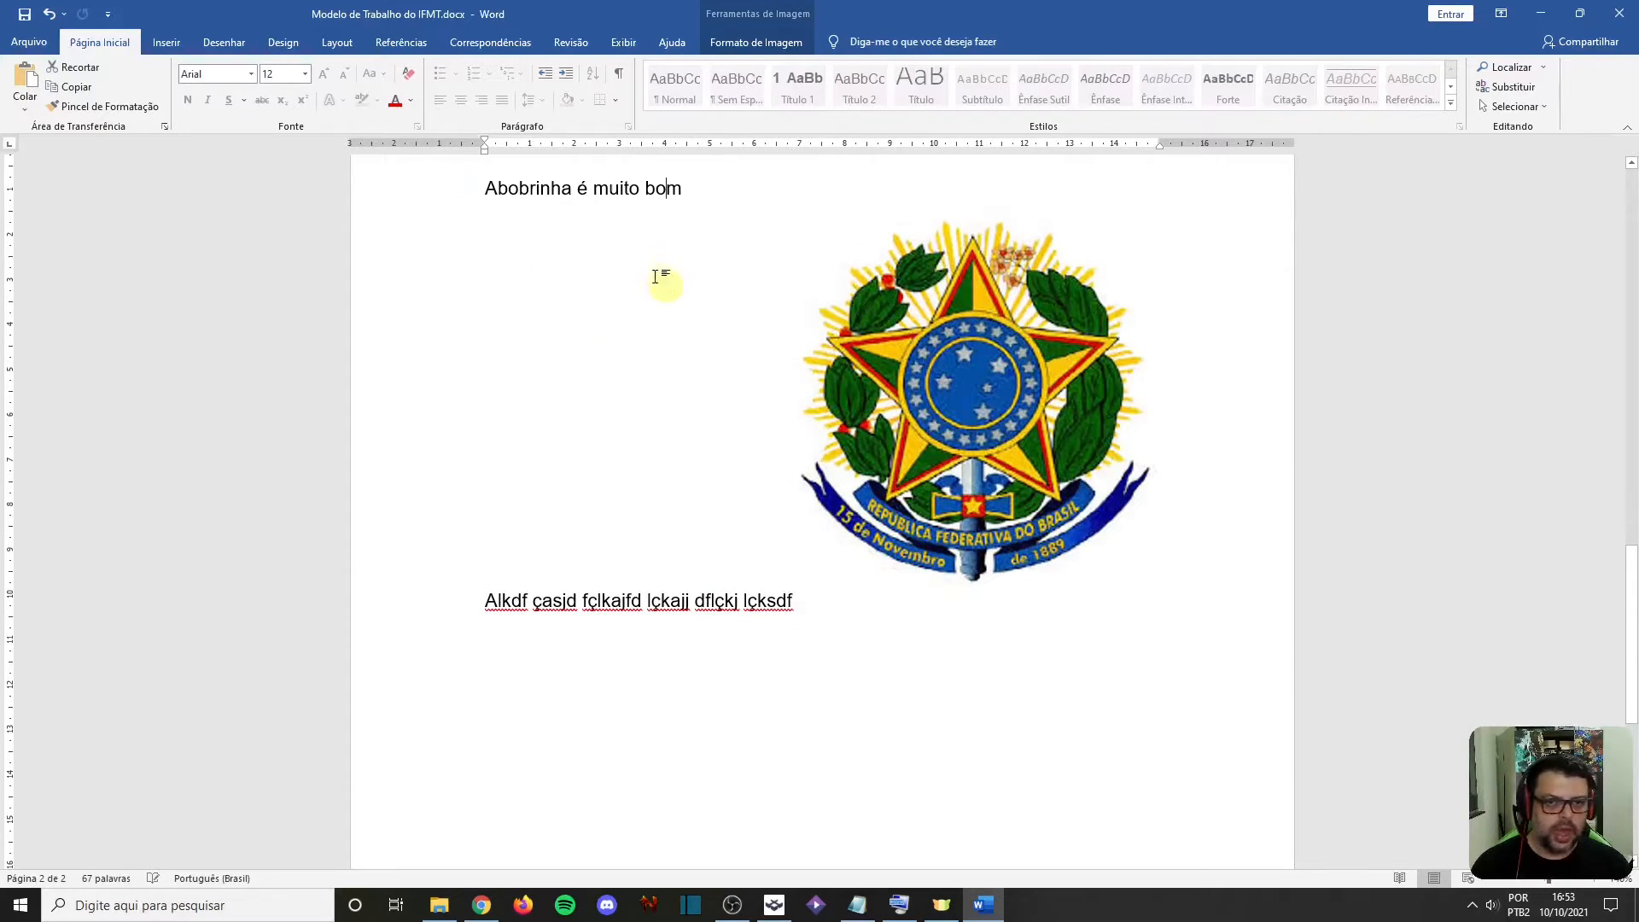
left_click(899, 283)
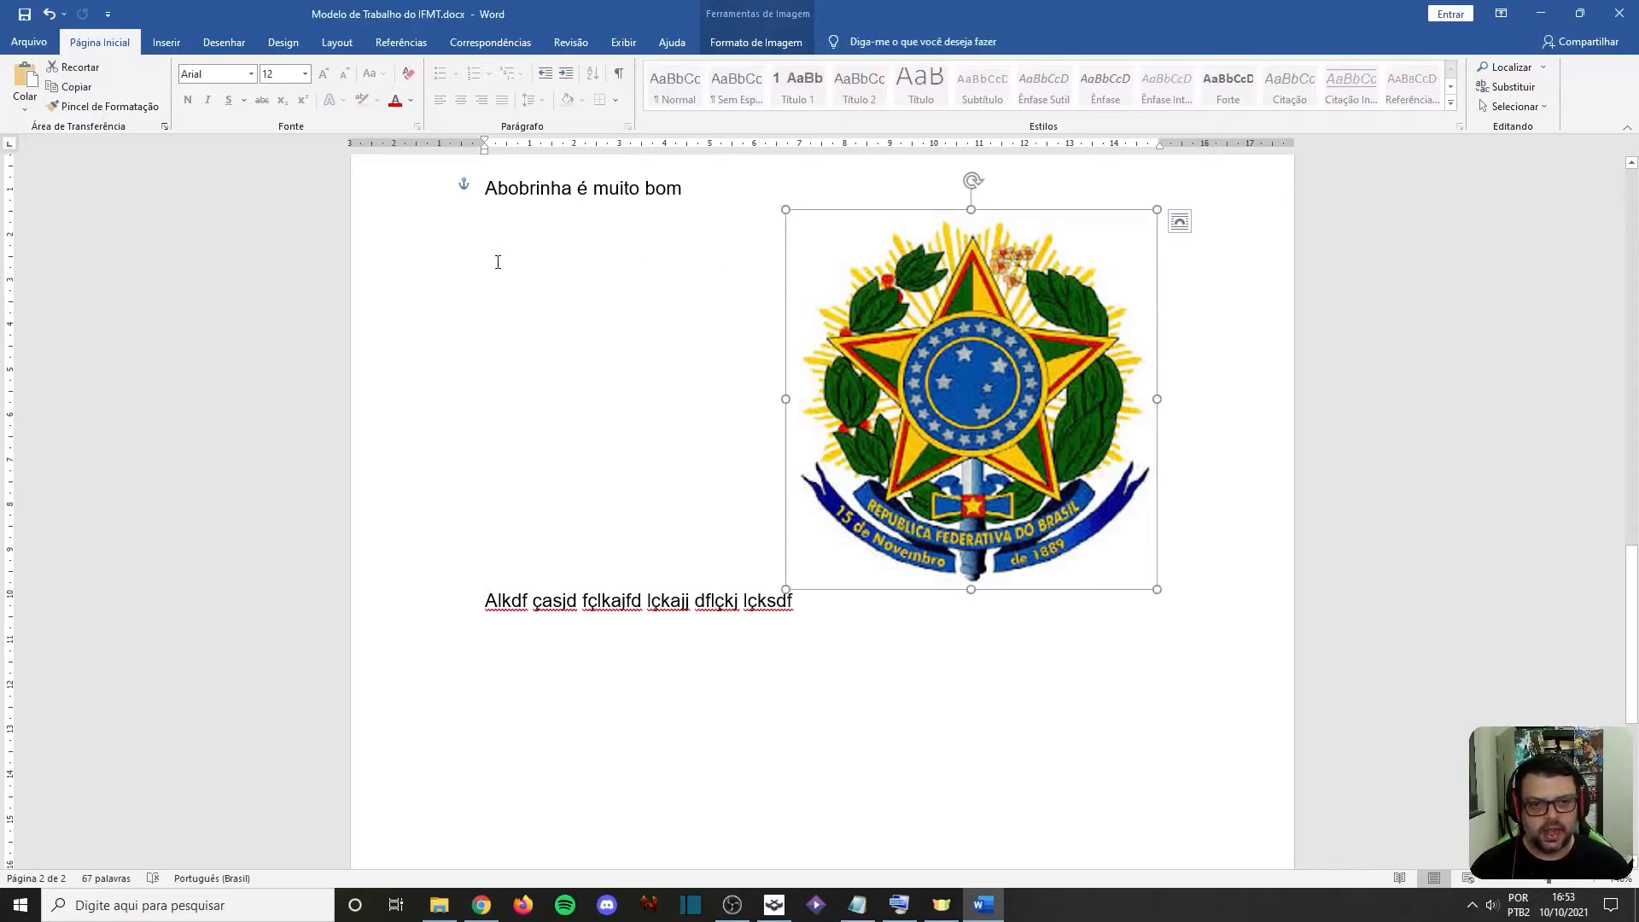
right_click(864, 287)
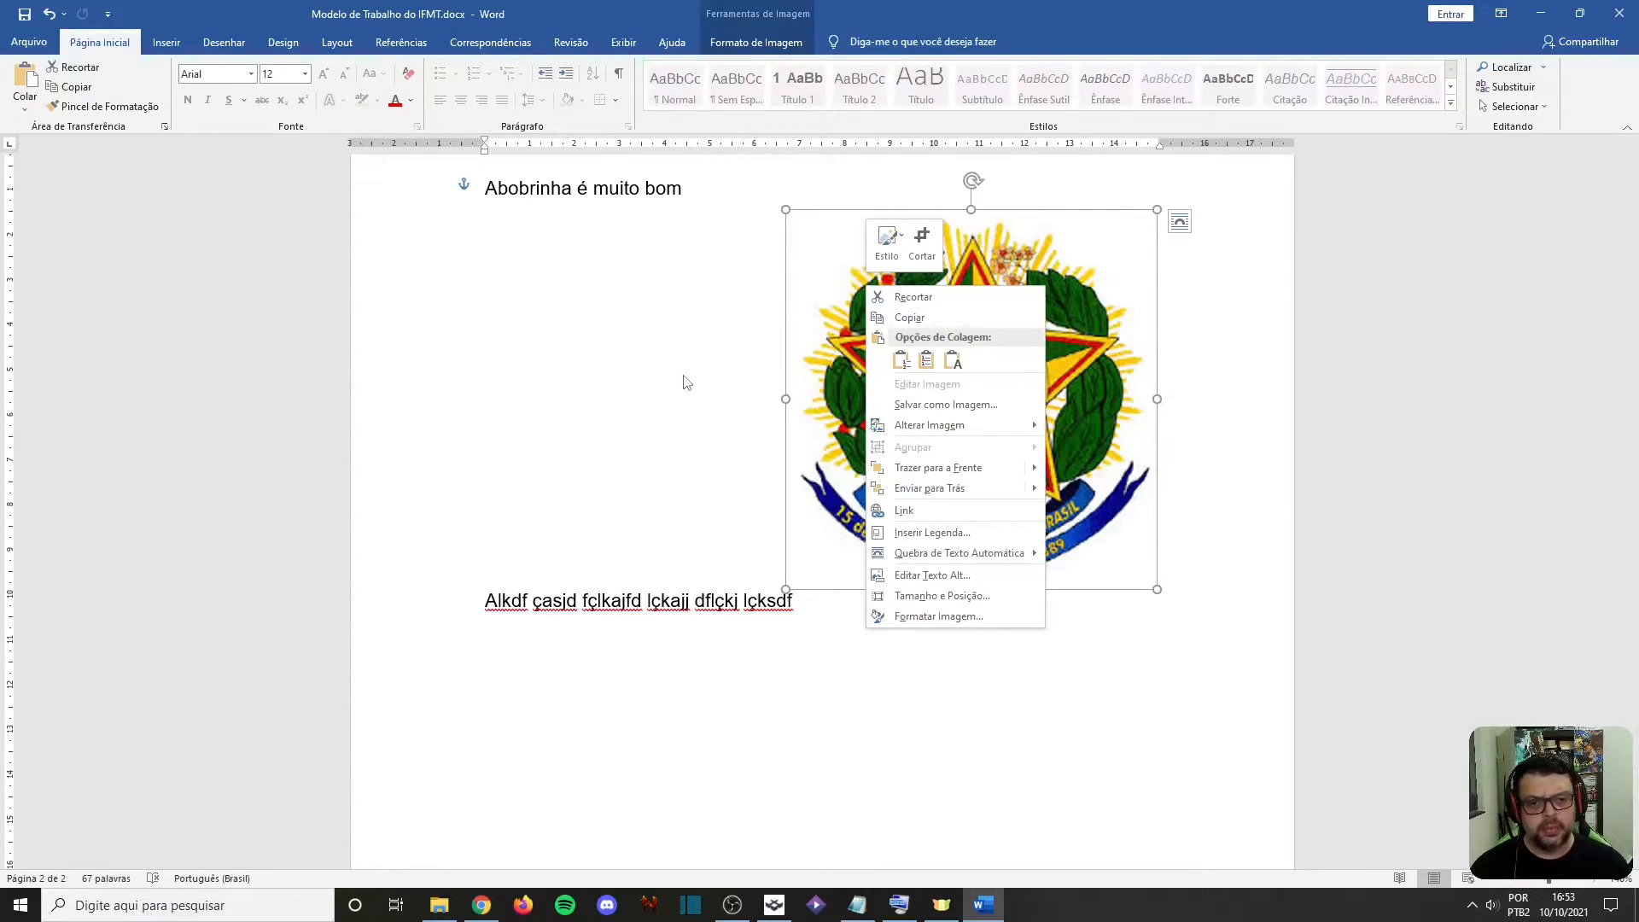
key("Escape")
key("ctrl+z")
key("ctrl+z")
key("ctrl+z")
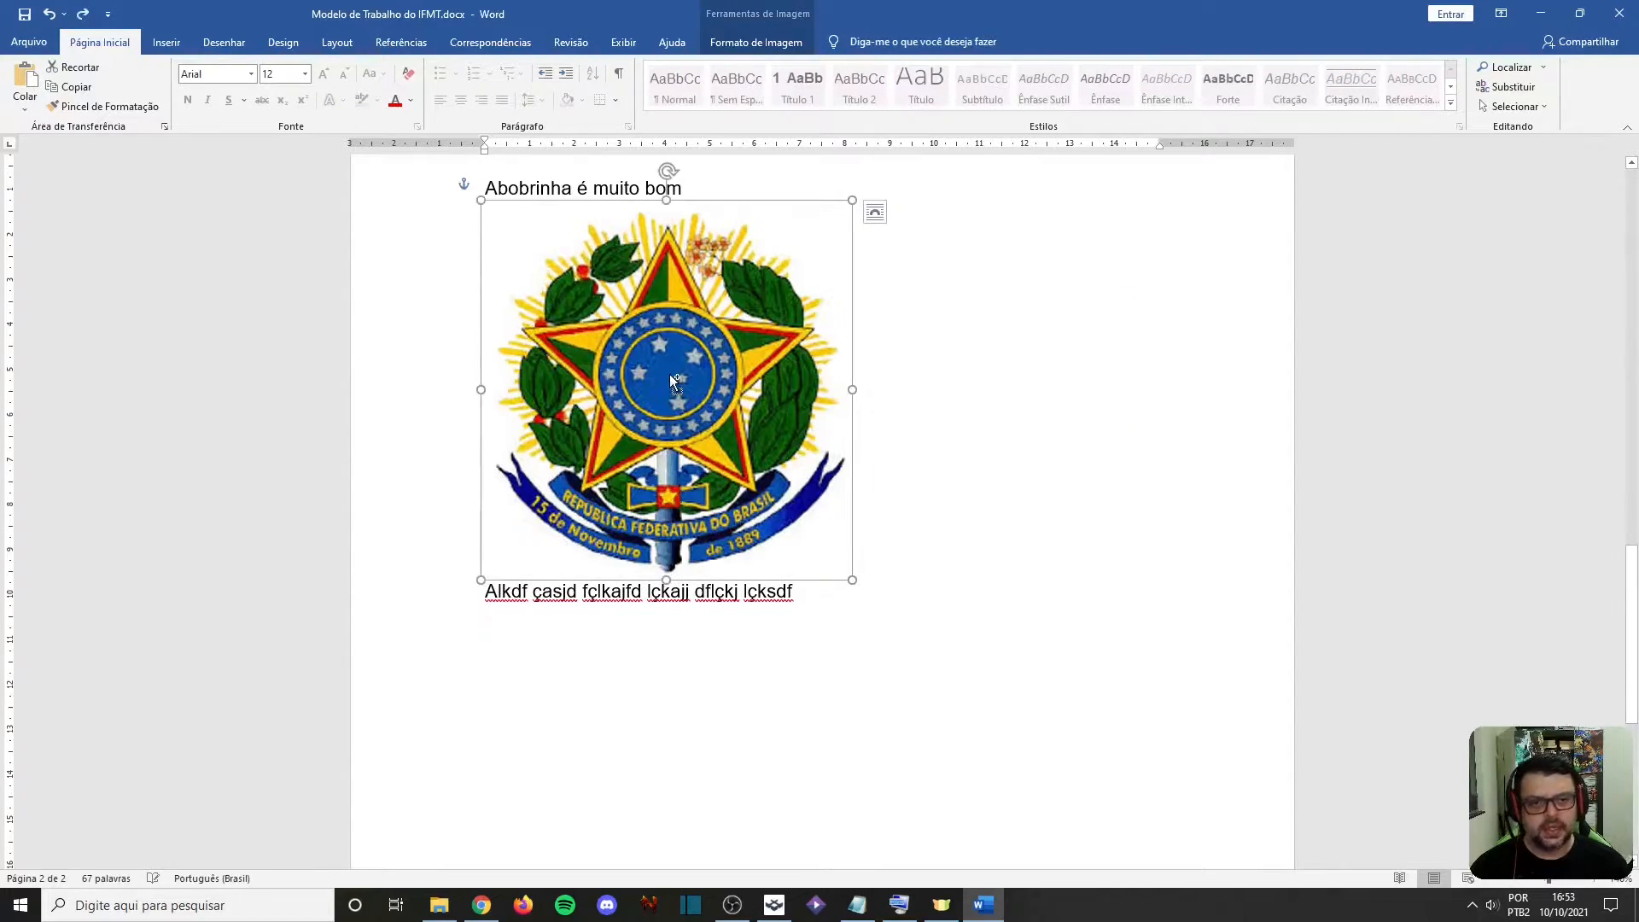
Place the cursor at the end of the filler text line below the coat-of-arms picture
left_click(821, 606)
left_click(841, 435)
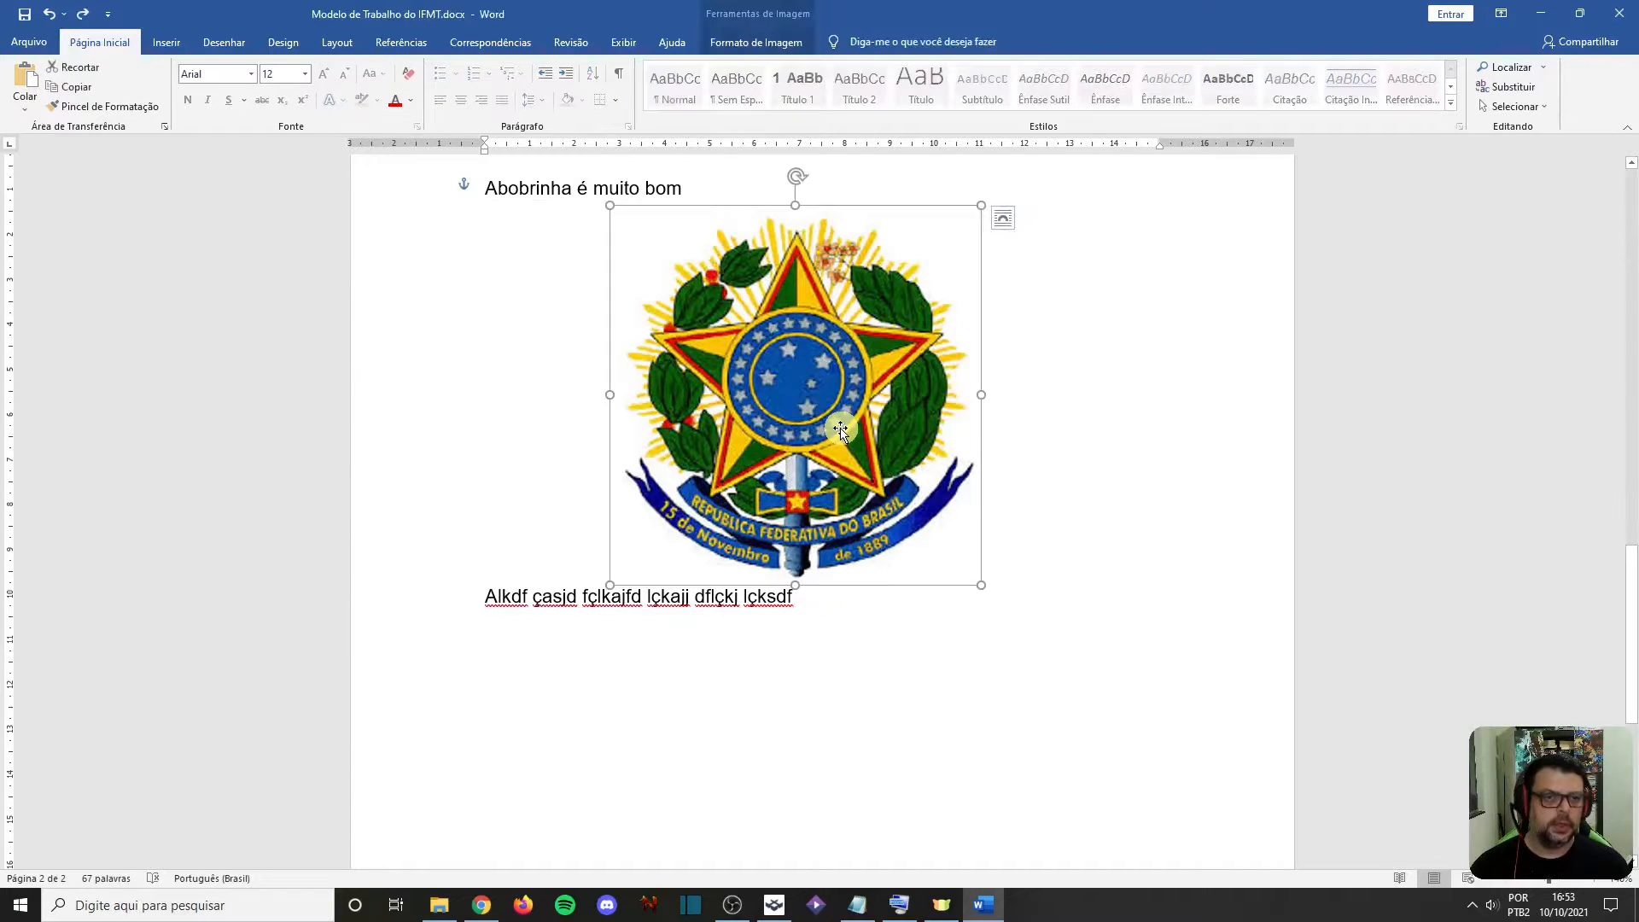
left_click(755, 43)
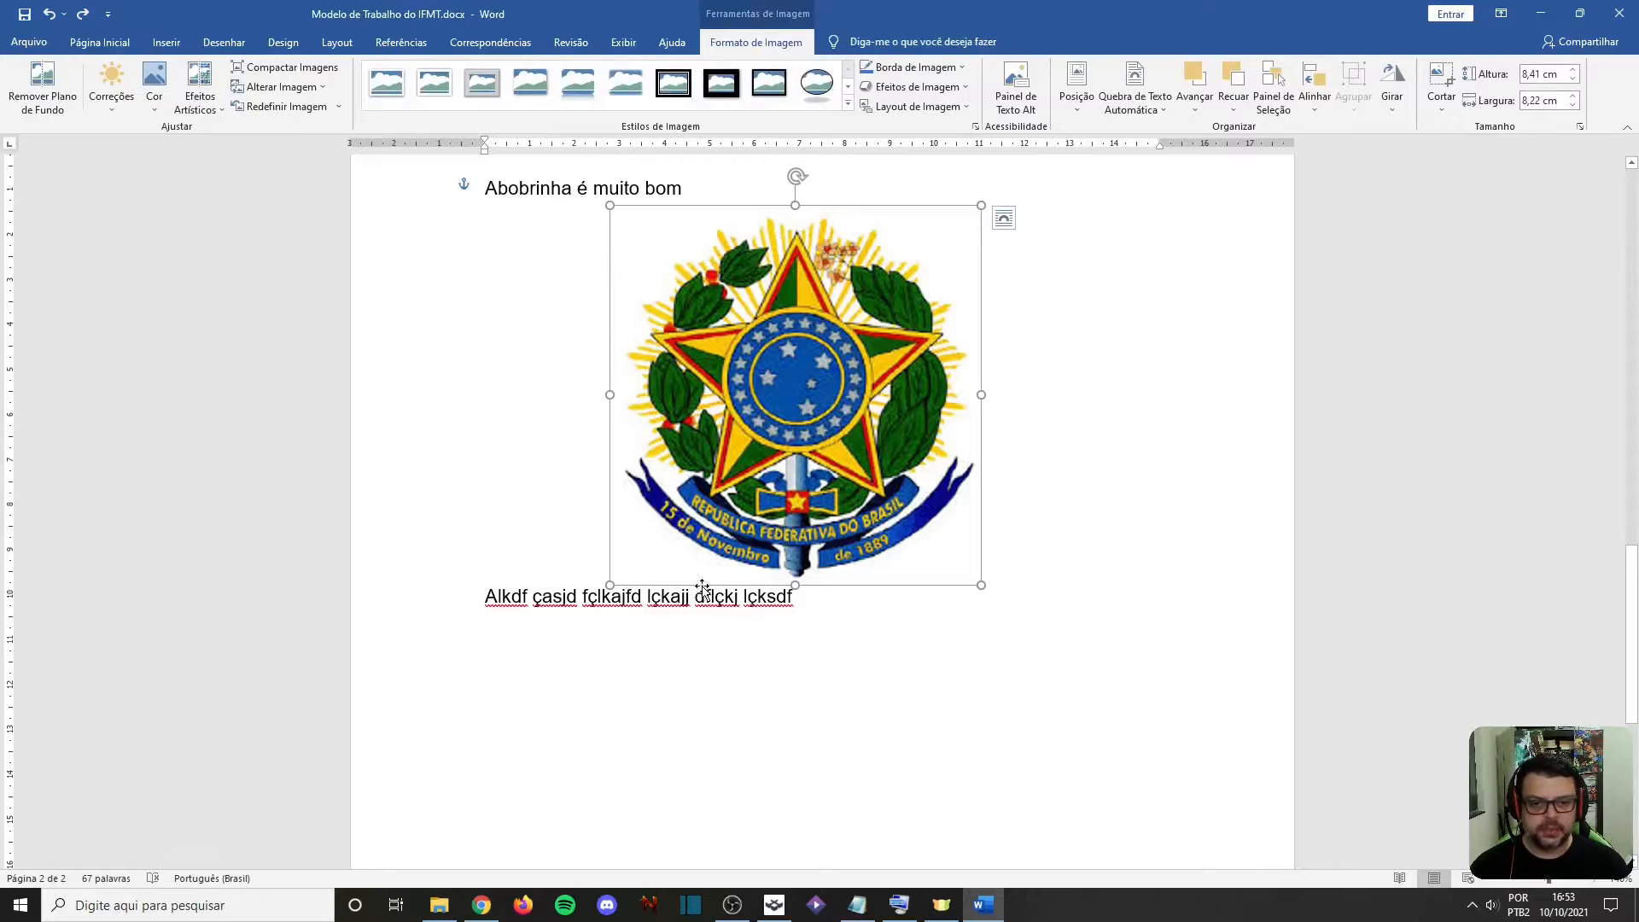
left_click(858, 599)
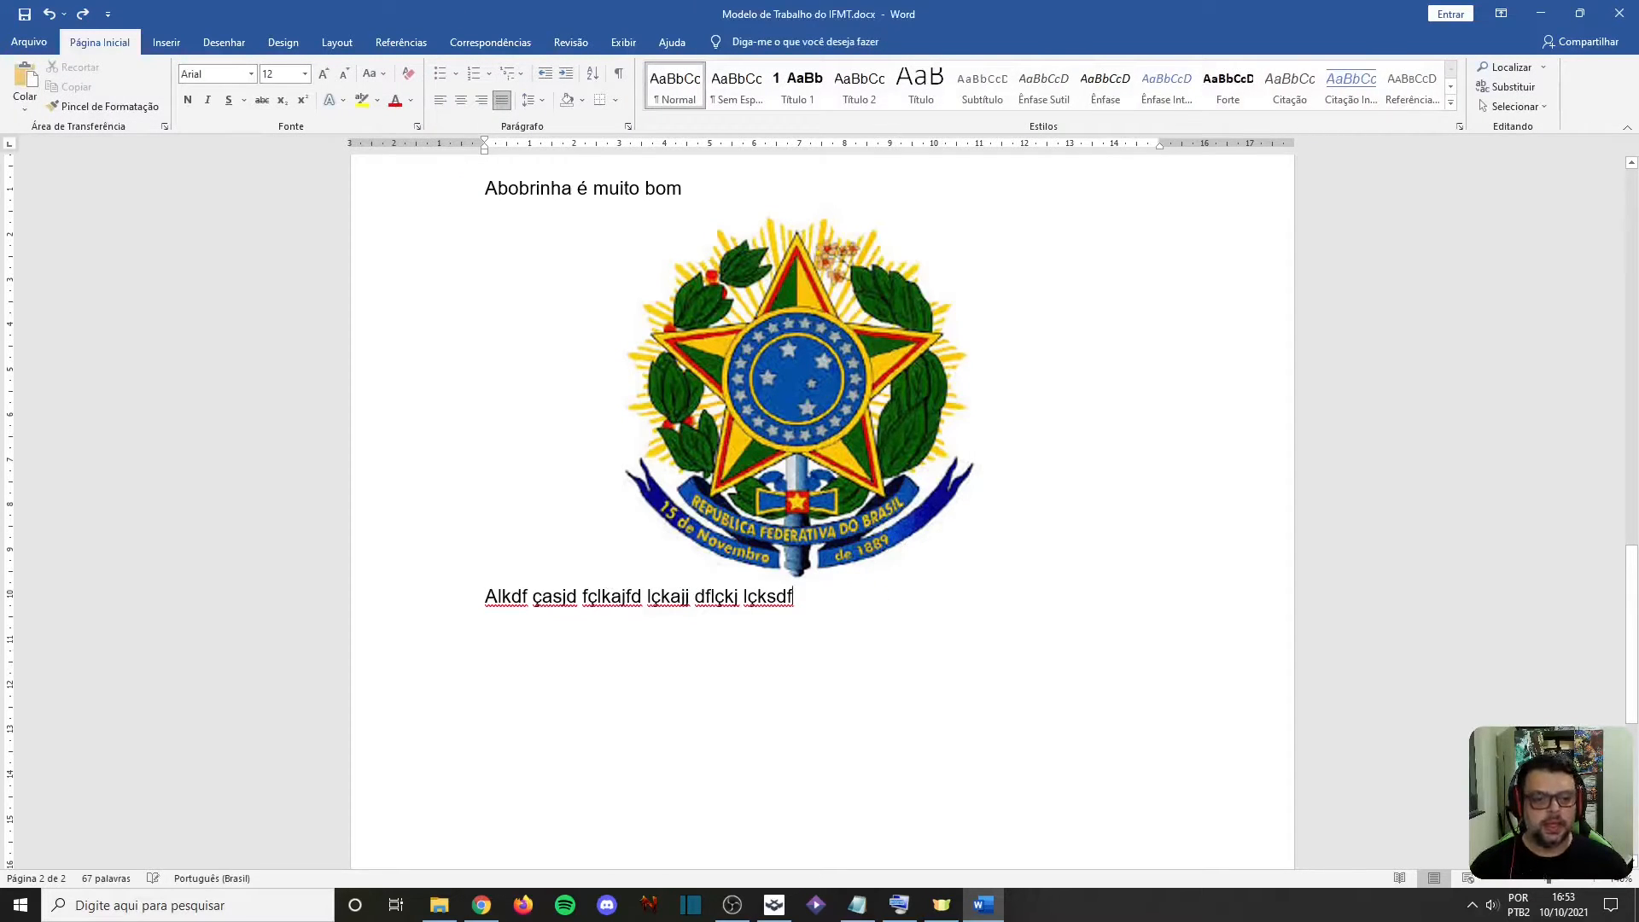
Insert the black picture with a white circle from the "mascaras OBS" folder on a new line below the filler text
key("Return")
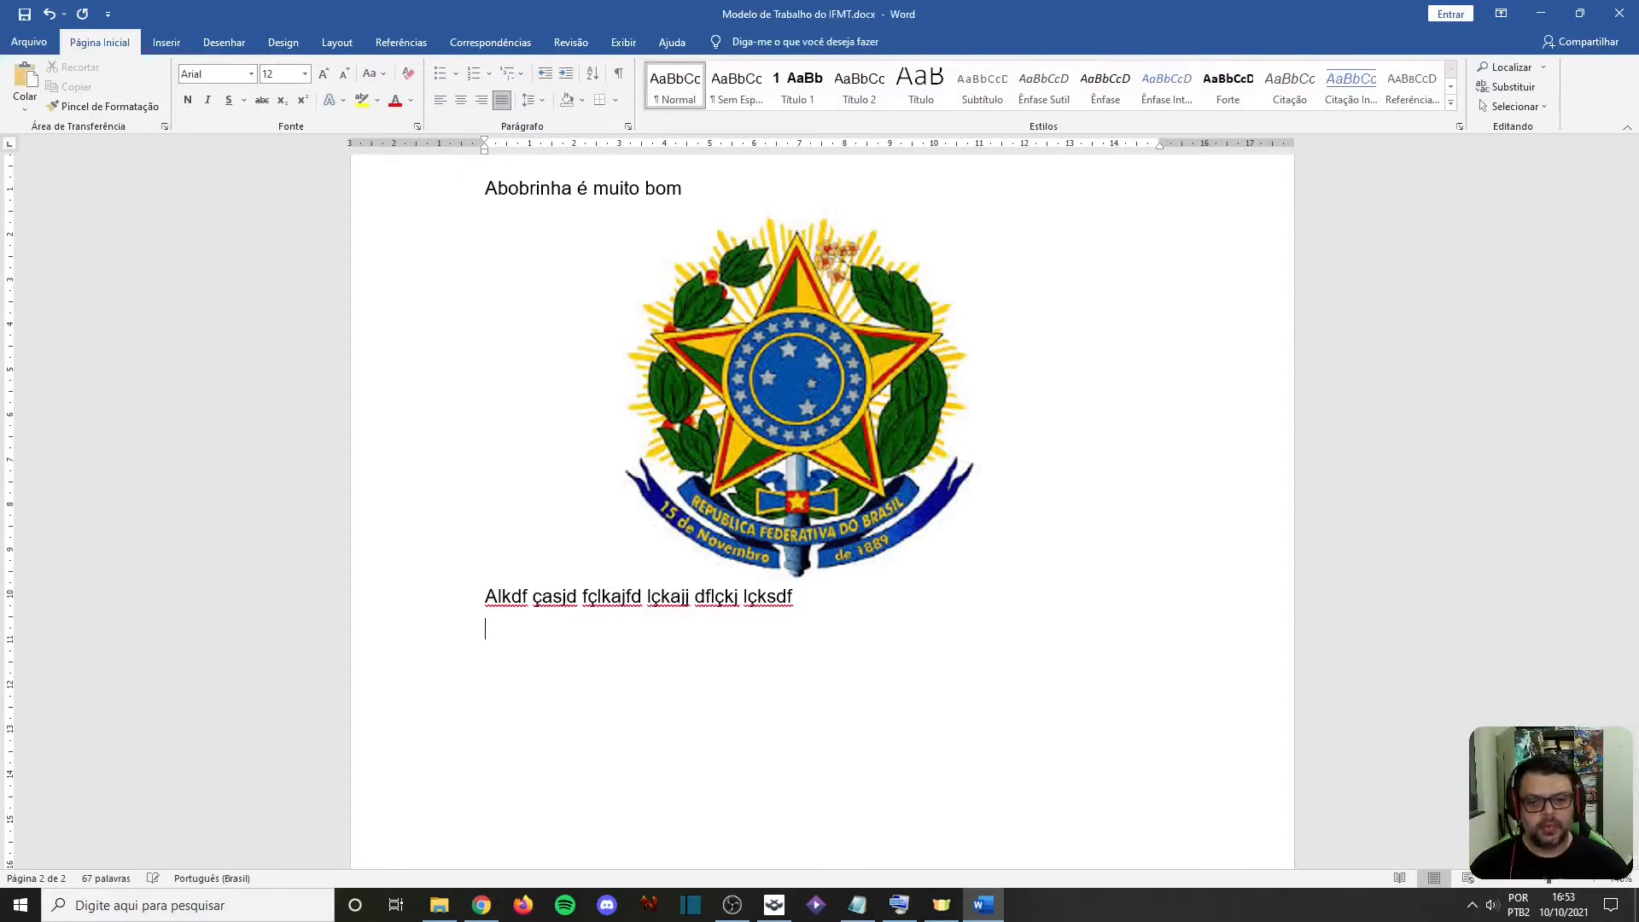
left_click(167, 42)
left_click(239, 86)
left_click(265, 147)
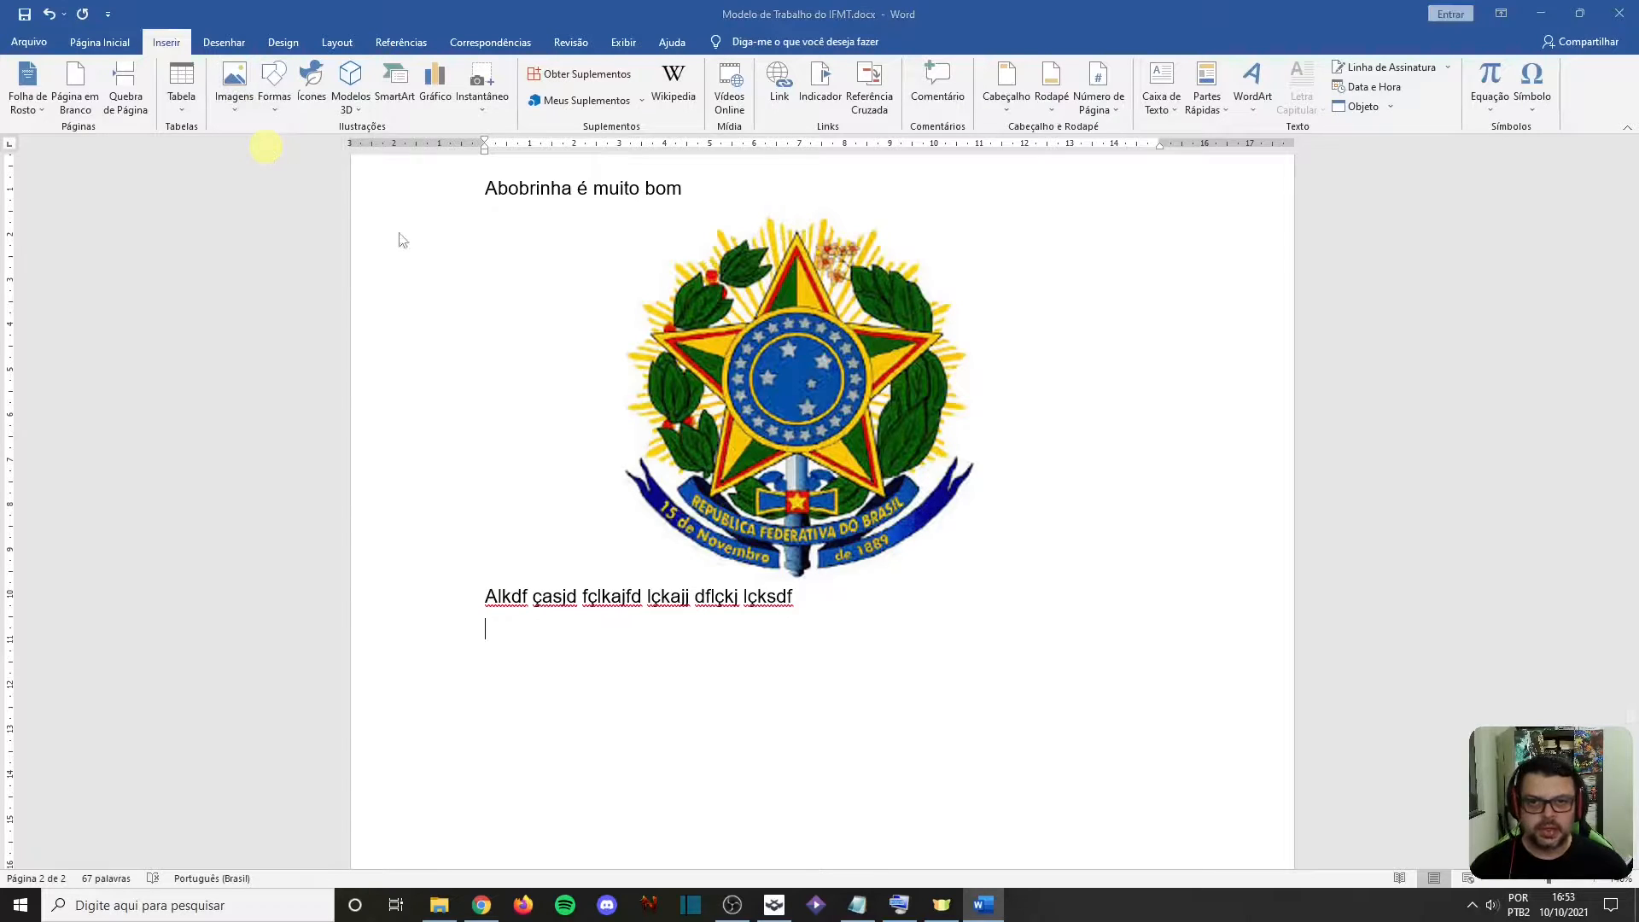
scroll(642, 248, "down", 2)
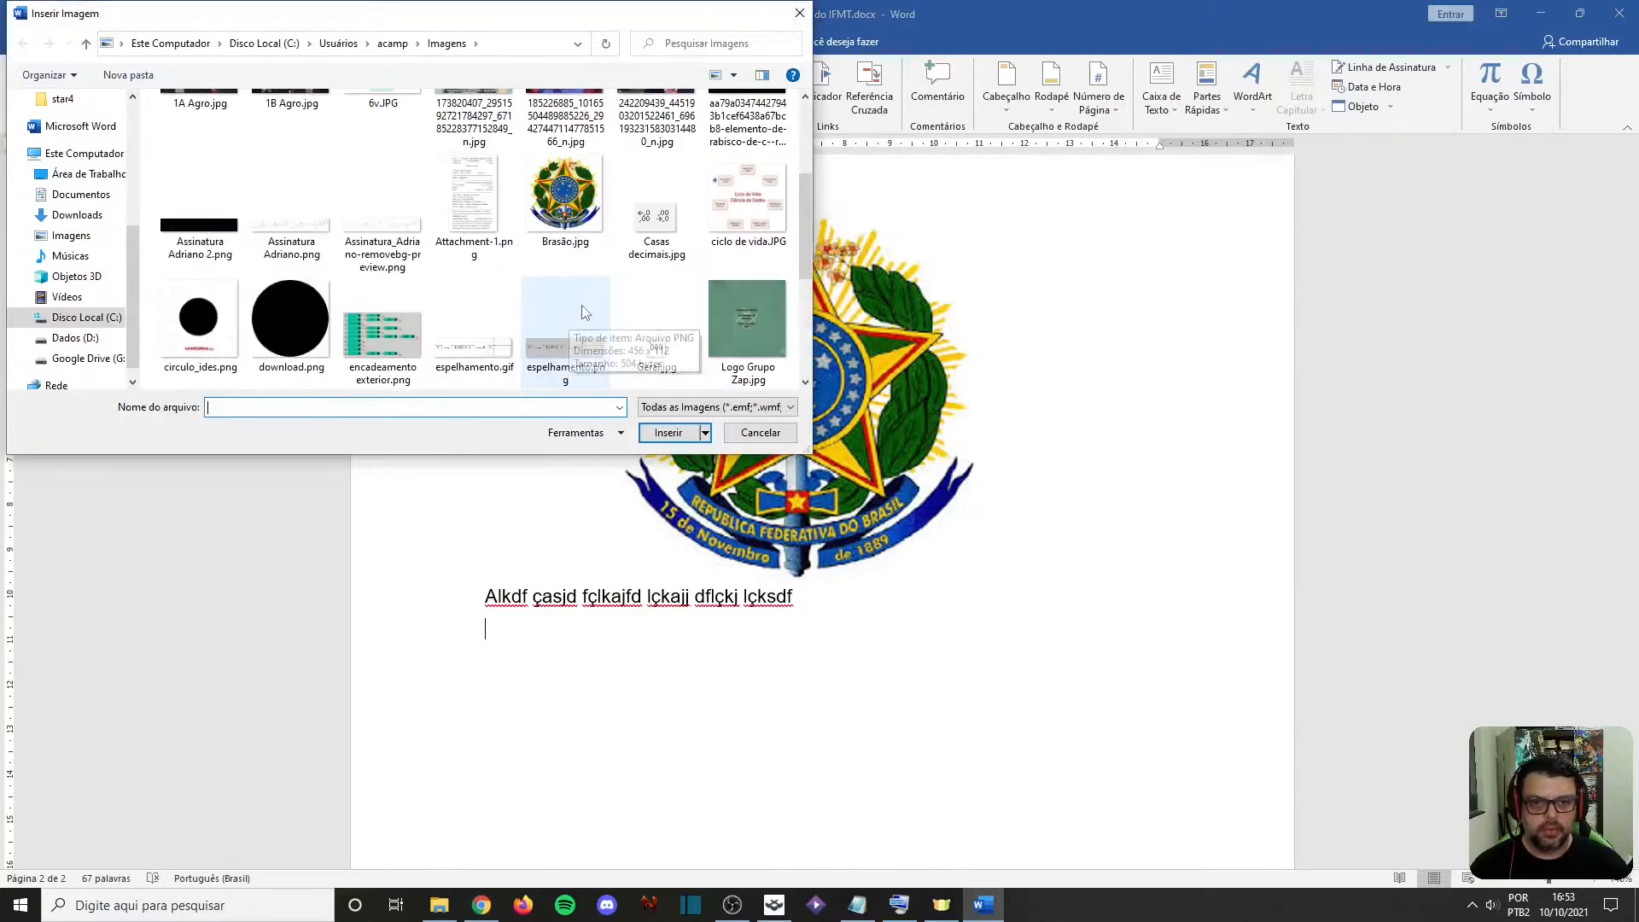
scroll(708, 299, "down", 2)
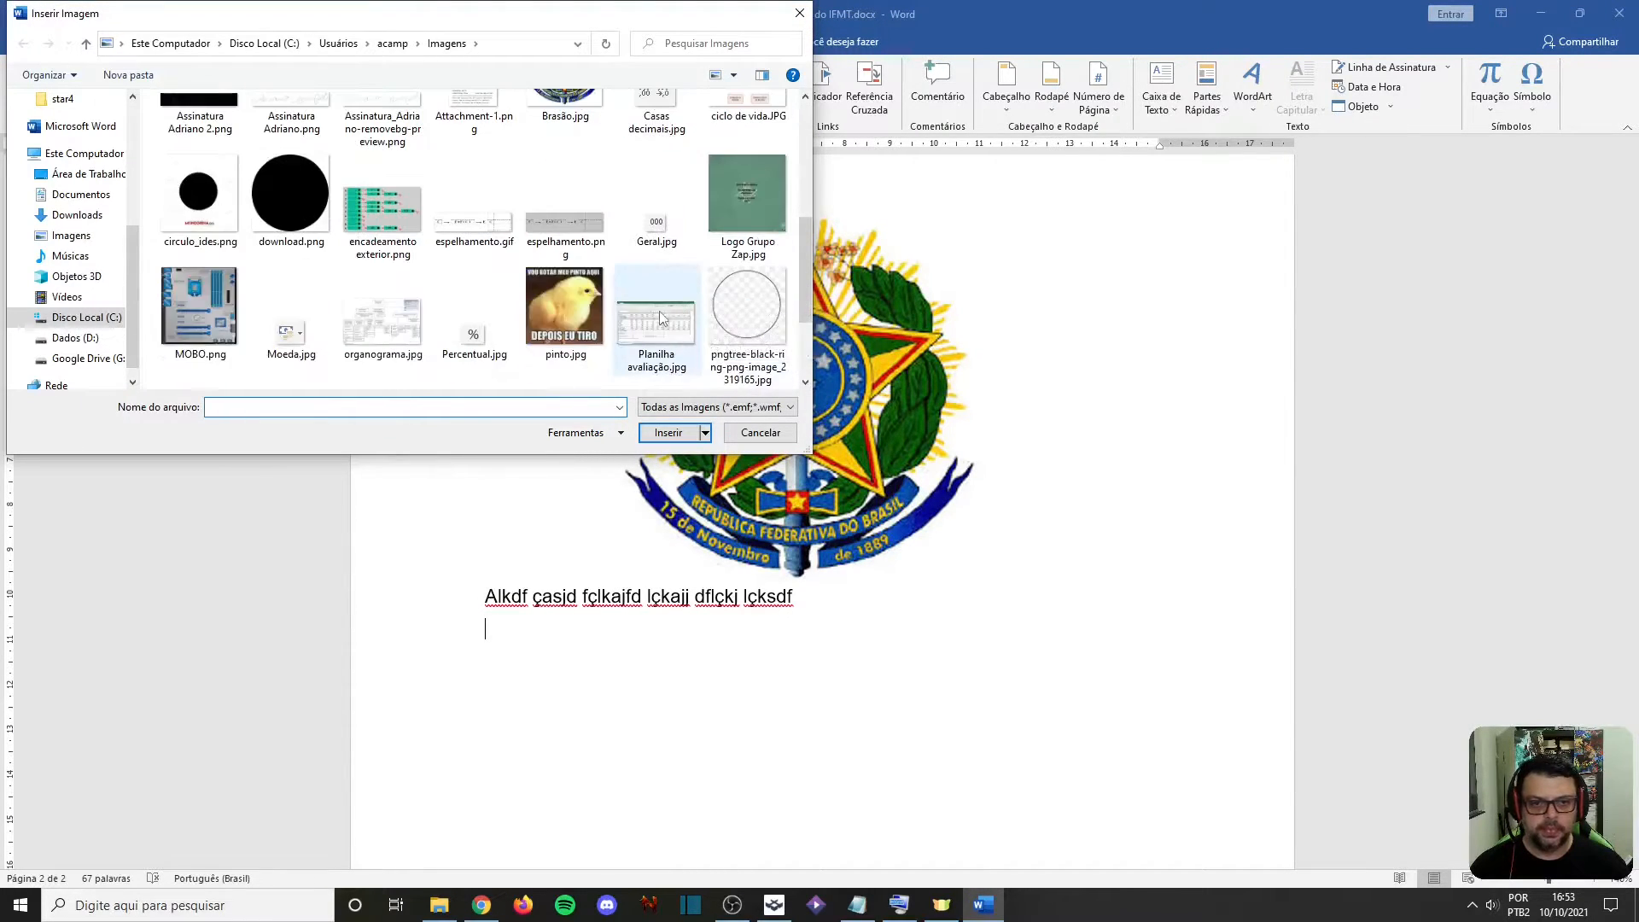
scroll(546, 375, "down", 2)
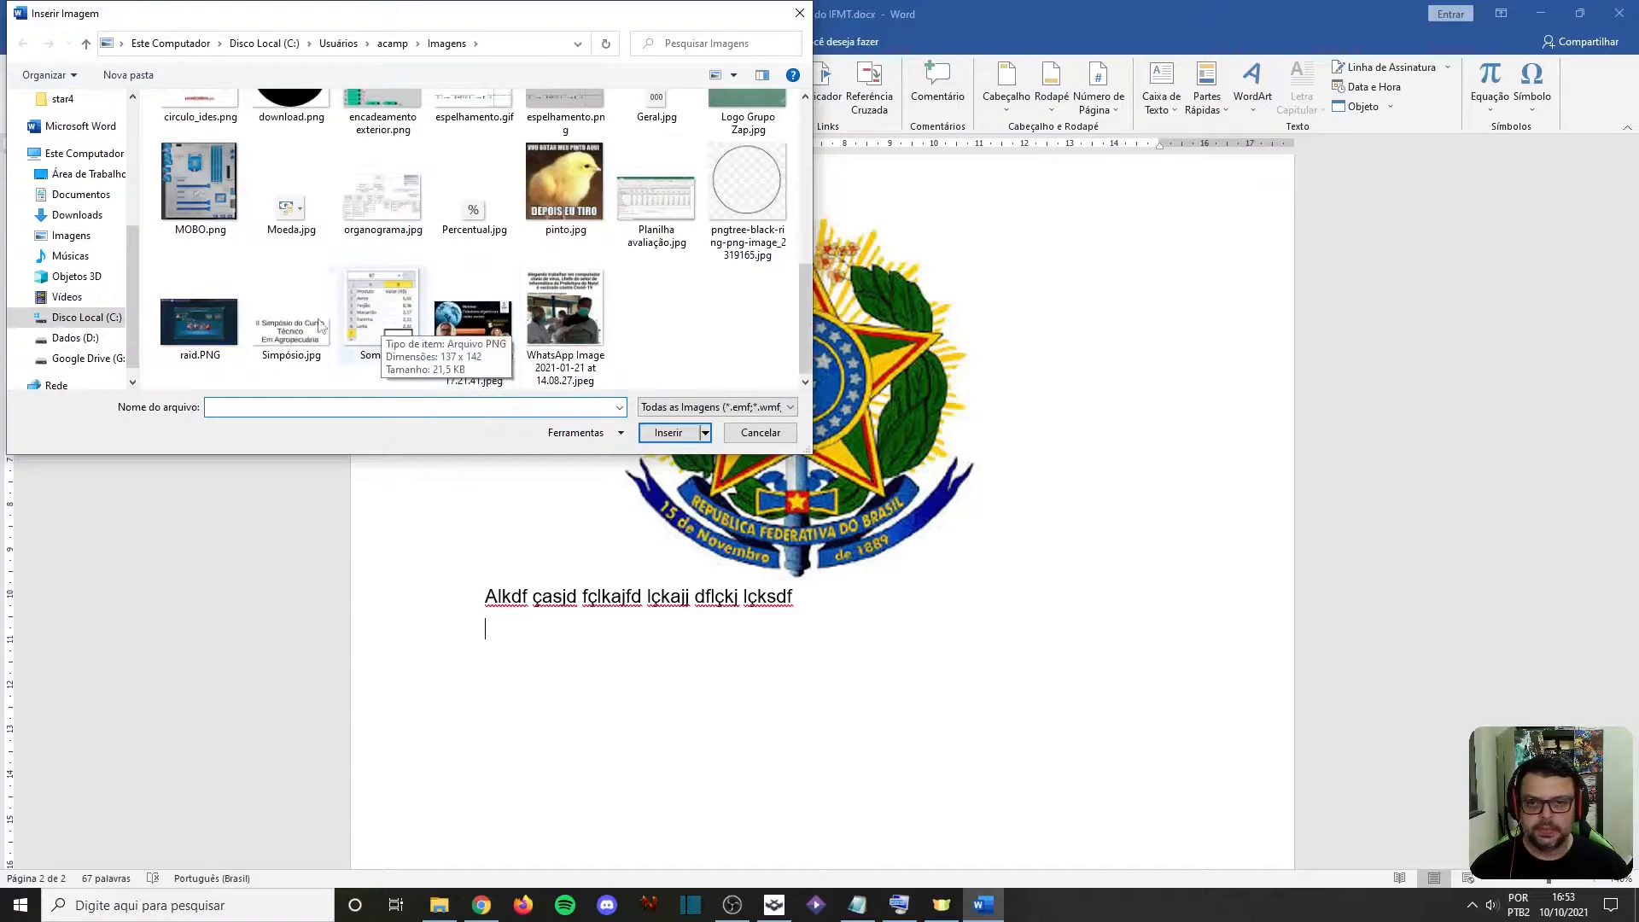
scroll(307, 343, "up", 6)
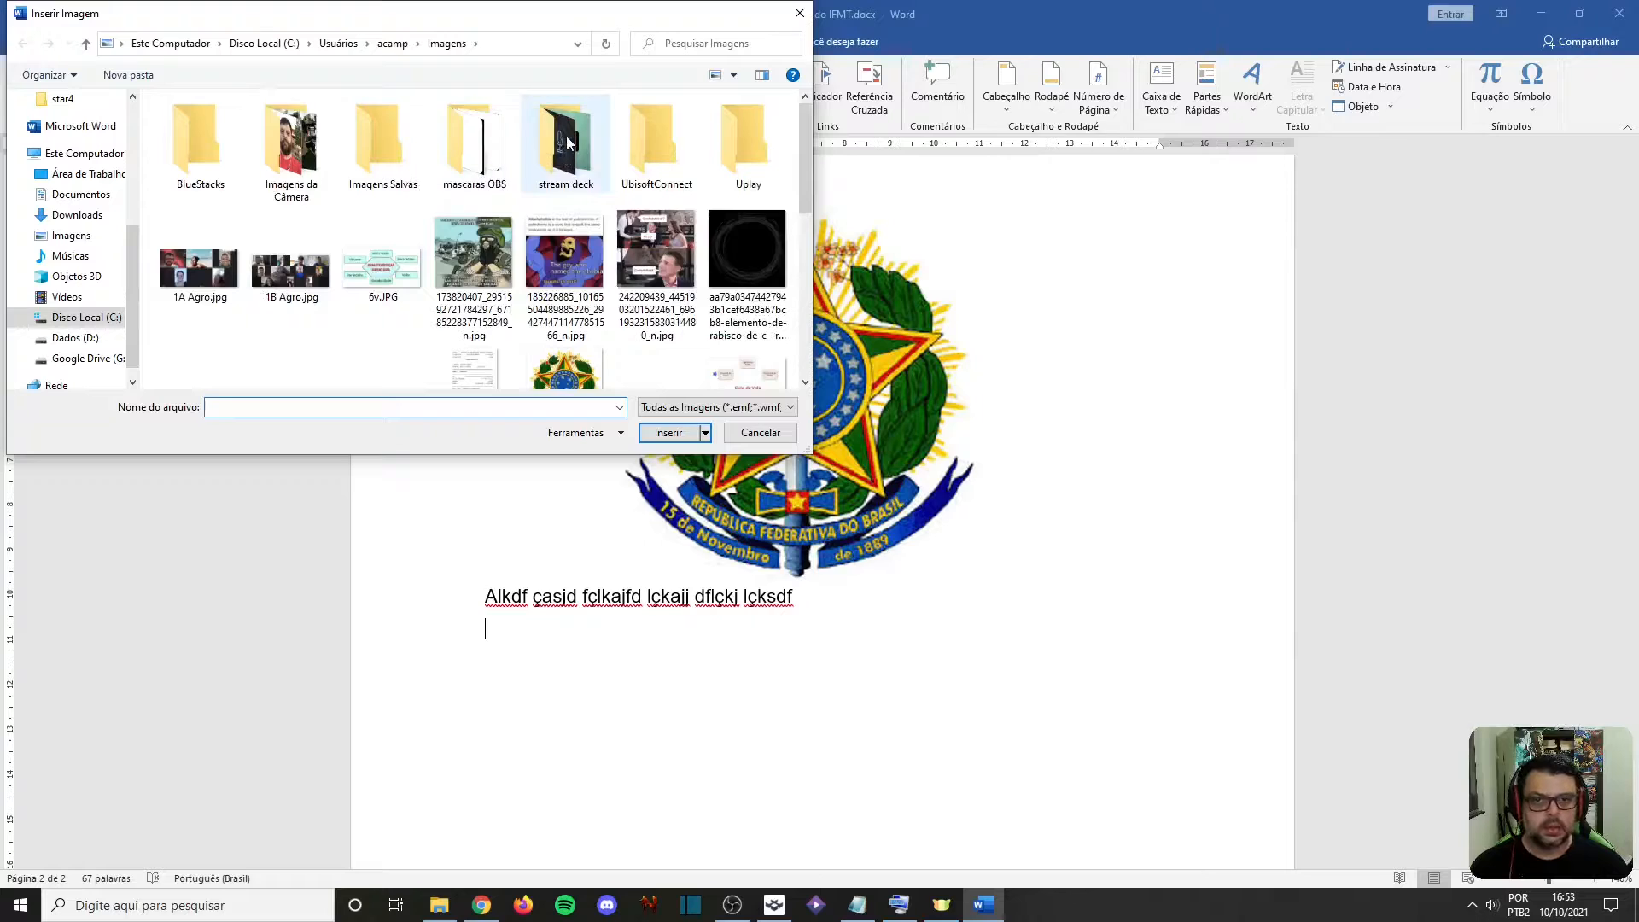
double_click(491, 162)
double_click(286, 170)
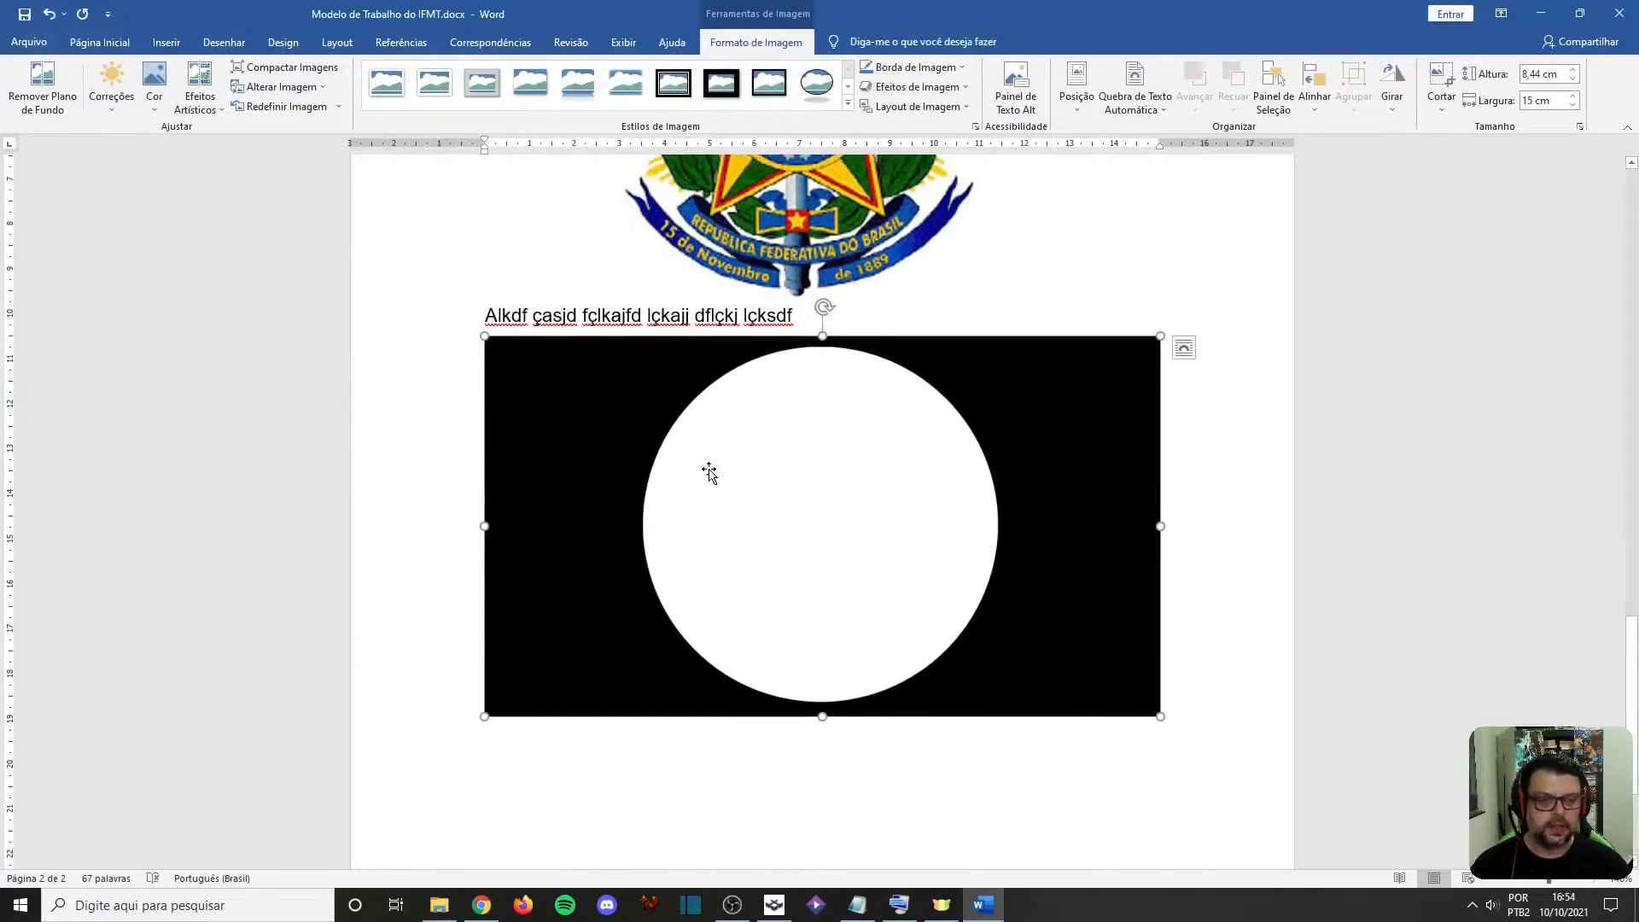
Set the white-circle picture's text wrapping to Superior e Inferior
left_click(965, 410)
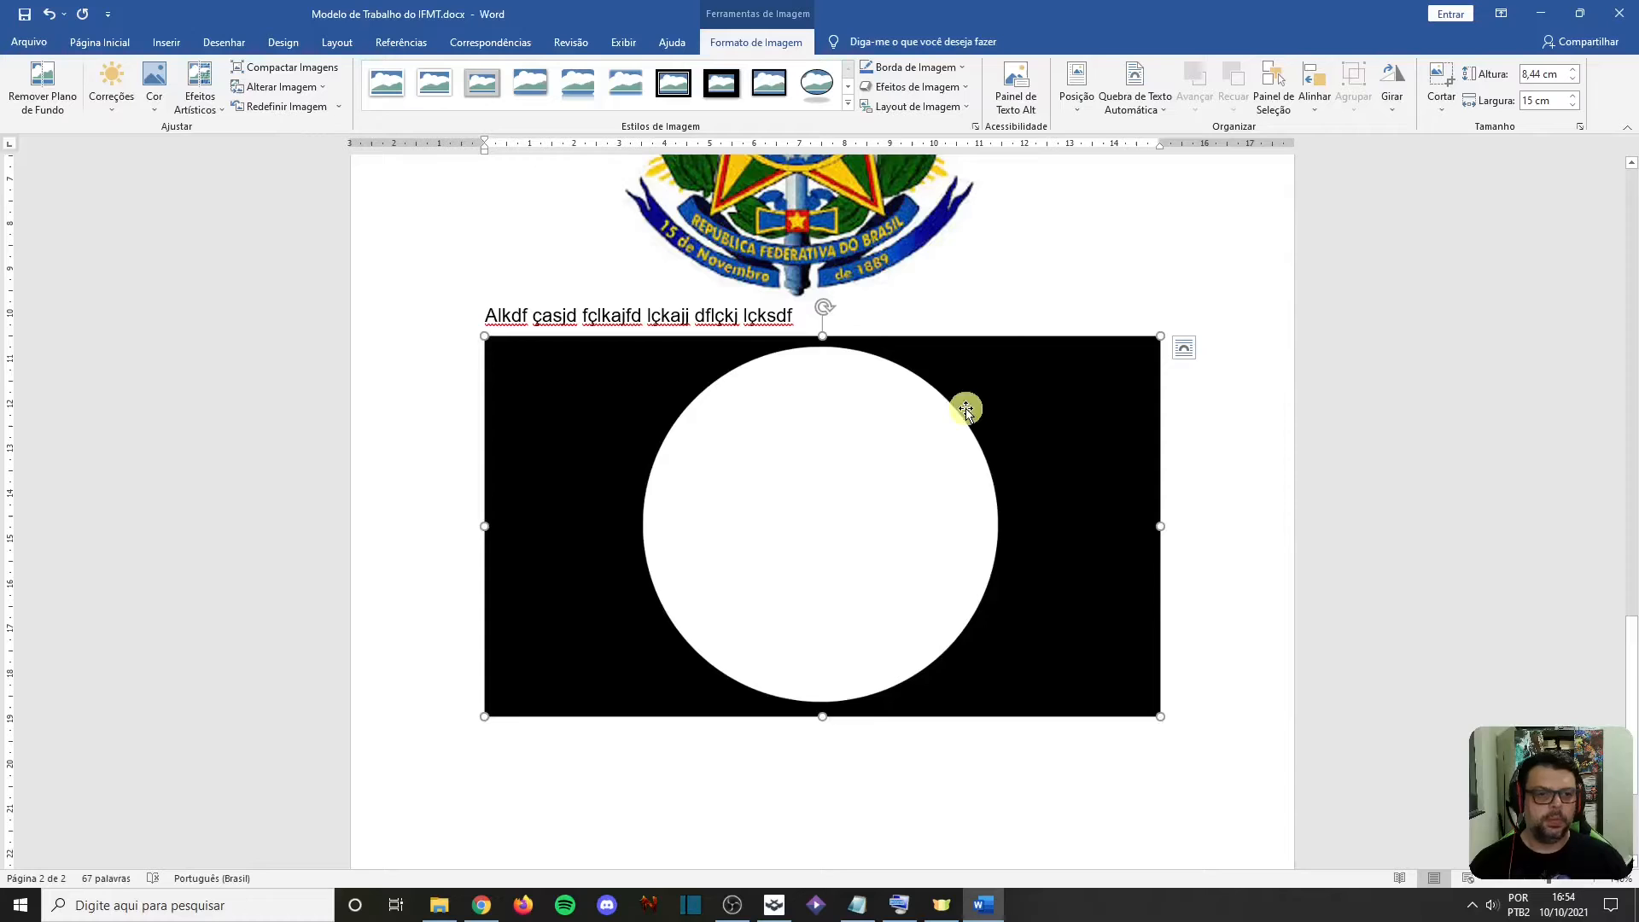
left_click(1134, 96)
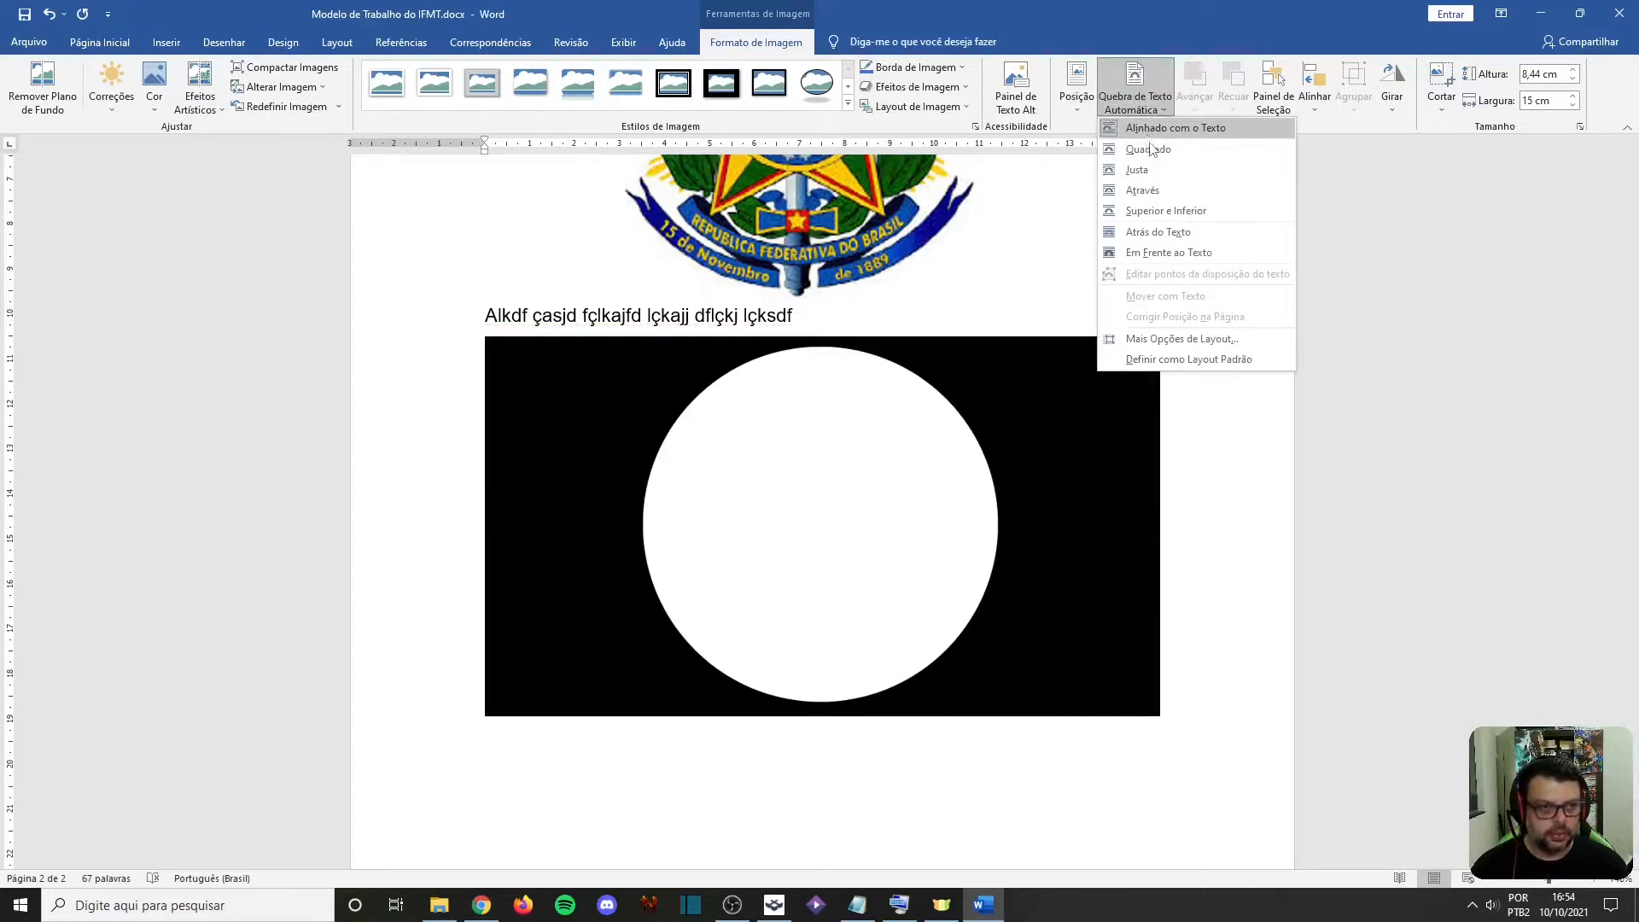
left_click(1164, 211)
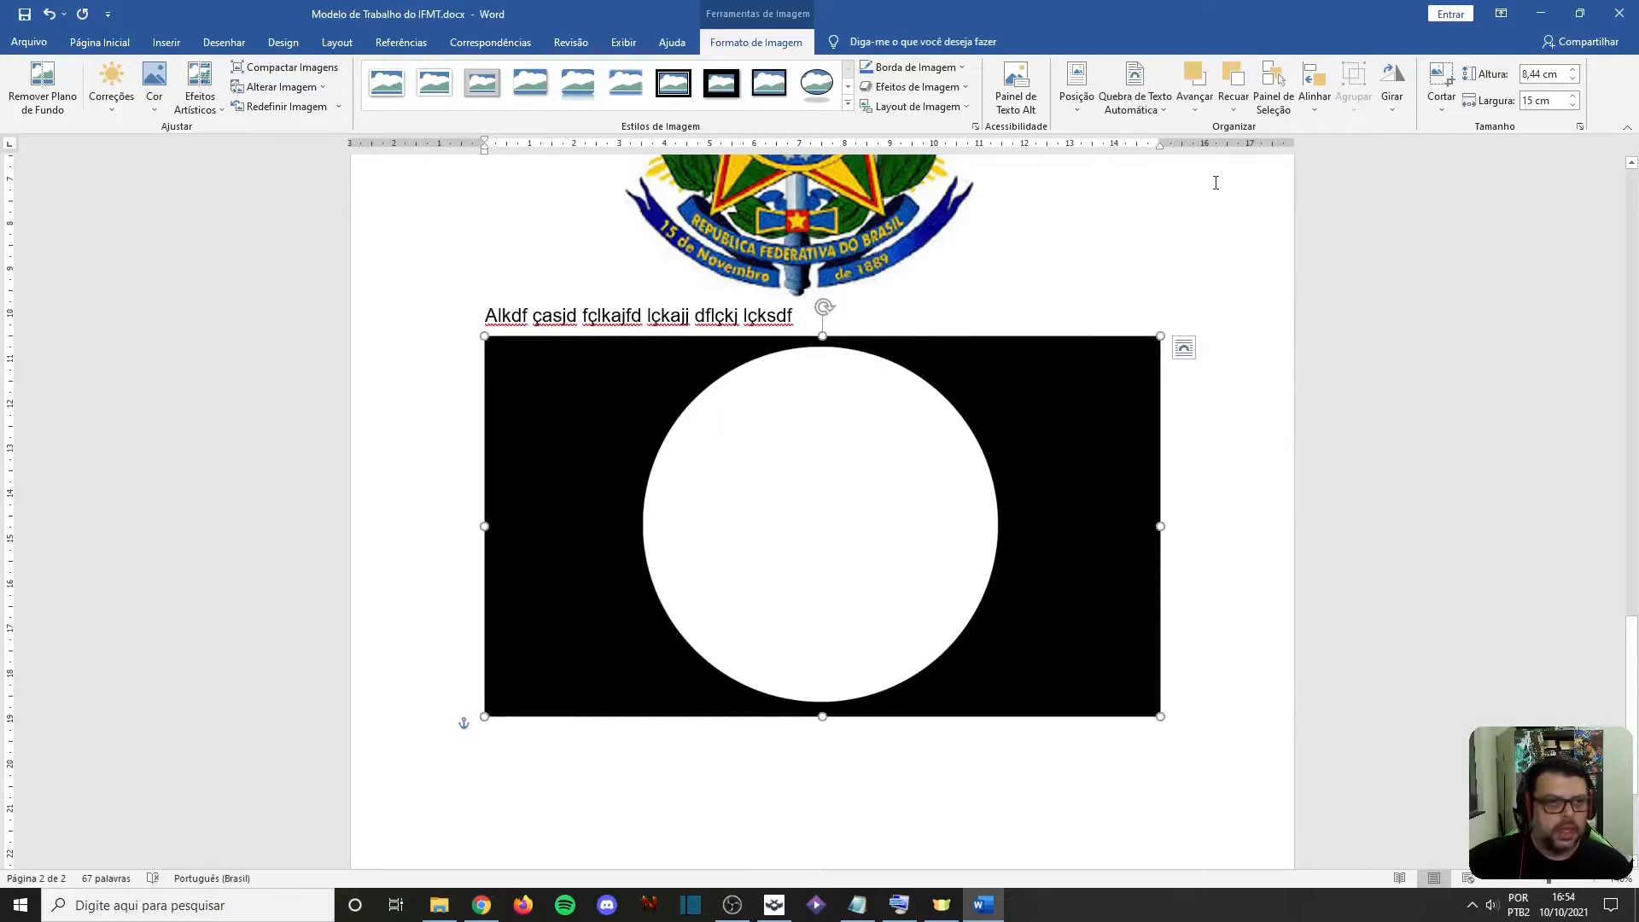
left_click(1134, 95)
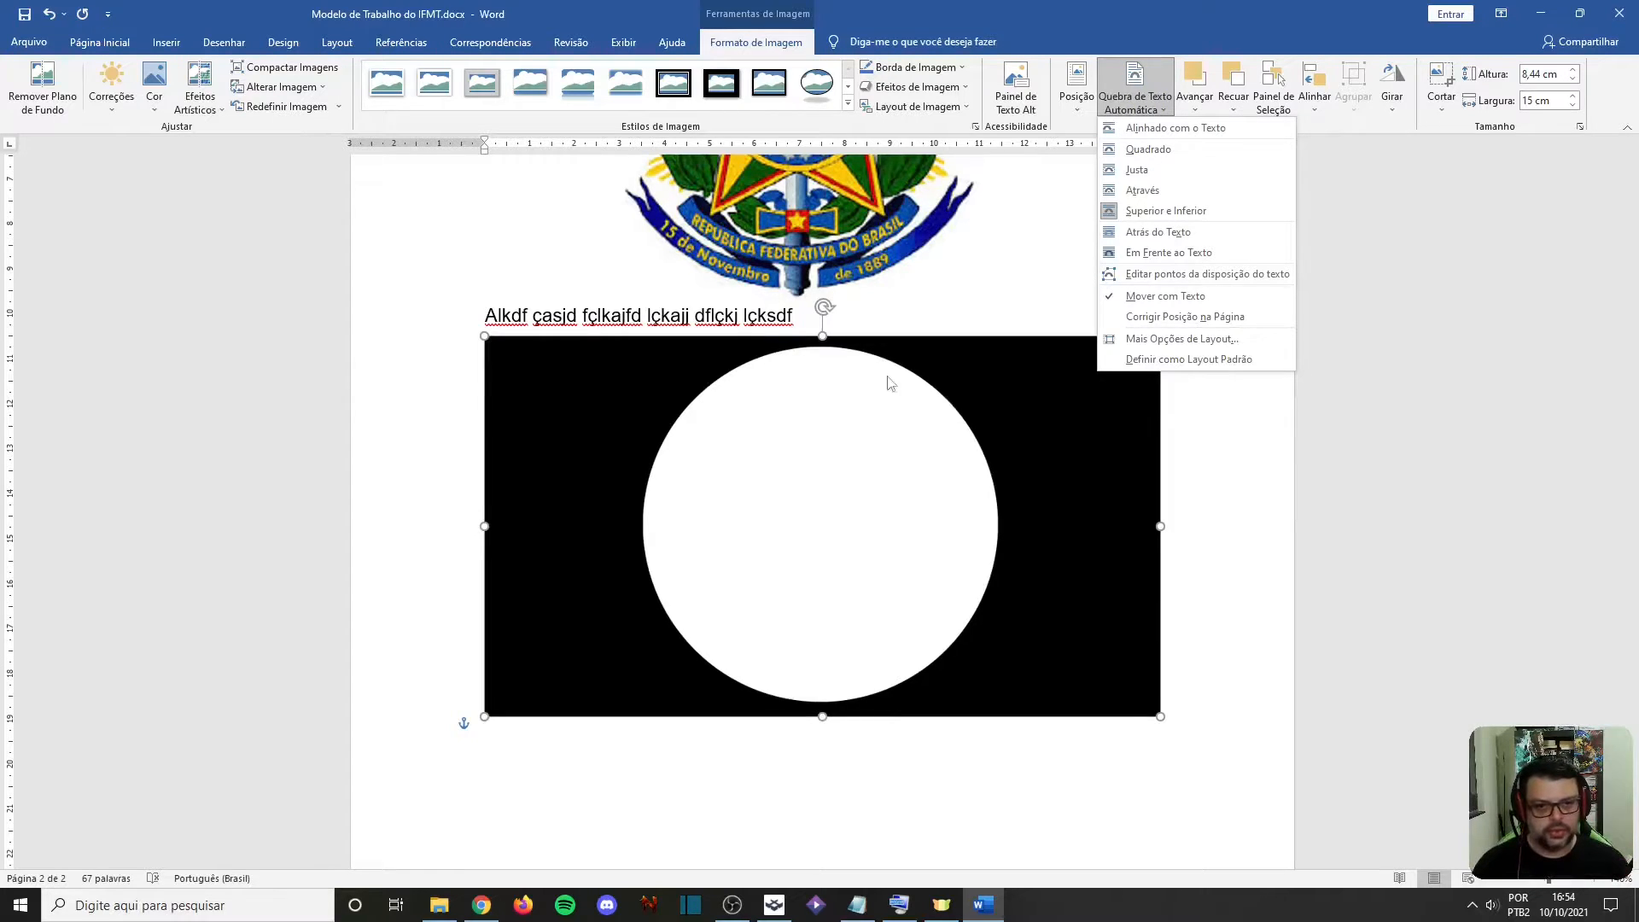
left_click(806, 314)
Try adding a blank line between the filler text and the white-circle picture, and remove it again
left_click(812, 321)
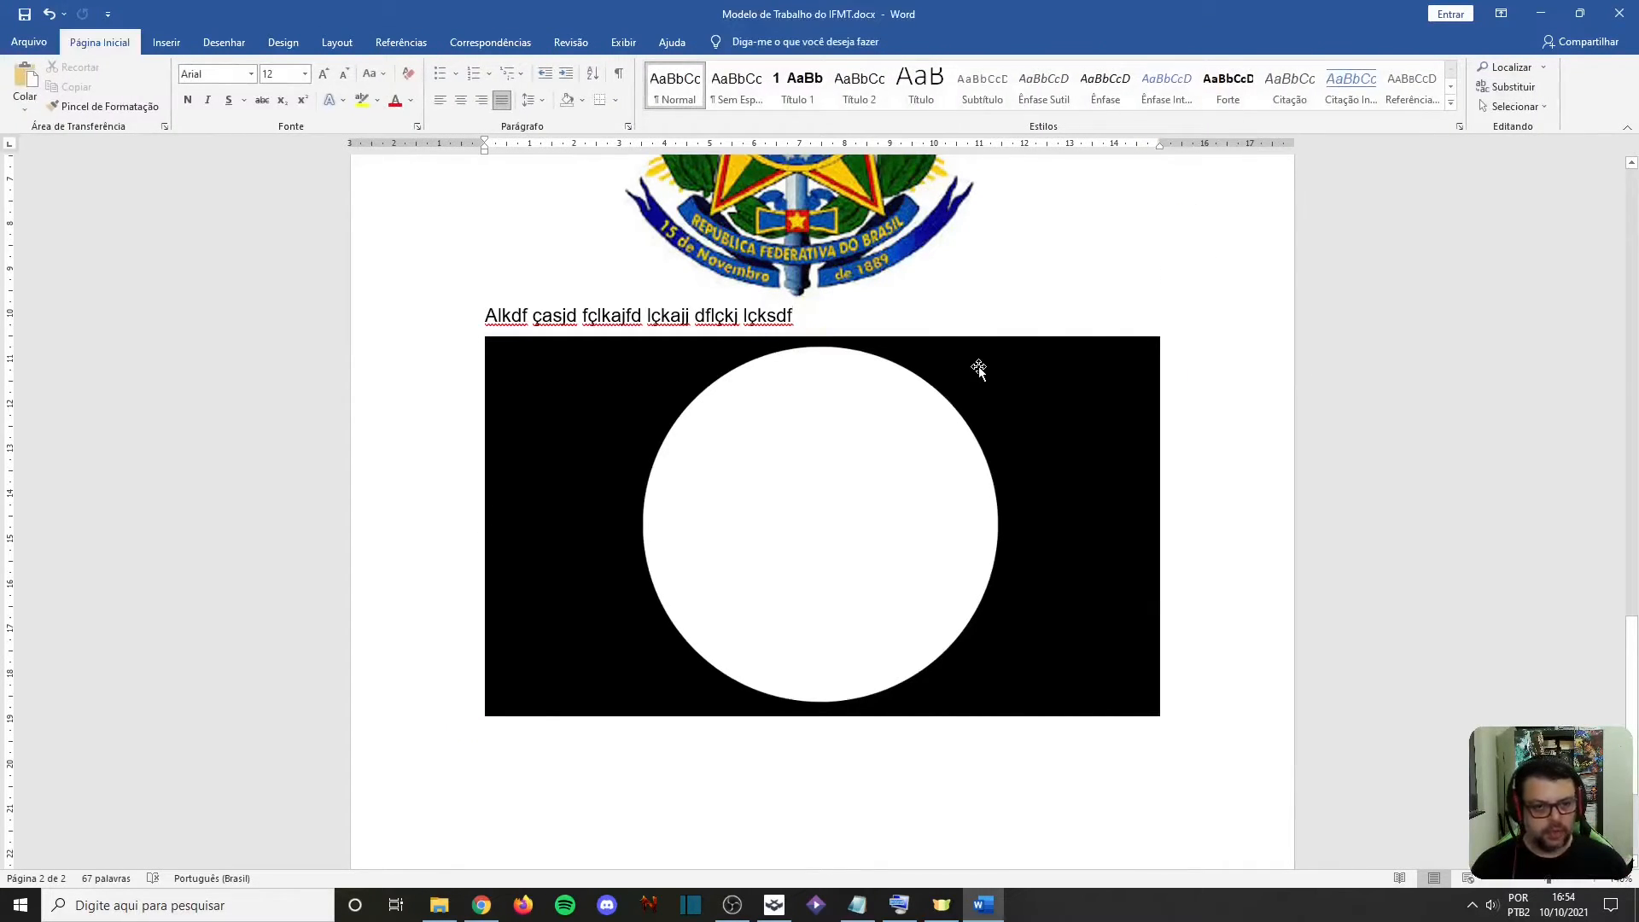
key("Return")
key("Delete")
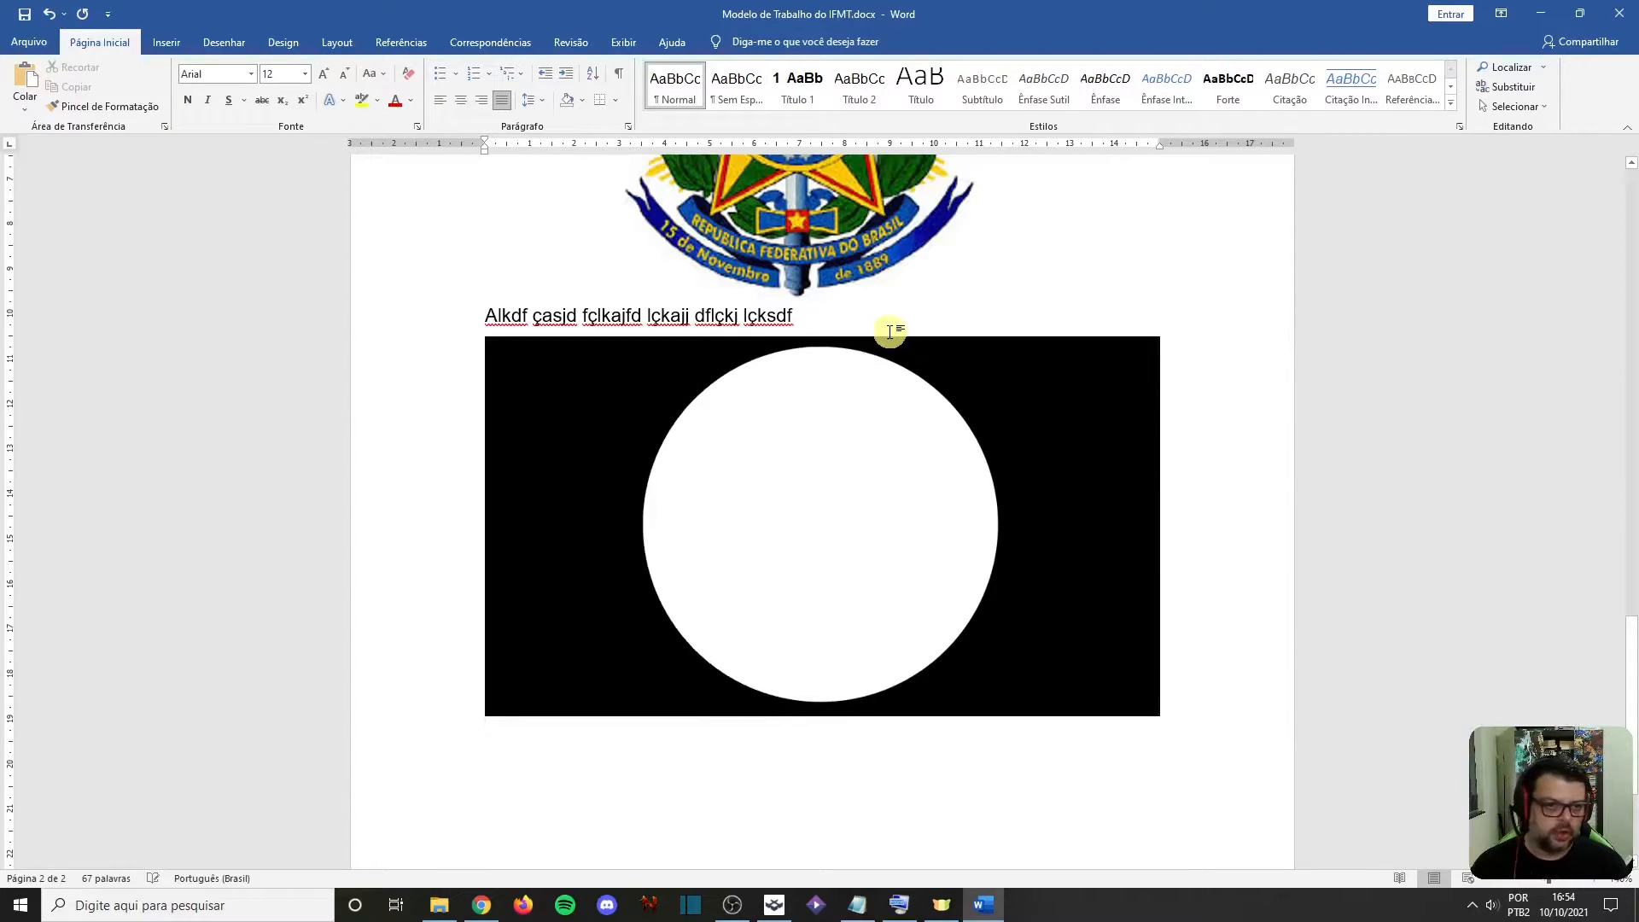
left_click(855, 318)
key("Return")
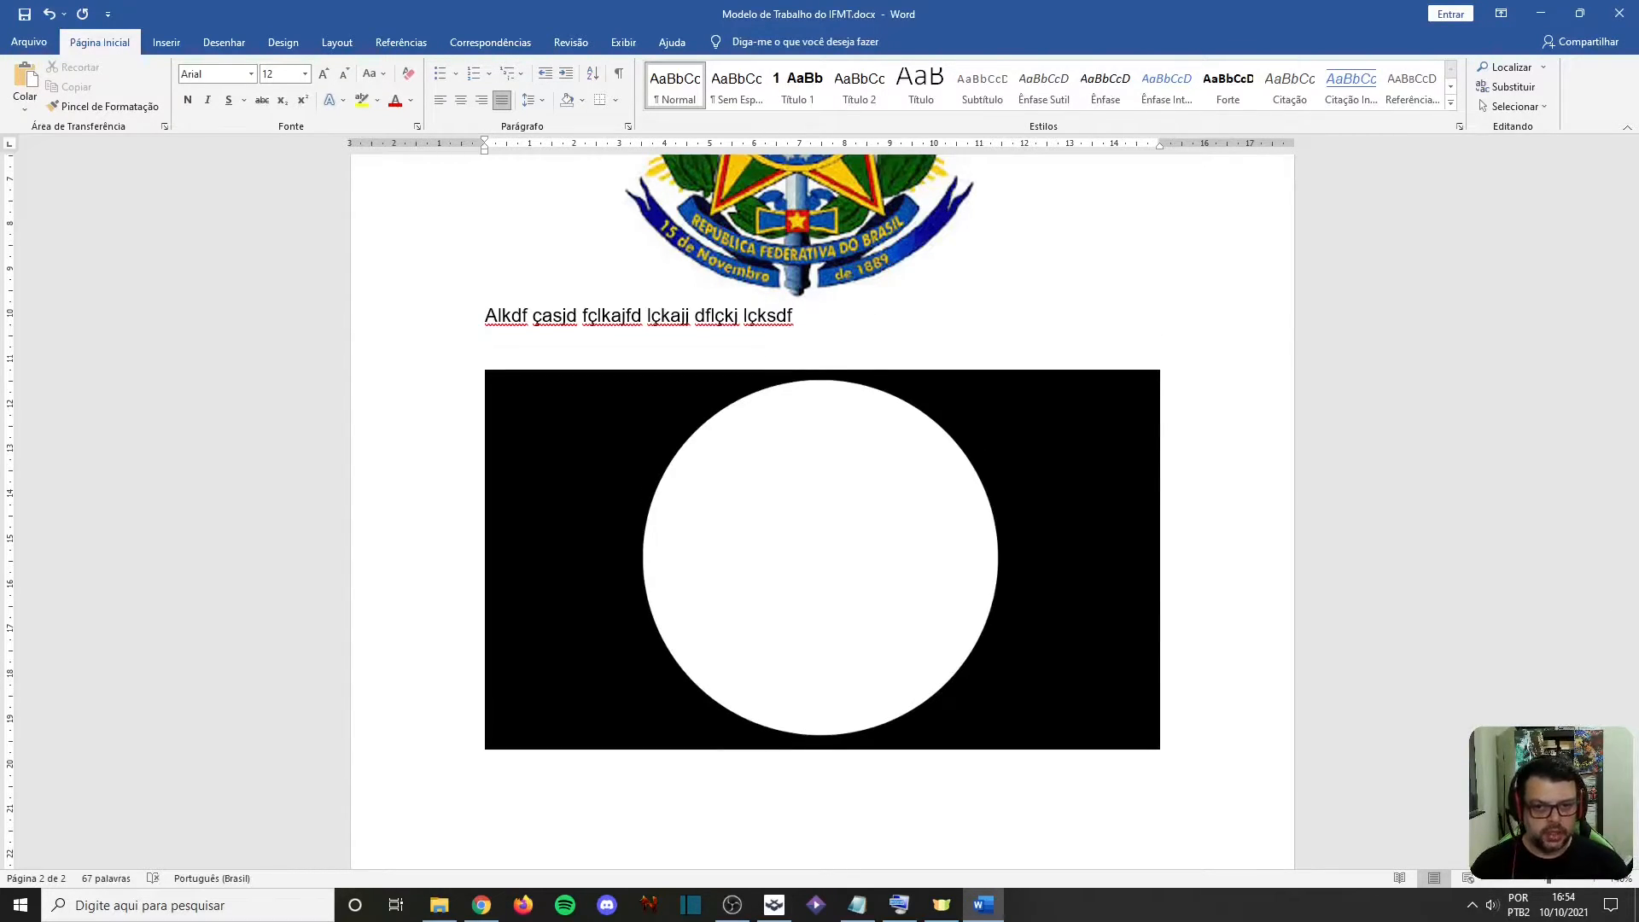
key("Delete")
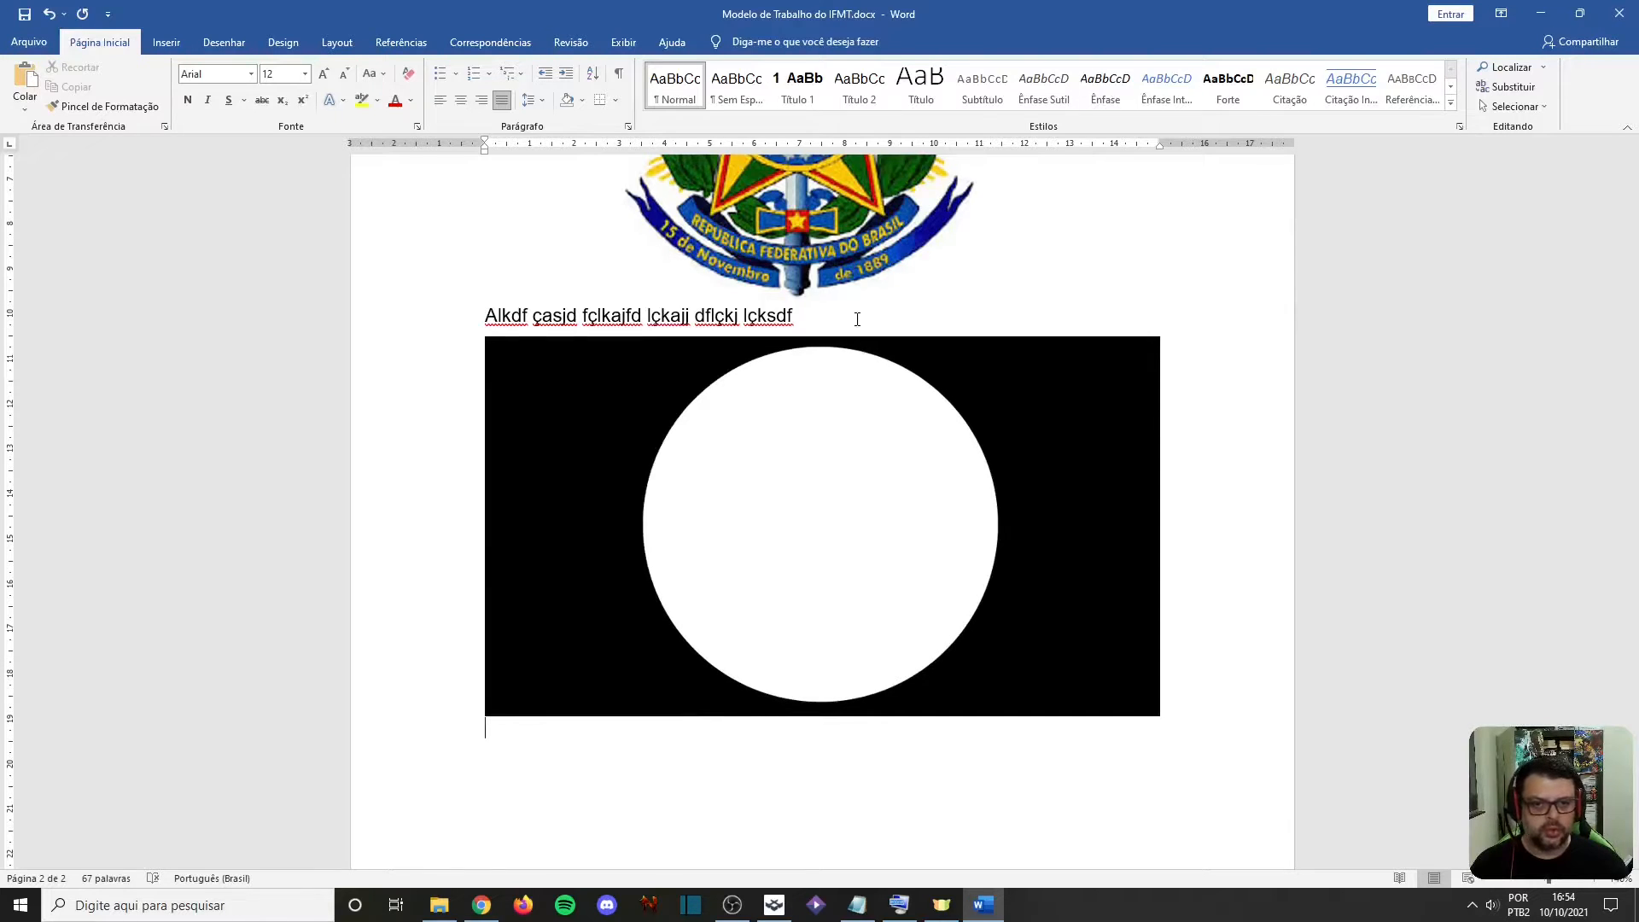
key("Return")
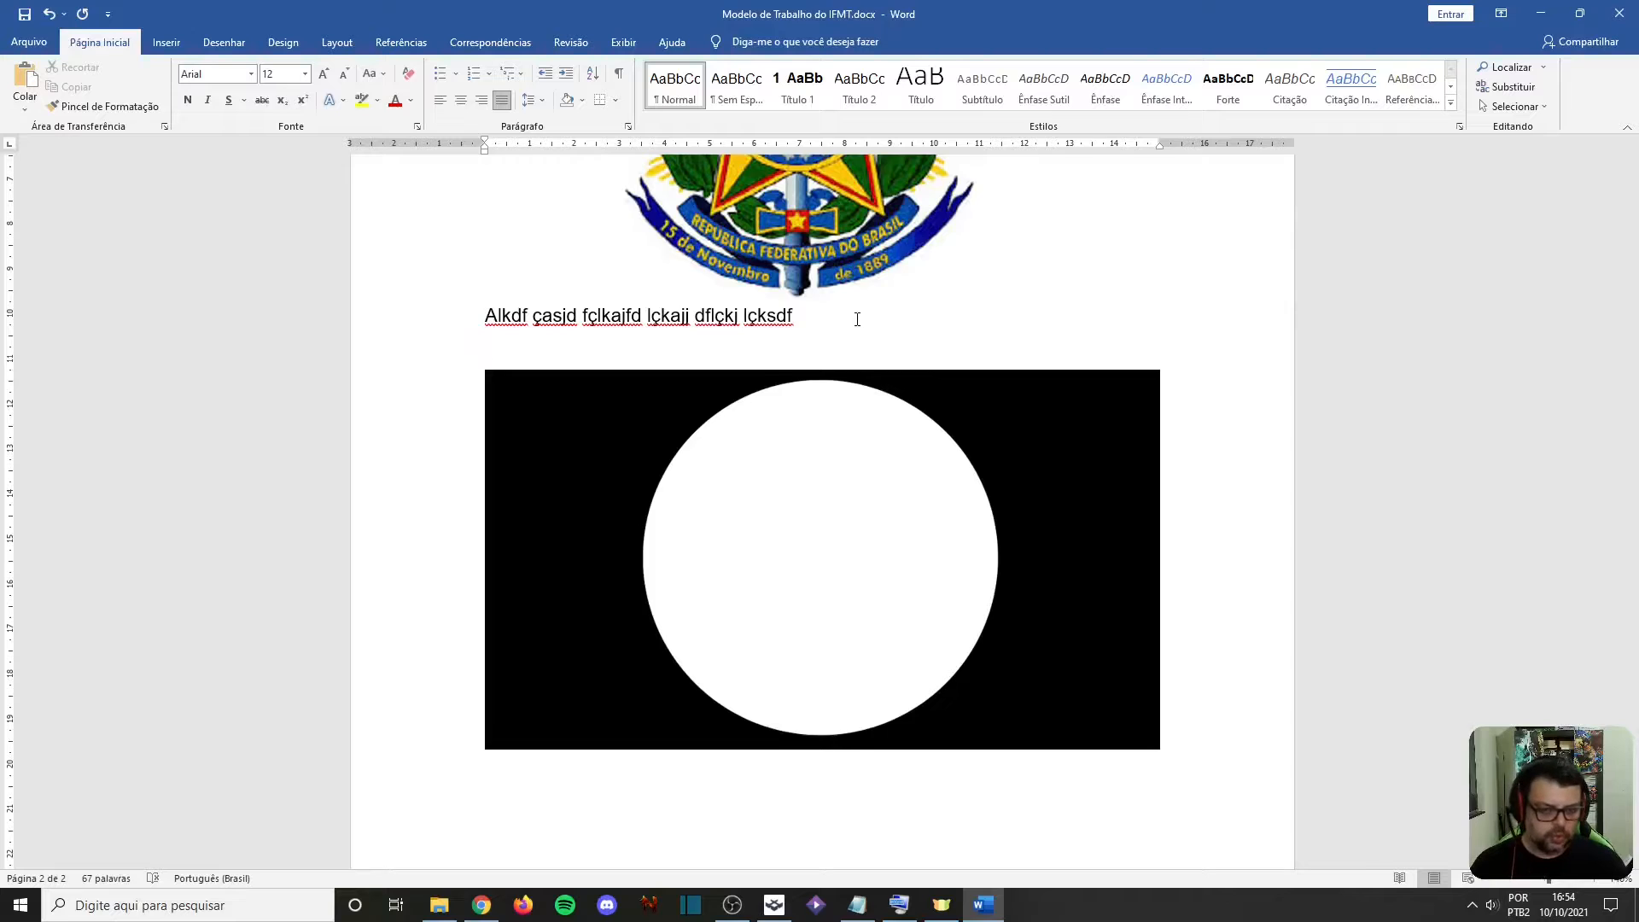
key("Delete")
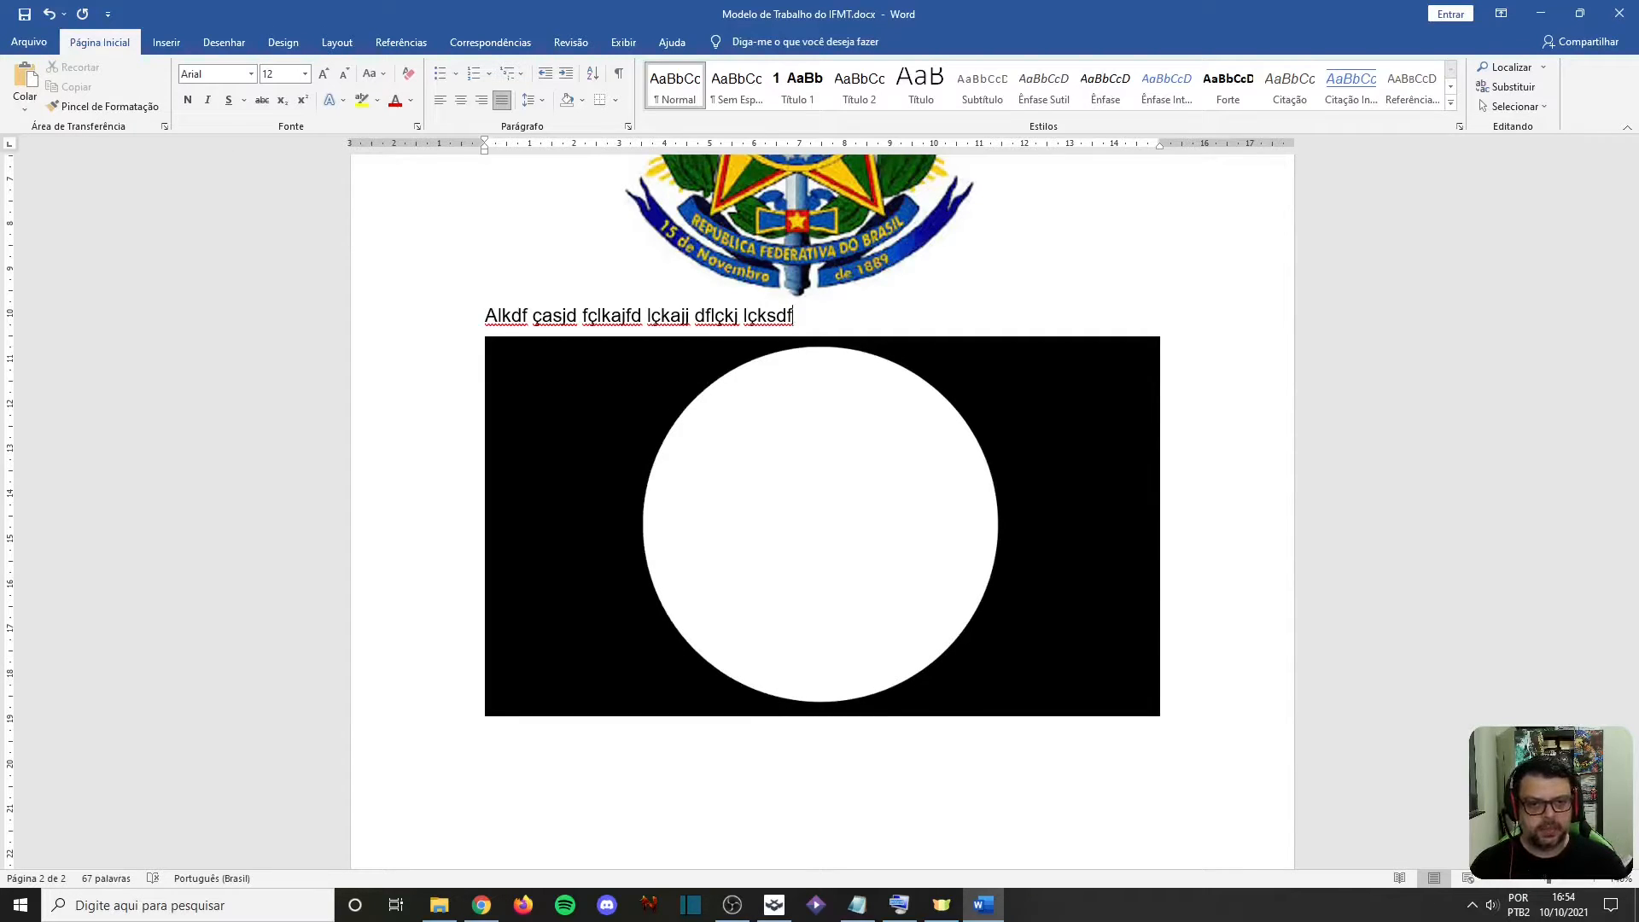
Write the filler text "asdlkf açlsdjf çlaksjfd çlkajdfsf lkçjsdfl" on the line below the white-circle picture
key("Down")
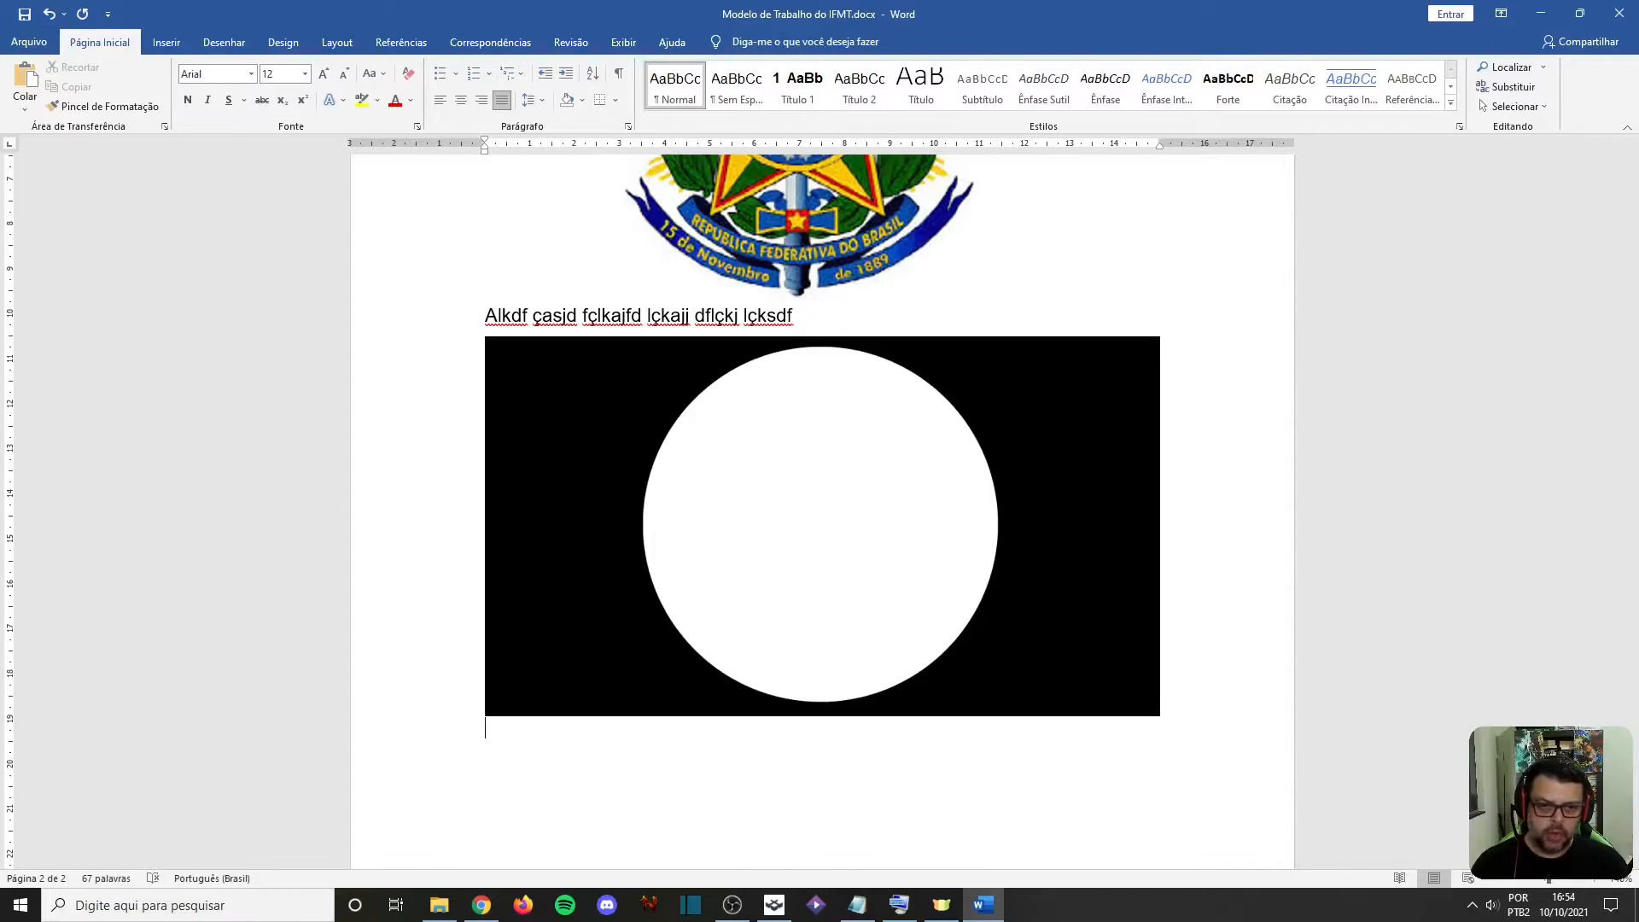
type("asdlkf açlsdif çlaksjfd çlkajdfsf lkçjsdfl")
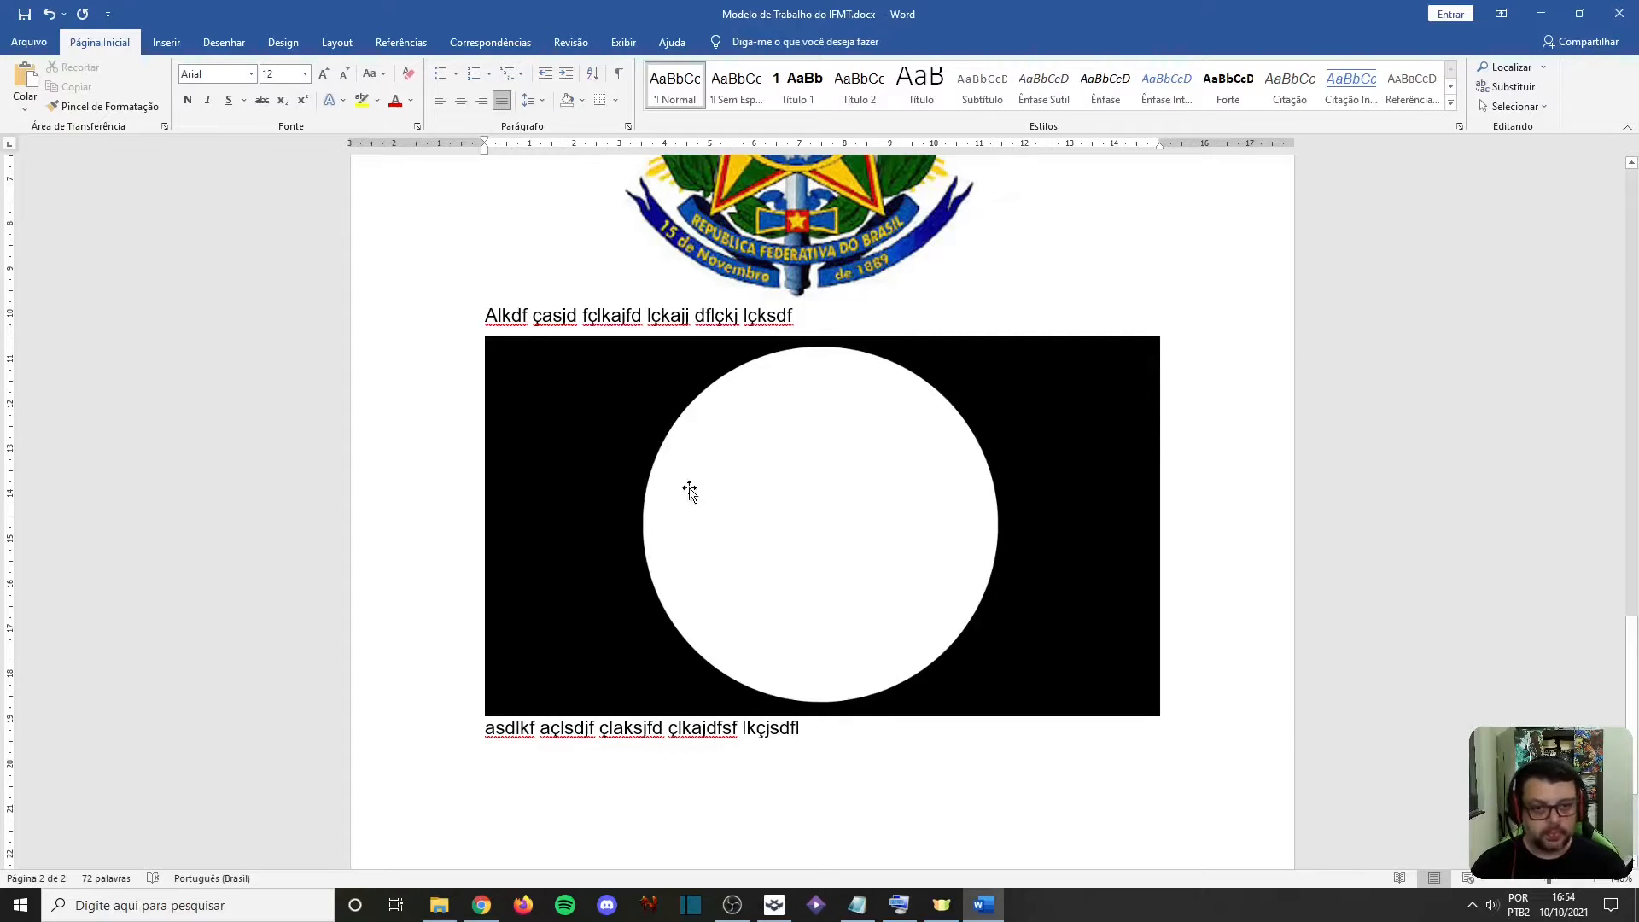
scroll(688, 487, "up", 2)
scroll(658, 502, "down", 2)
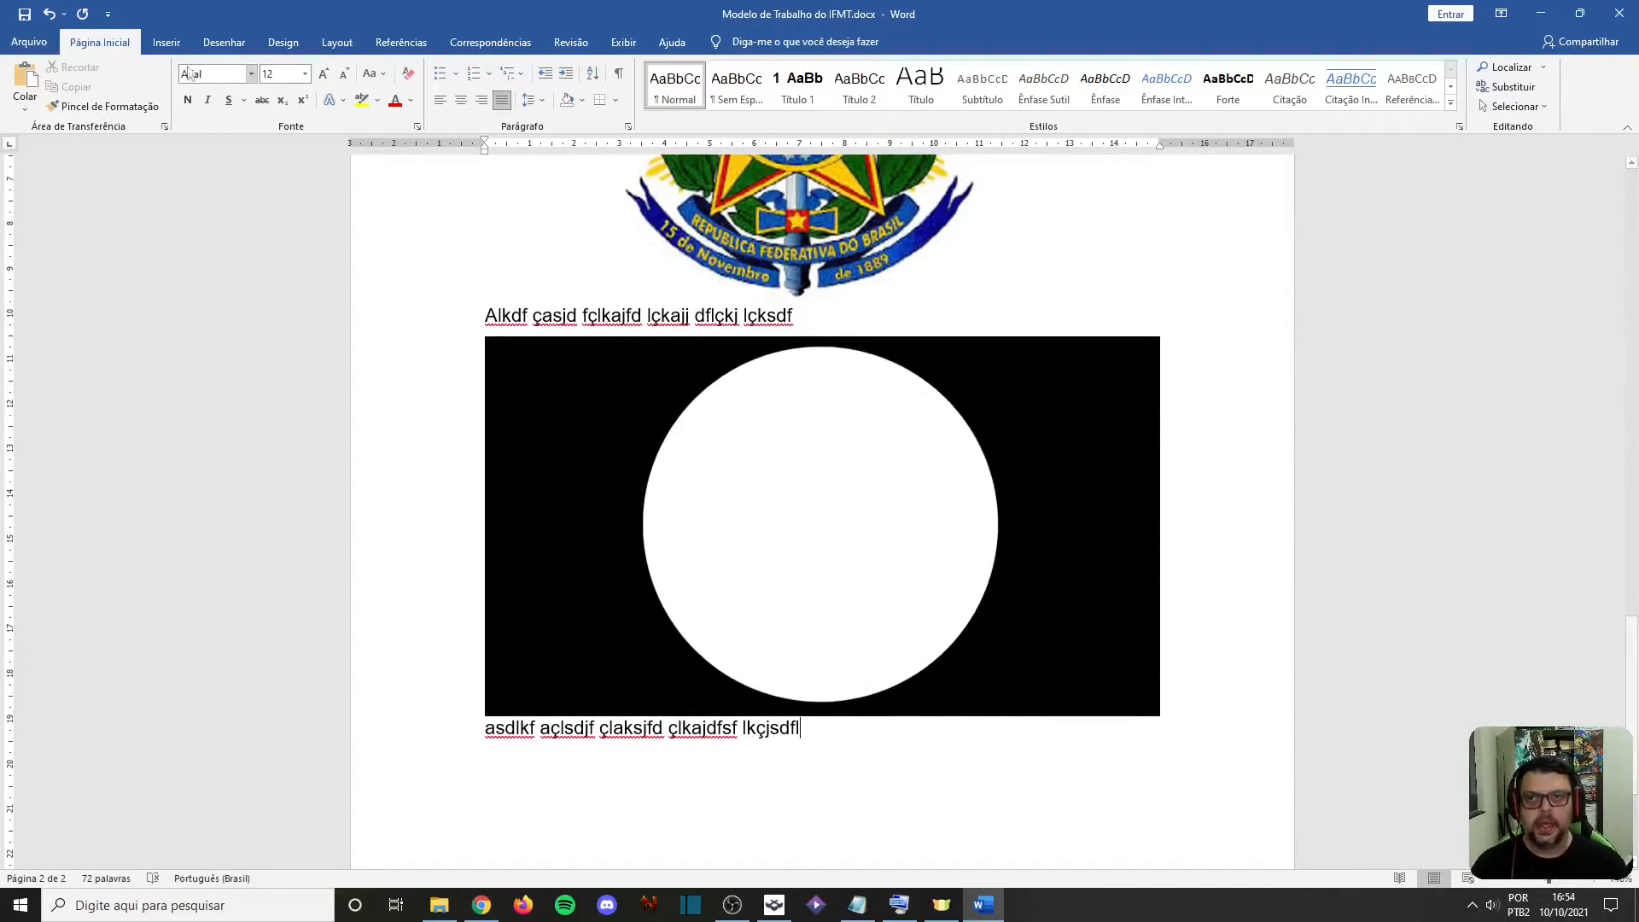
Insert a page break after the filler text below the white-circle picture
left_click(166, 42)
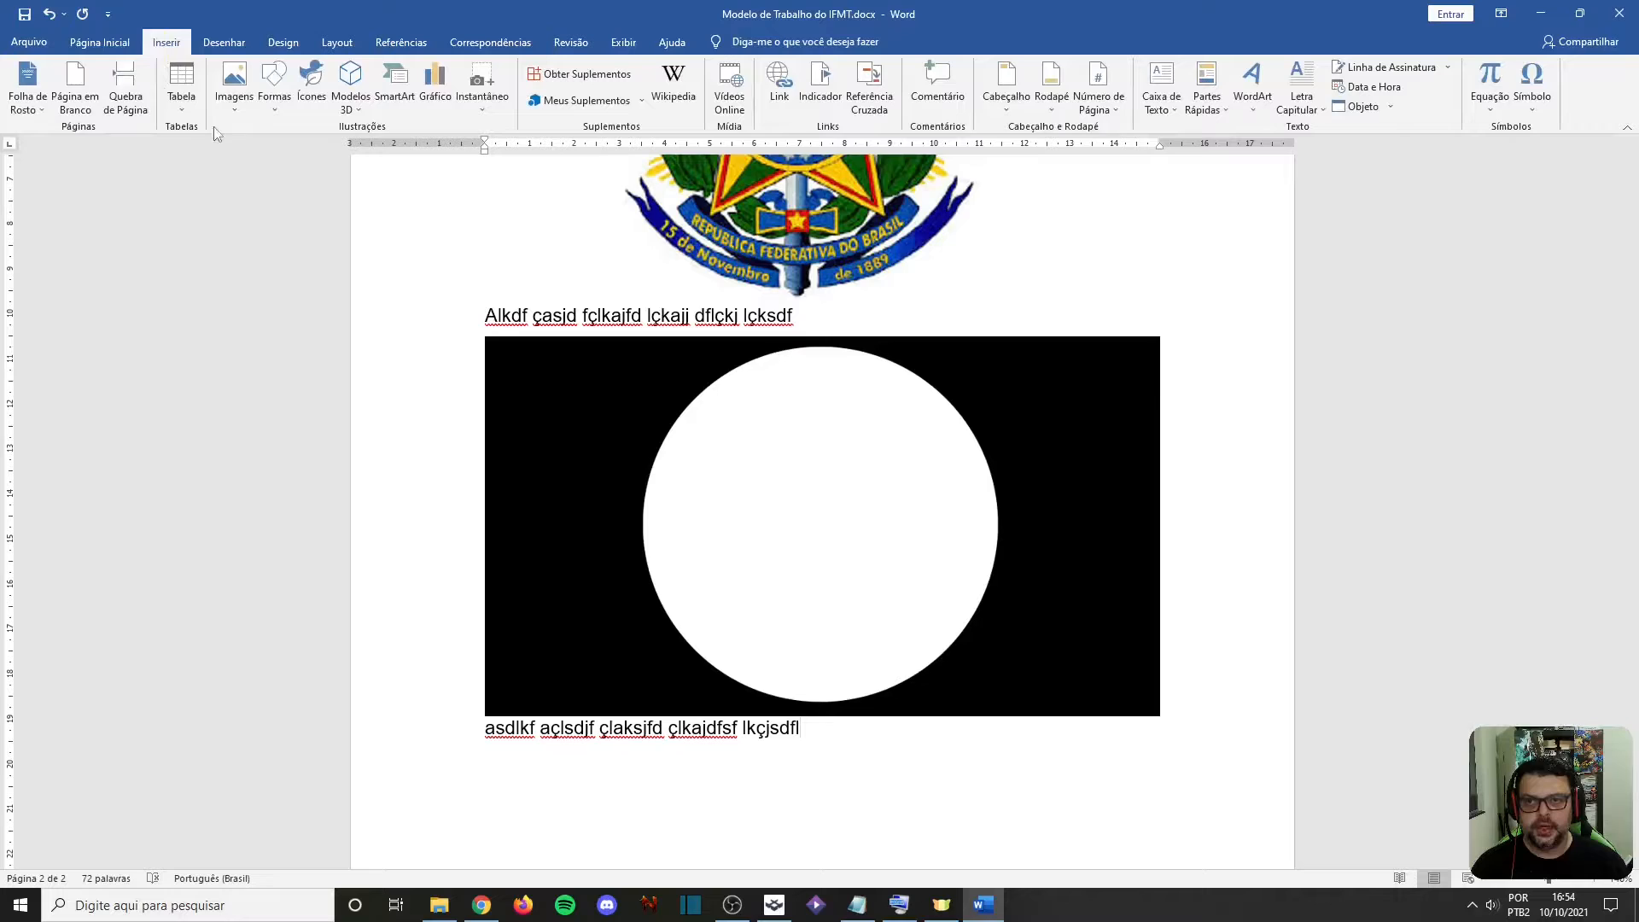
left_click(126, 94)
scroll(503, 512, "down", 5)
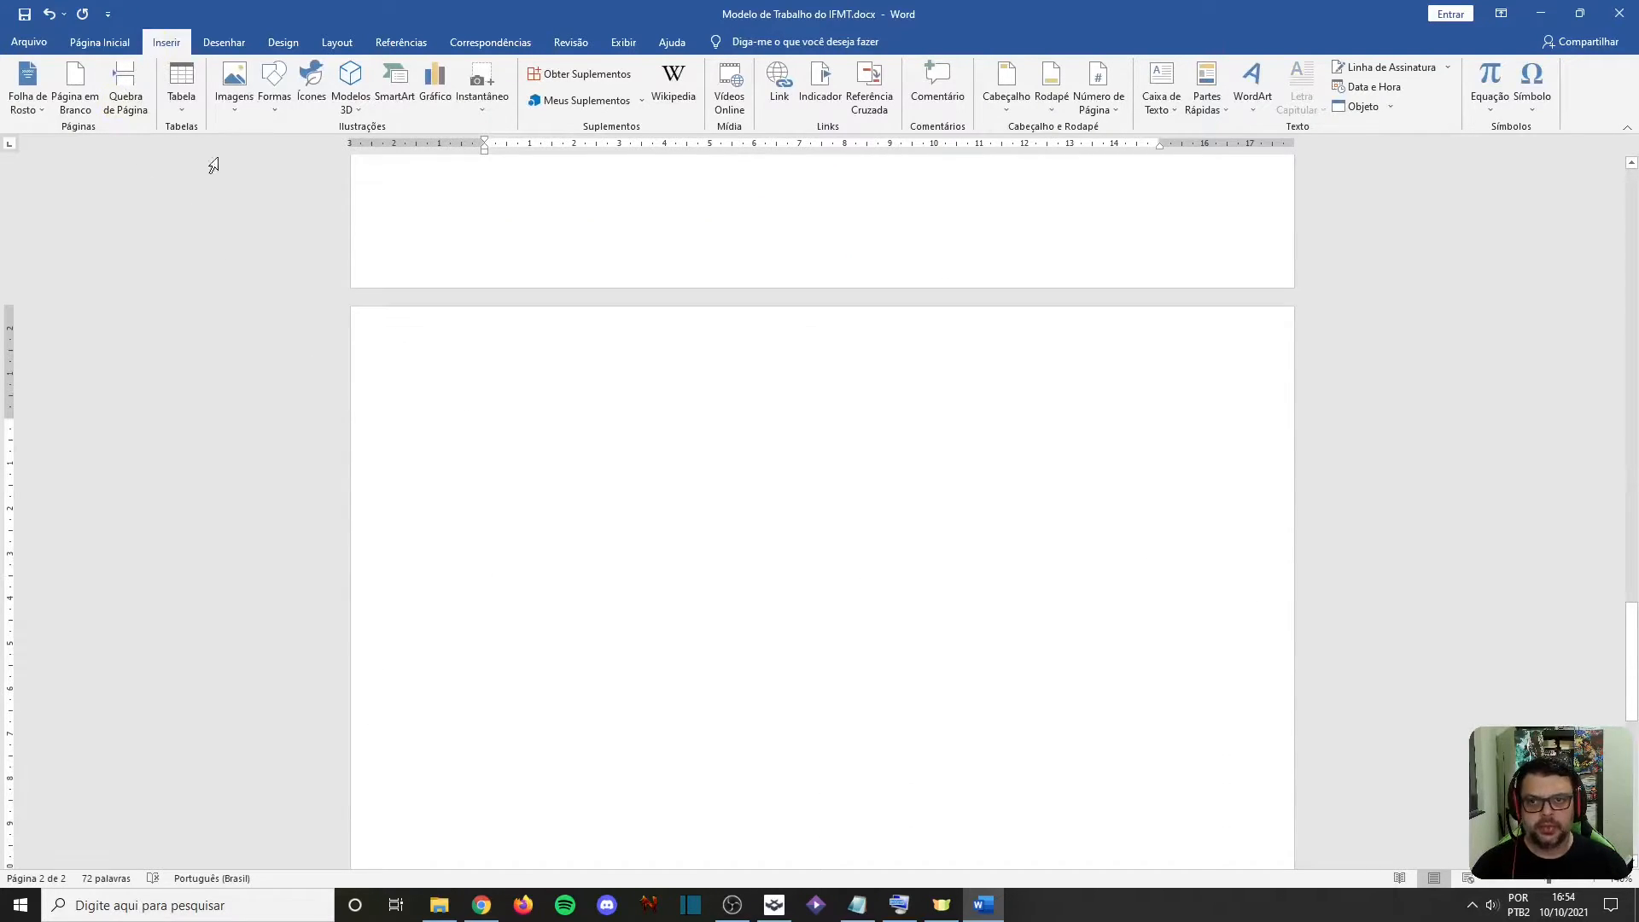
left_click(179, 113)
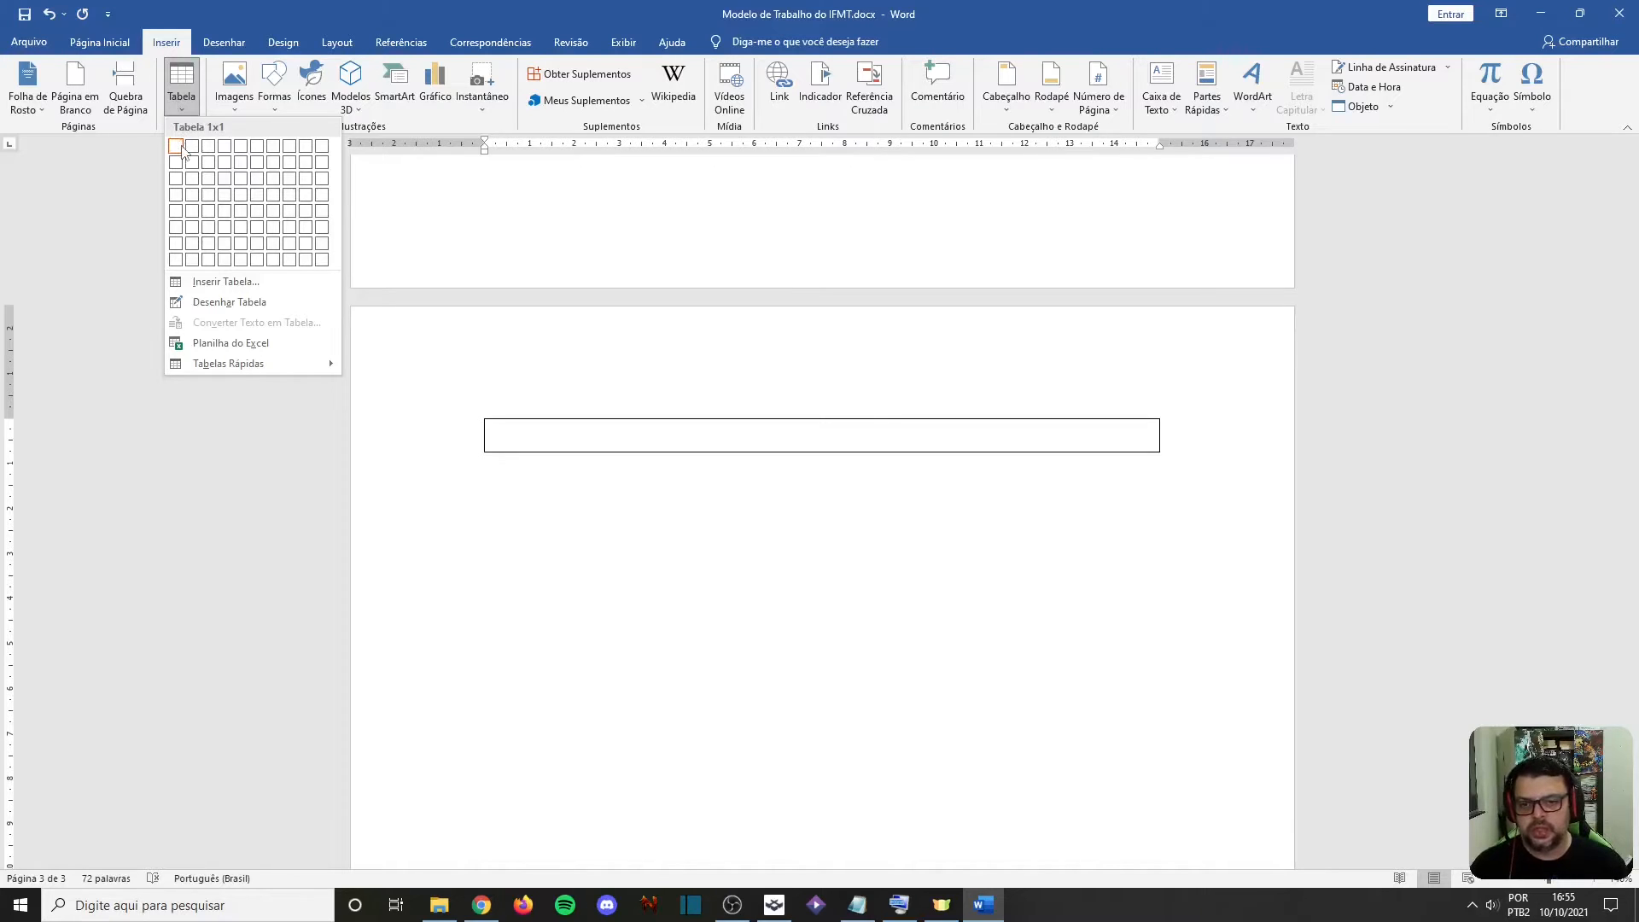
left_click(537, 432)
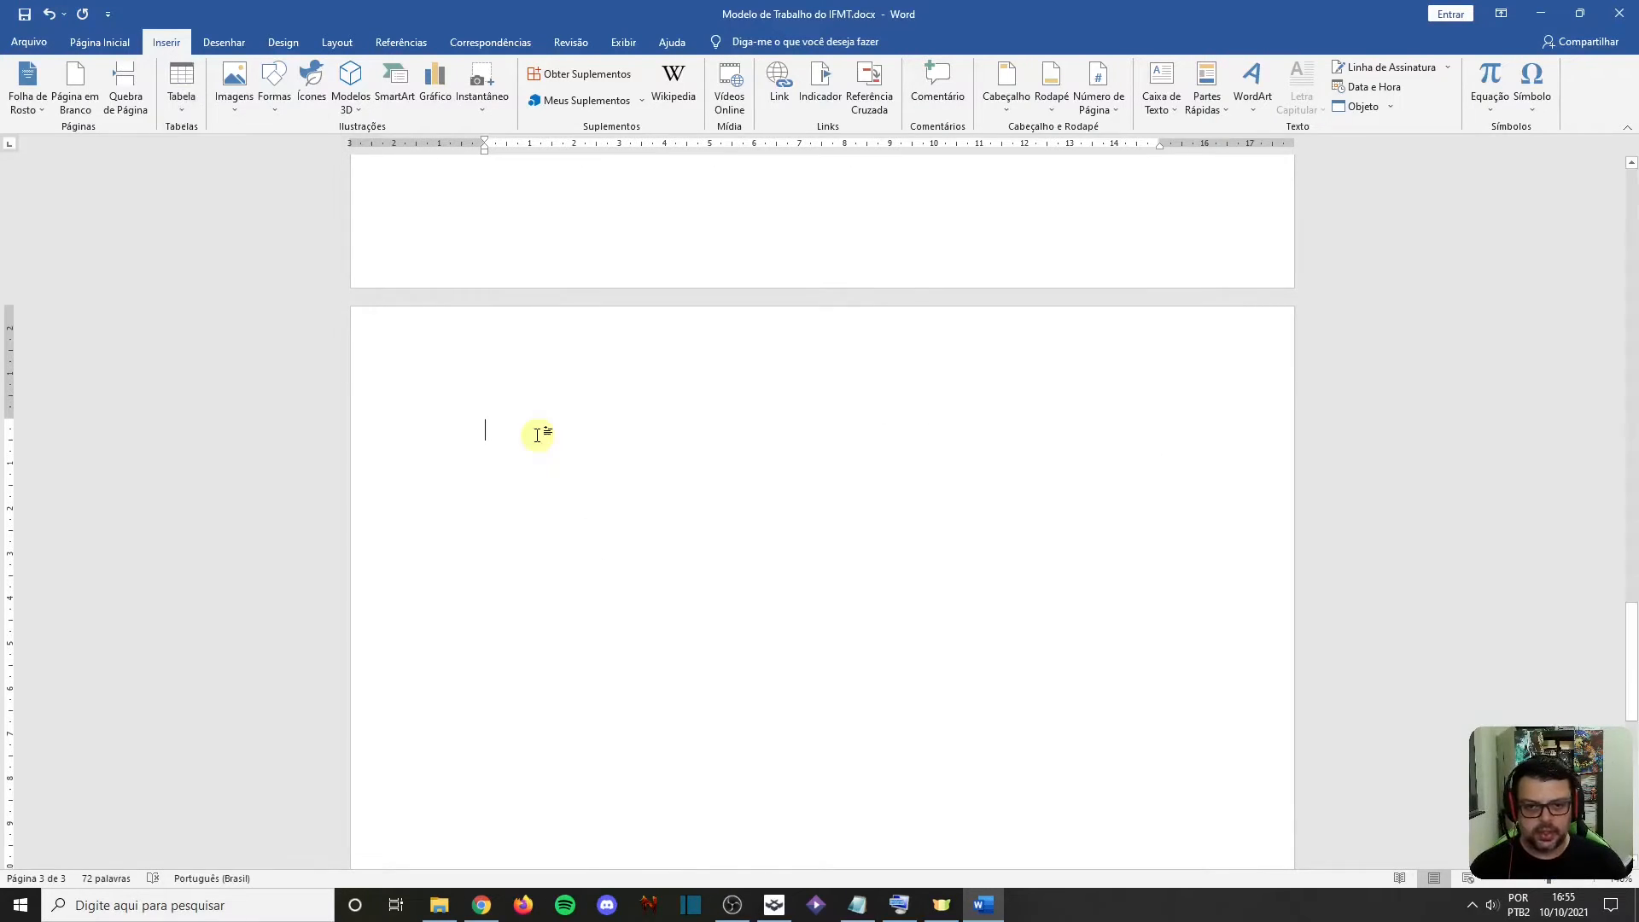
Write "Quadro" and "Tabela" on two separate lines at the start of the new page
type("Quadro")
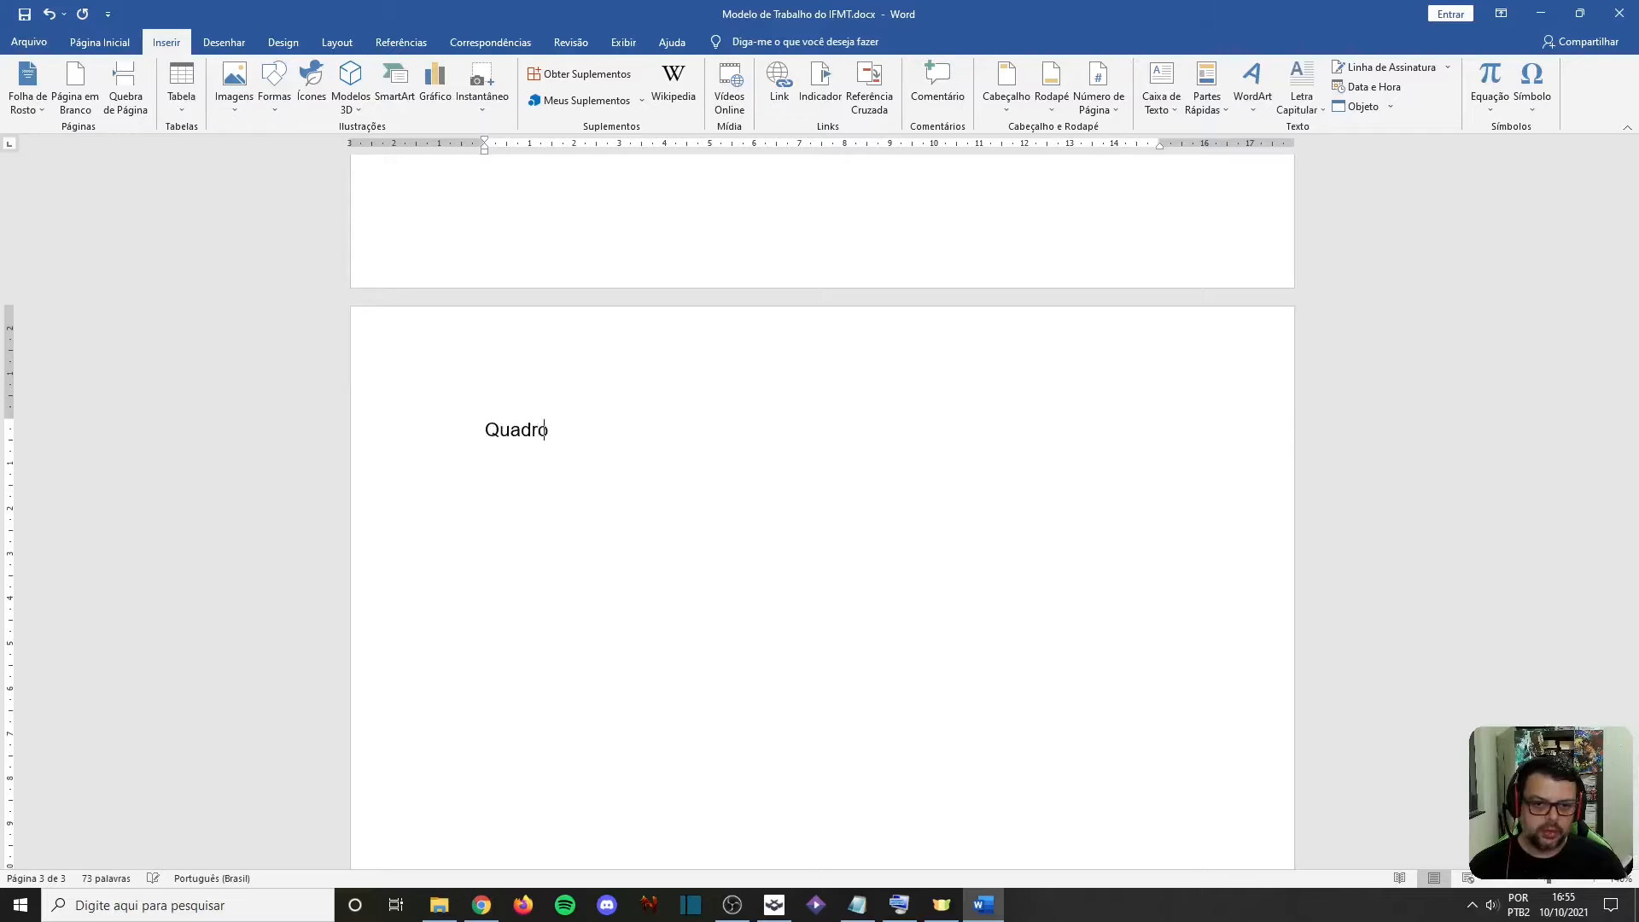
key("Return")
type("Tabela")
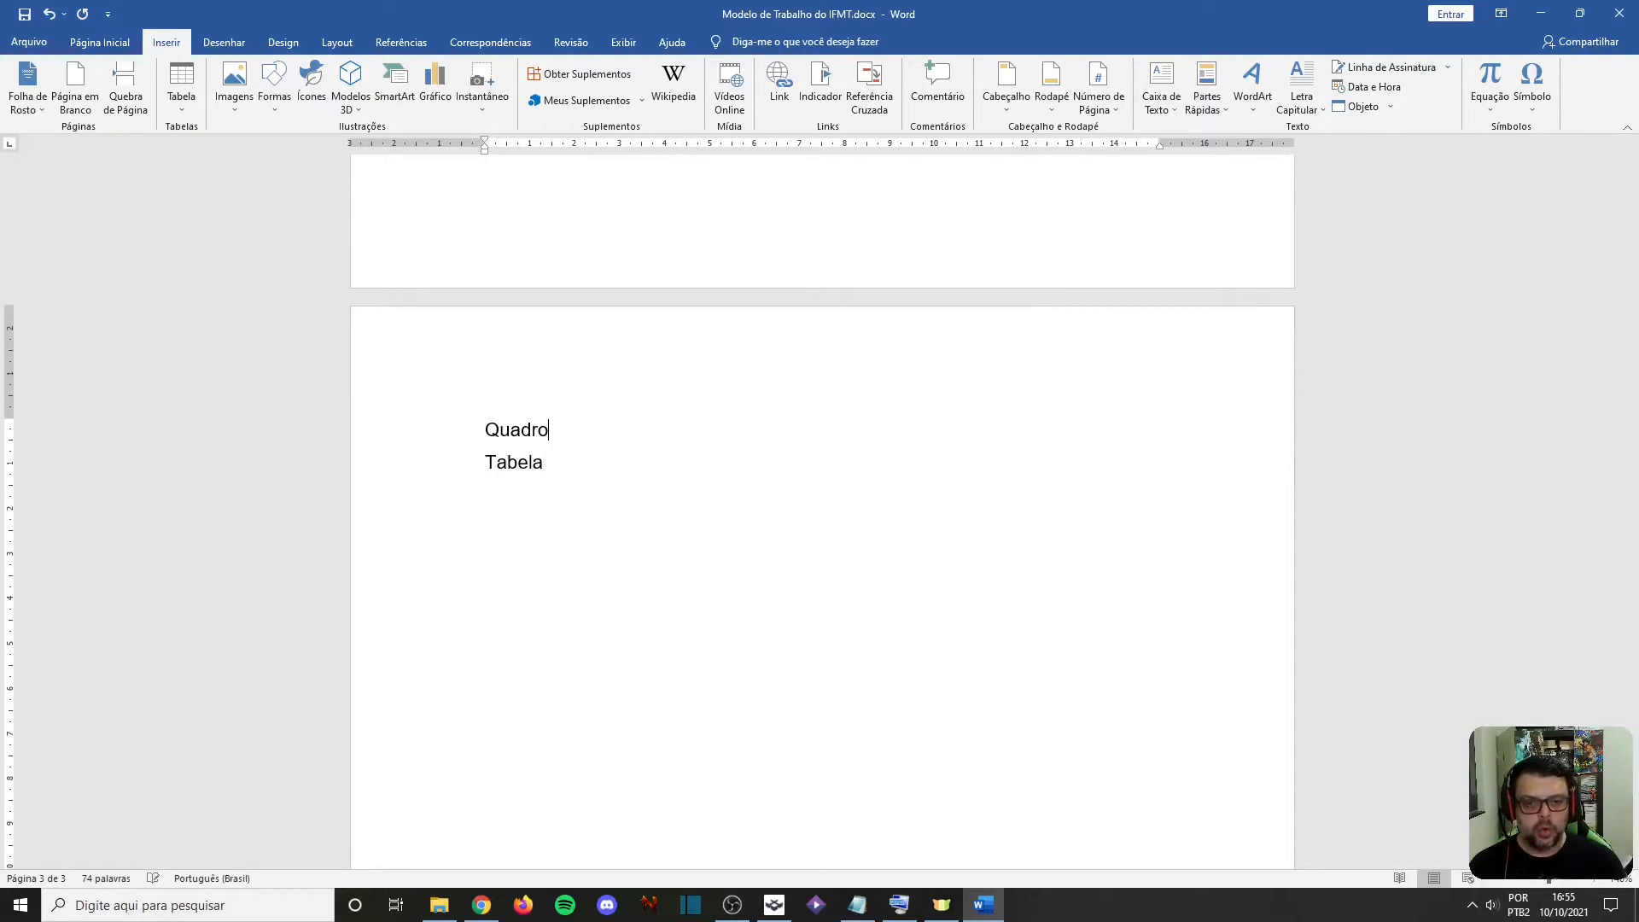
type(".")
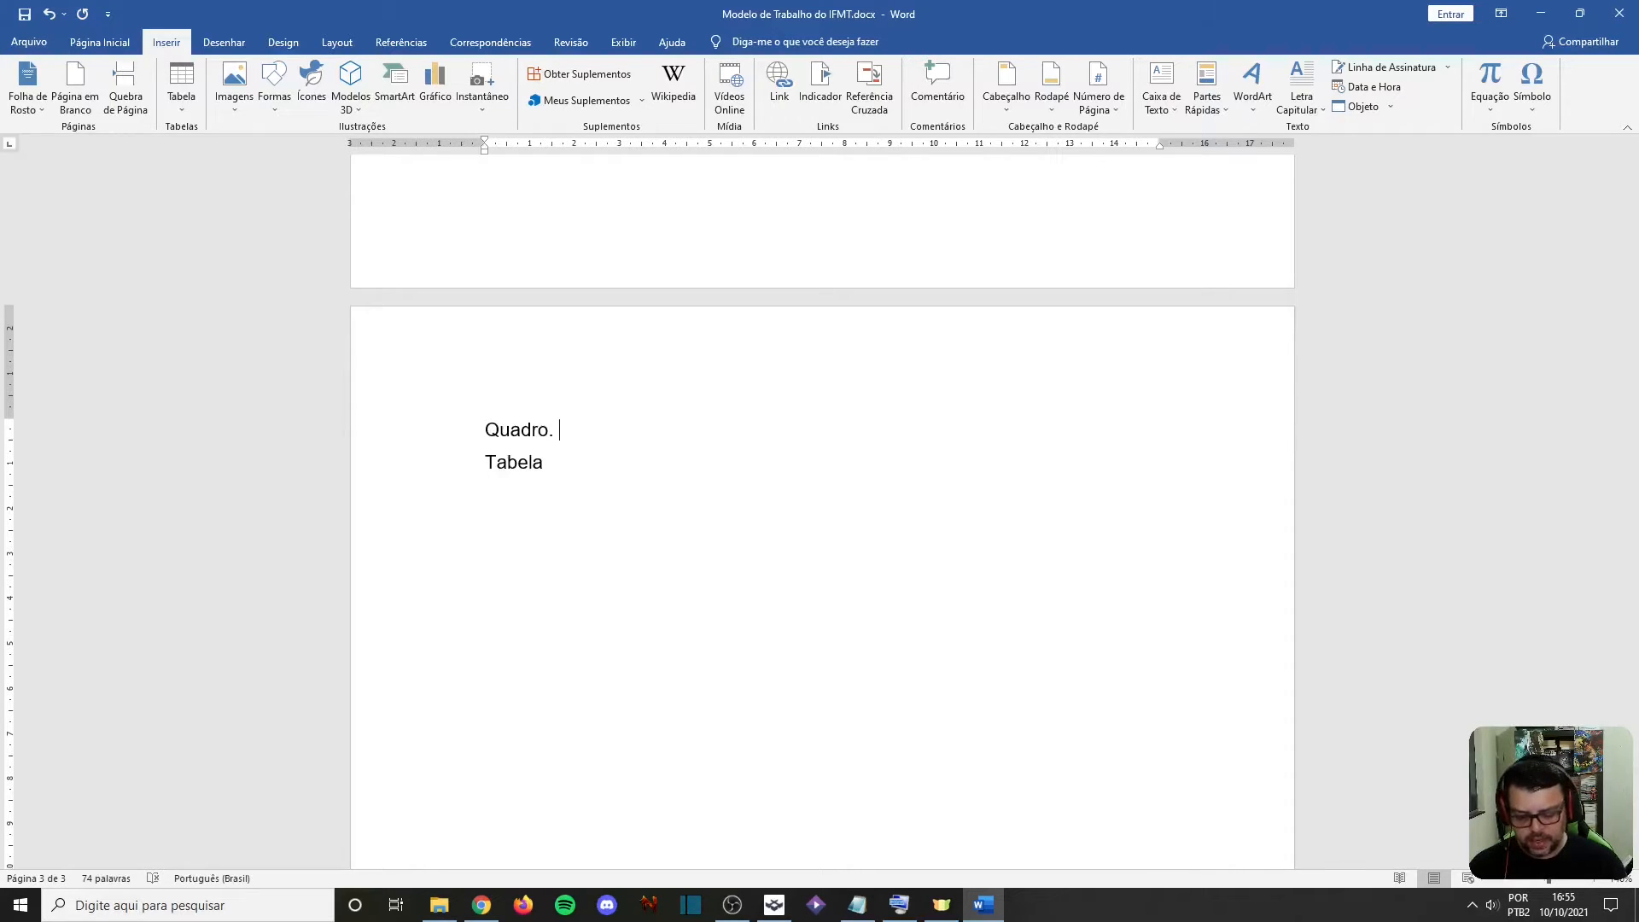
type(" Bordas pint")
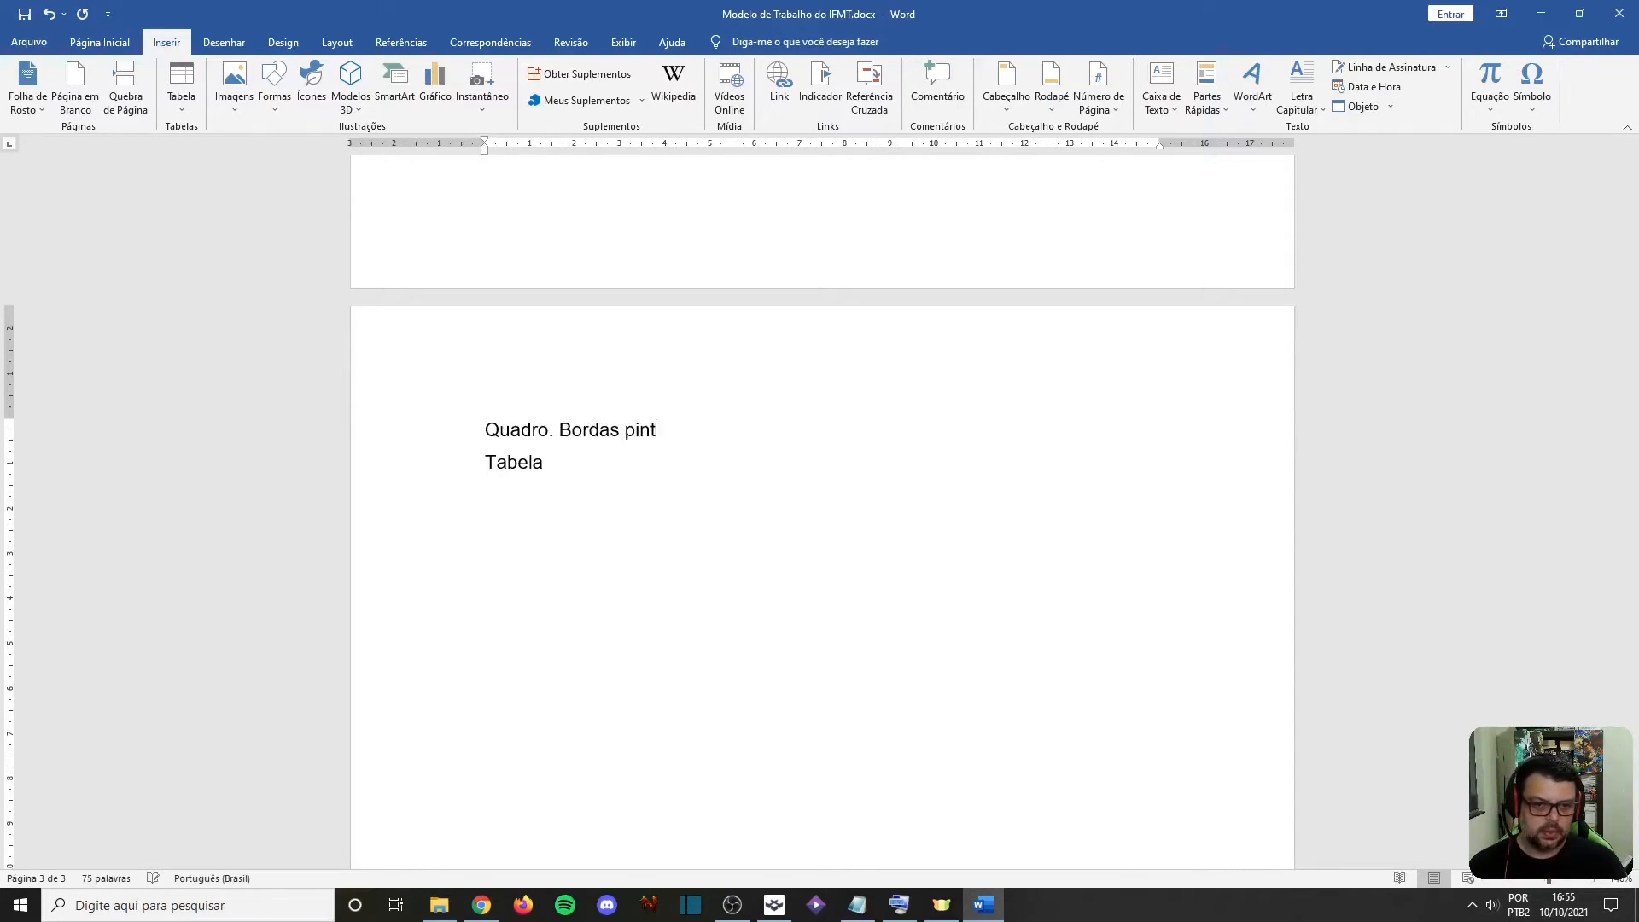
type("adas ")
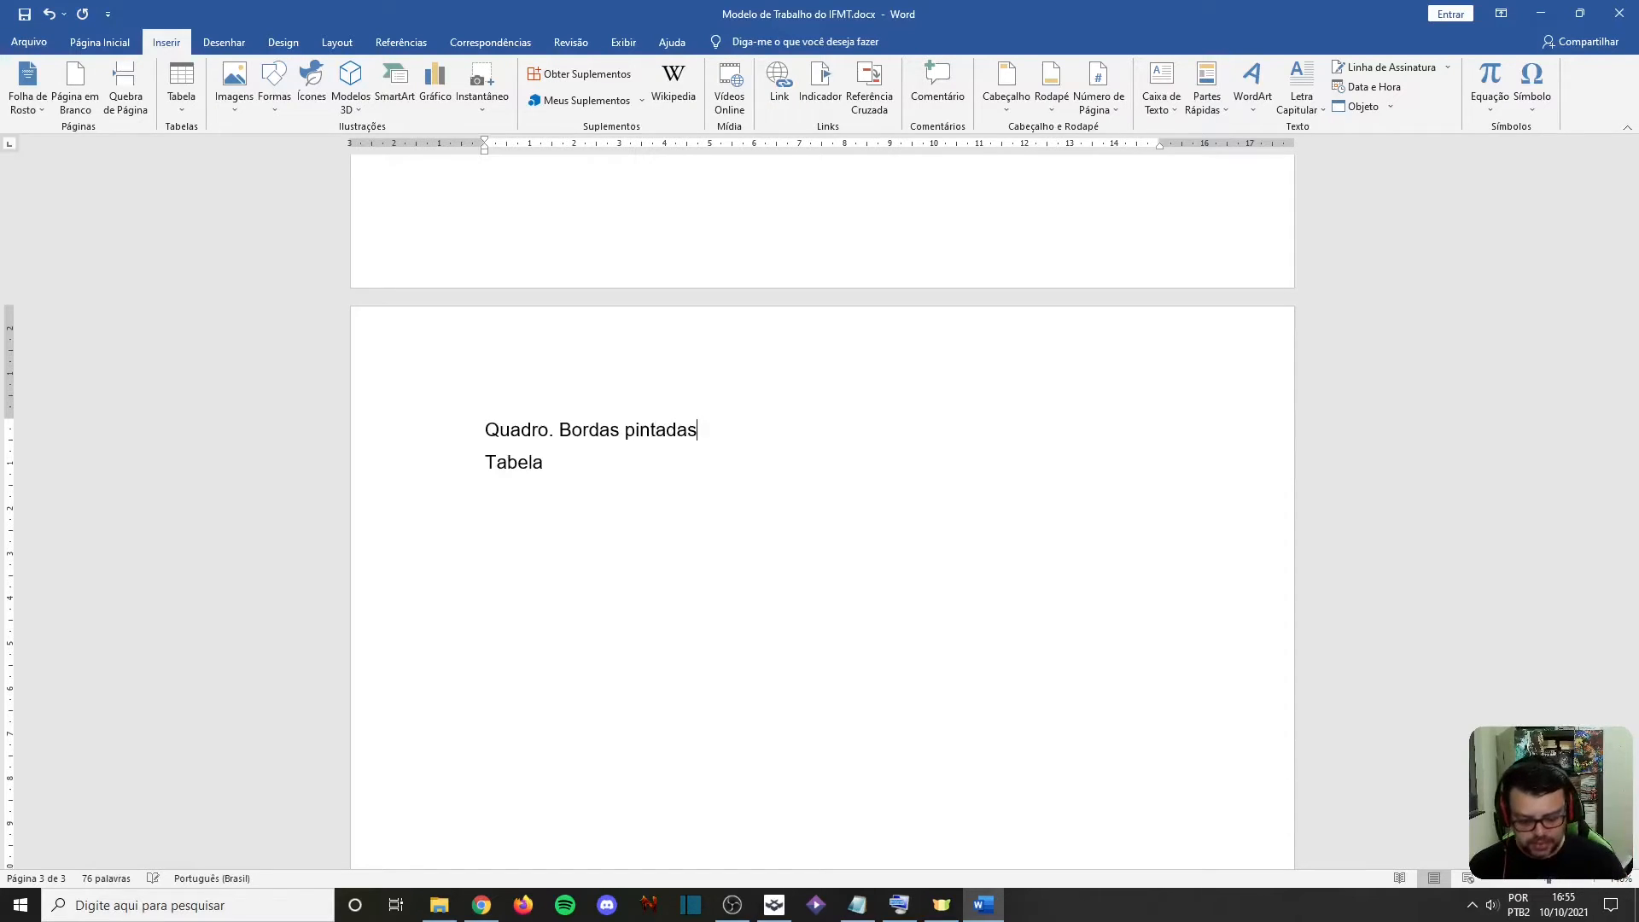
type(",")
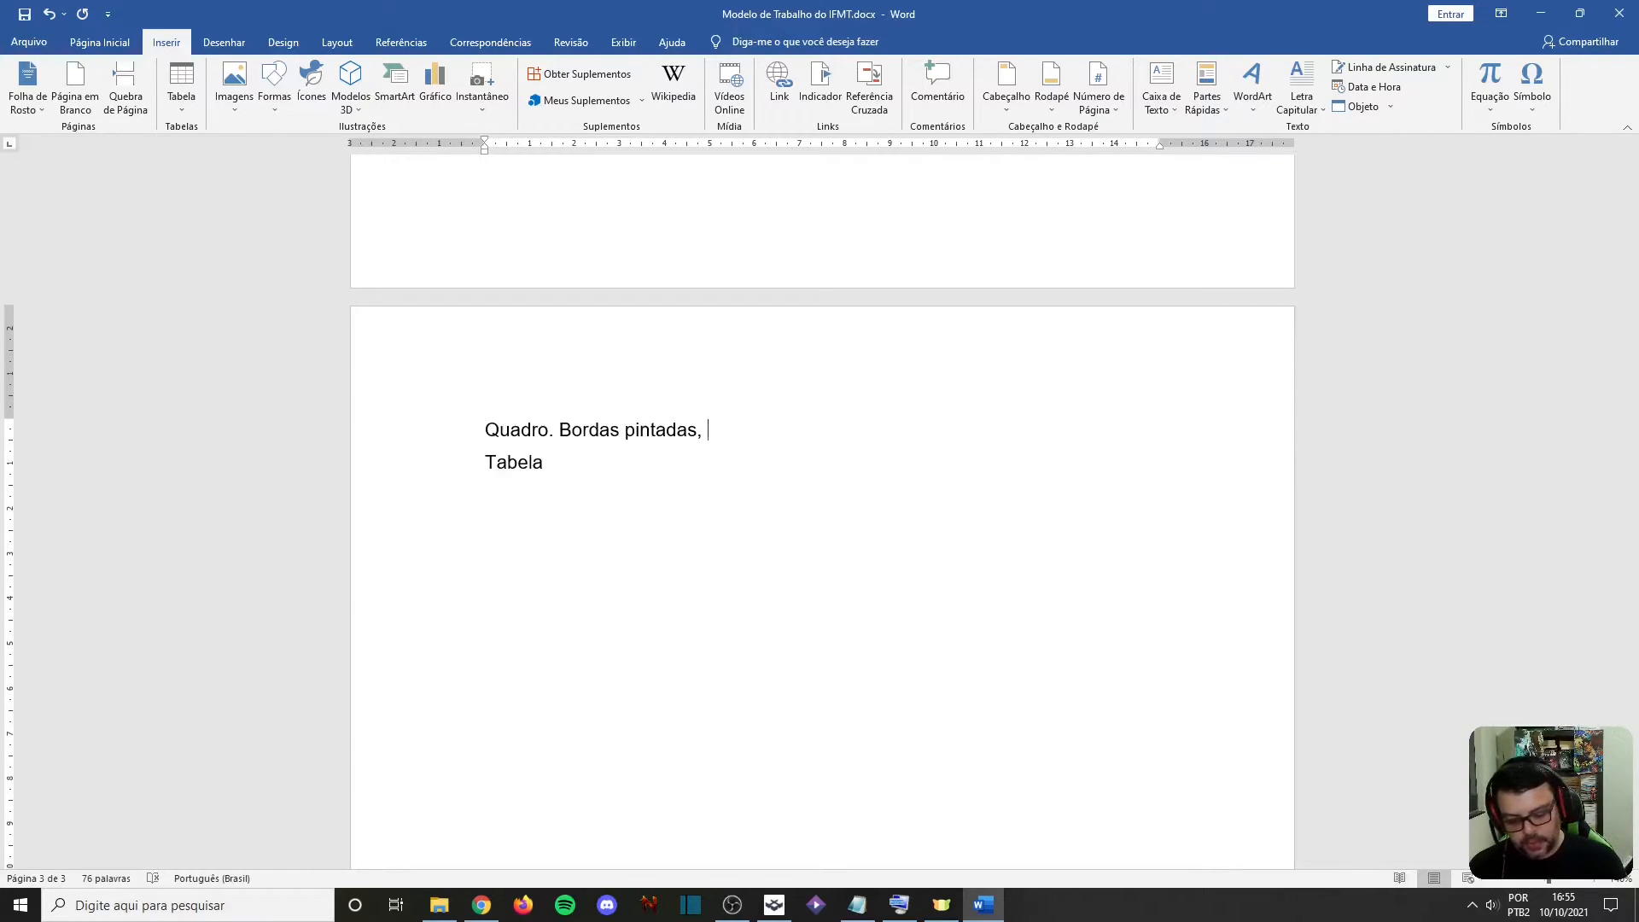
Extend the first line on the new page to read "Quadro. Bordas pintadas, não numéricas"
type("nã")
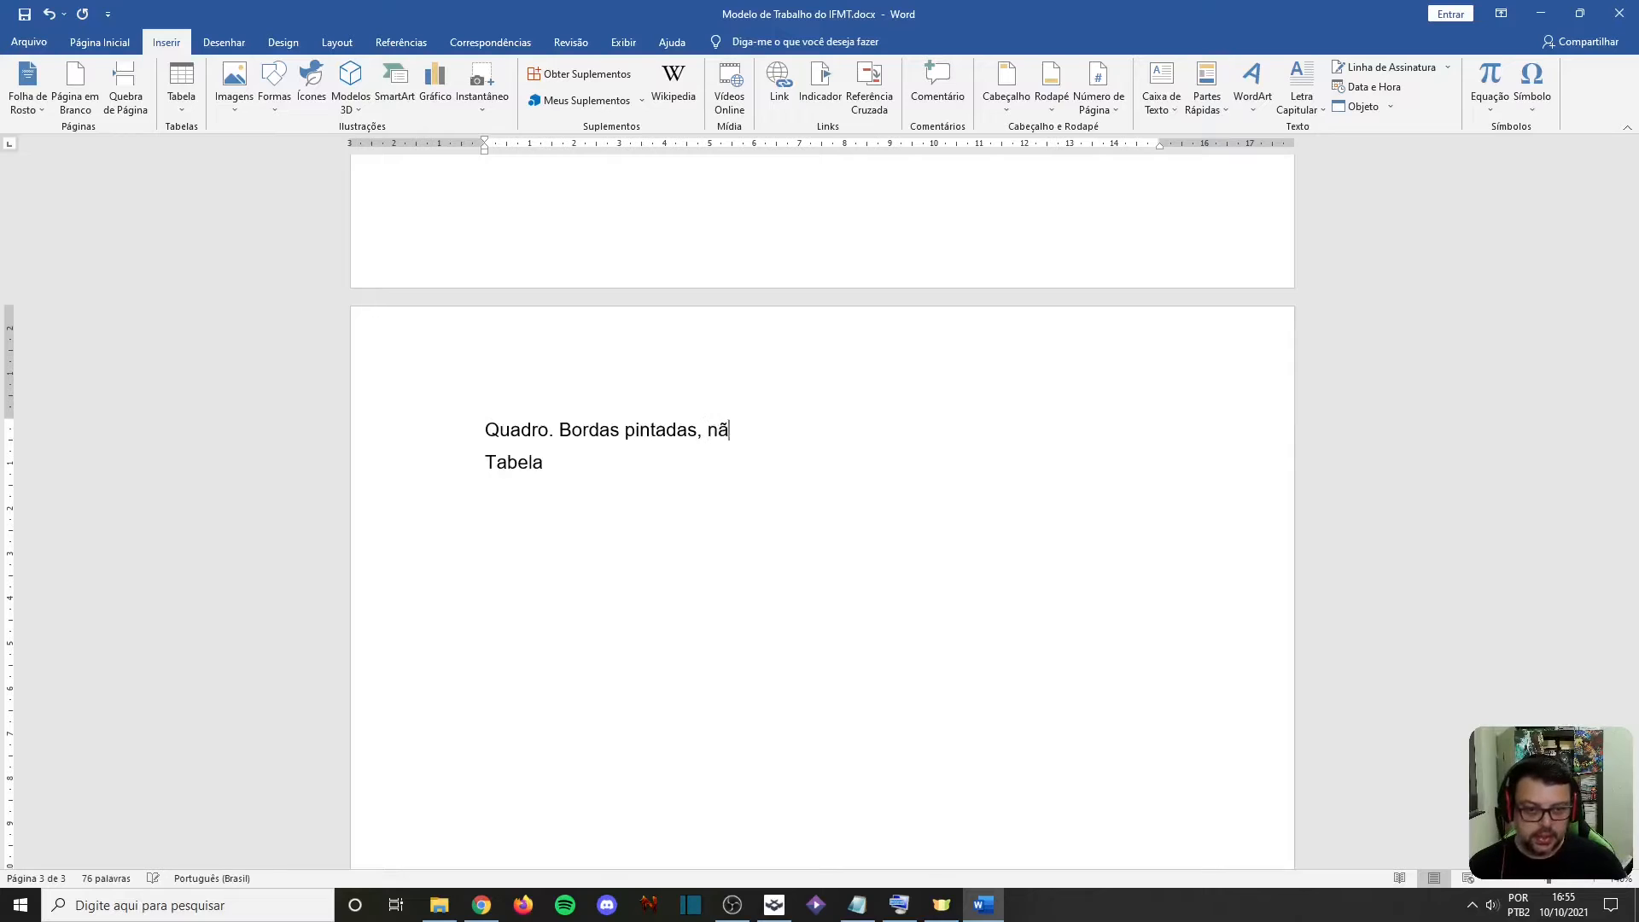
type("o numéricas")
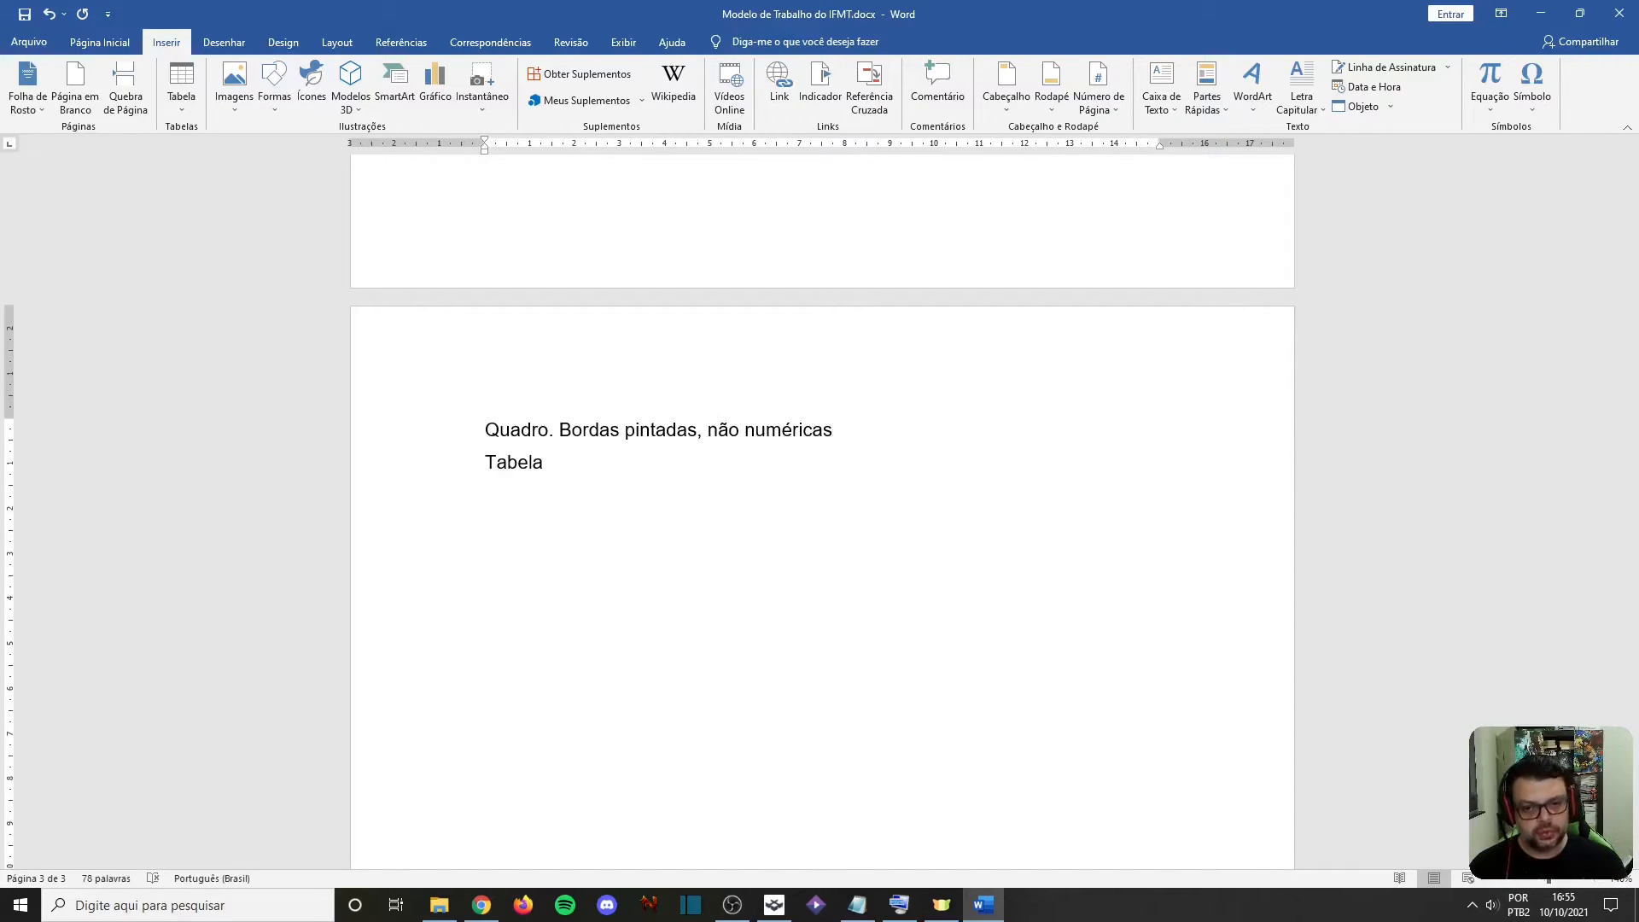
Extend the second line on the new page to read "Tabela. Borda não é exibida, numéricas"
left_click(544, 463)
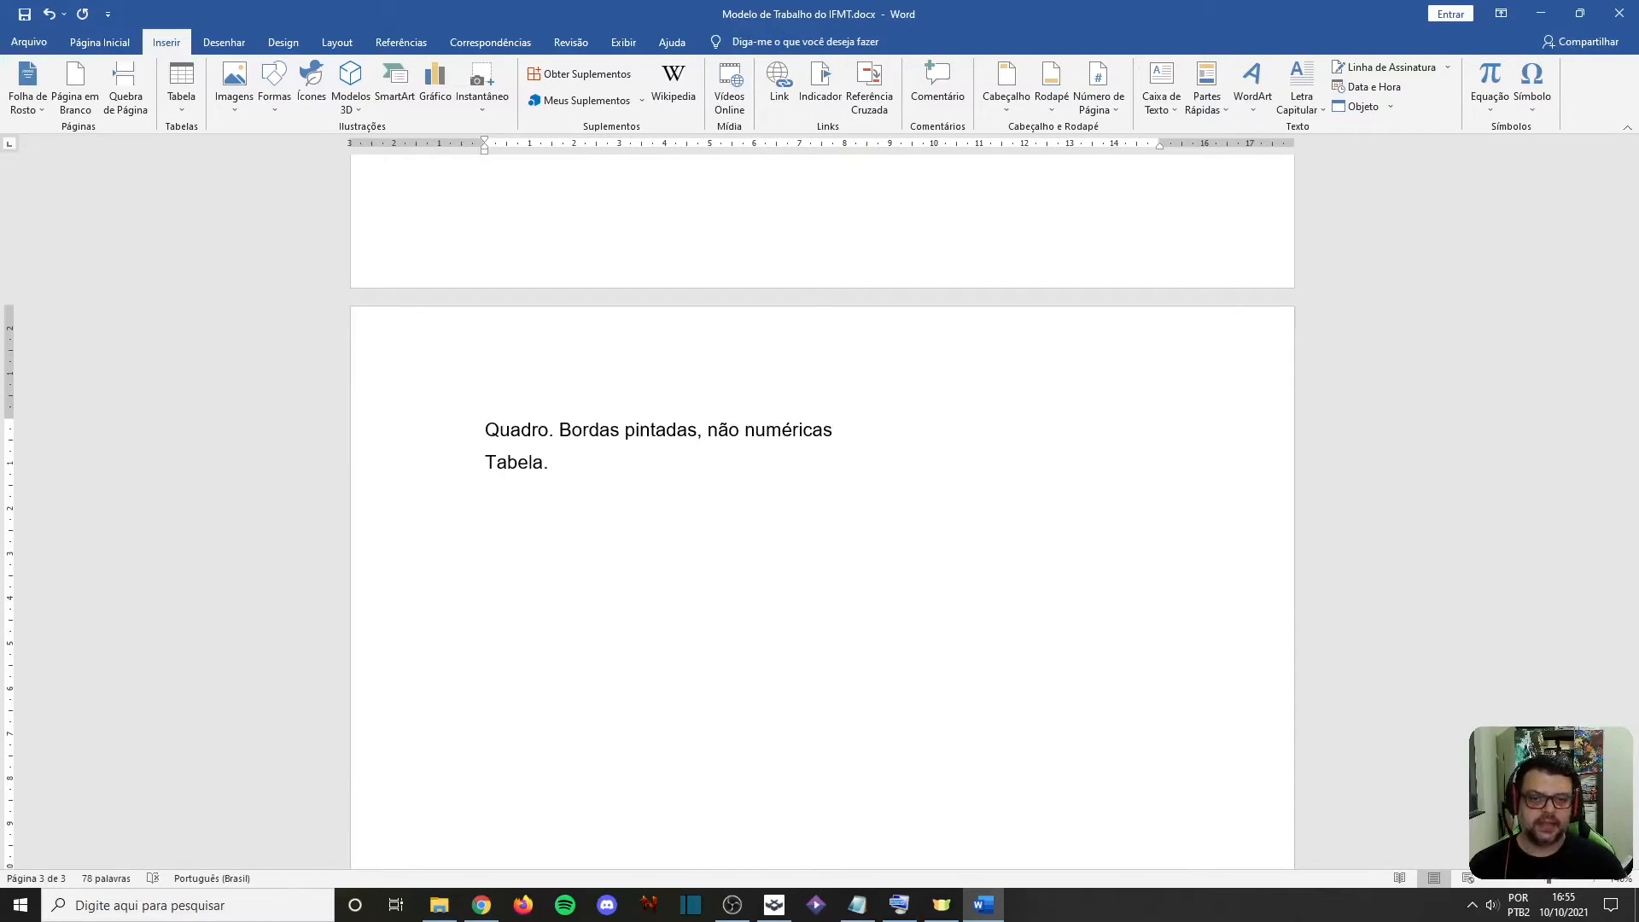
type(". ")
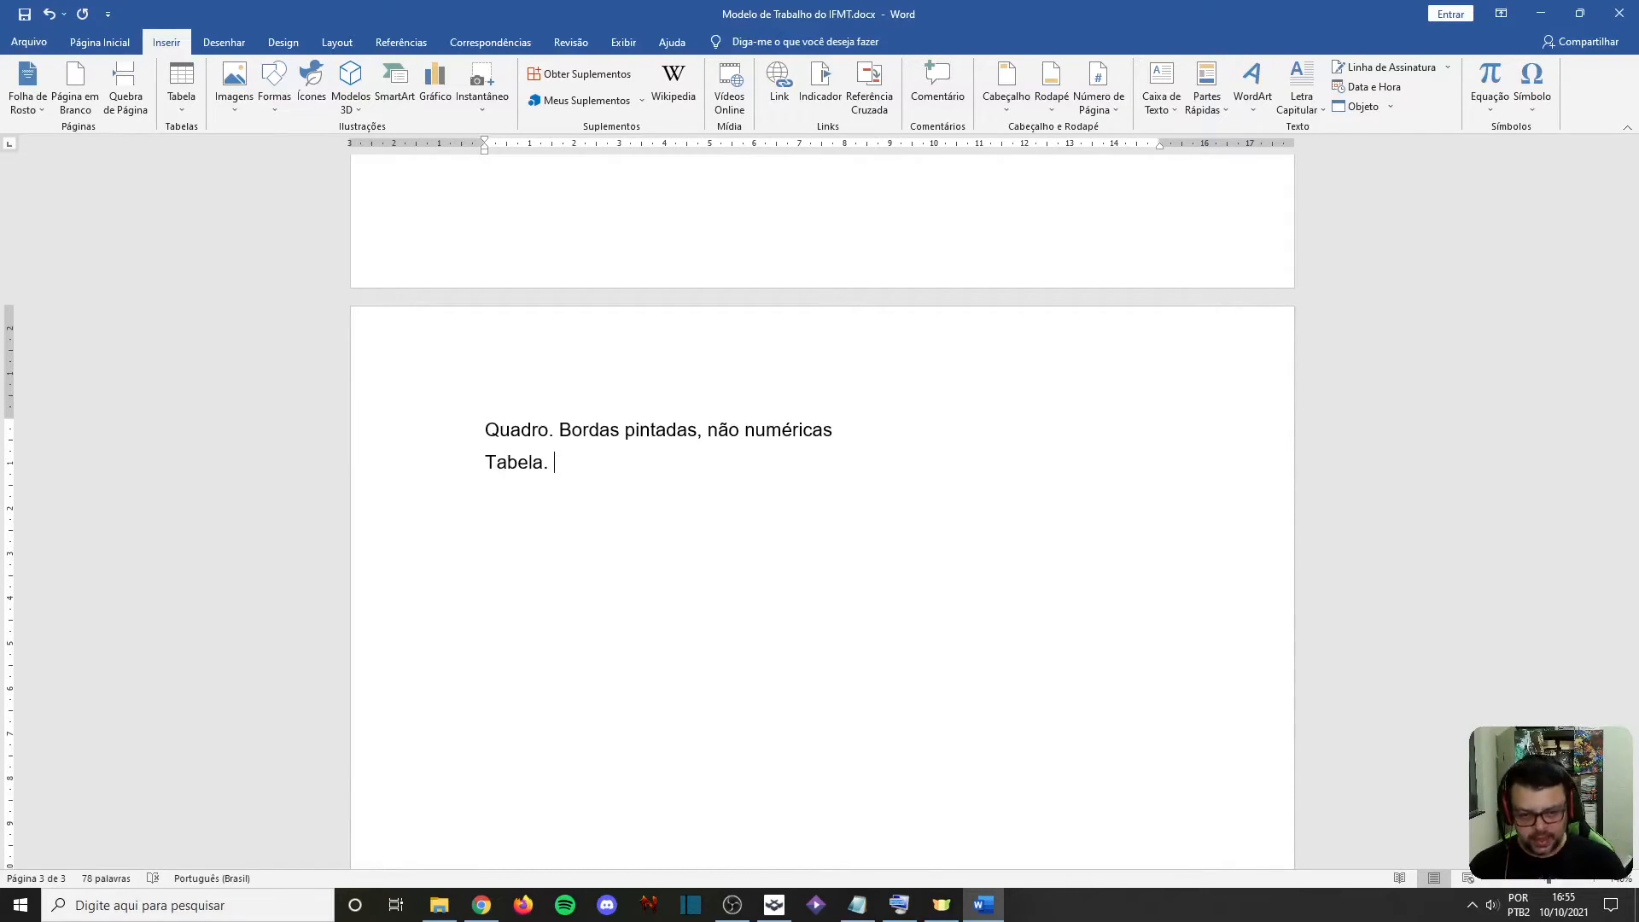
type("Borda")
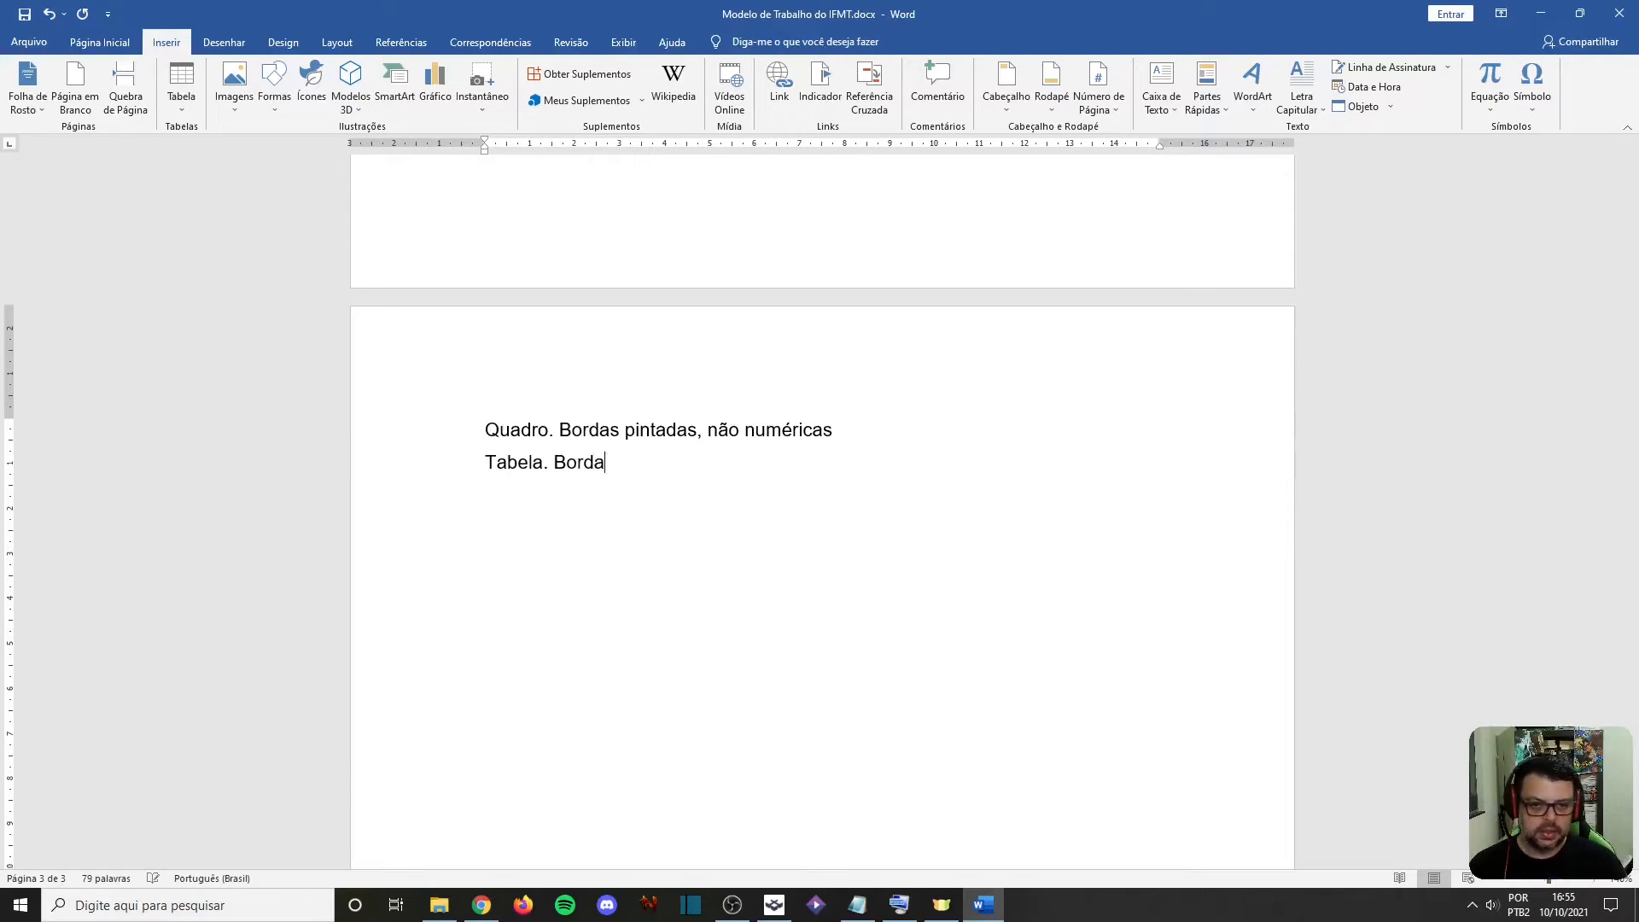
key("BackSpace")
key("BackSpace")
key("BackSpace")
type("d")
key("BackSpace")
type("rda n")
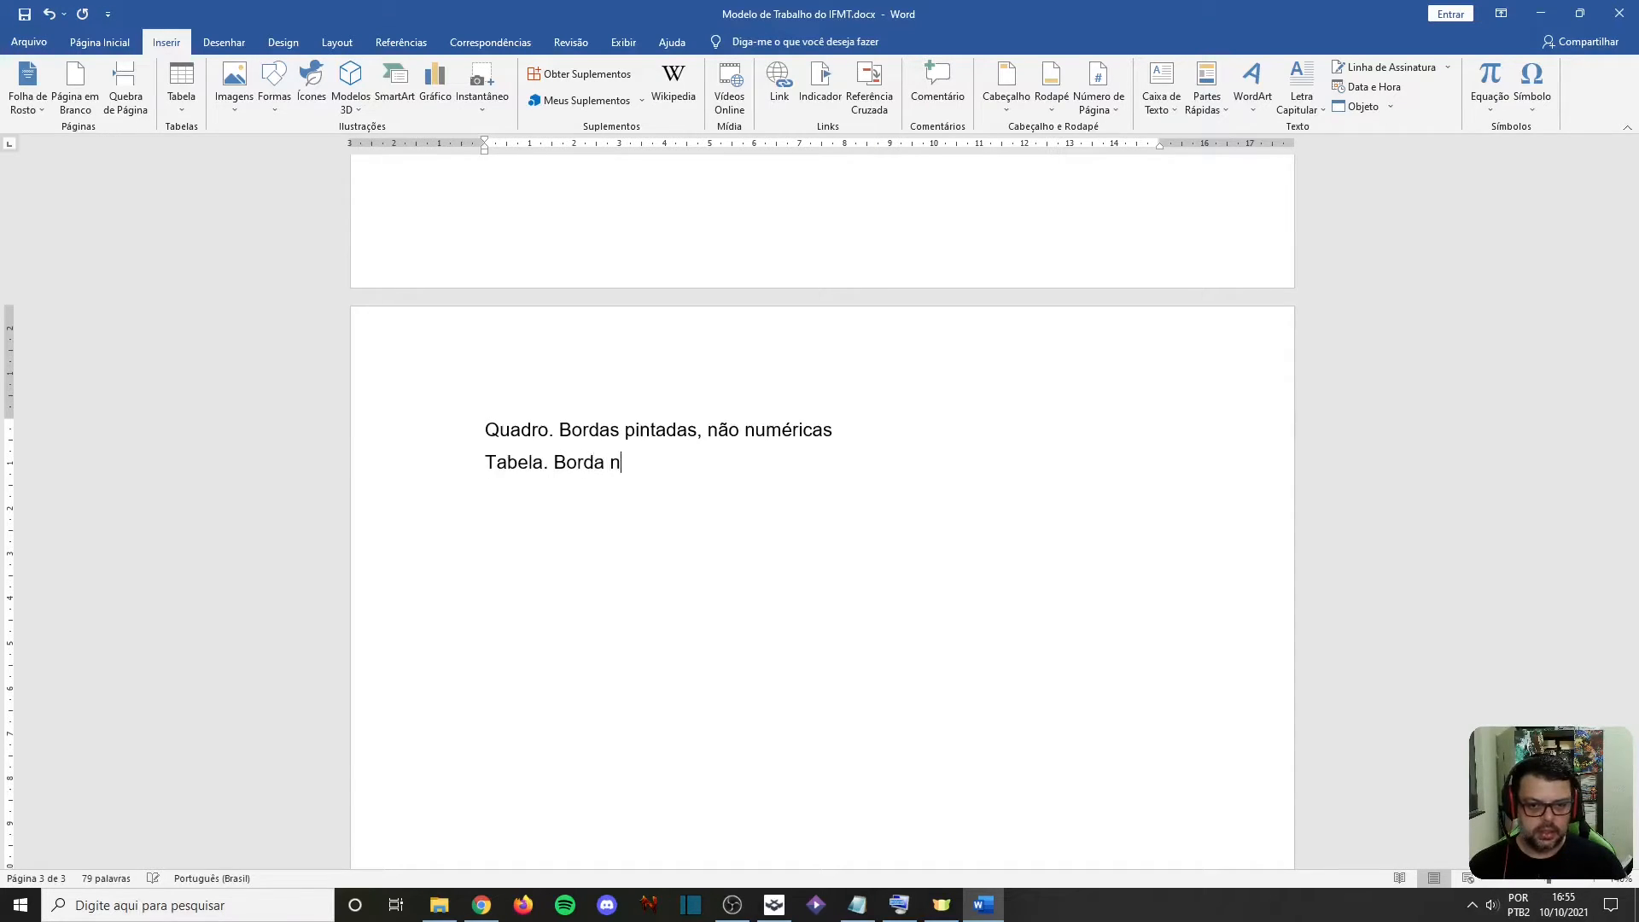
type("ão é exibida,")
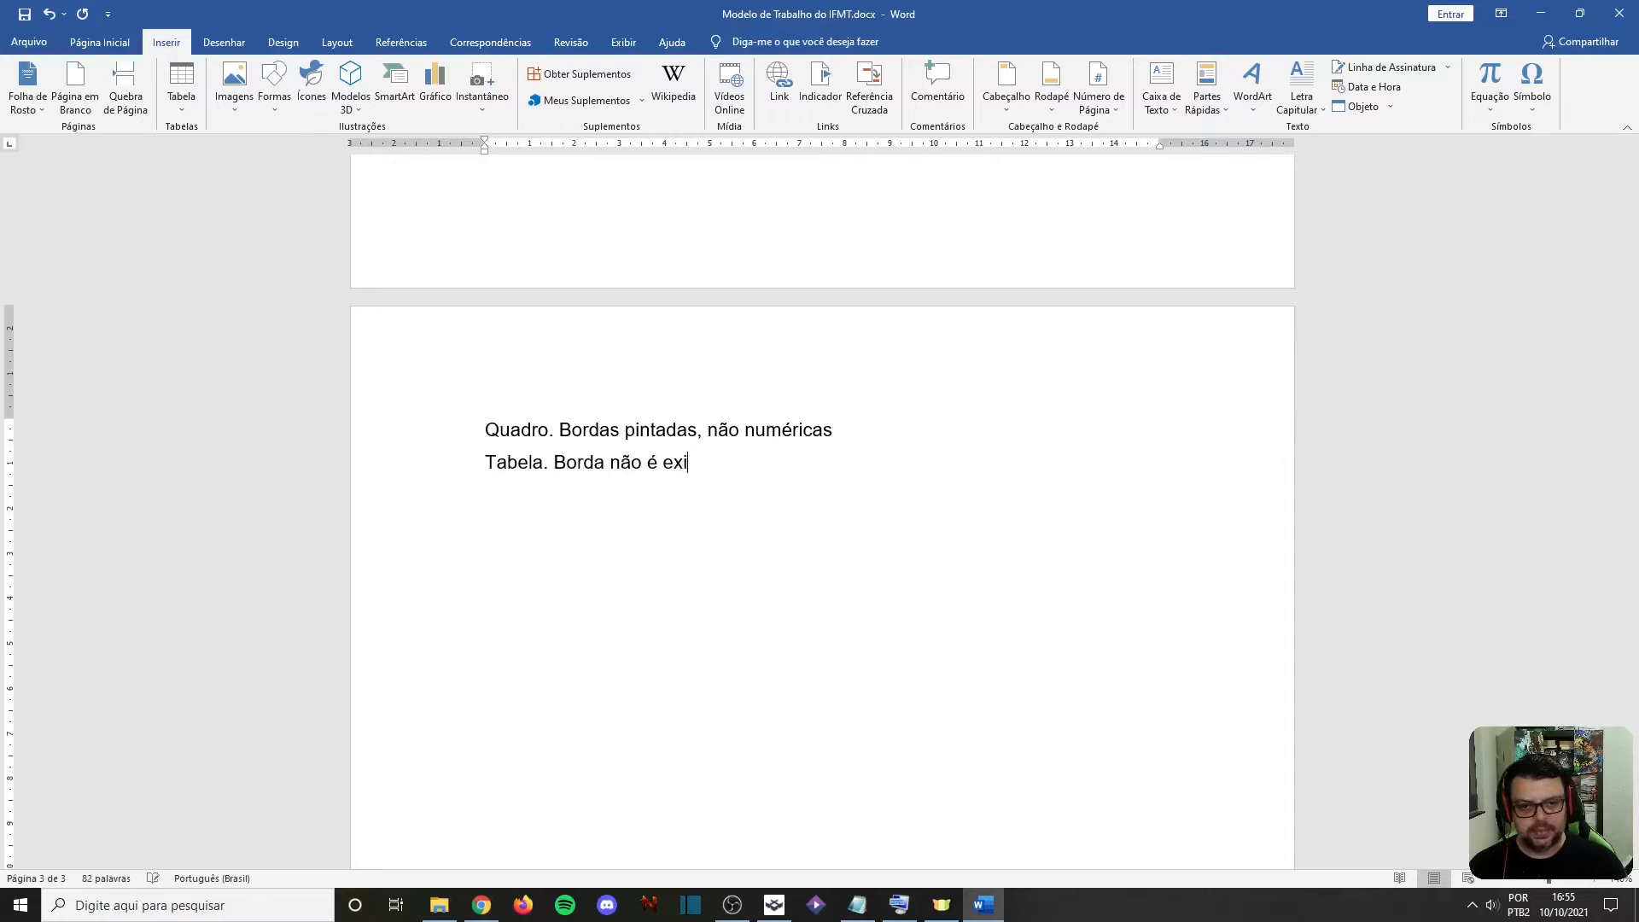
key("BackSpace")
type(", ")
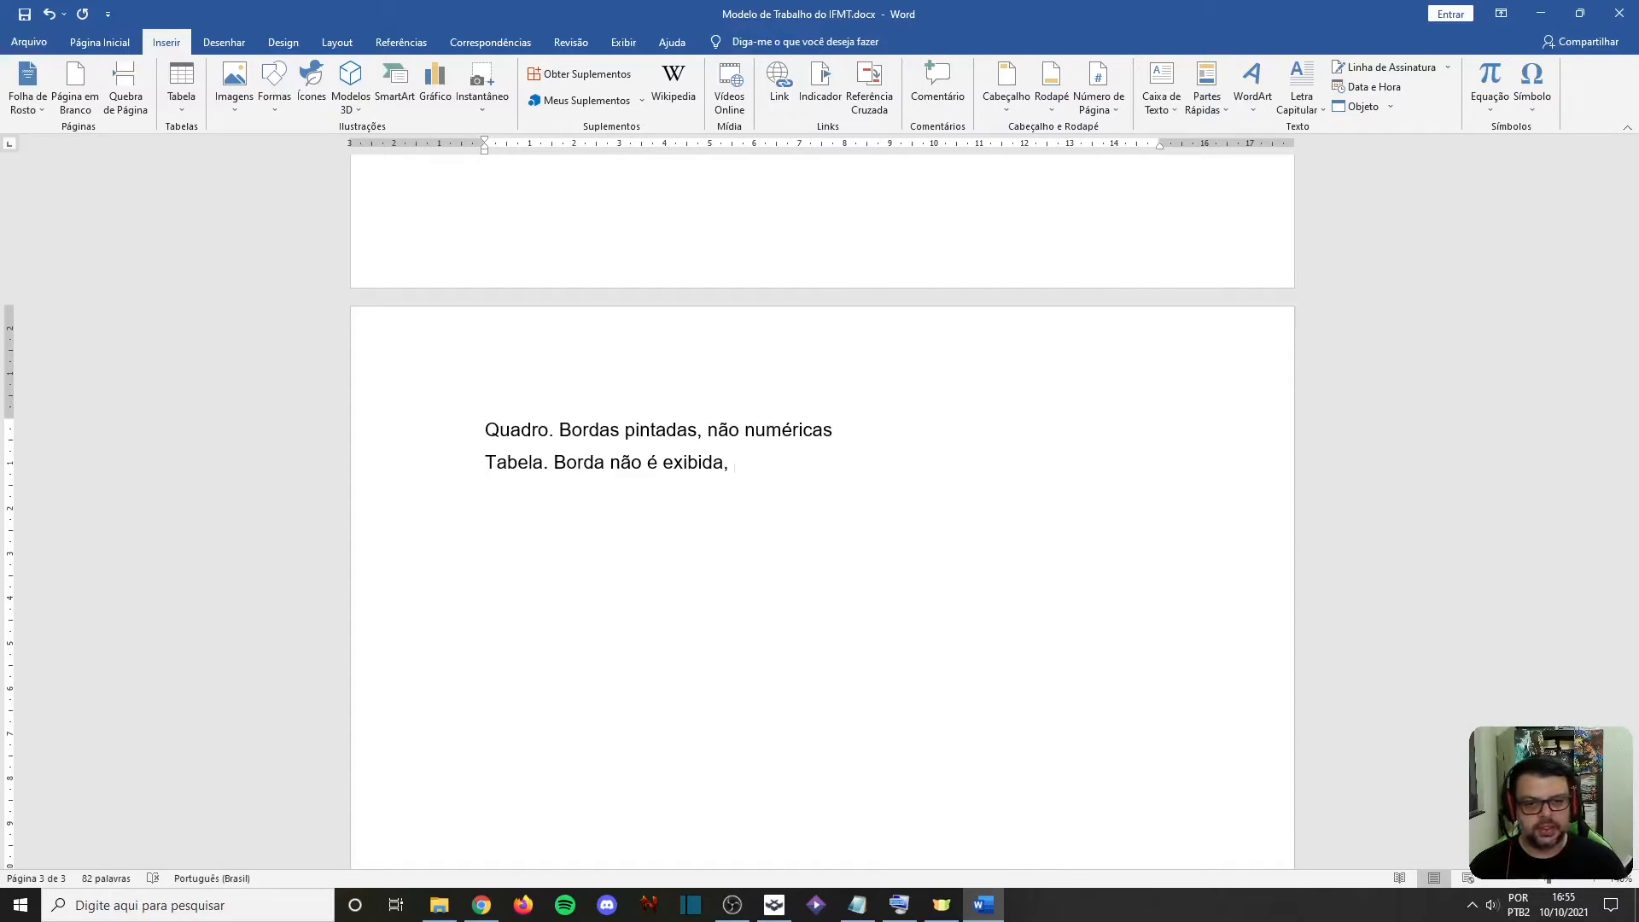
type("numé")
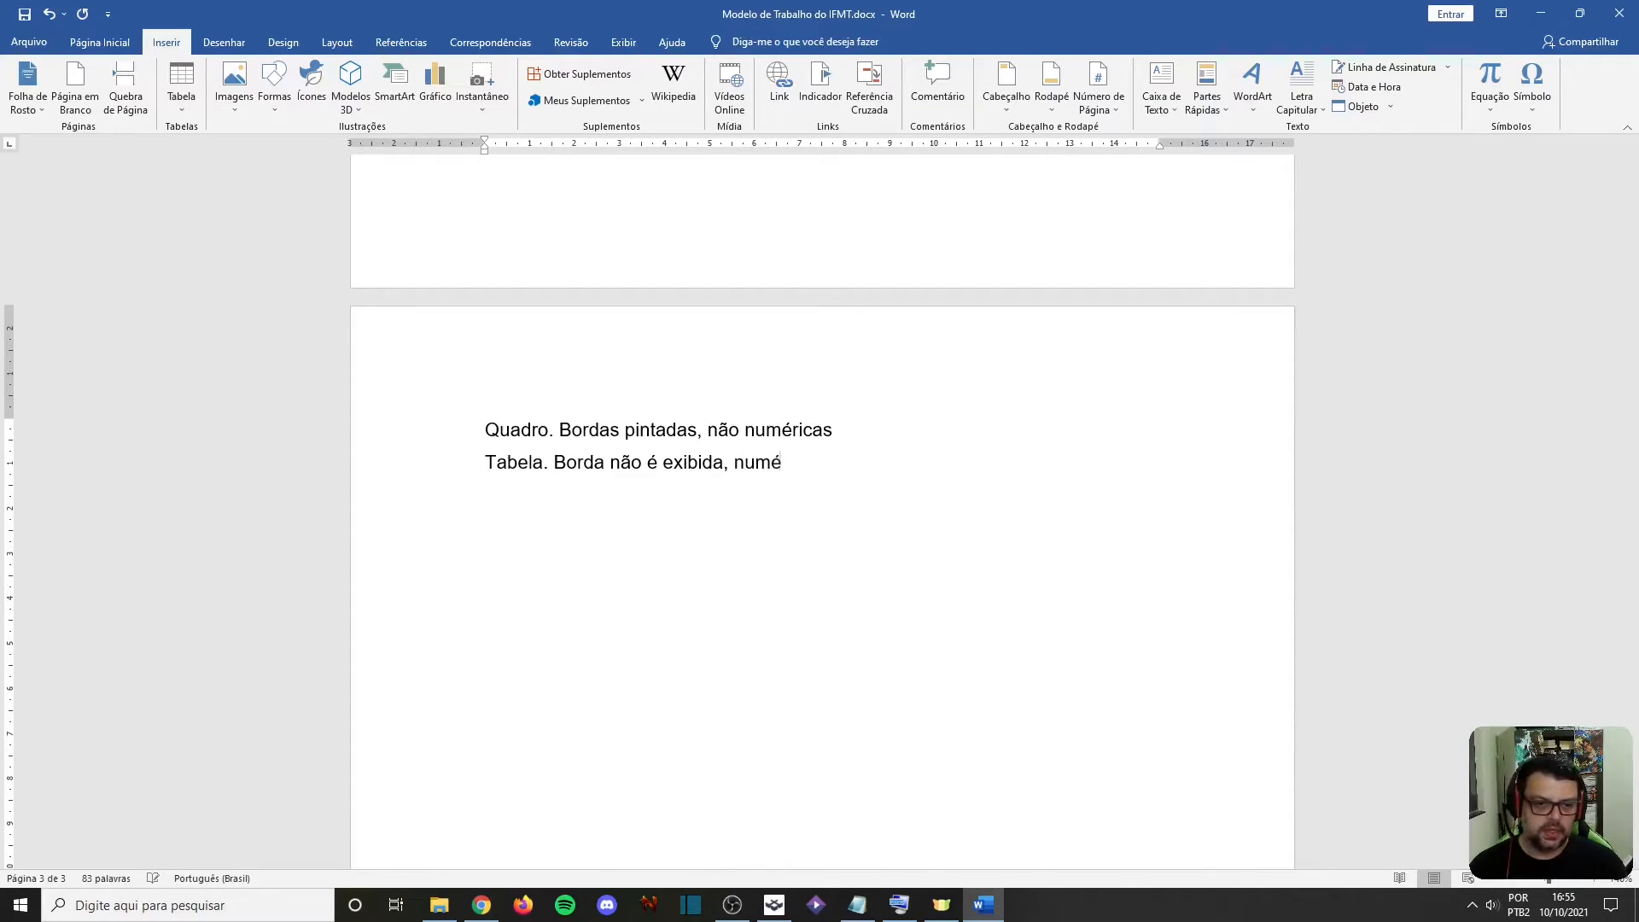
type("ricas")
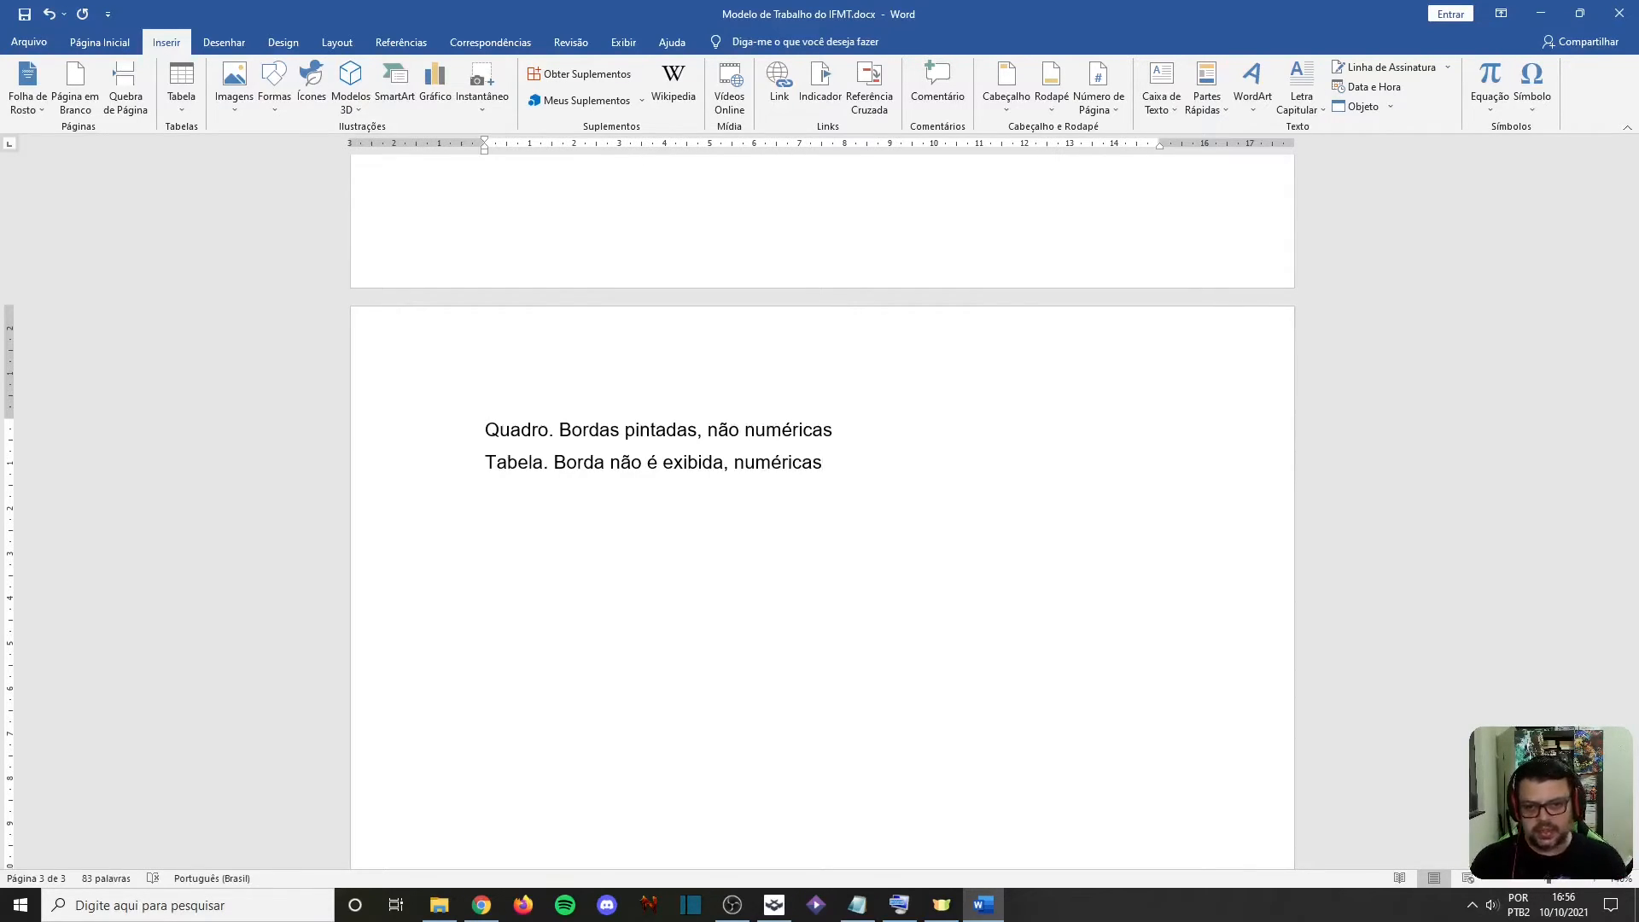
Delete both the Quadro and Tabela lines from the new page
key("shift+Up")
key("shift+Home")
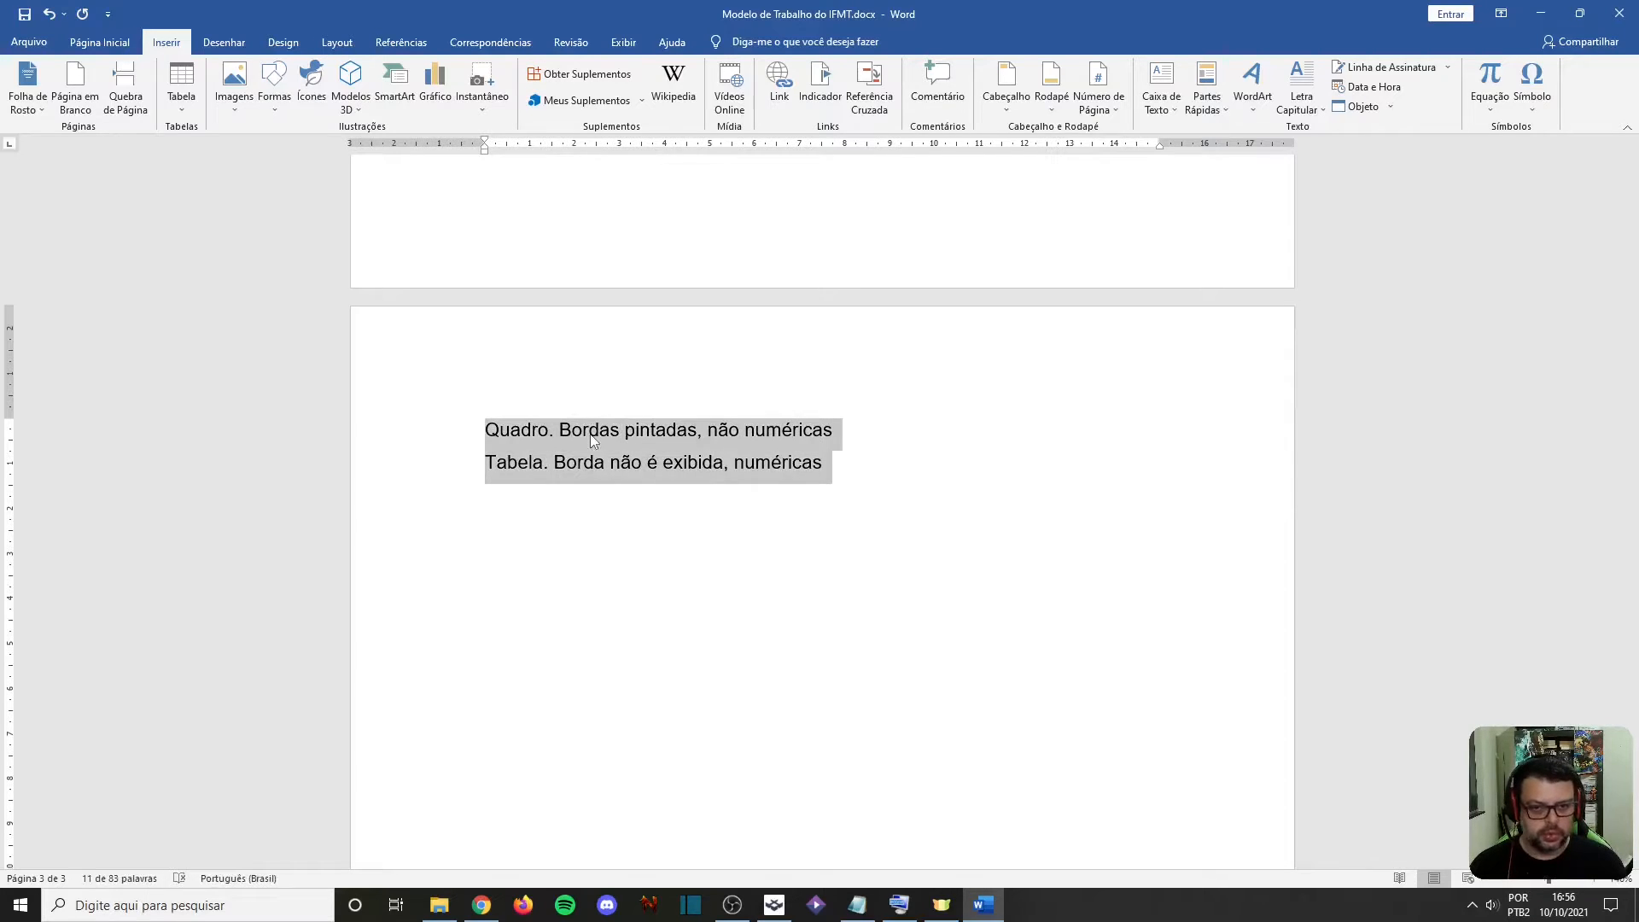
key("Delete")
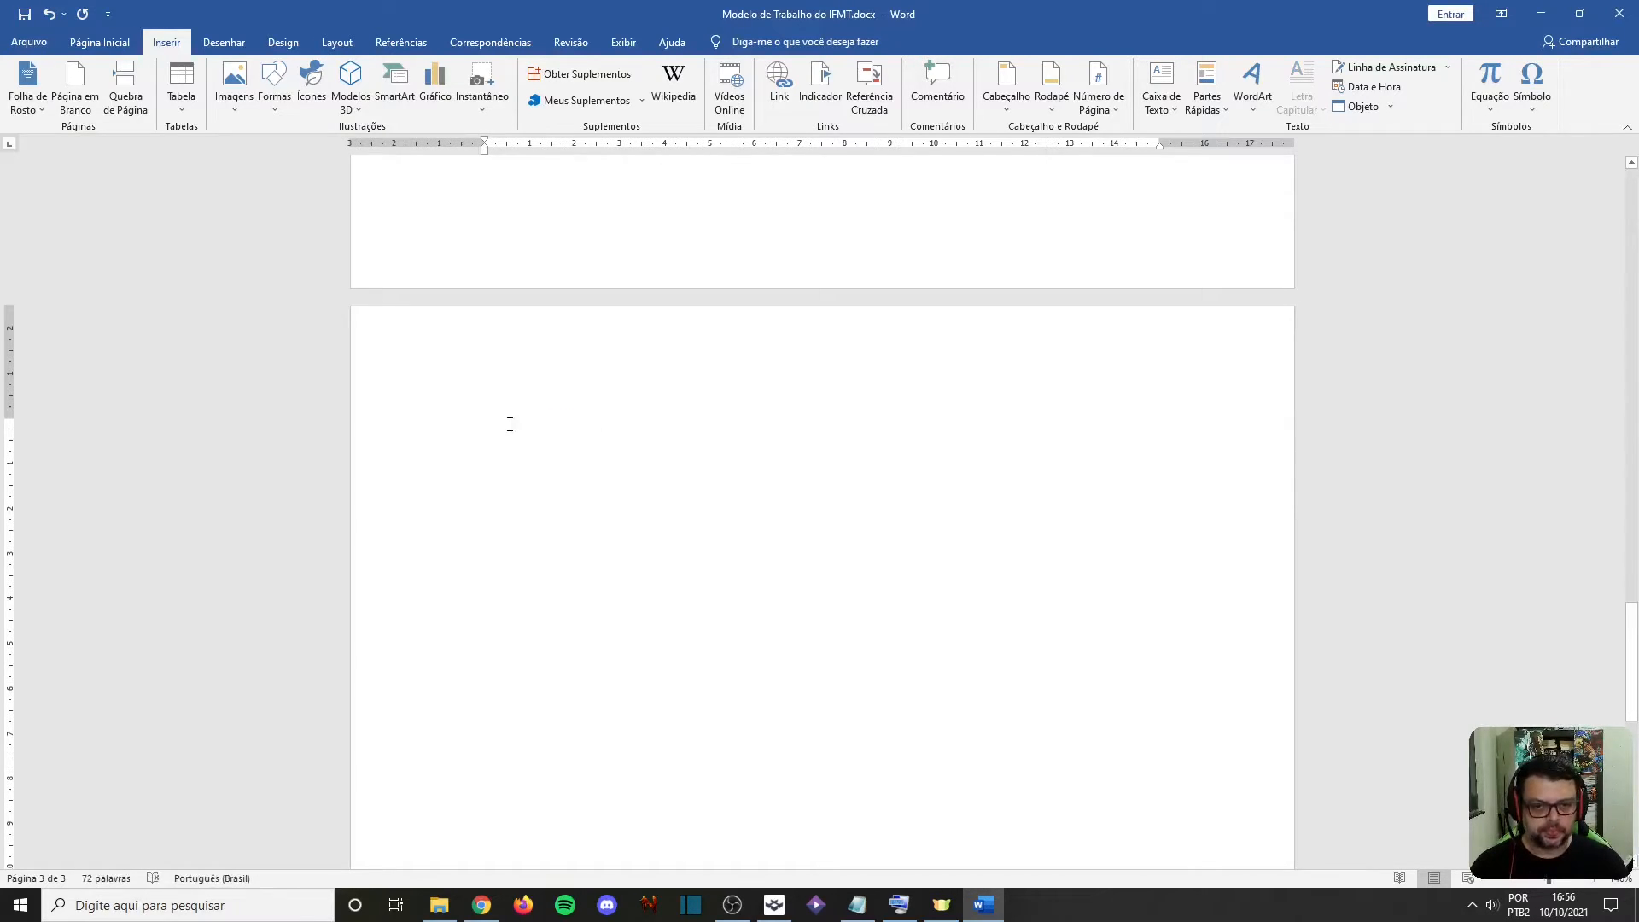
Insert a table of three columns and two rows and fill its header row with "Nome", "Idade" and "e-mail"
left_click(194, 103)
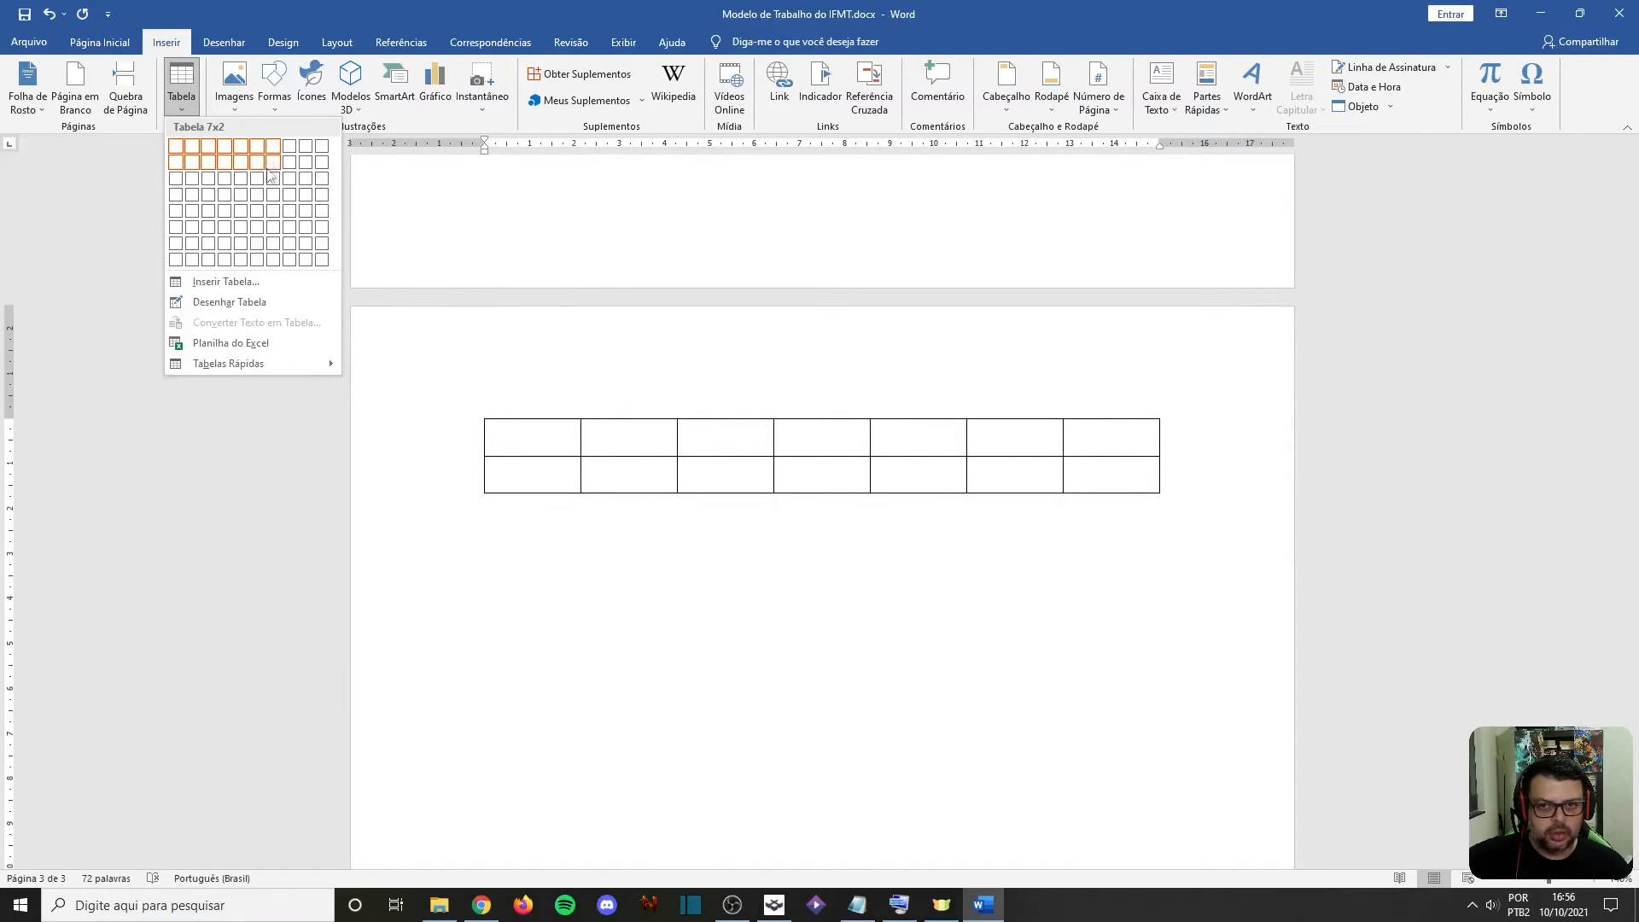
left_click(211, 163)
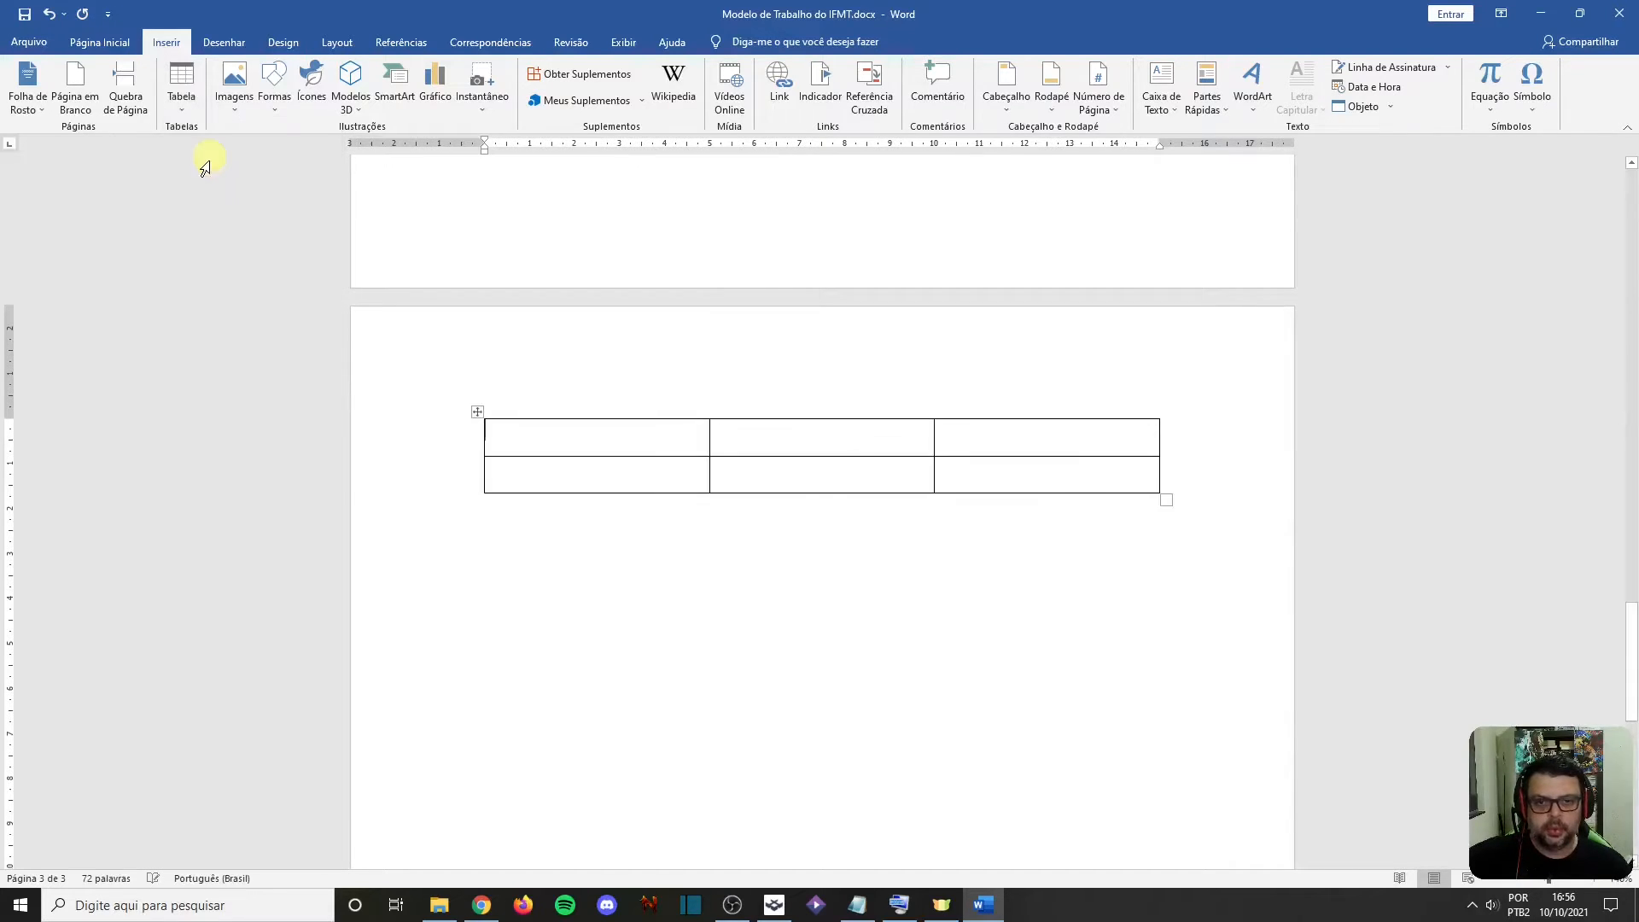
left_click(605, 445)
type("Nome")
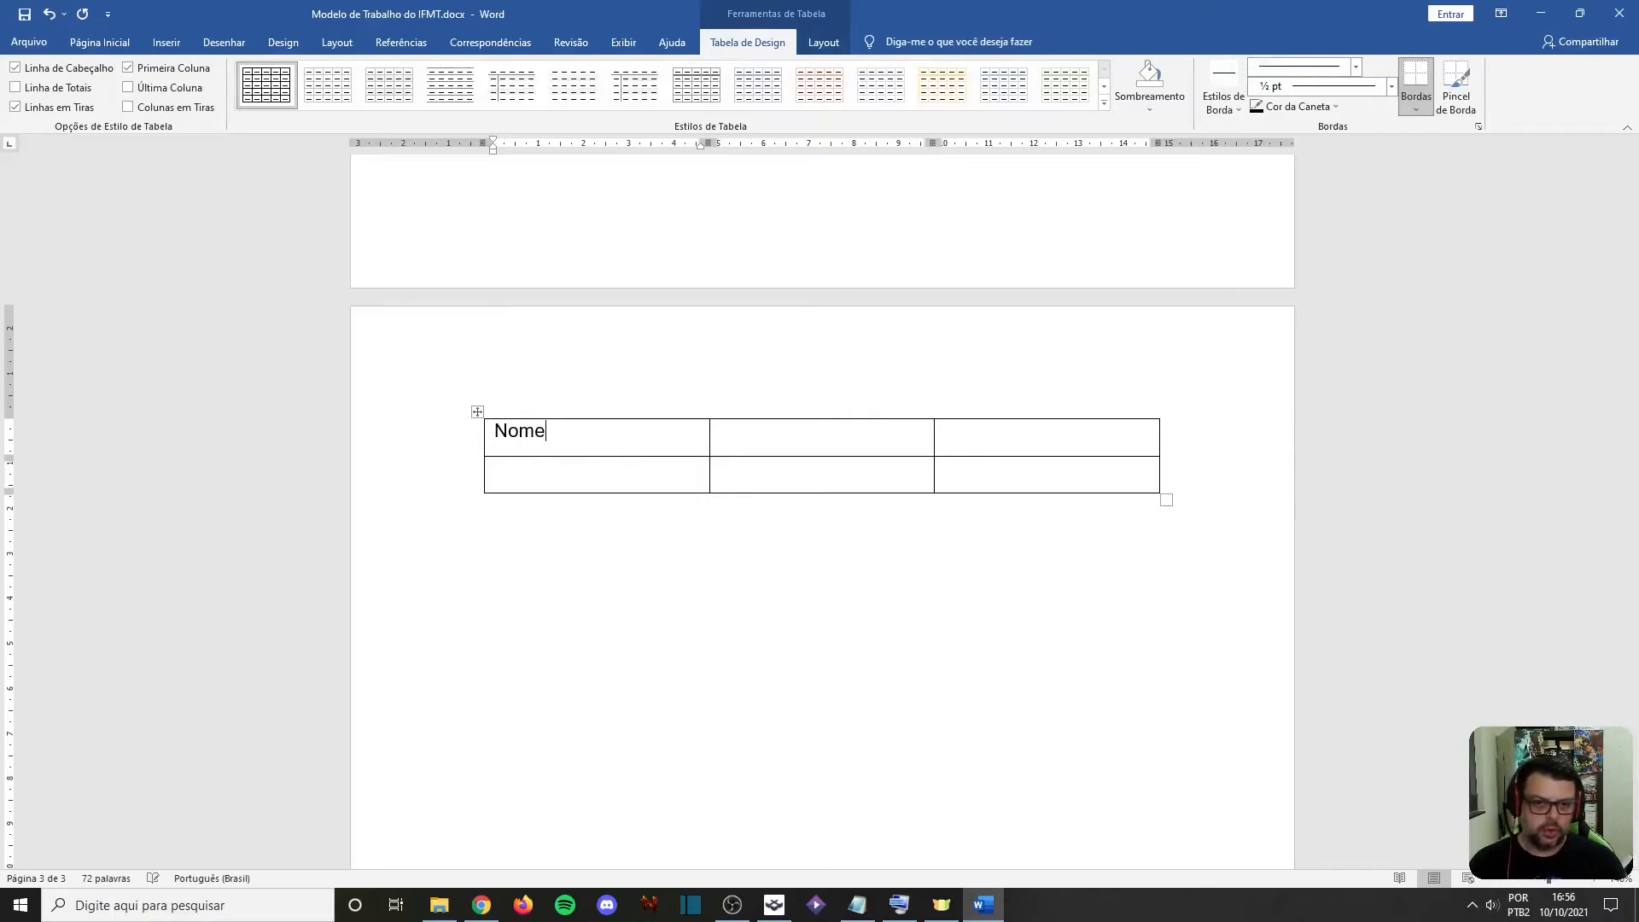
key("Tab")
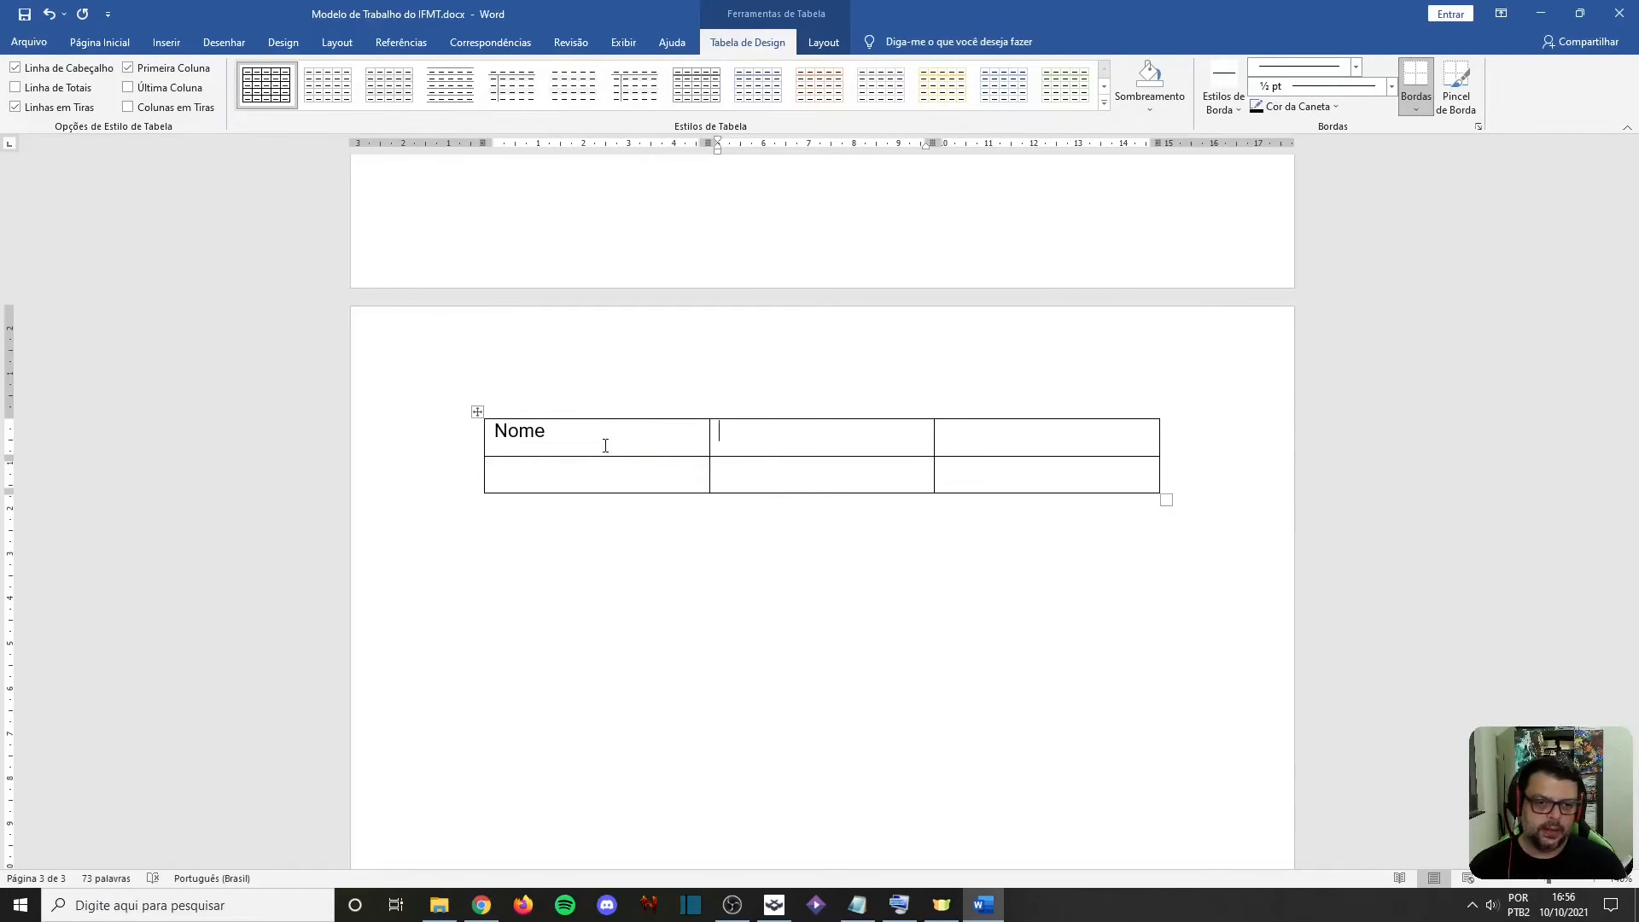
type("Idade")
key("Tab")
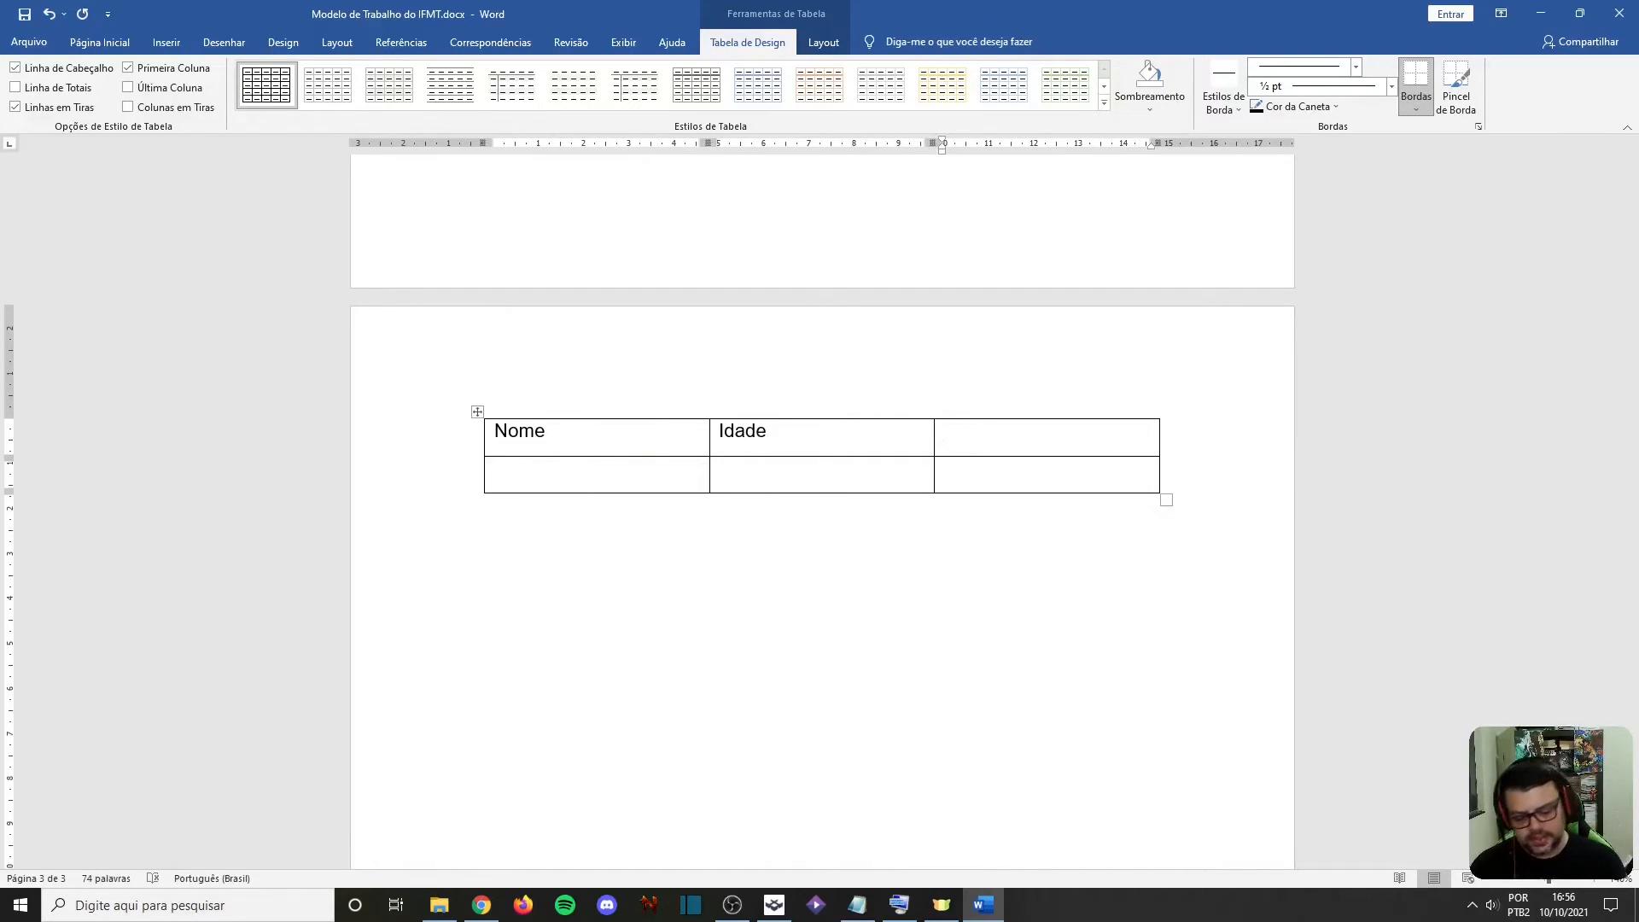
type("Sexo")
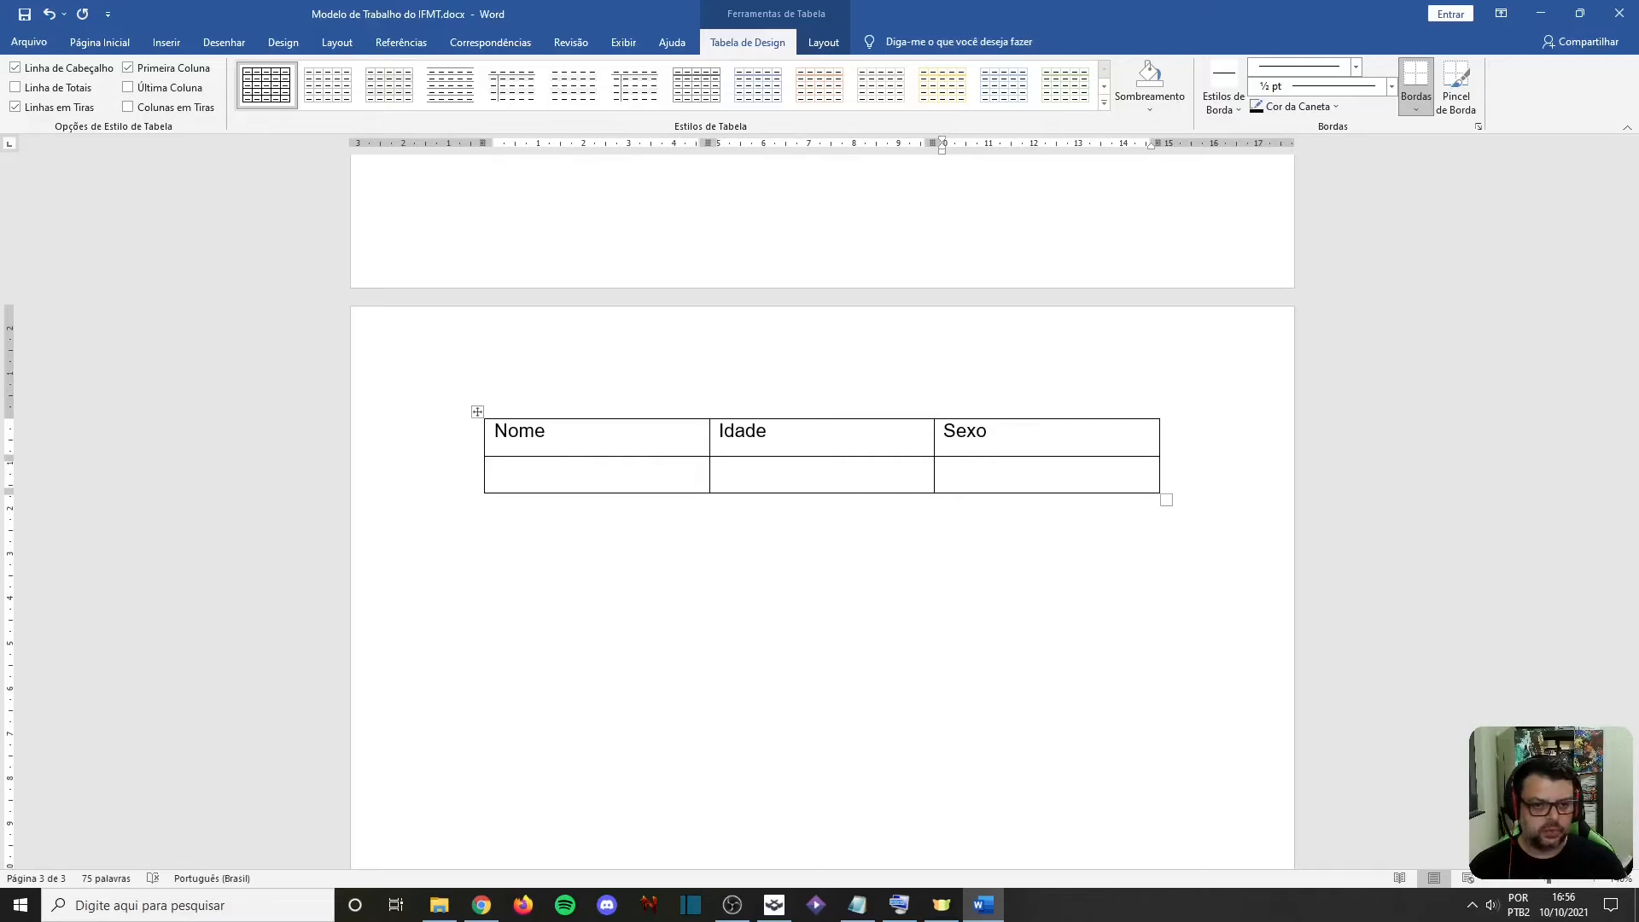
key("ctrl+shift+Left")
type("e-mail")
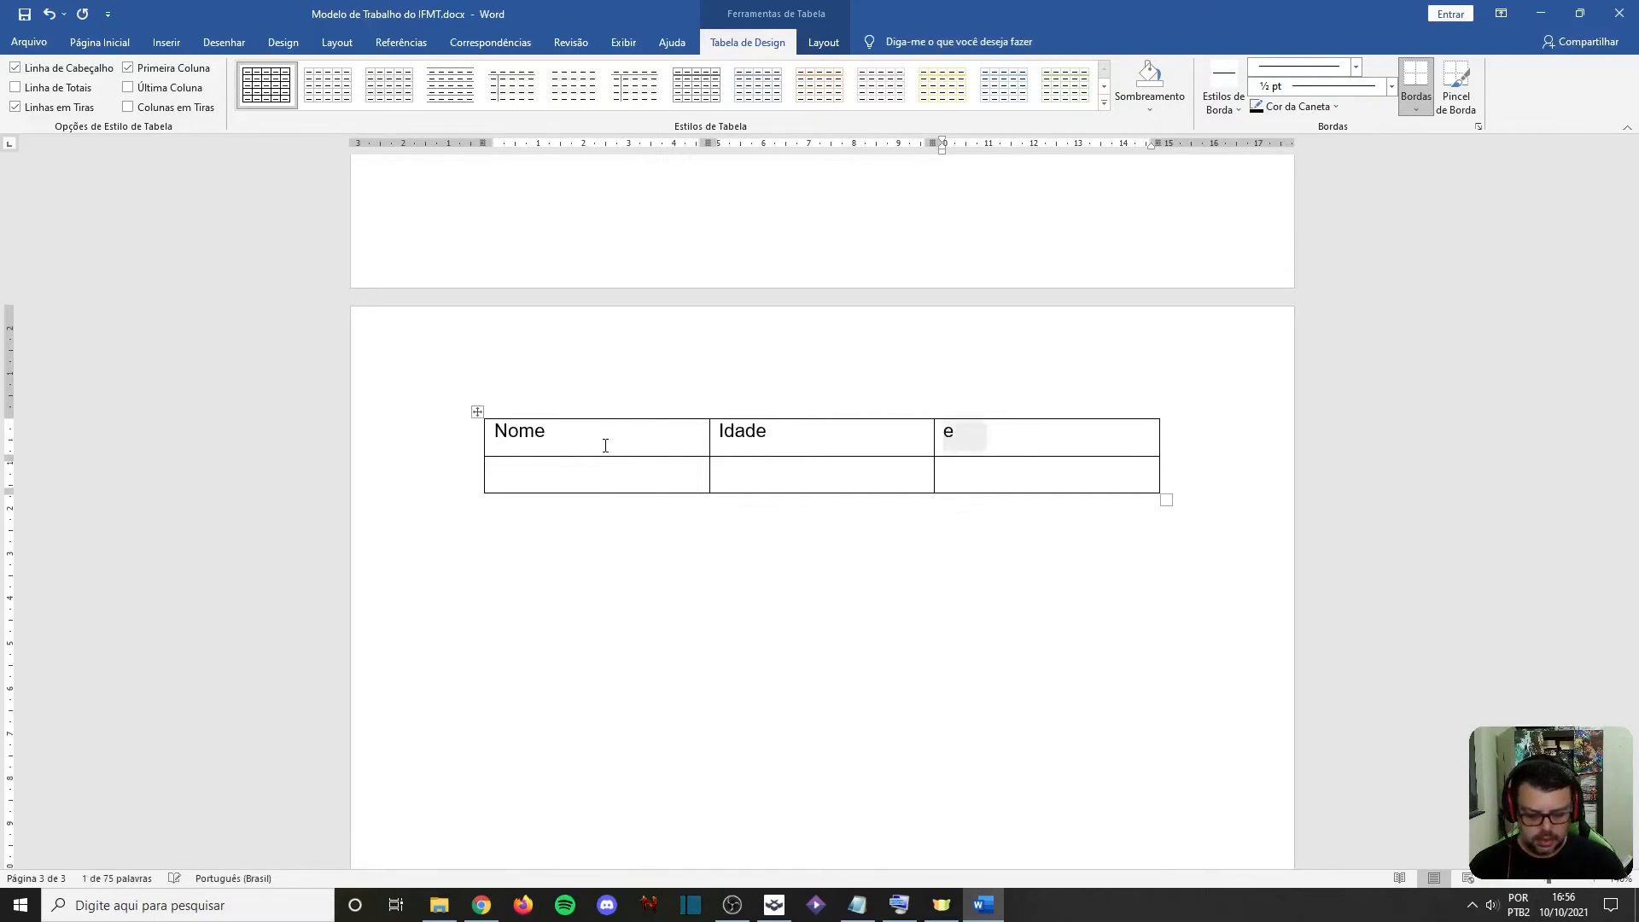
Fill the table's second row with the first person's name, the age 16 and their shortened e-mail ending in @
key("Tab")
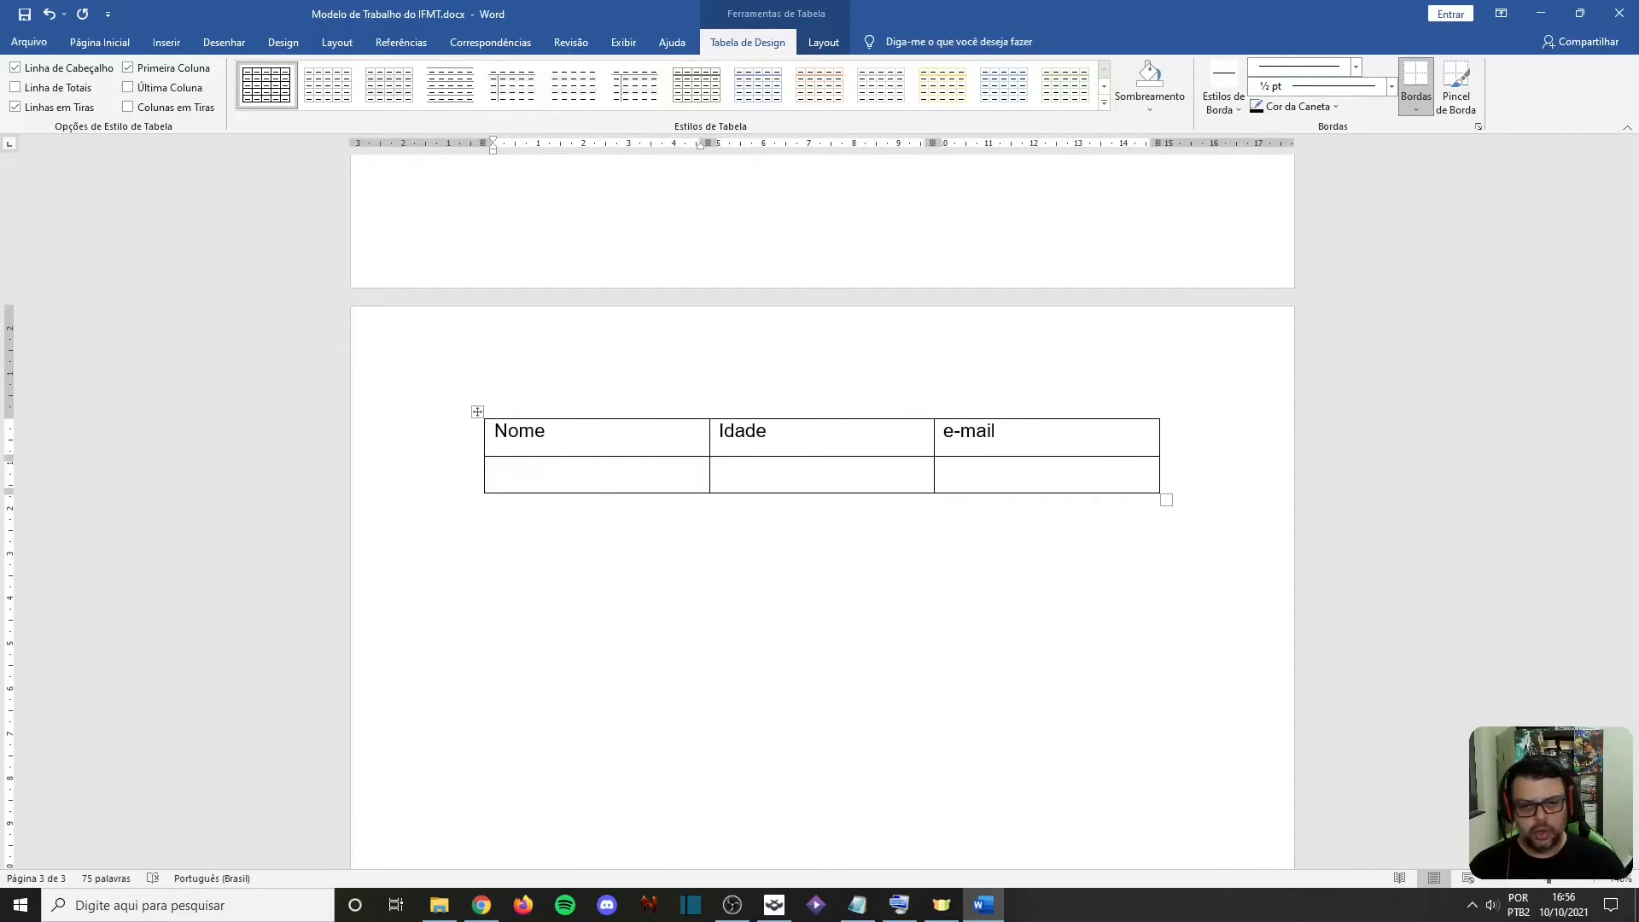
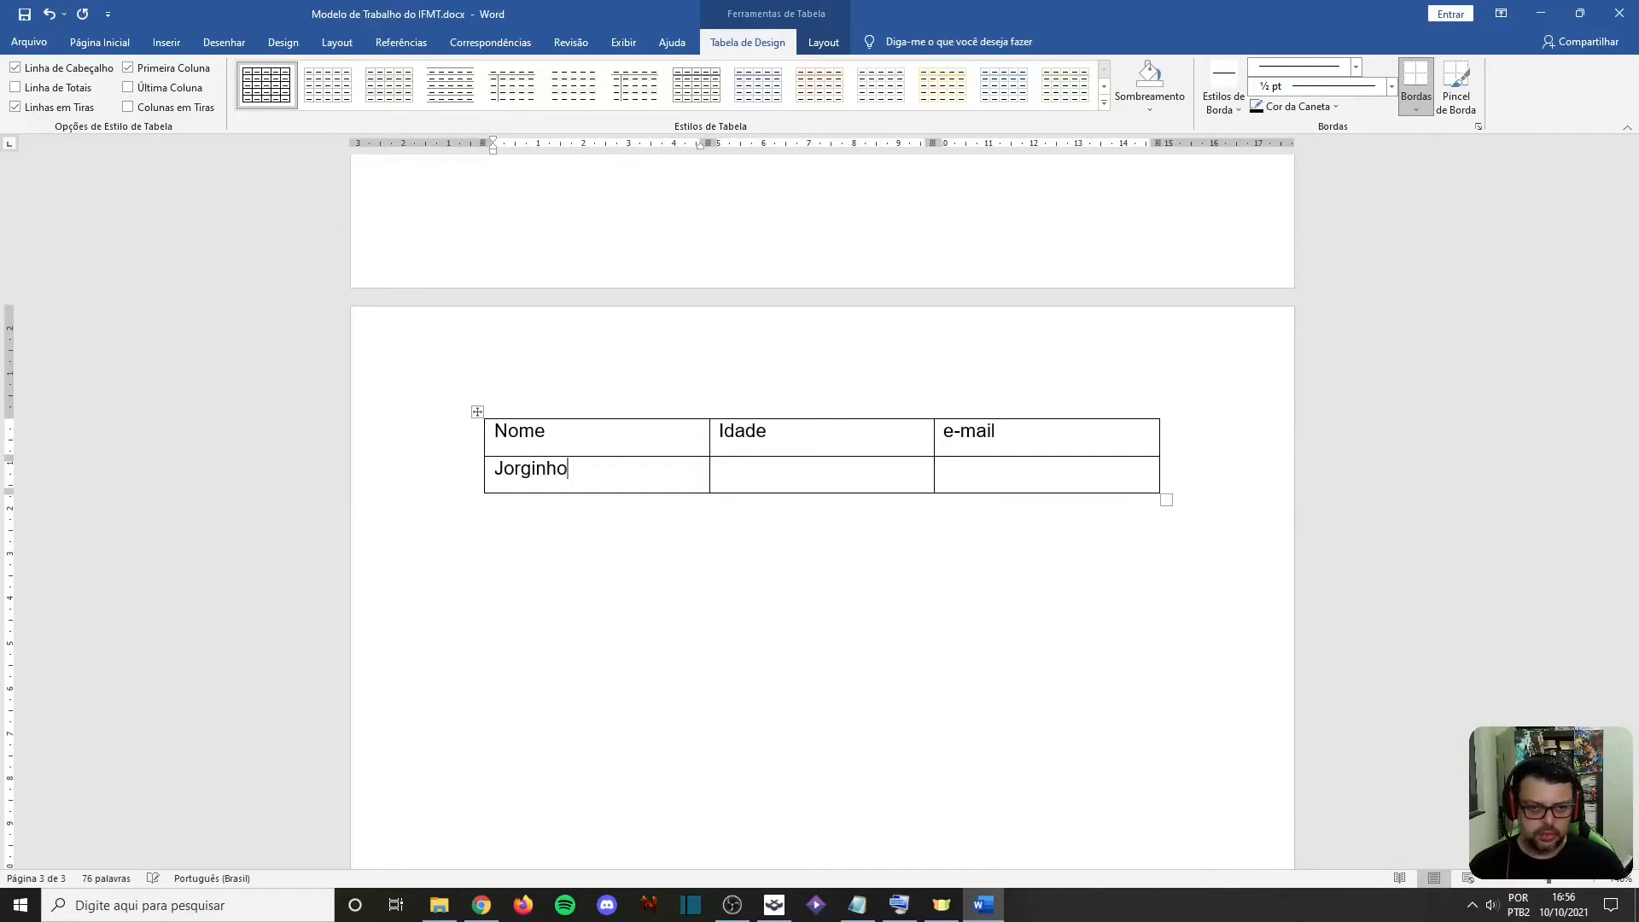
key("Tab")
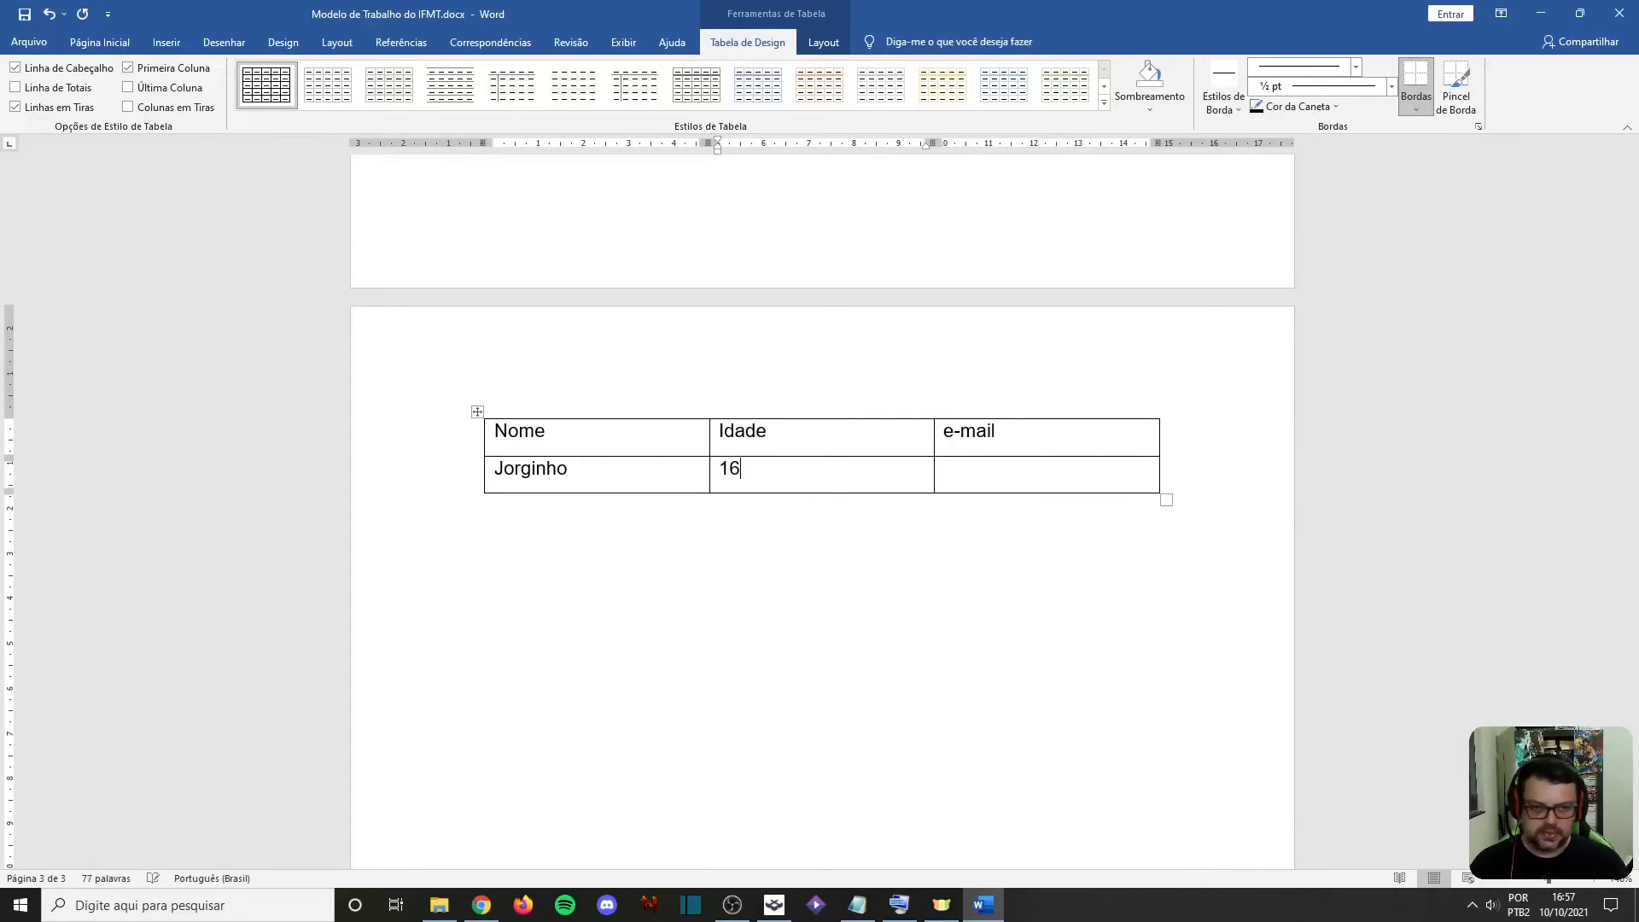
key("Tab")
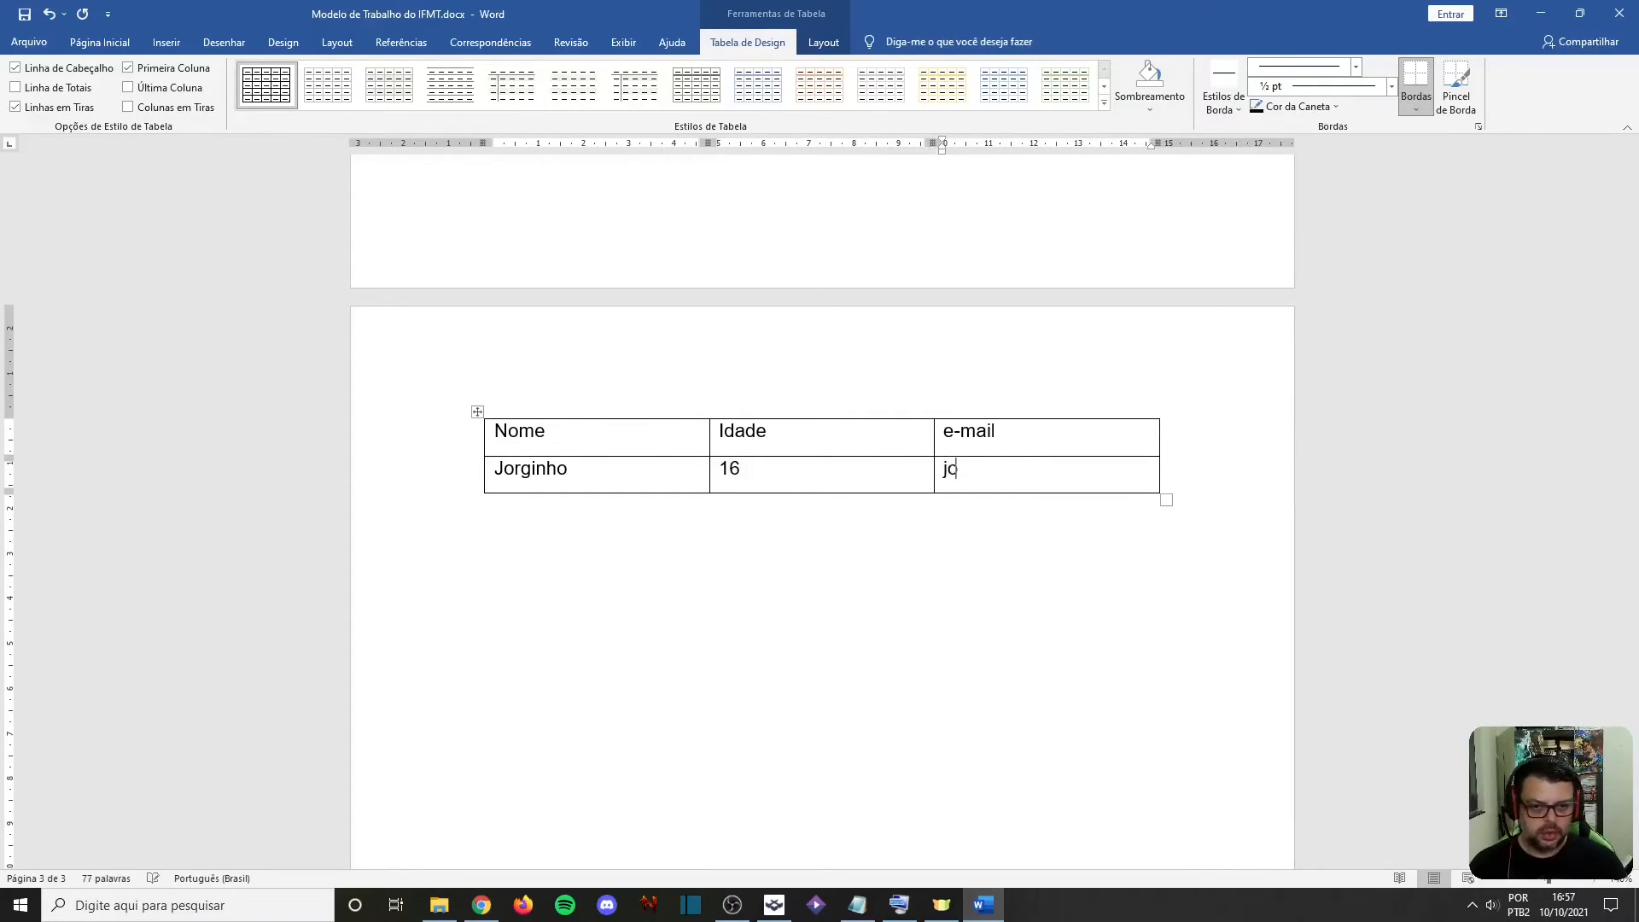
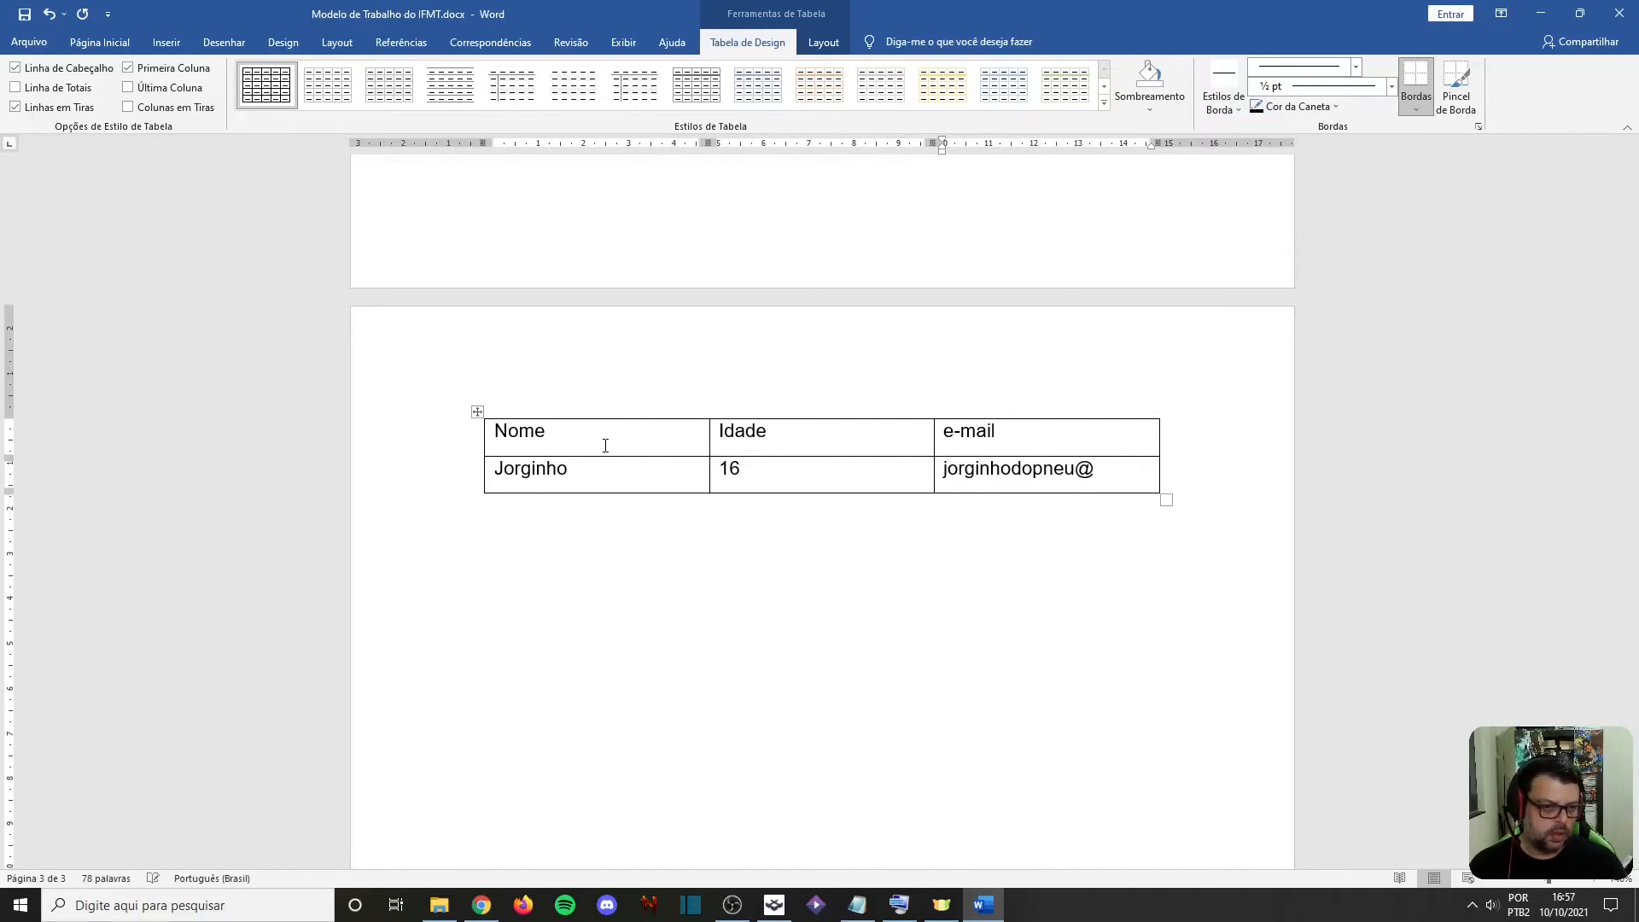
Add a third table row with the second person's name, the age 16 and their shortened e-mail ending in @
key("Tab")
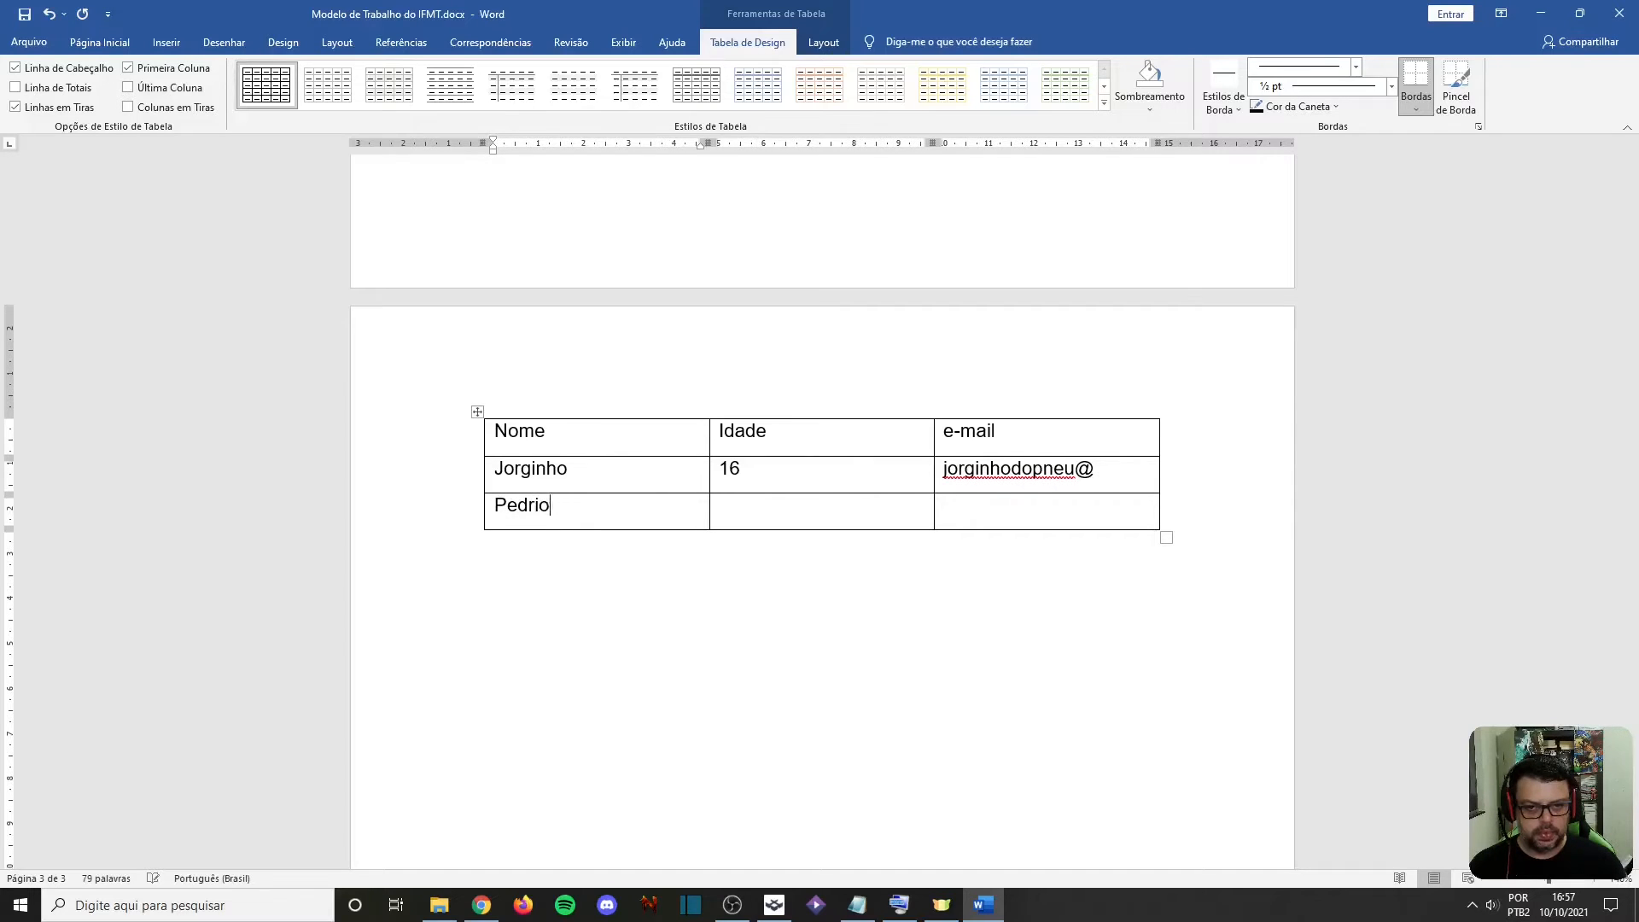
key("BackSpace")
key("Tab")
key("Tab")
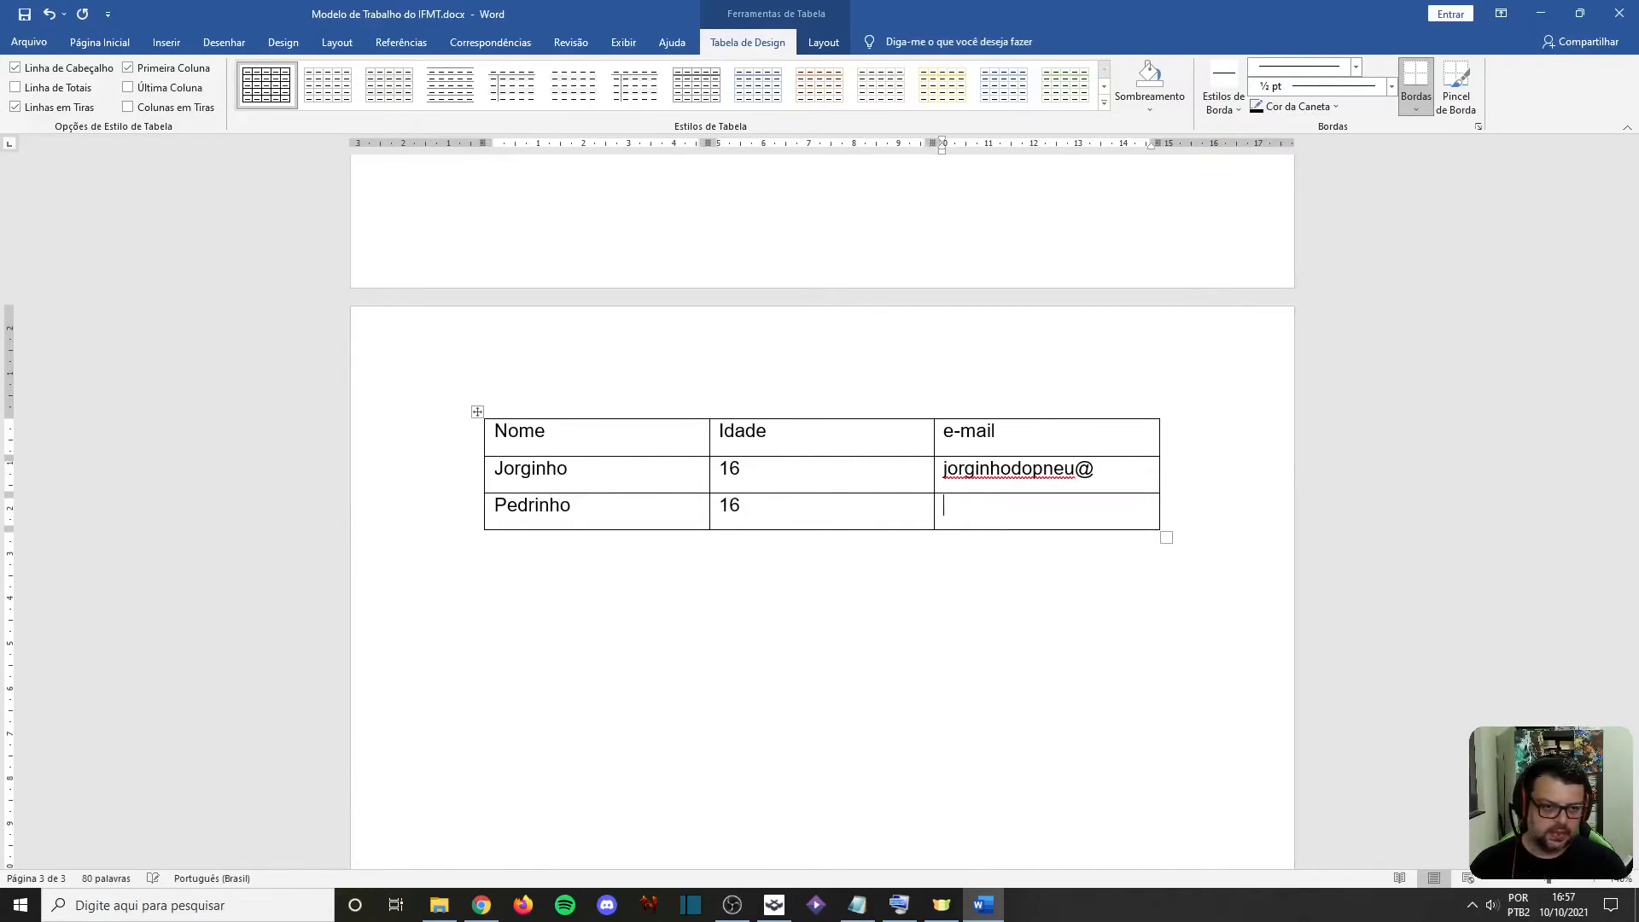
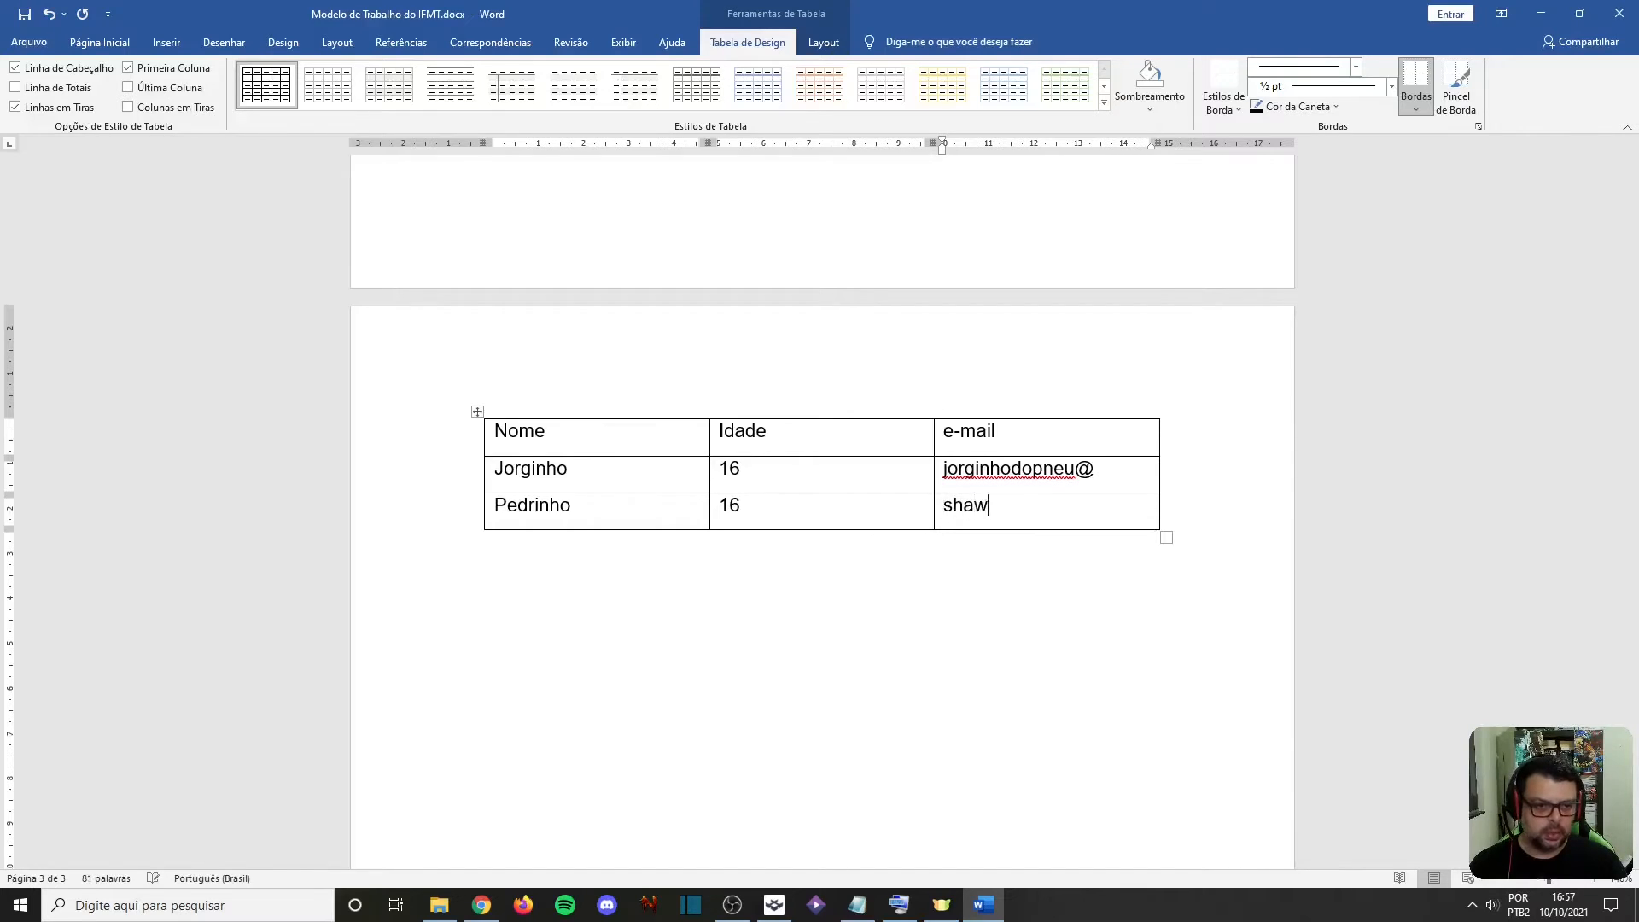
key("BackSpace")
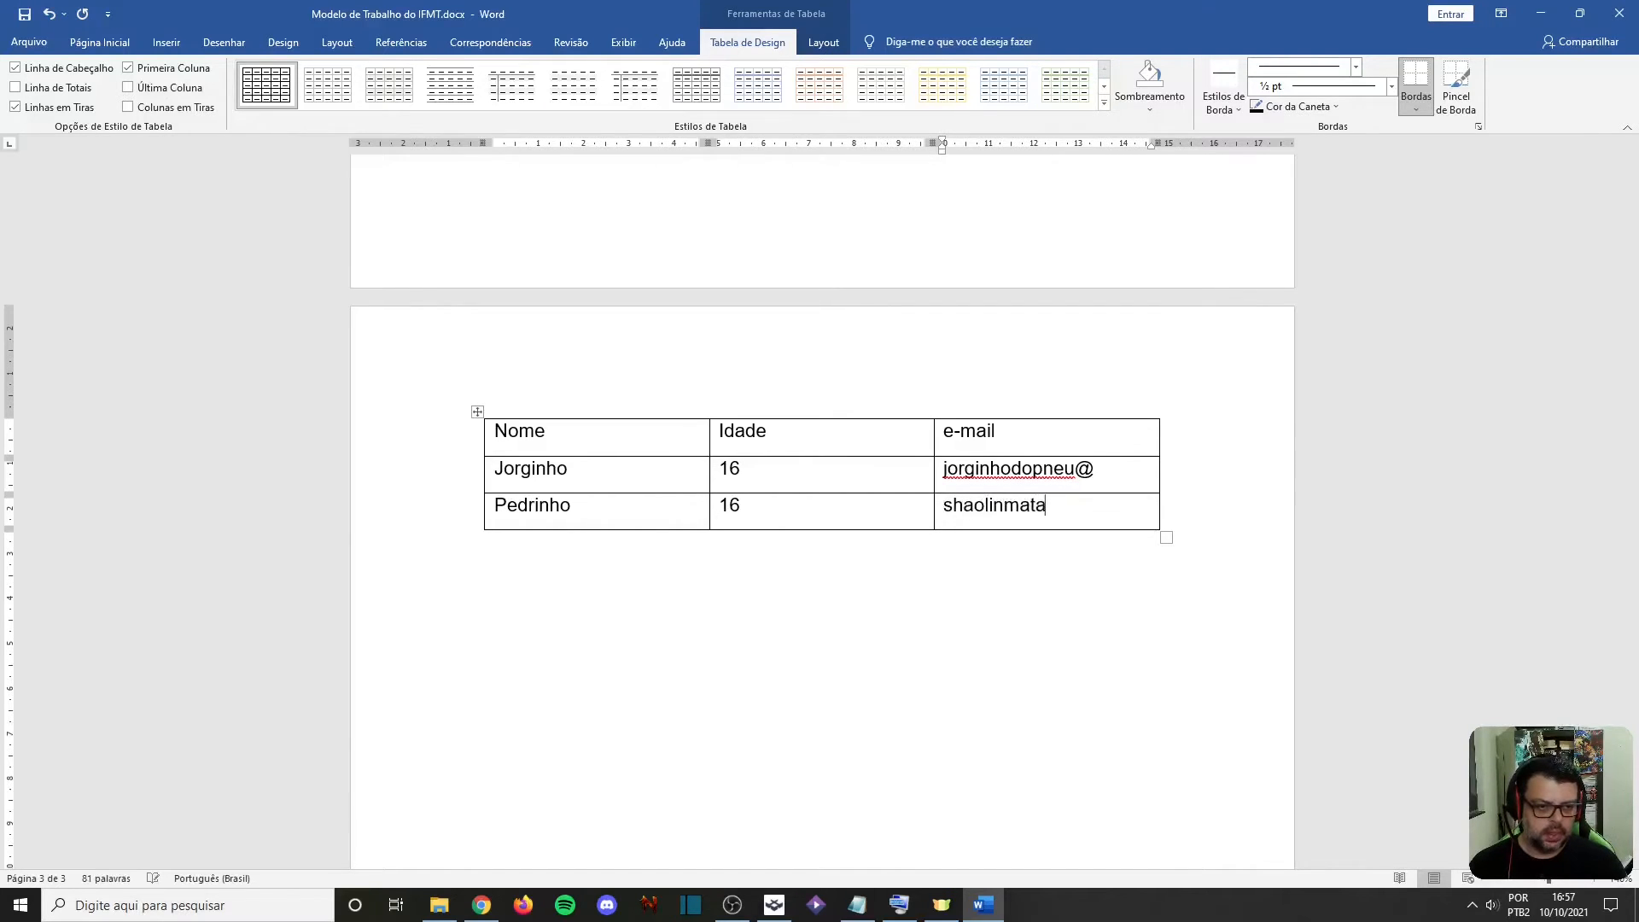
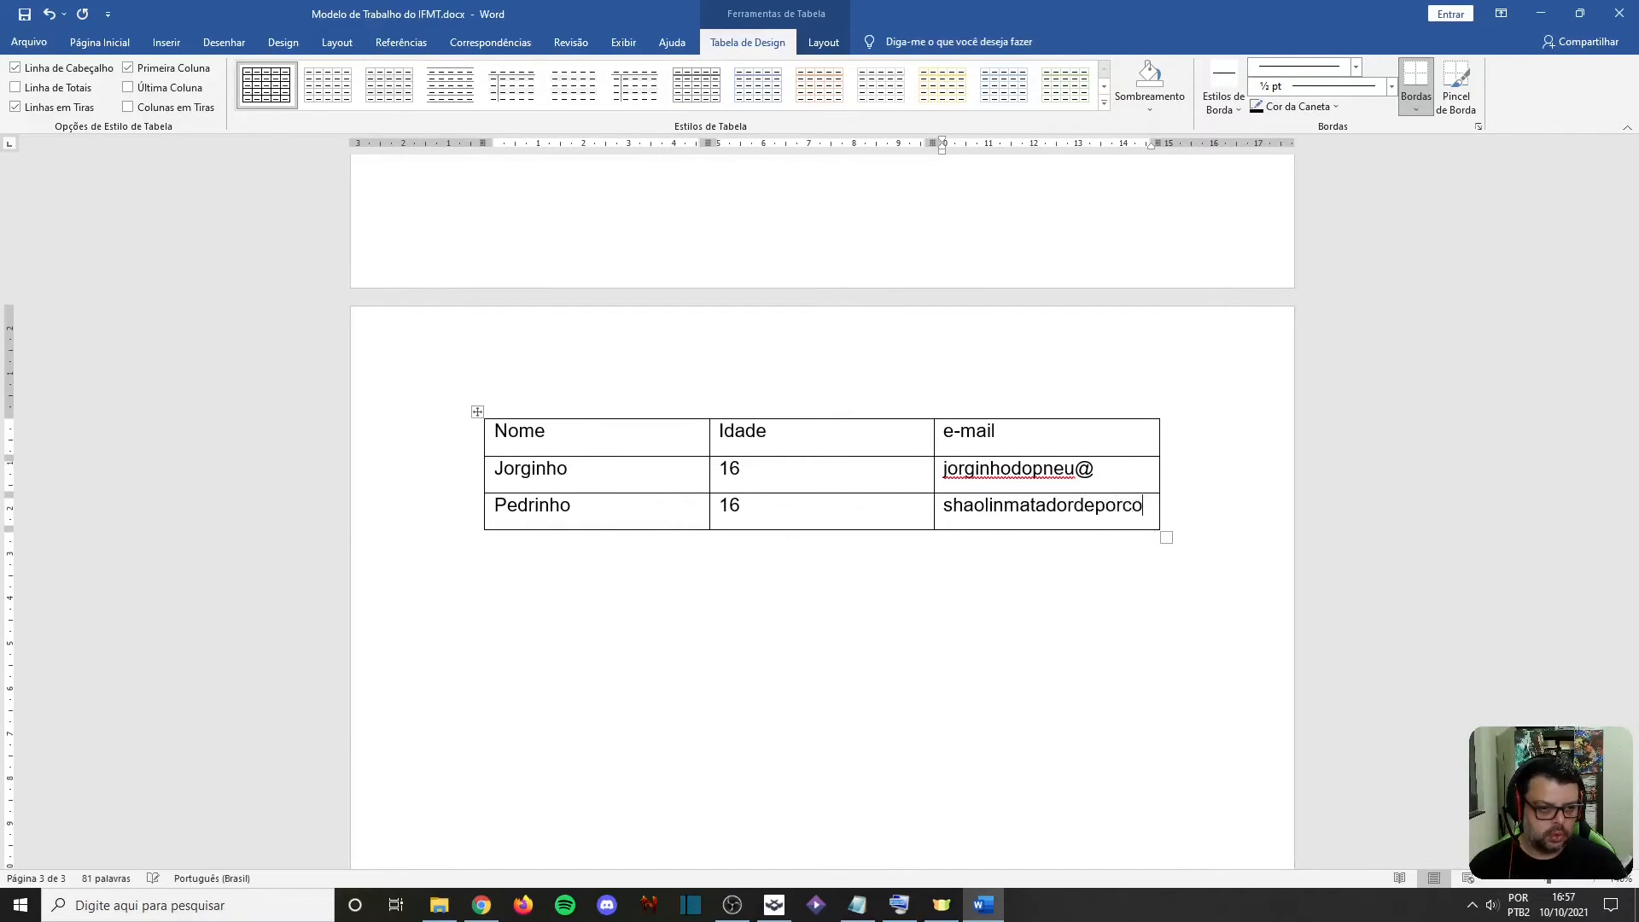
key("BackSpace")
Add a fourth table row with the third person's name, the age 16 and their shortened e-mail ending in @
key("Tab")
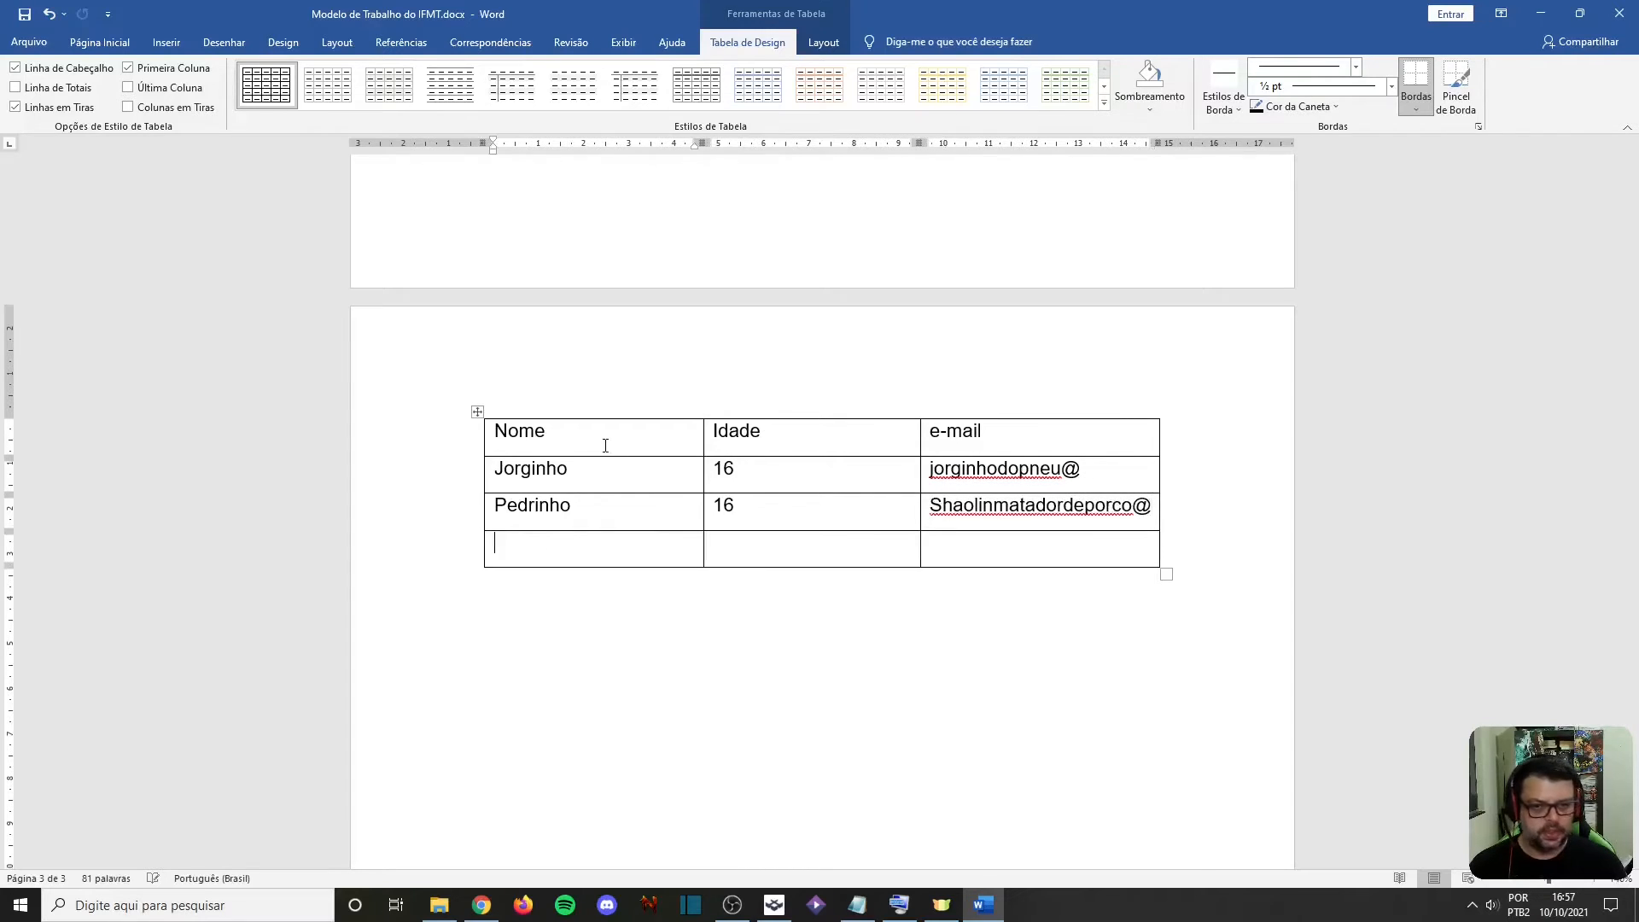
type("Mariazinha")
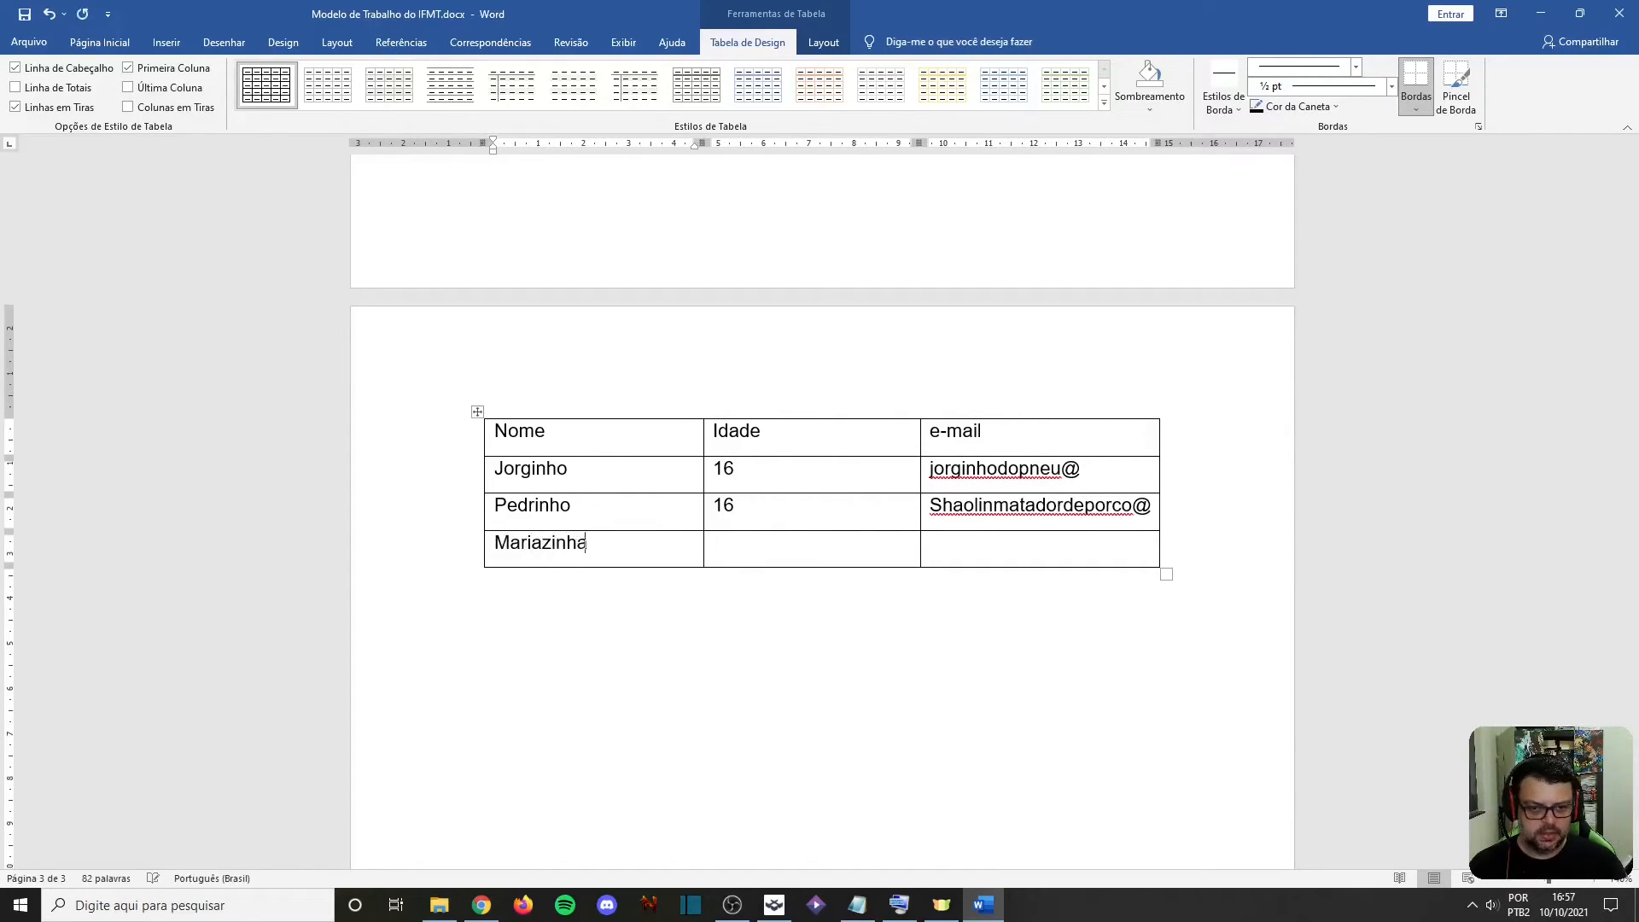
key("Tab")
type("16")
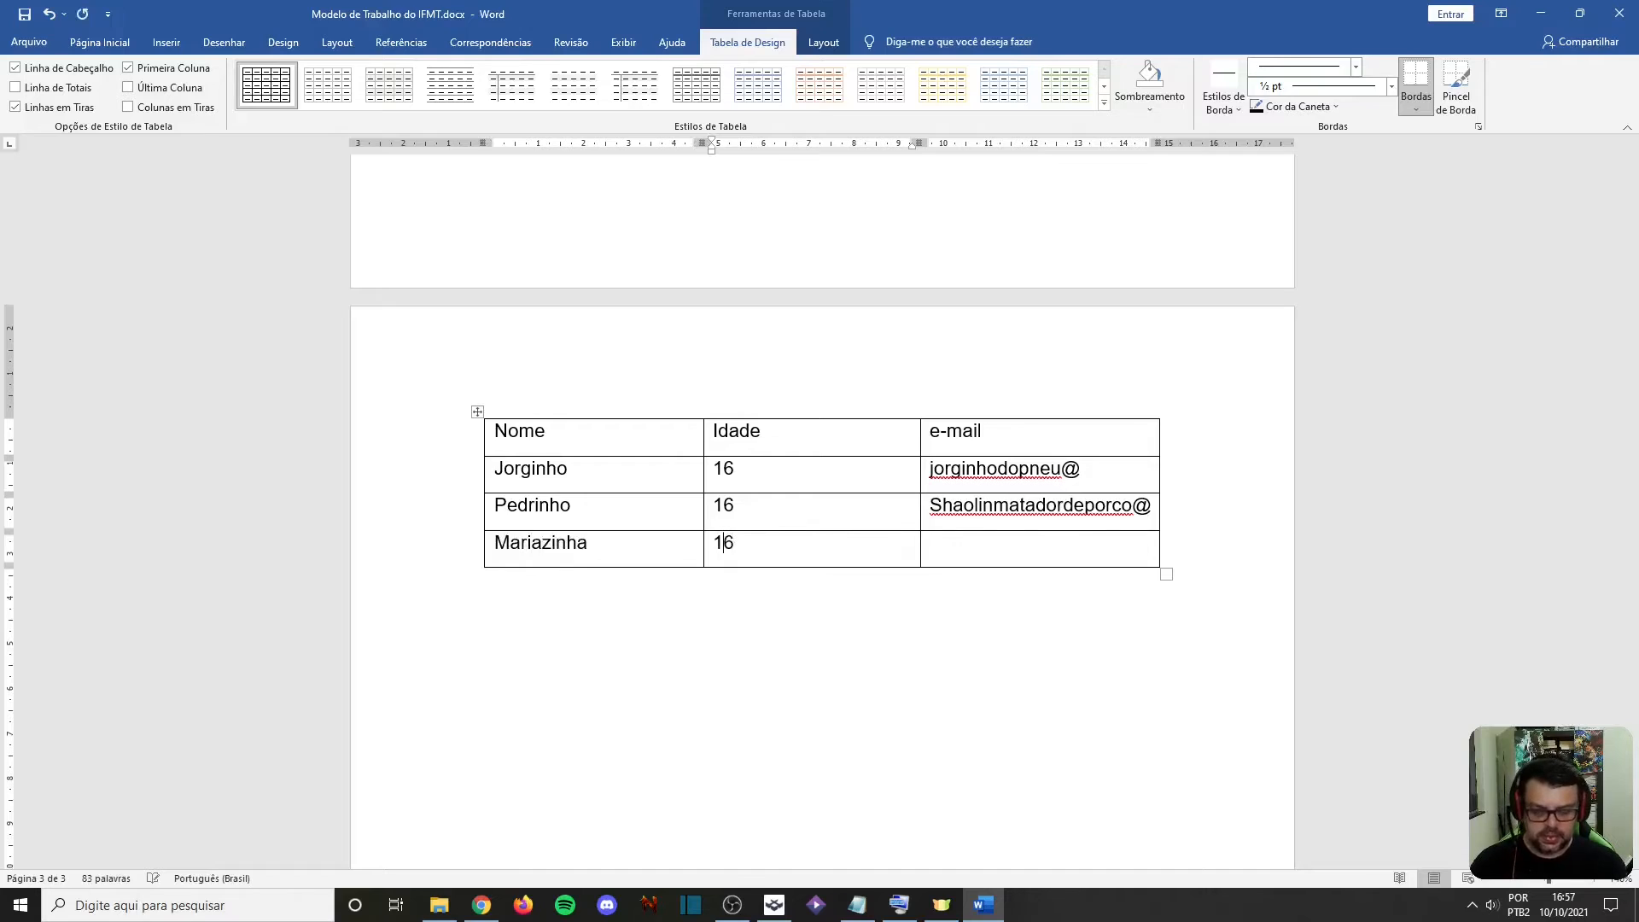
key("Tab")
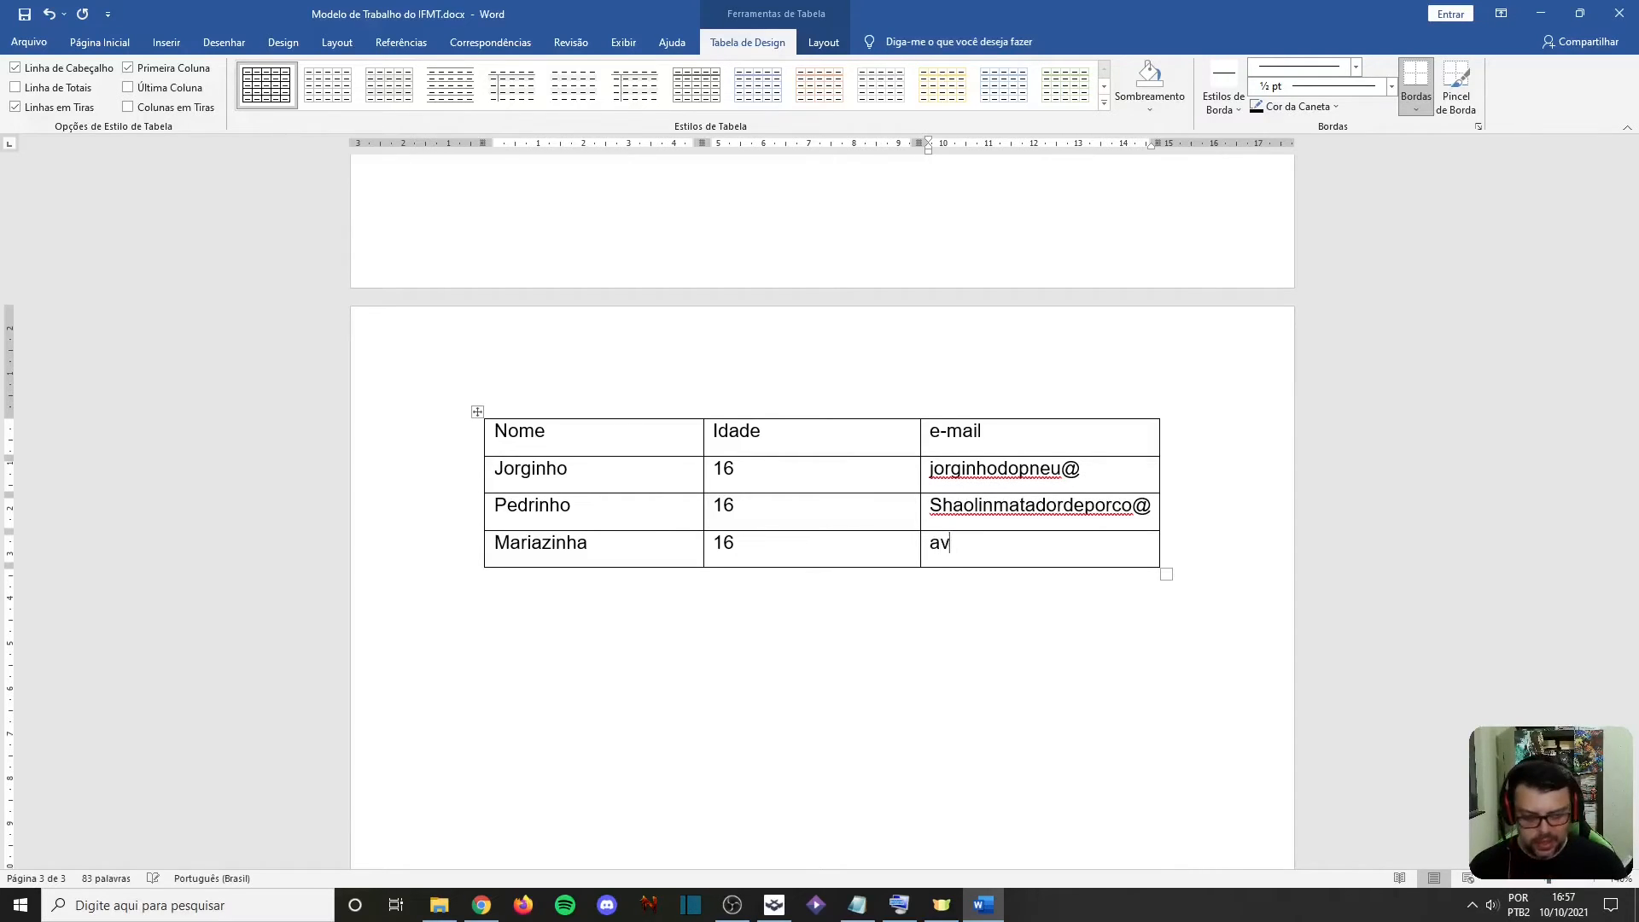
type("semnome@")
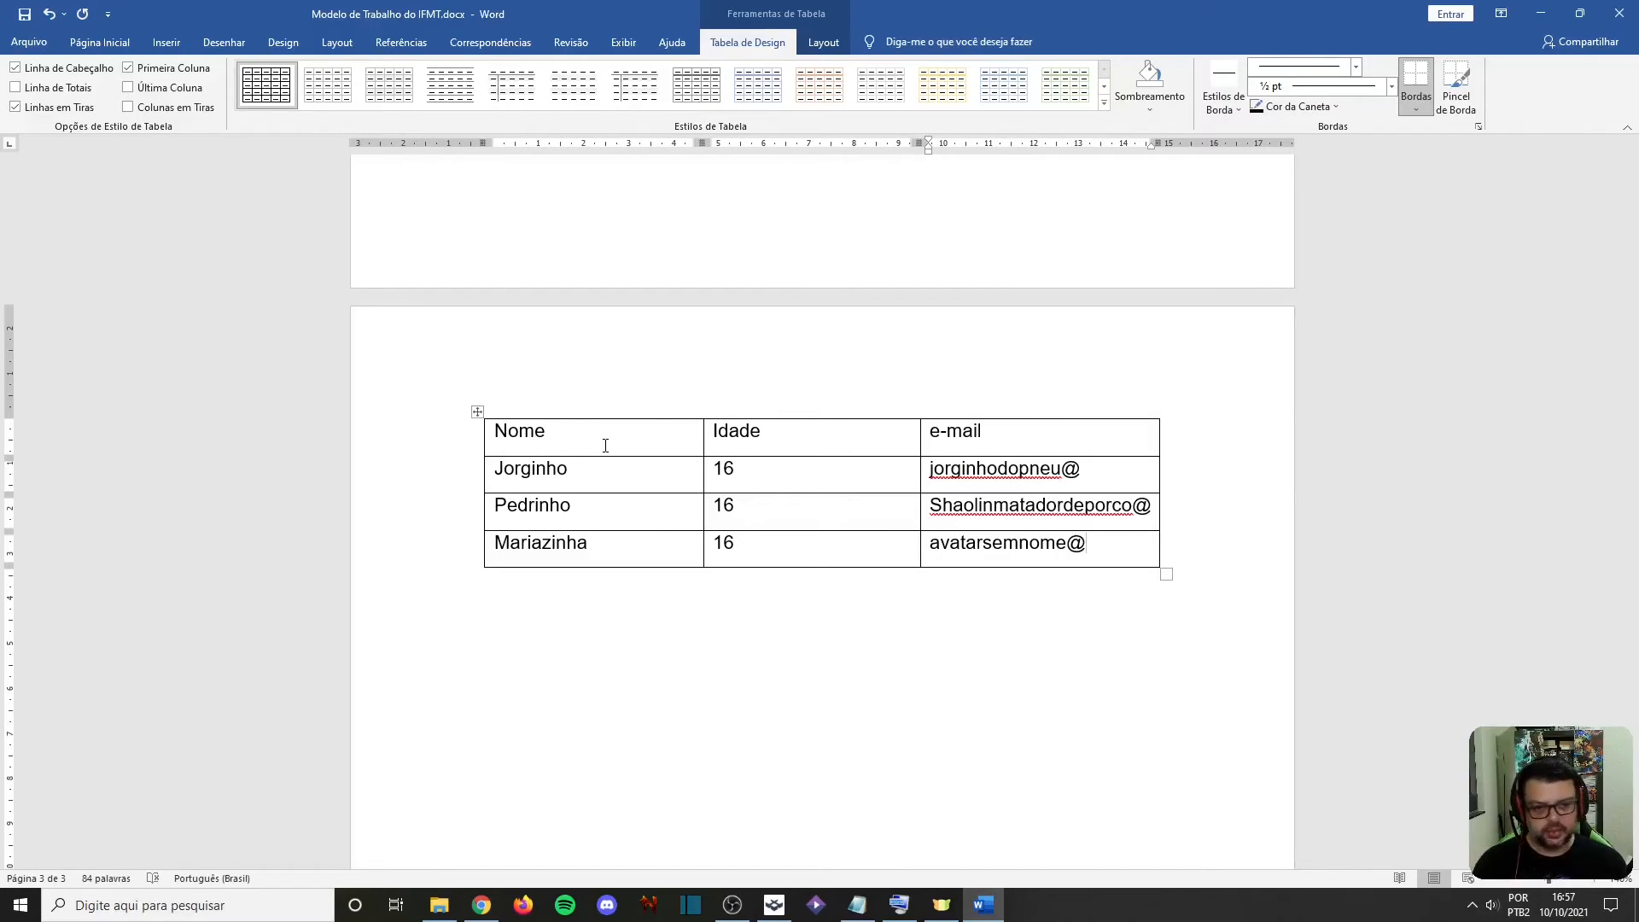
Draw an isosceles triangle shape in the empty area below the table
left_click(609, 589)
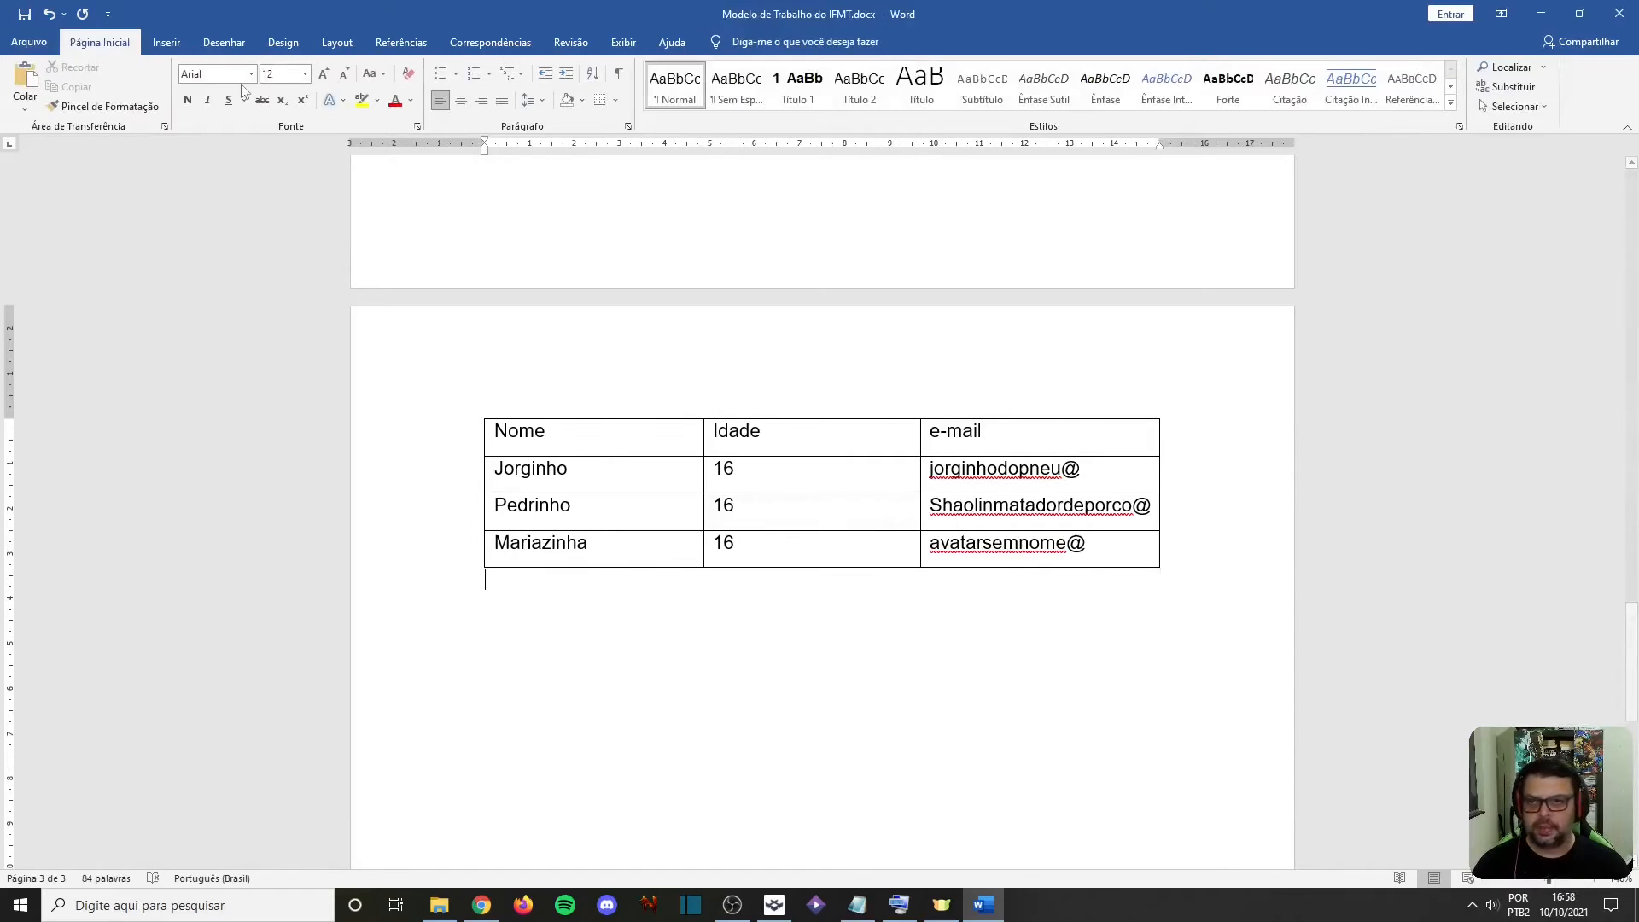
left_click(166, 42)
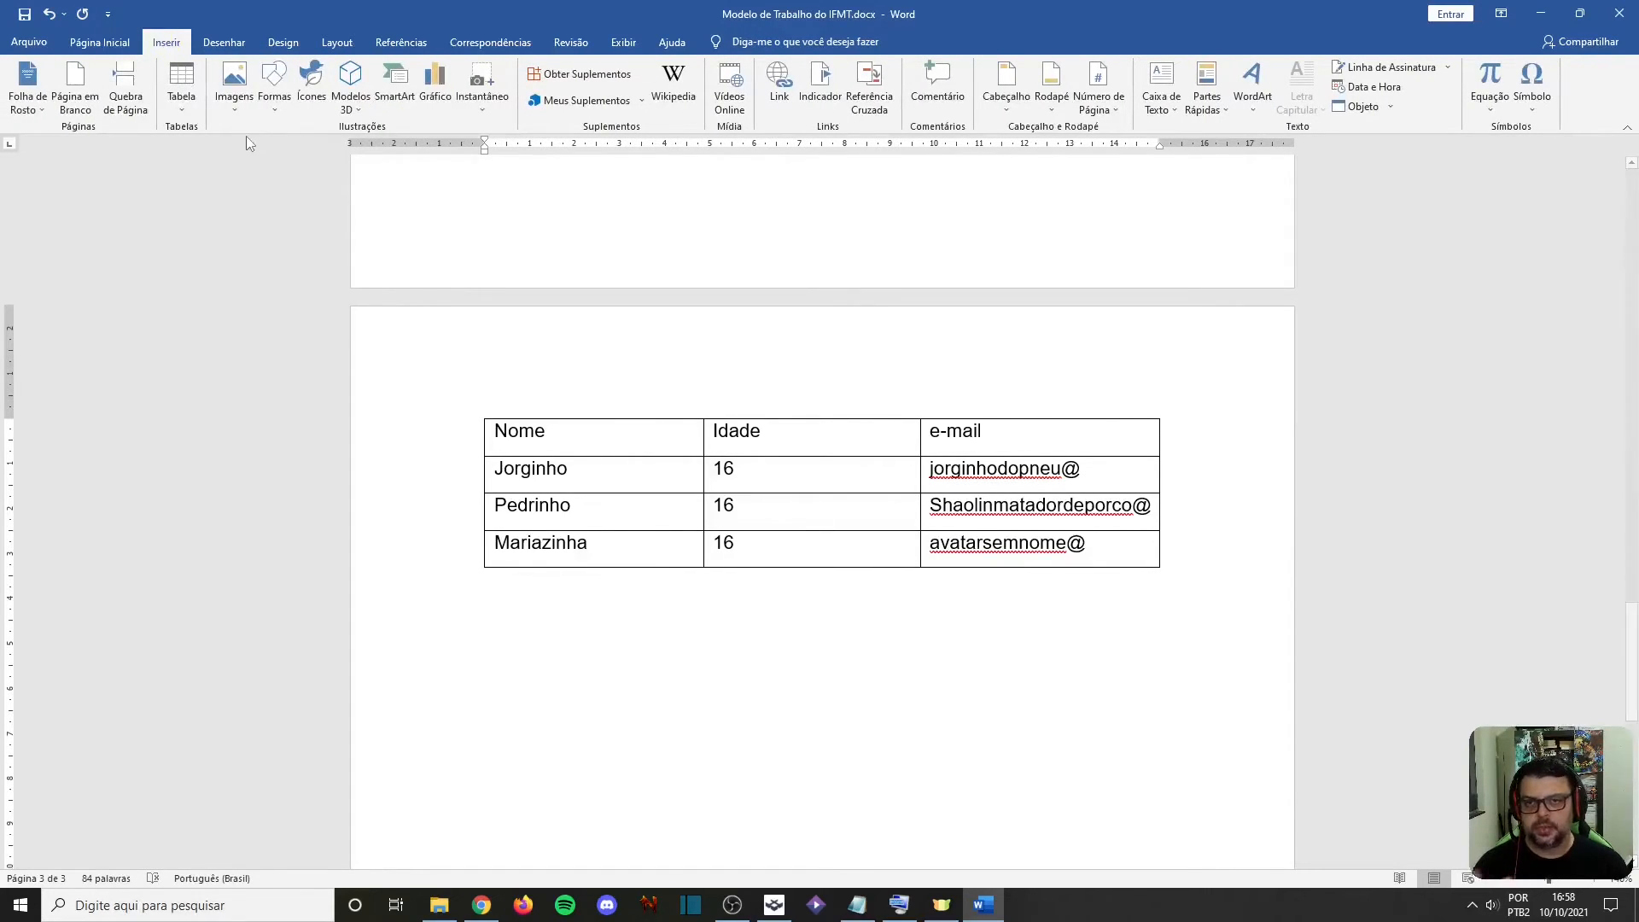
left_click(274, 89)
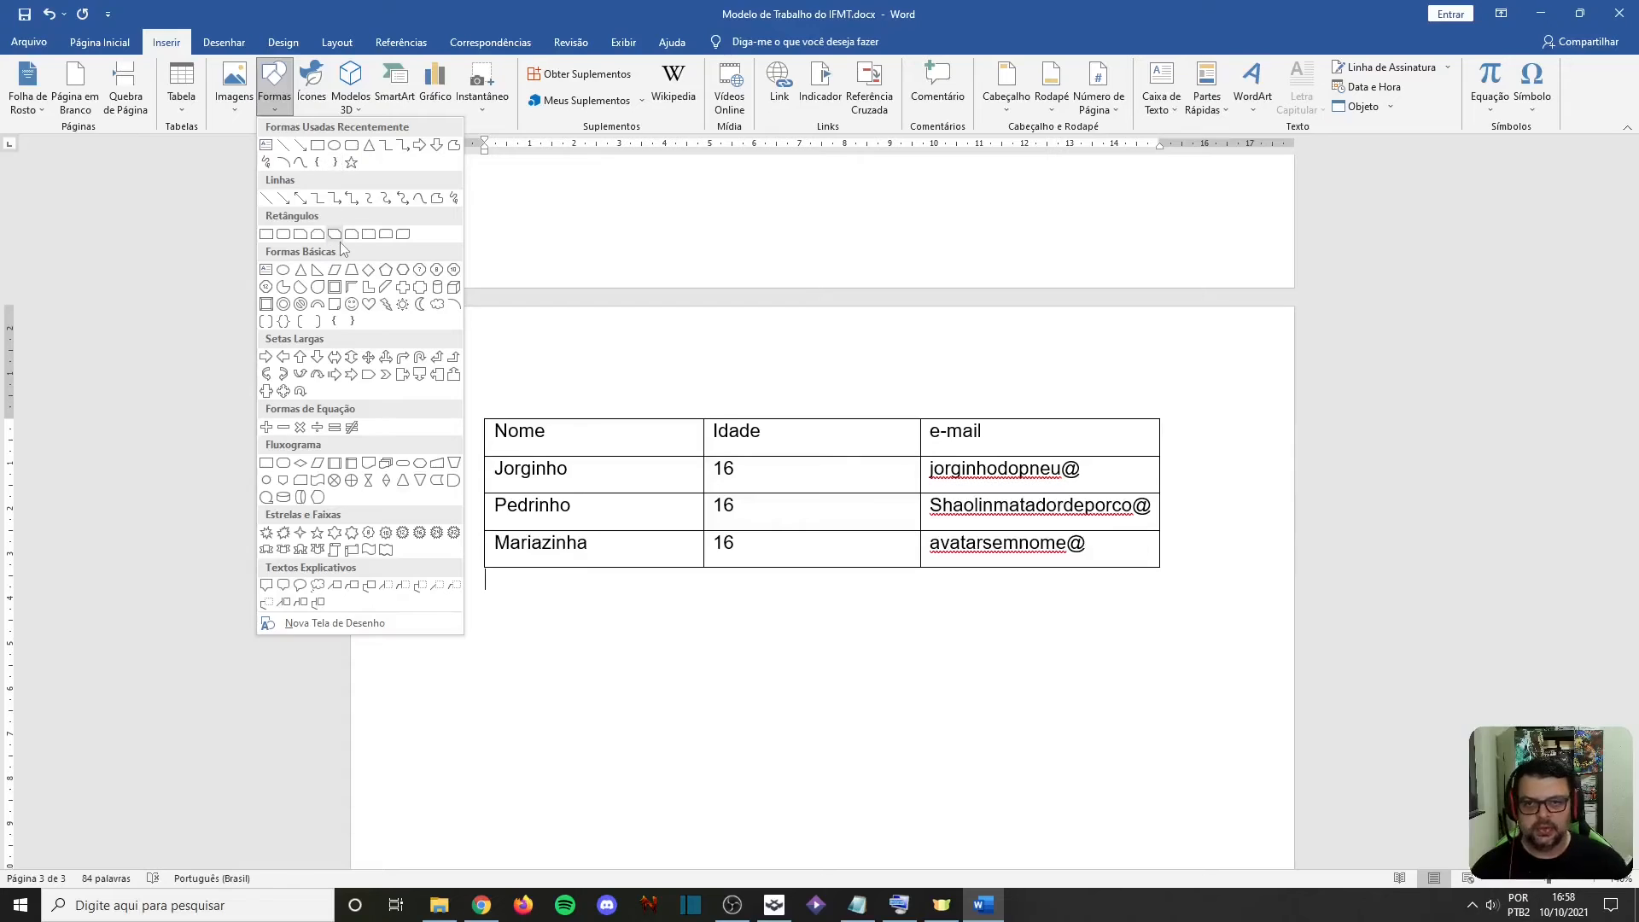
left_click(373, 150)
left_click_drag(571, 630, 780, 812)
left_click(864, 655)
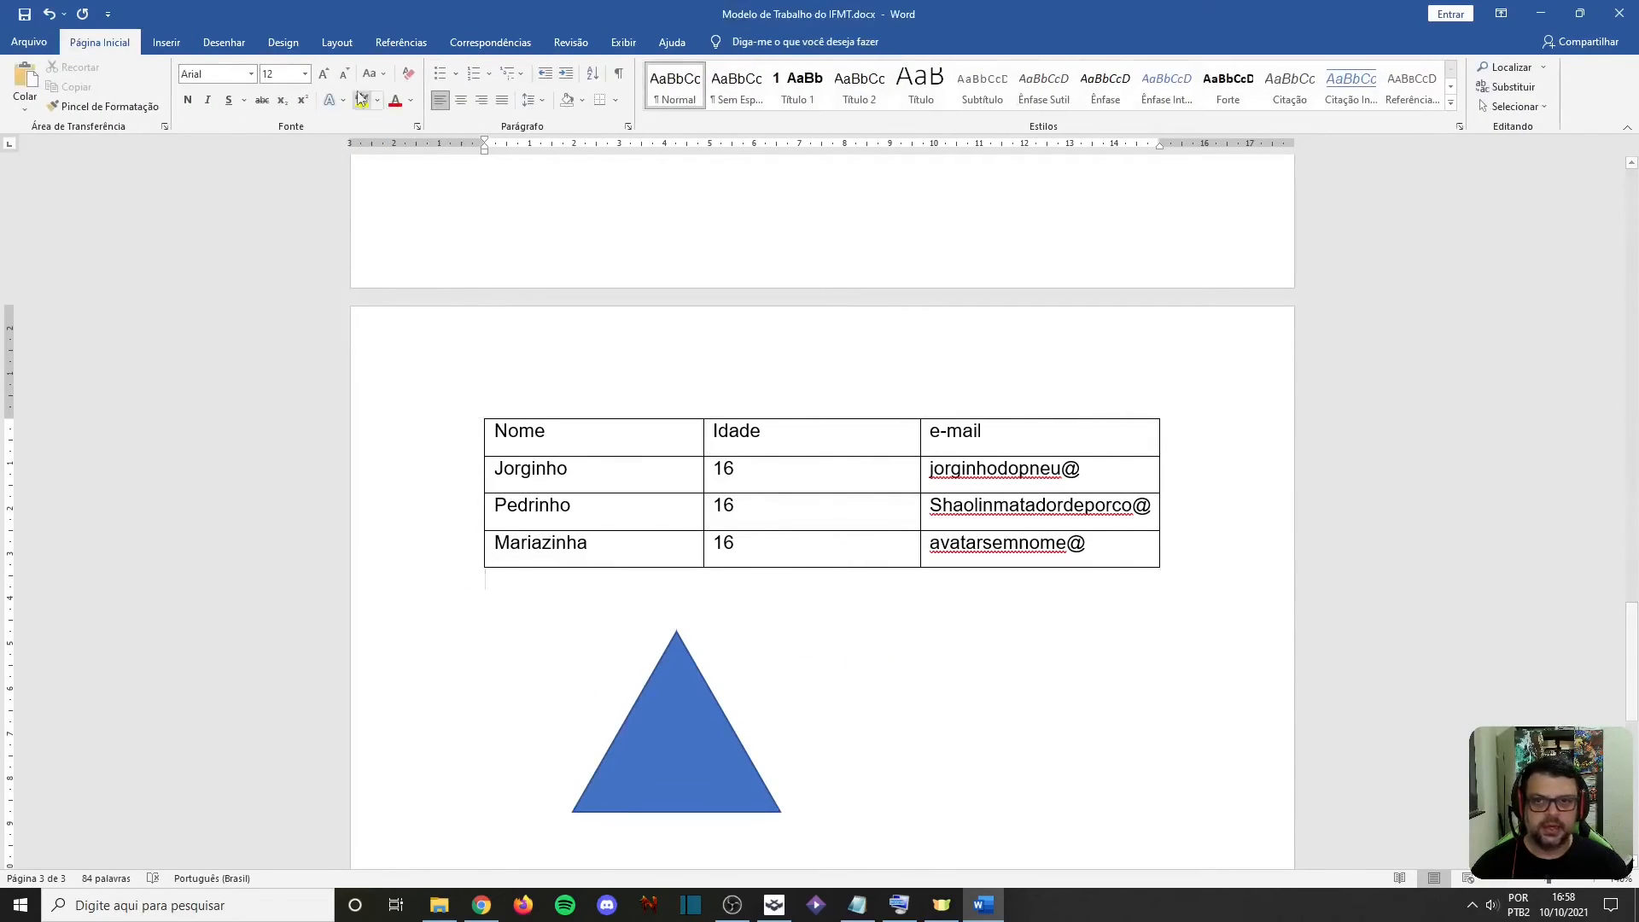
Examine the available chart types and the screenshot insertion options without inserting anything
left_click(162, 47)
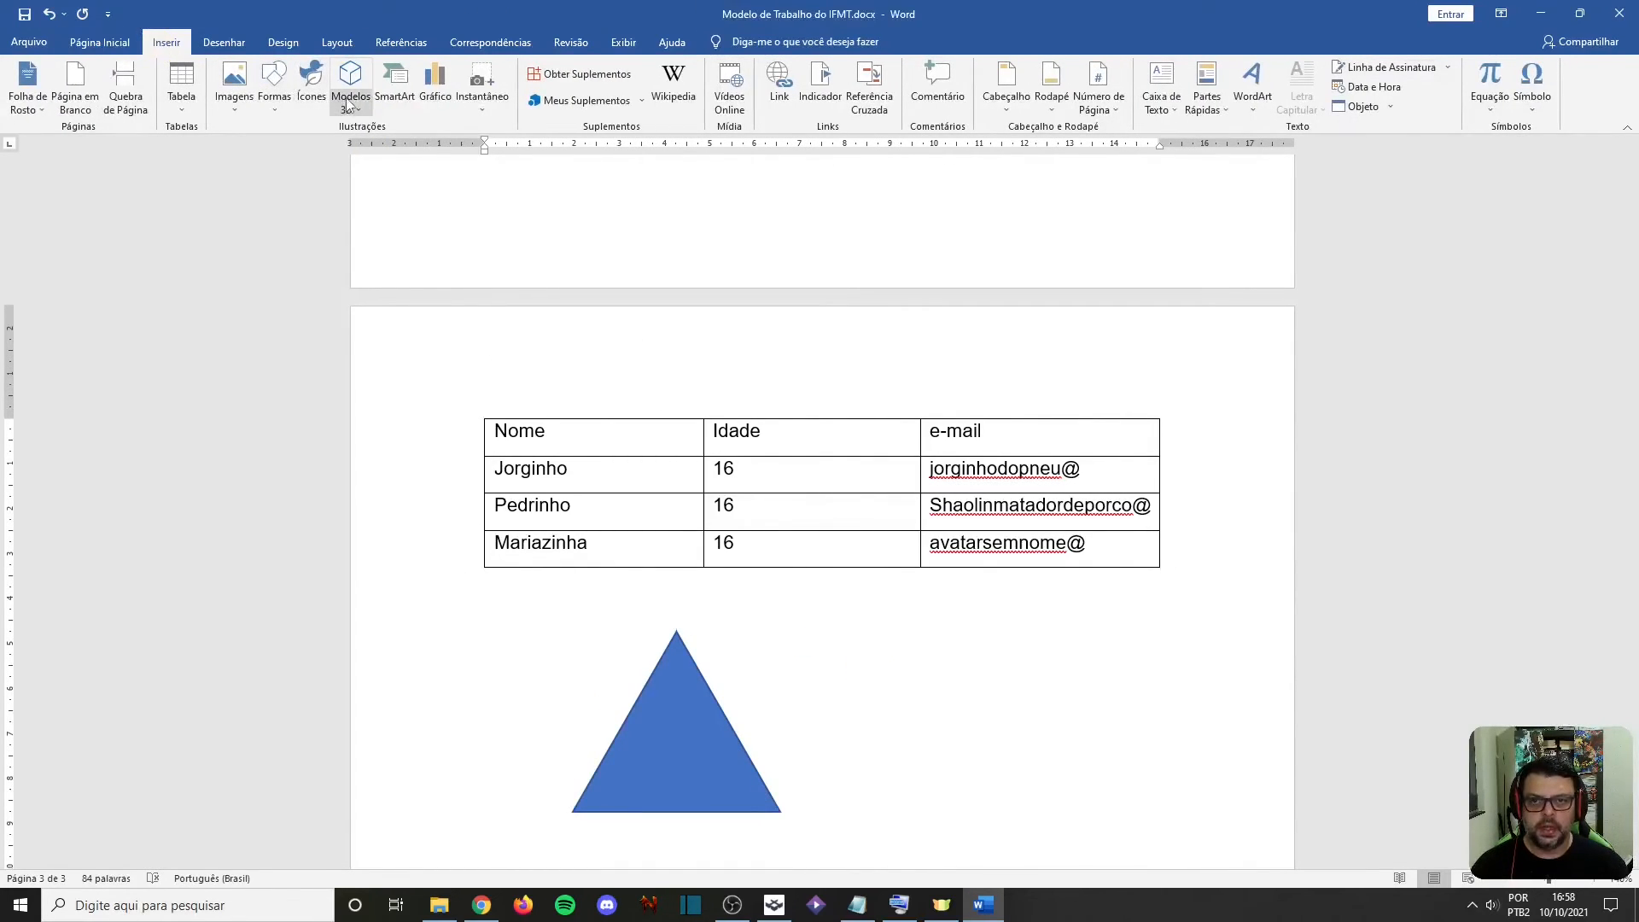
left_click(433, 98)
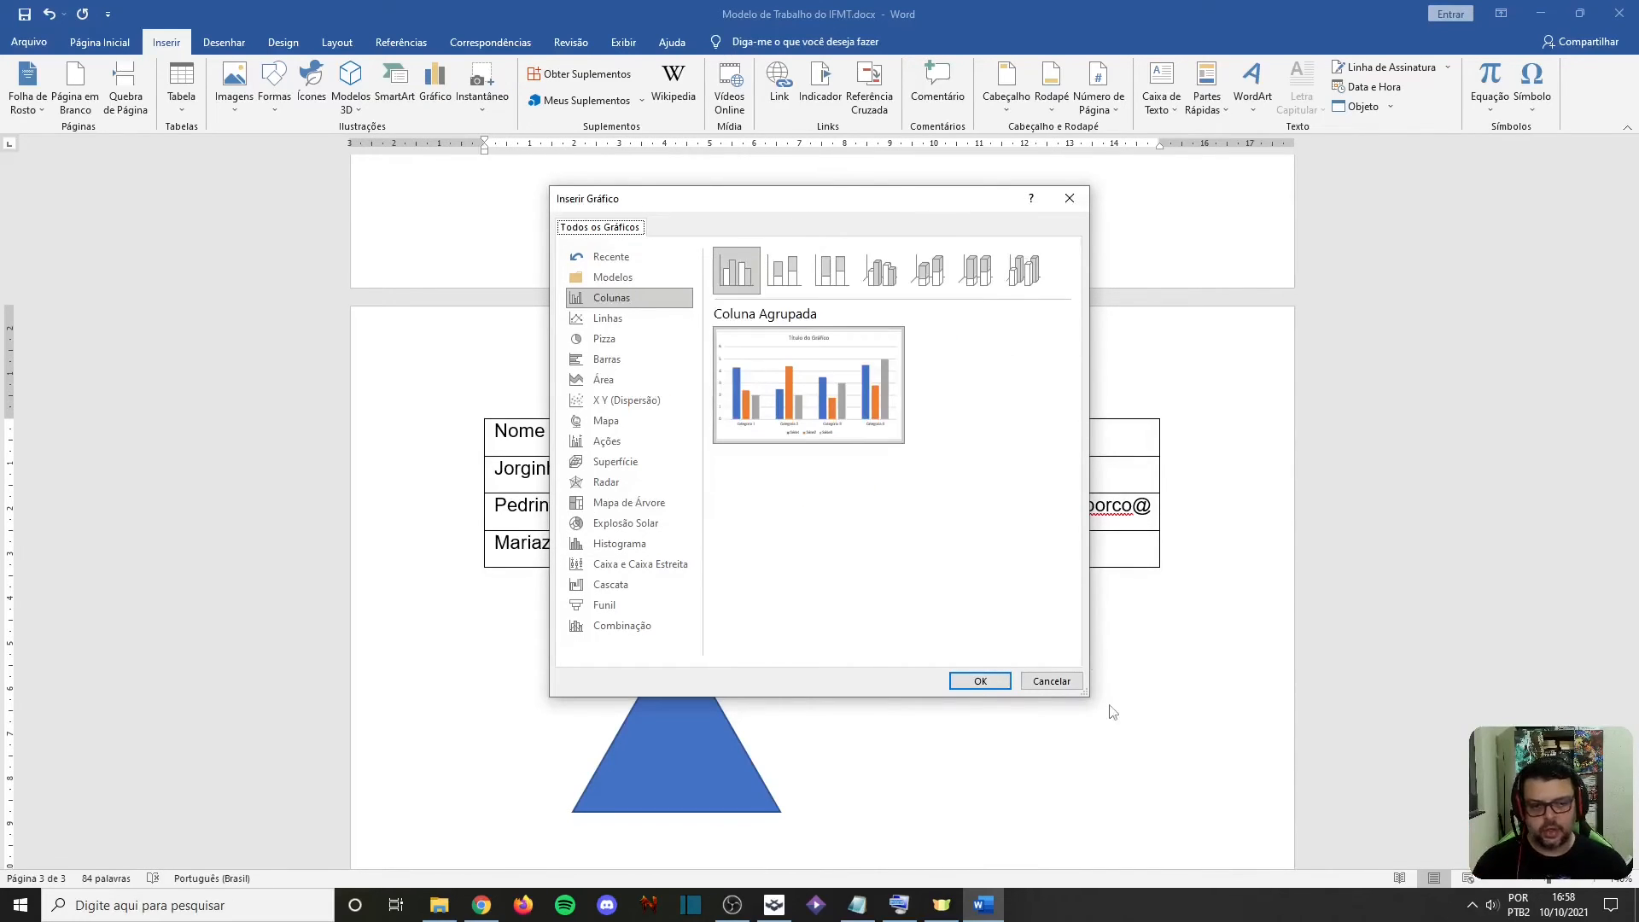
left_click(1052, 680)
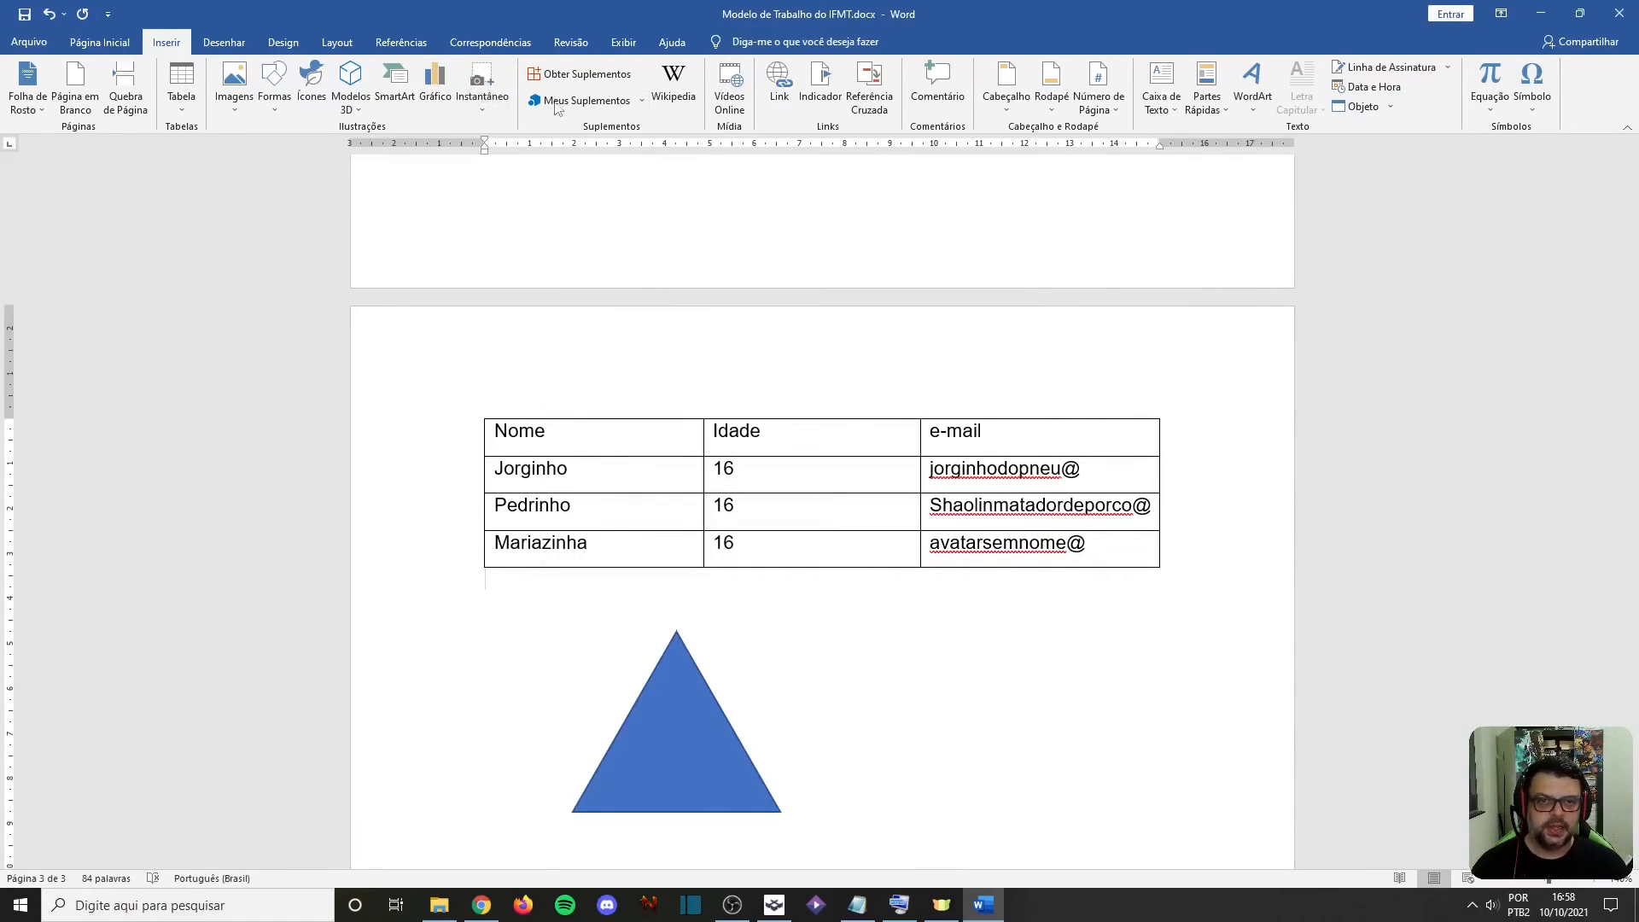
left_click(484, 109)
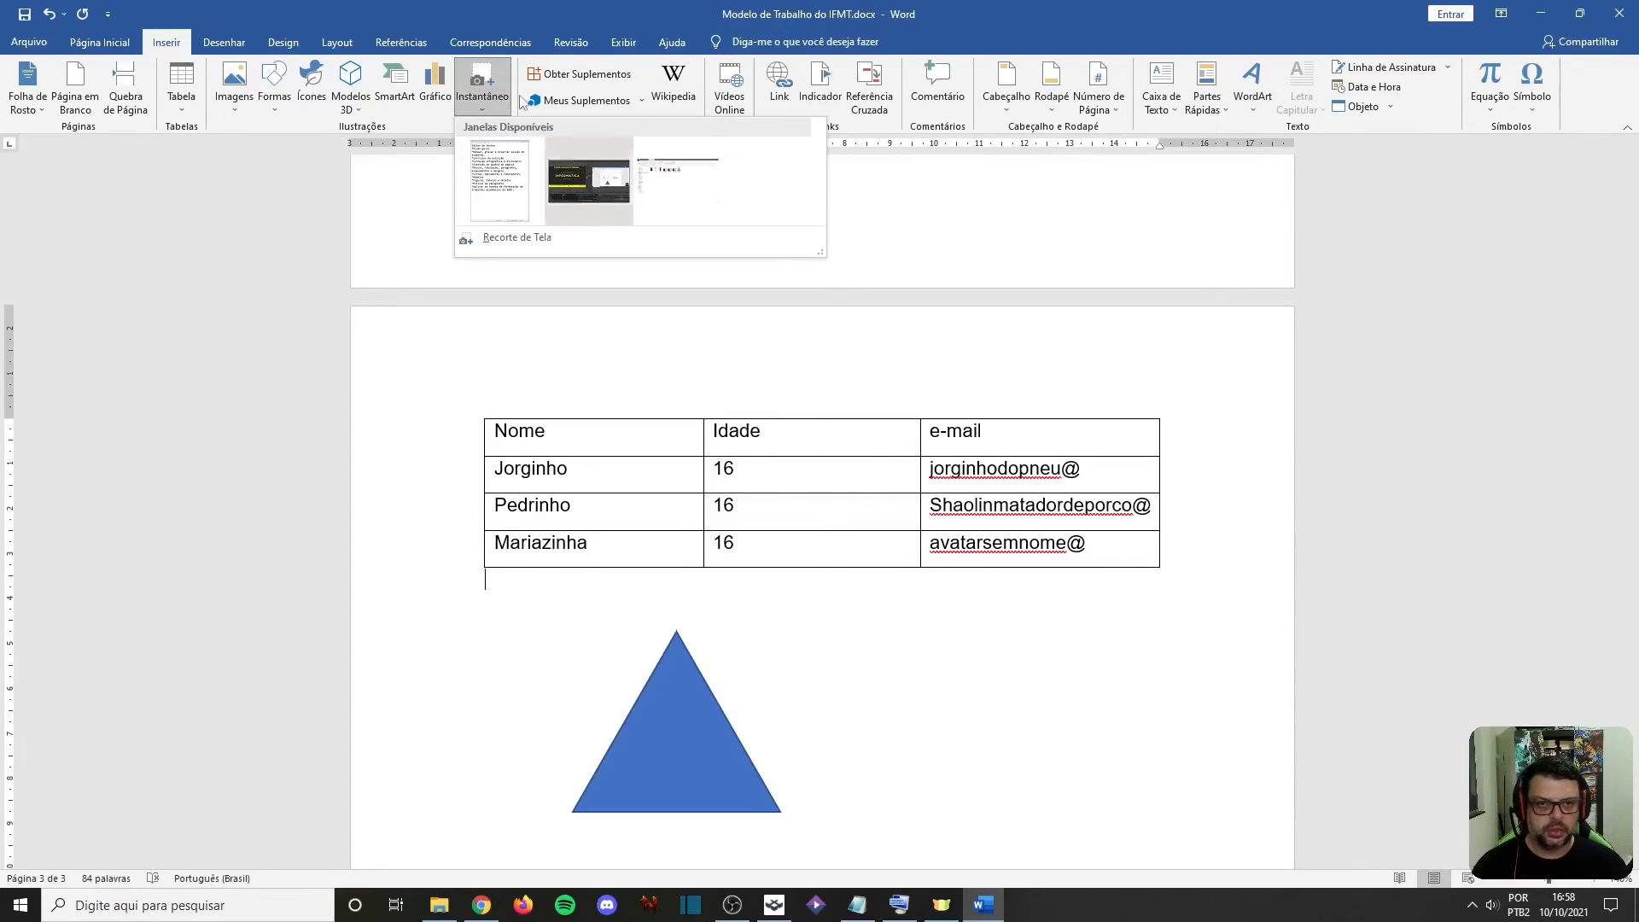
left_click(563, 3)
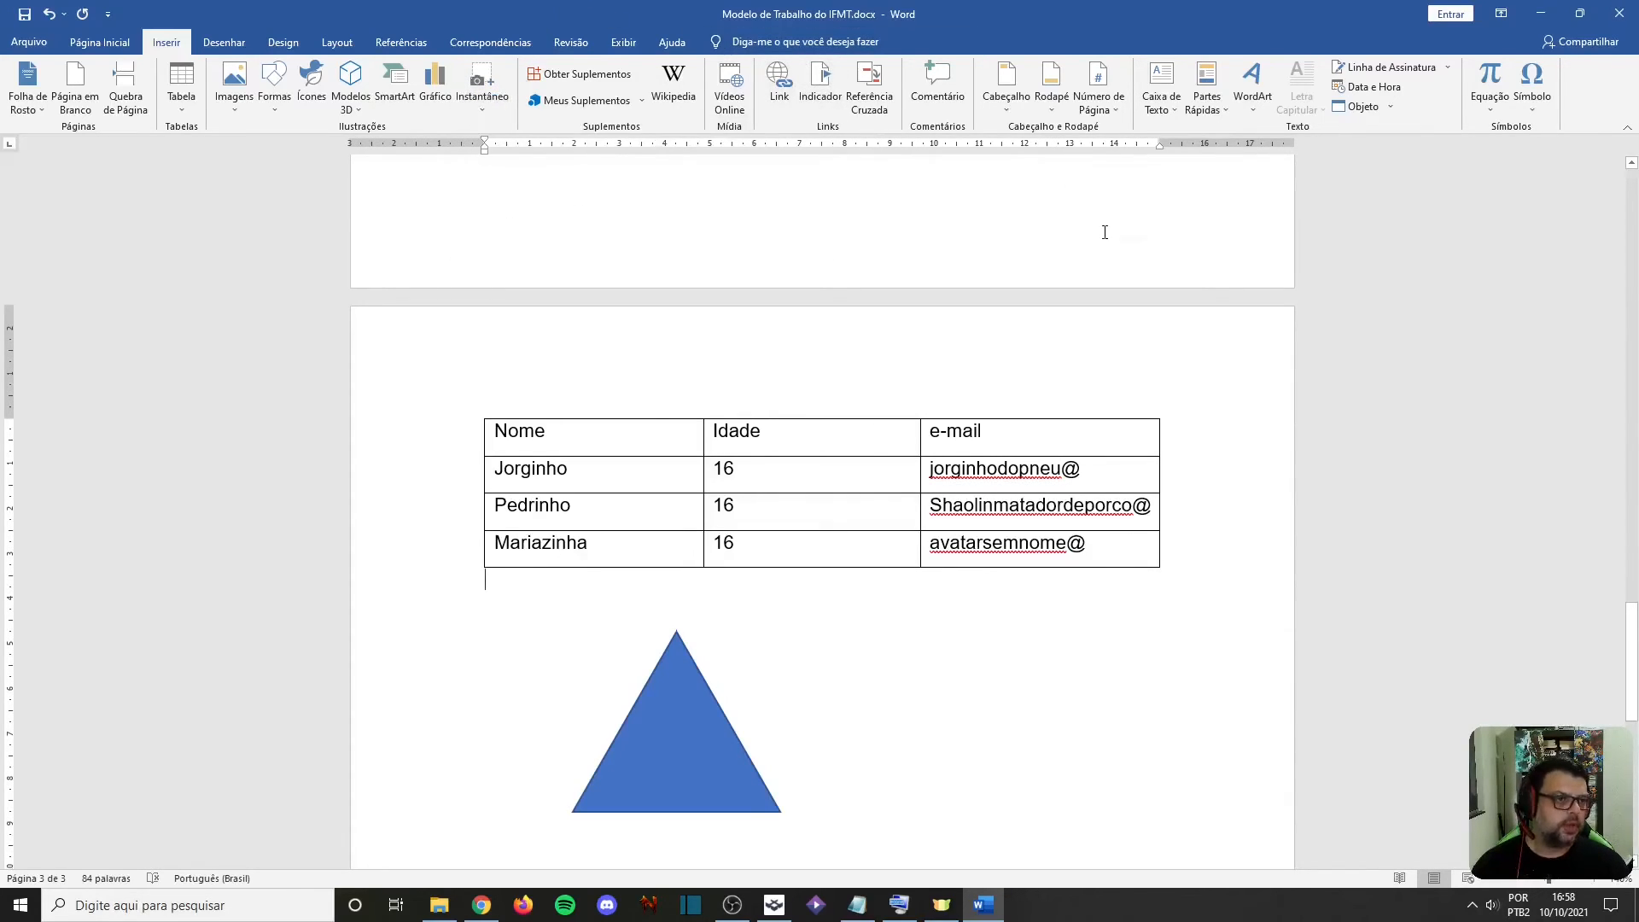
Insert a new blank equation directly below the table and delete it again
left_click(1492, 111)
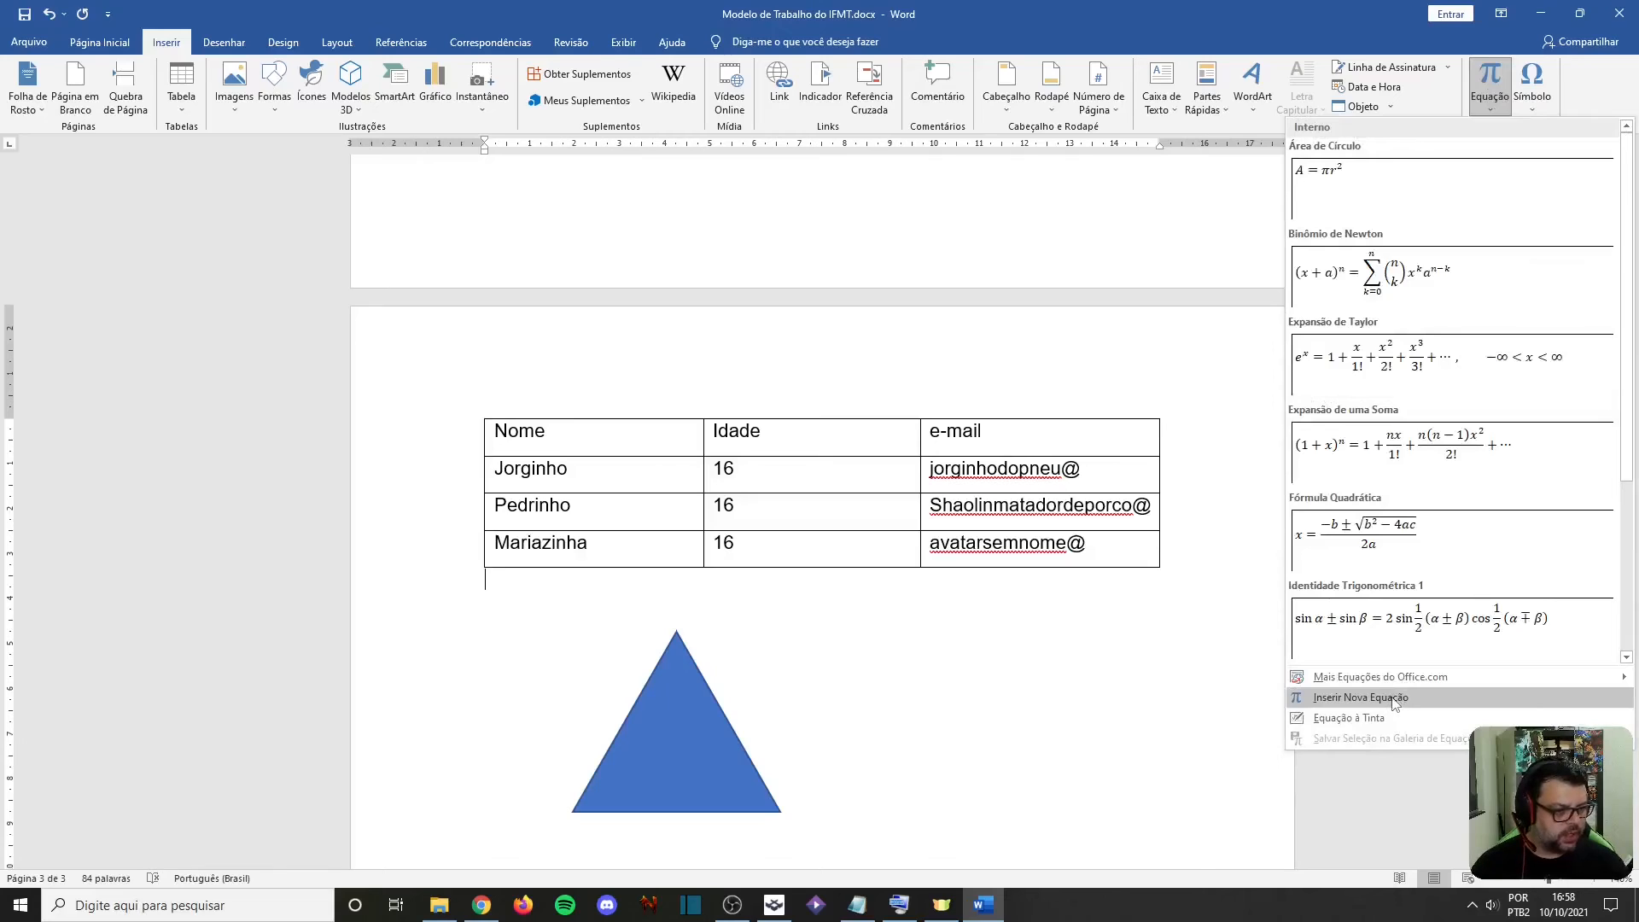
left_click(1347, 698)
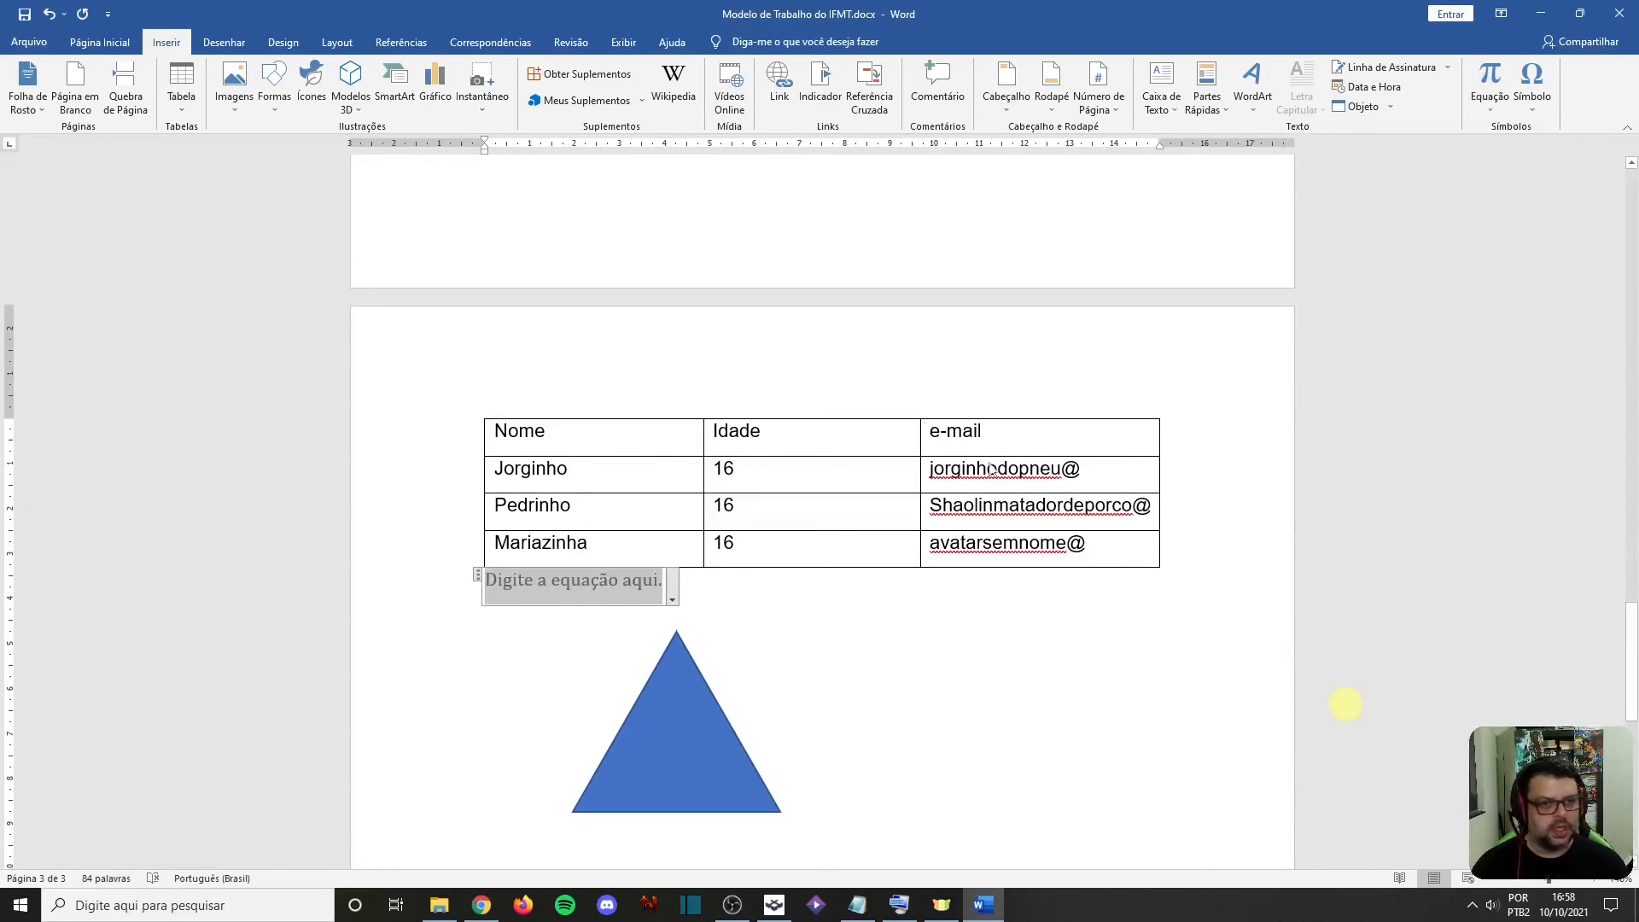
left_click(673, 600)
left_click(631, 589)
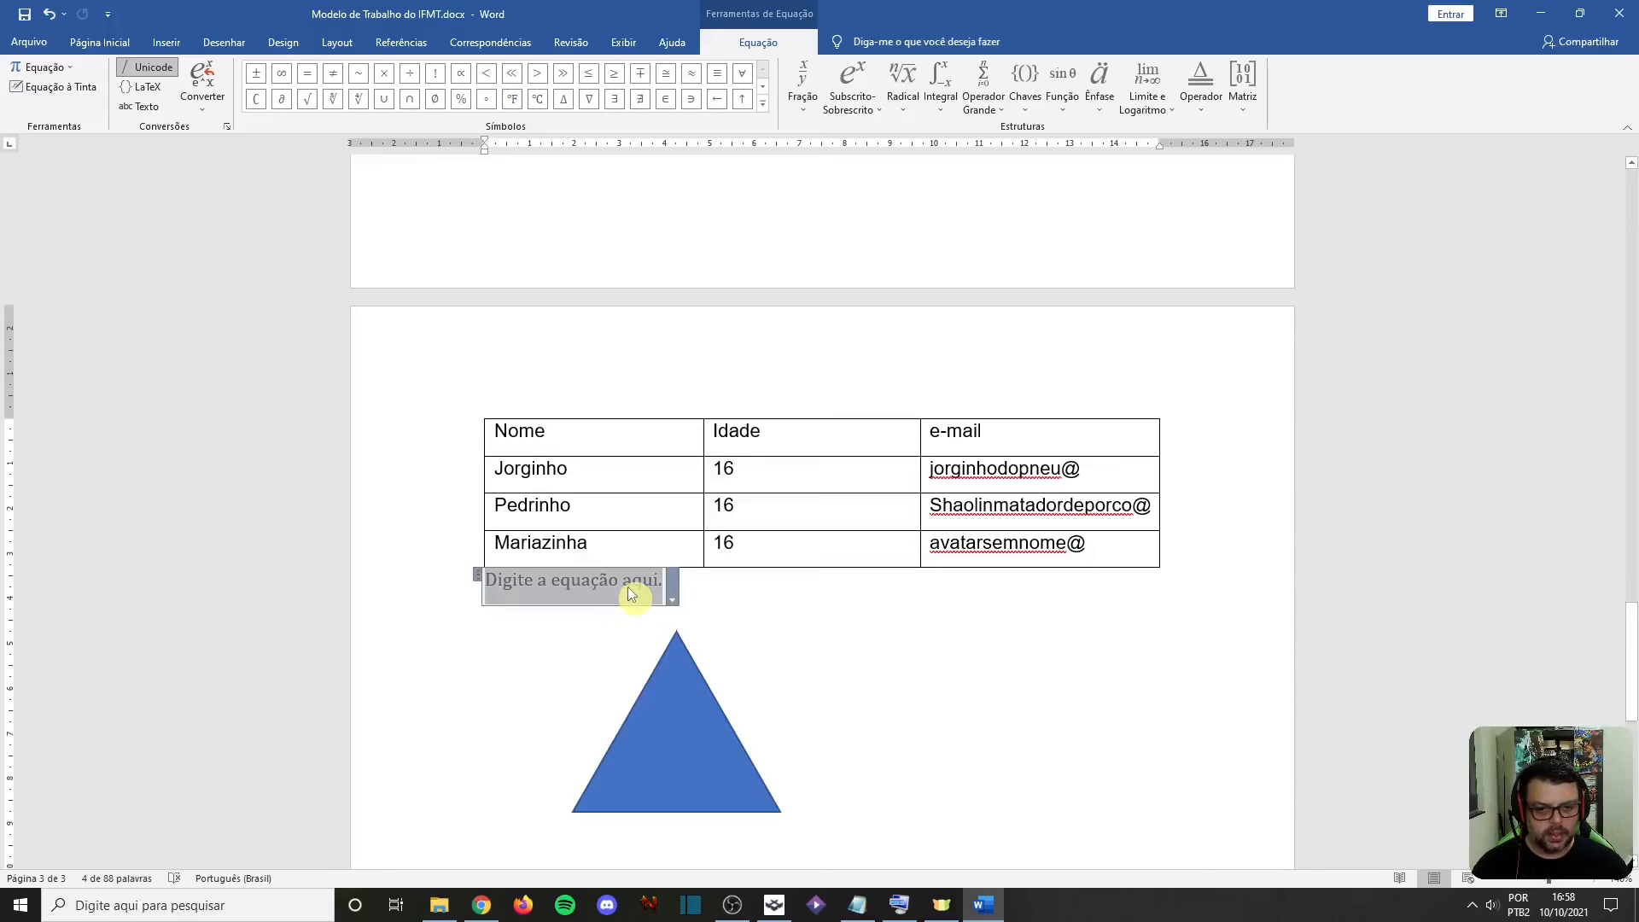
left_click(787, 595)
left_click(594, 585)
key("Delete")
key("Delete")
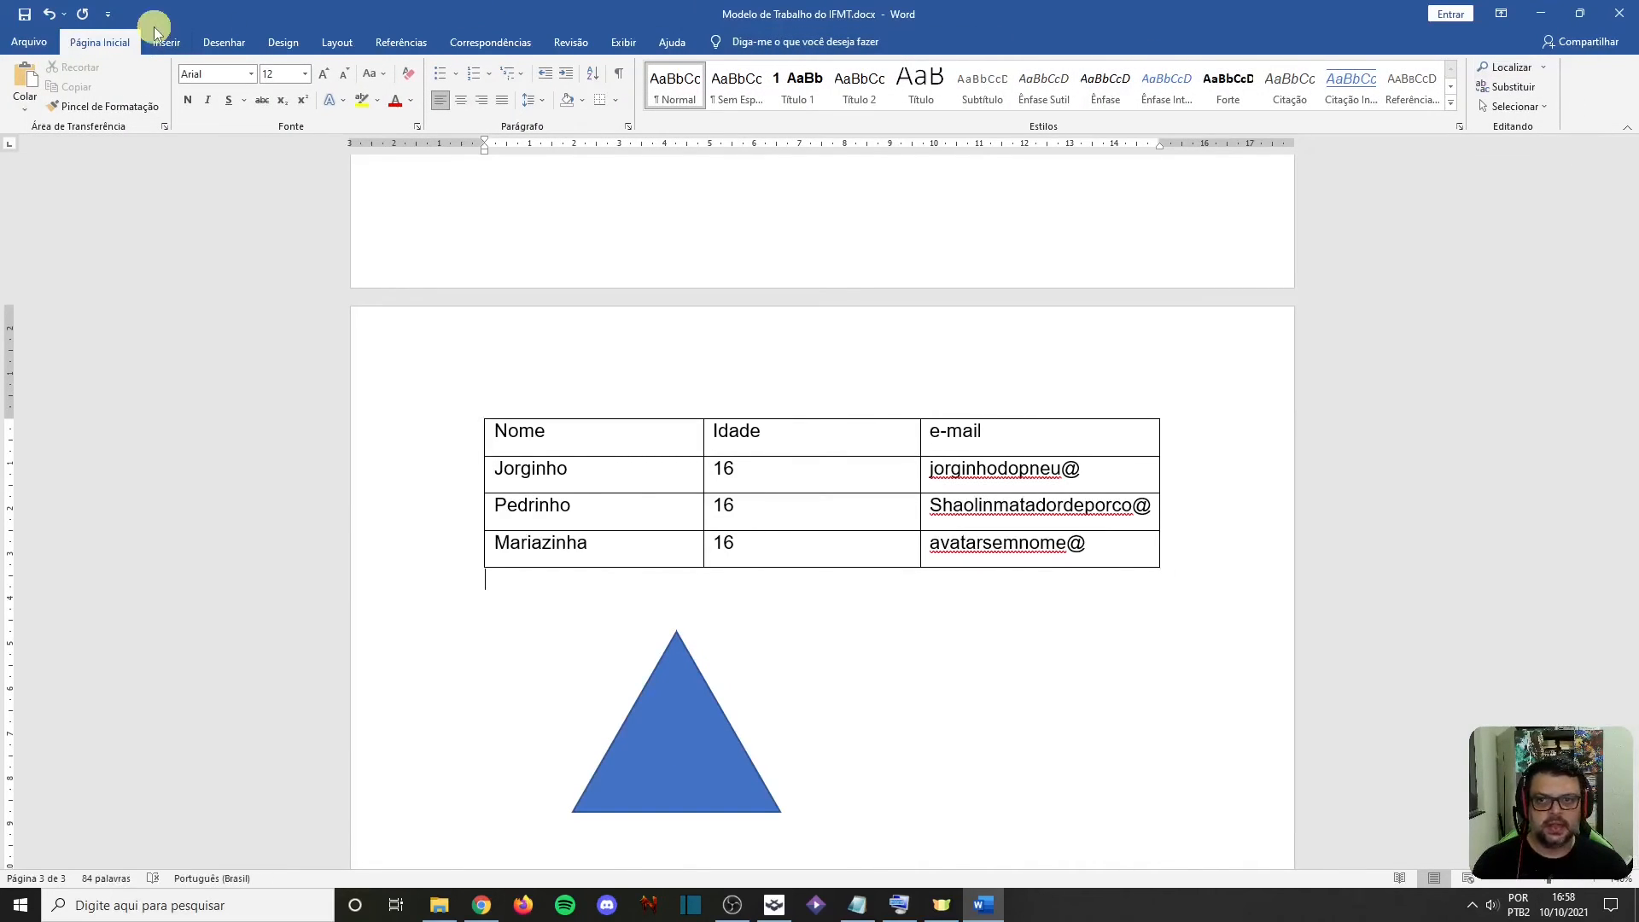
Examine the full symbol list, select the trademark sign in it, and close it without inserting a symbol
left_click(165, 42)
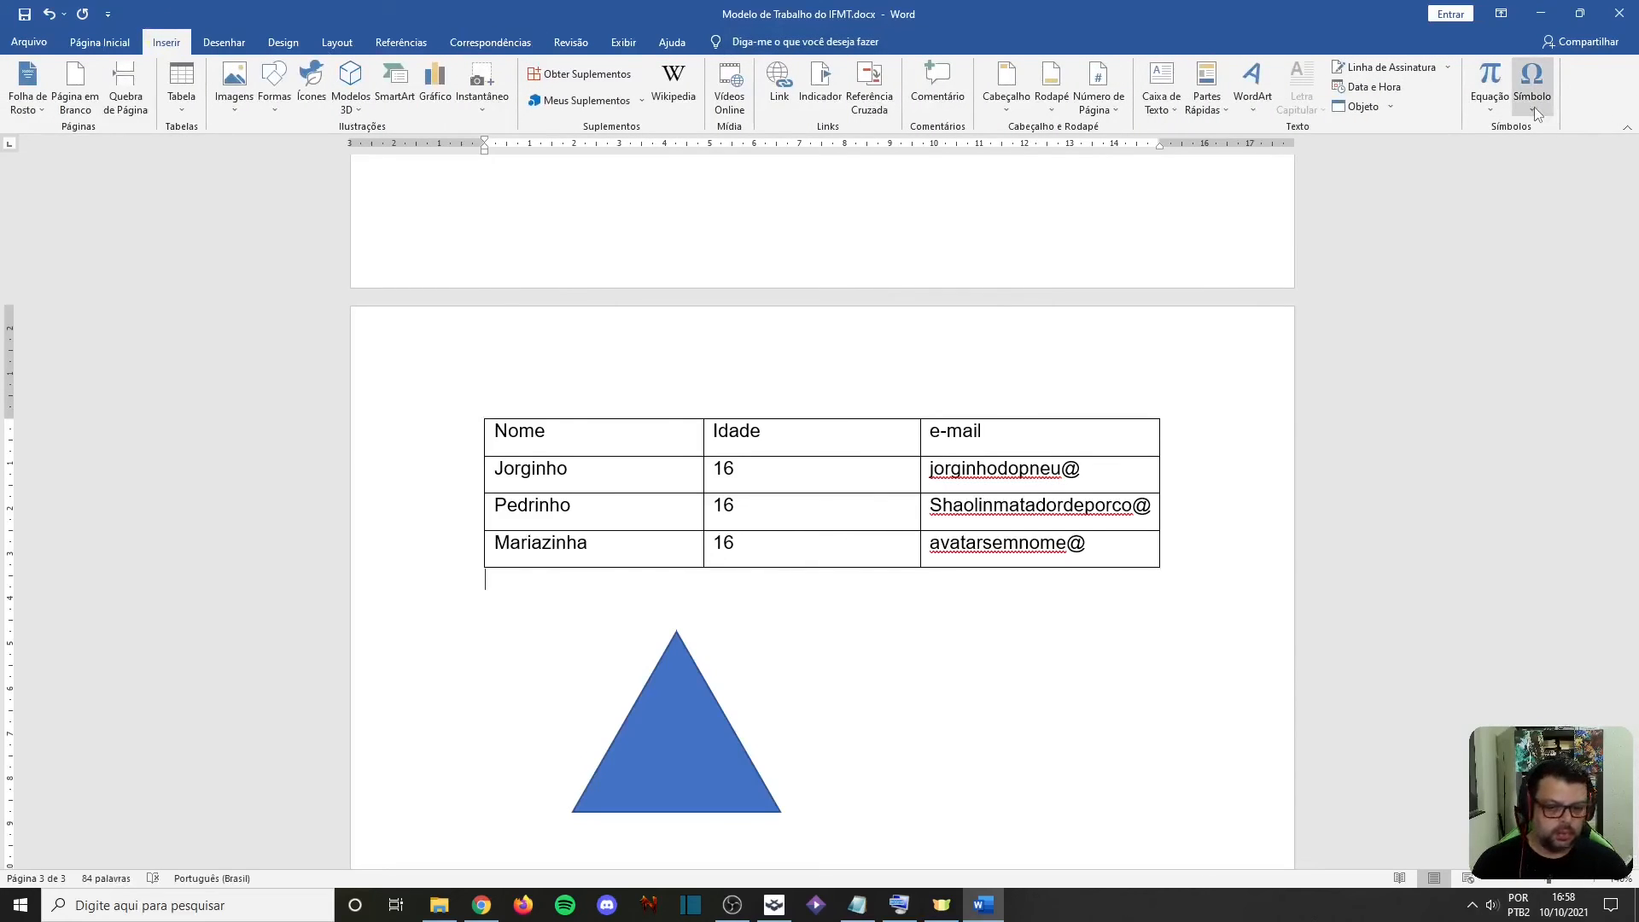
left_click(1533, 105)
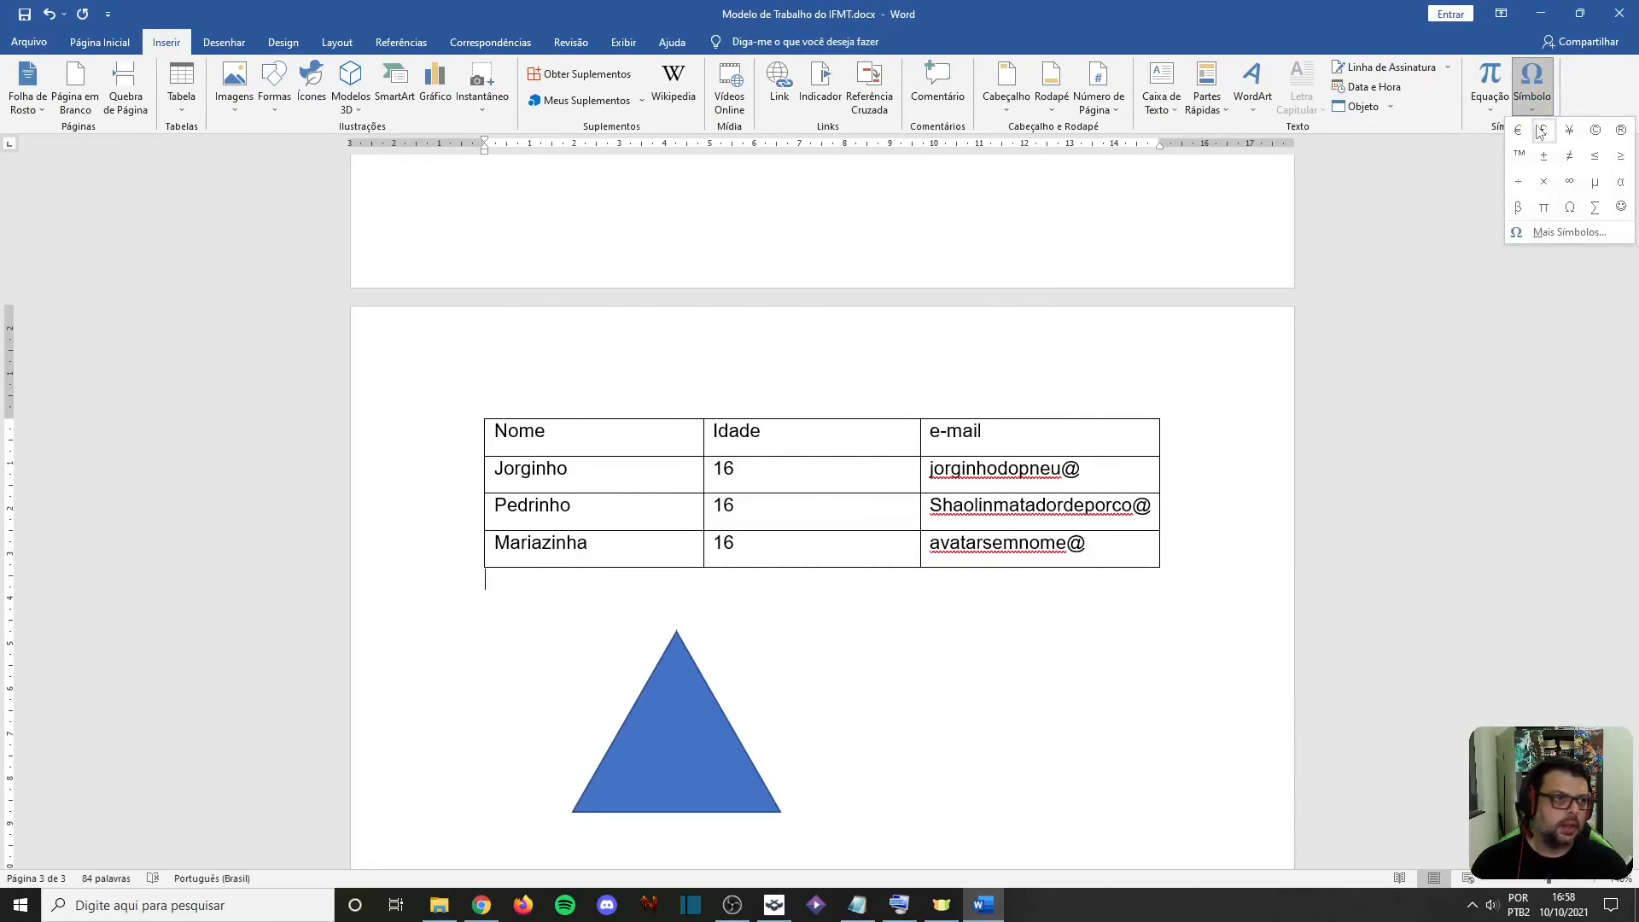
left_click(1559, 231)
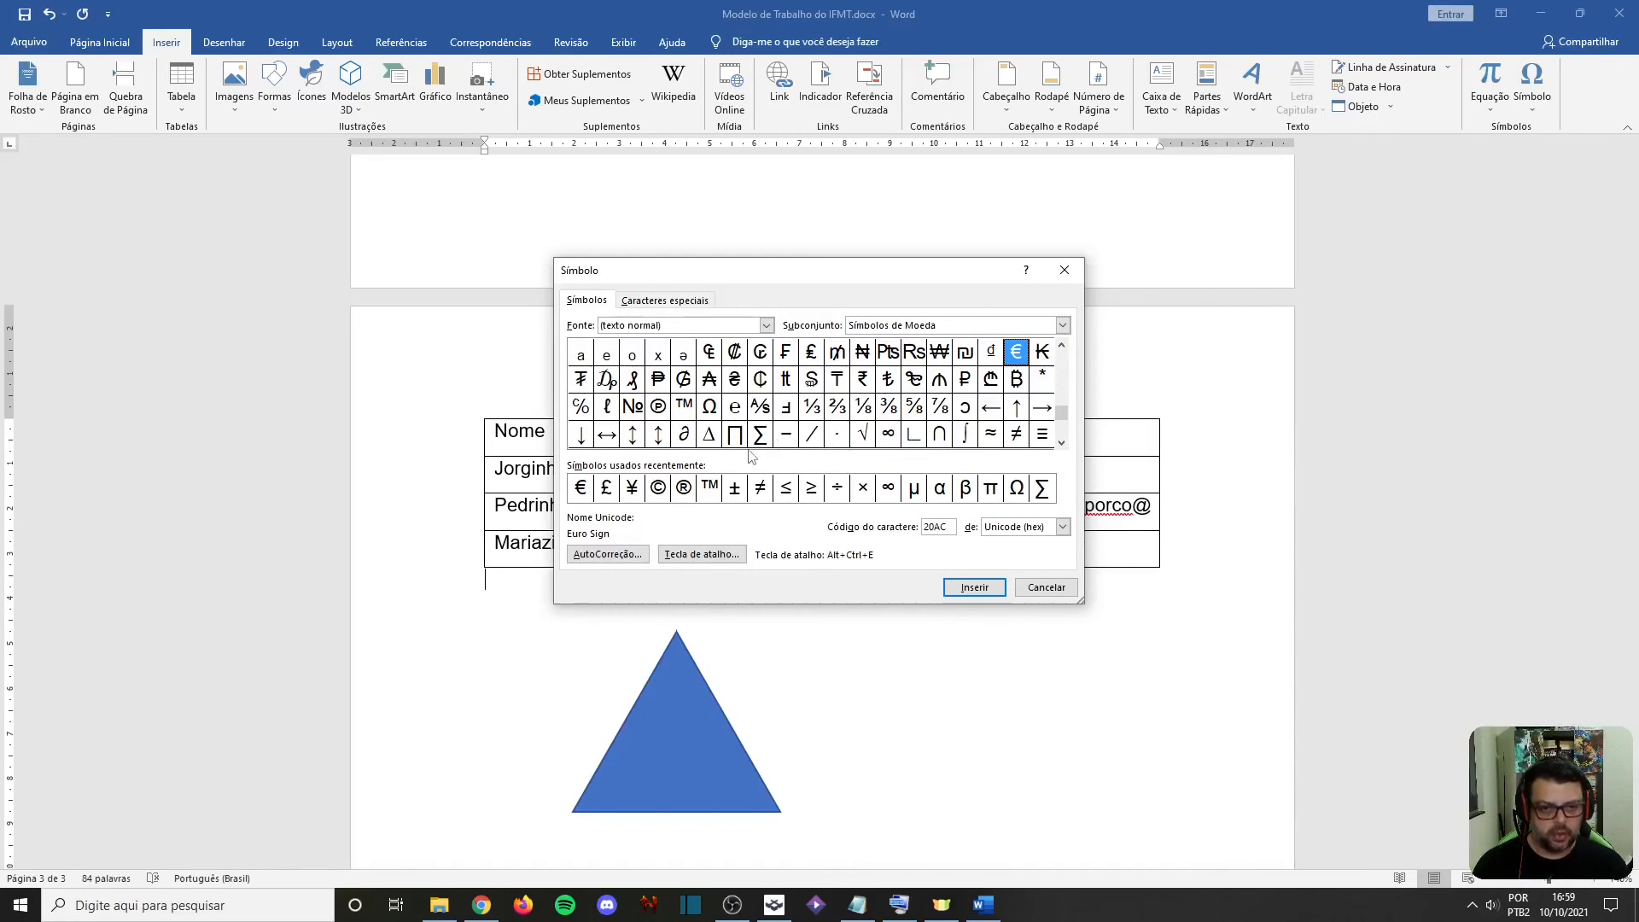
left_click(688, 408)
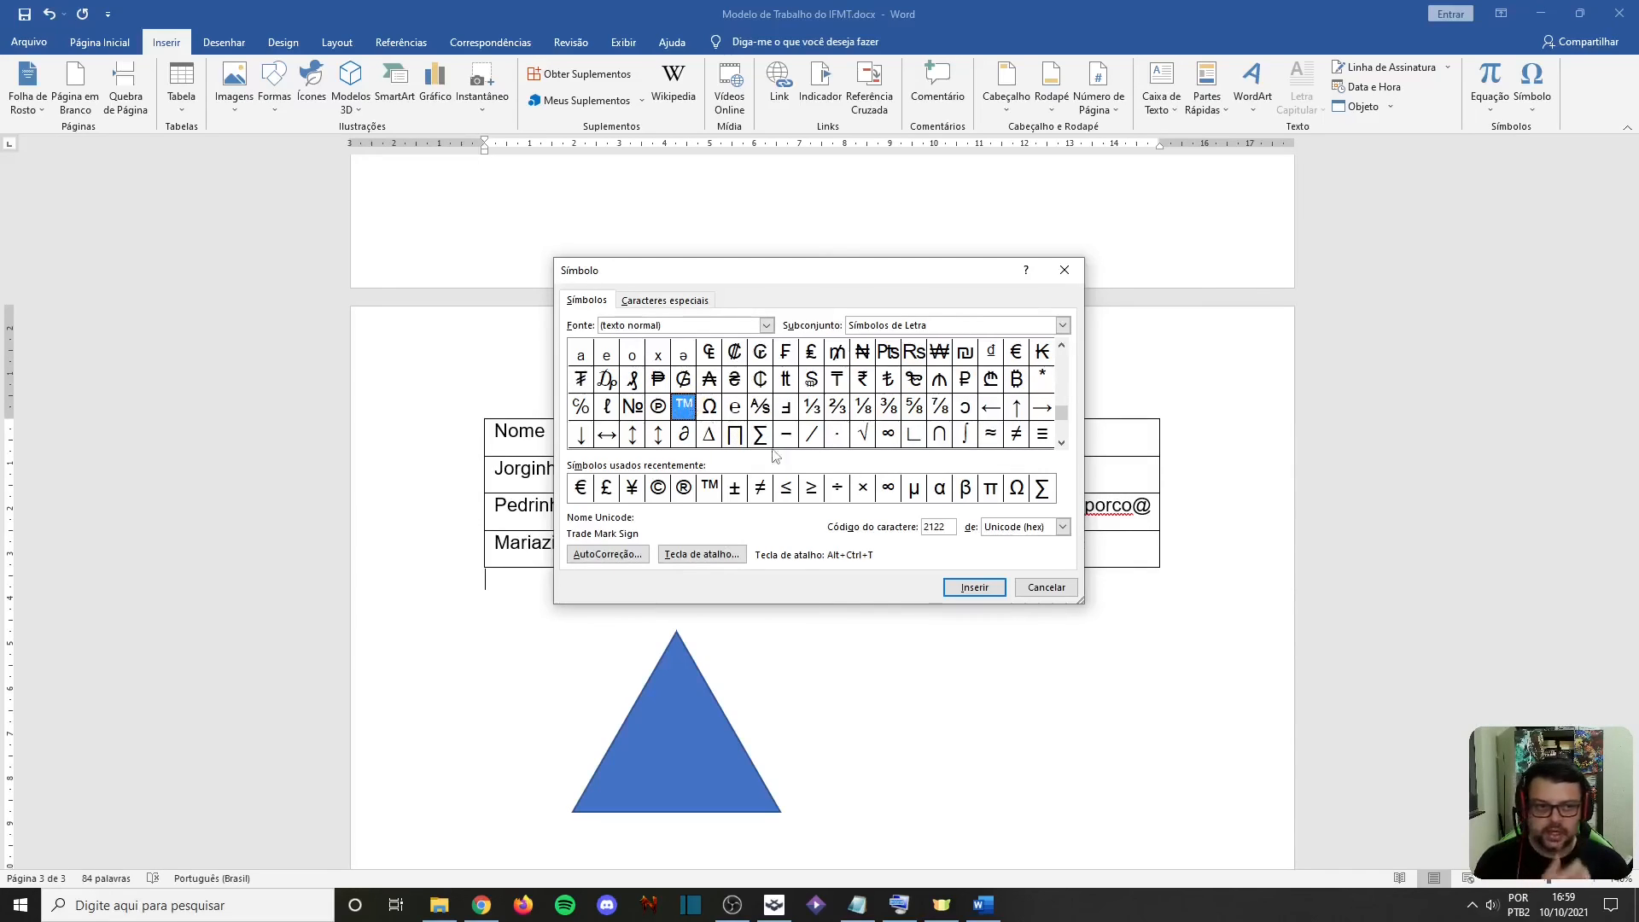
left_click(1048, 587)
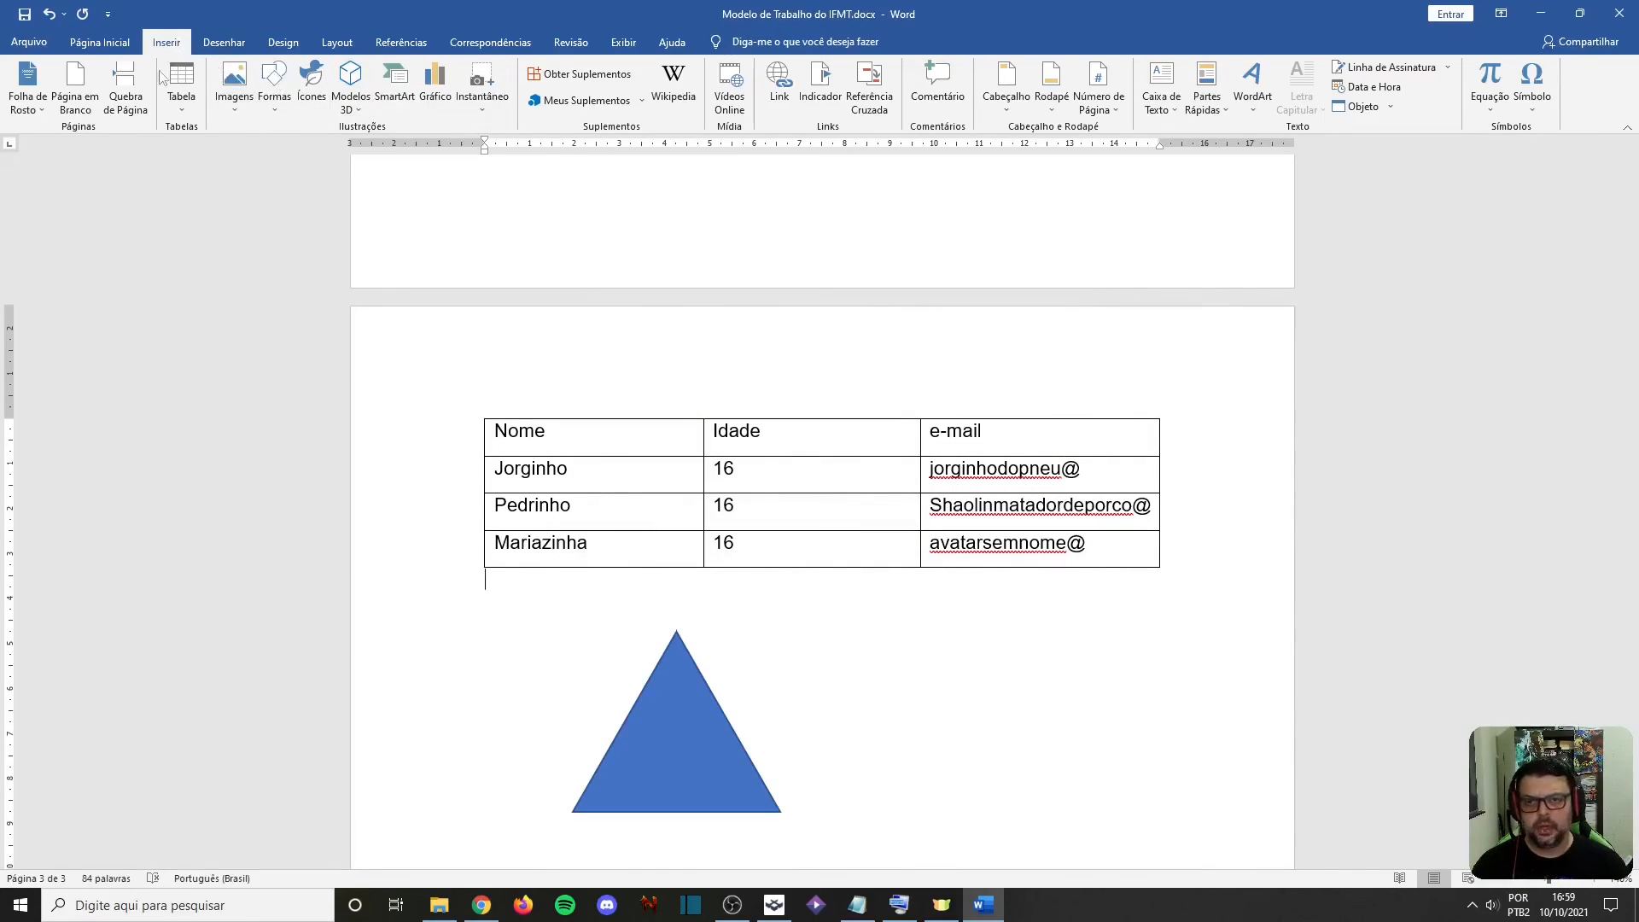
Switch to the Notepad outline "Roteiro editor de textos.txt" to check the lesson topics
left_click(863, 898)
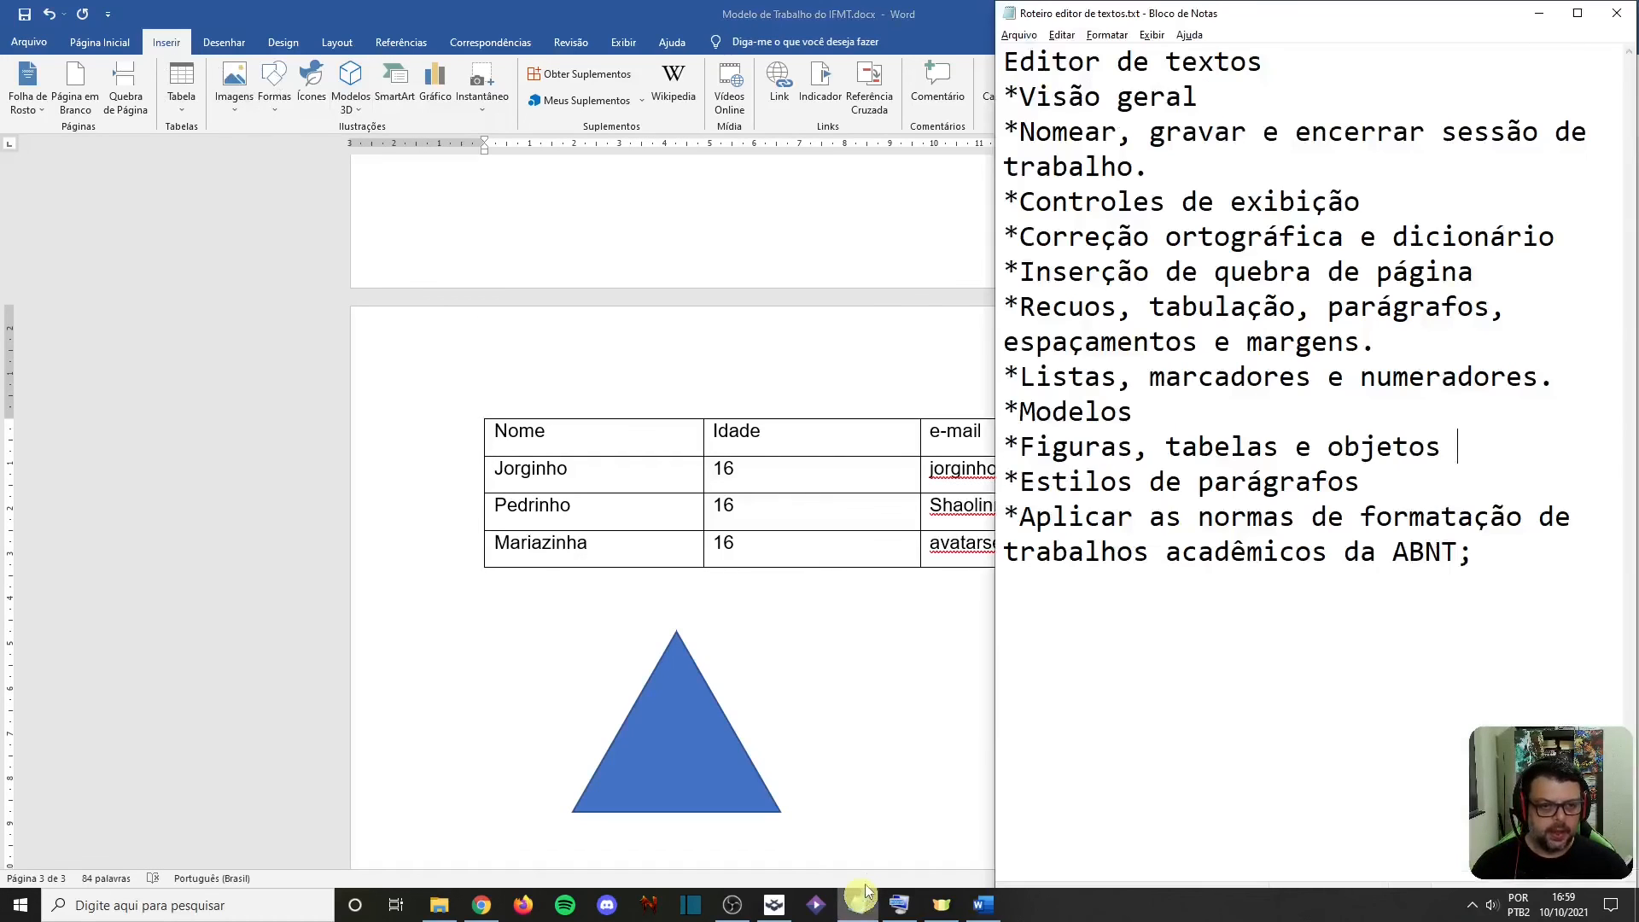